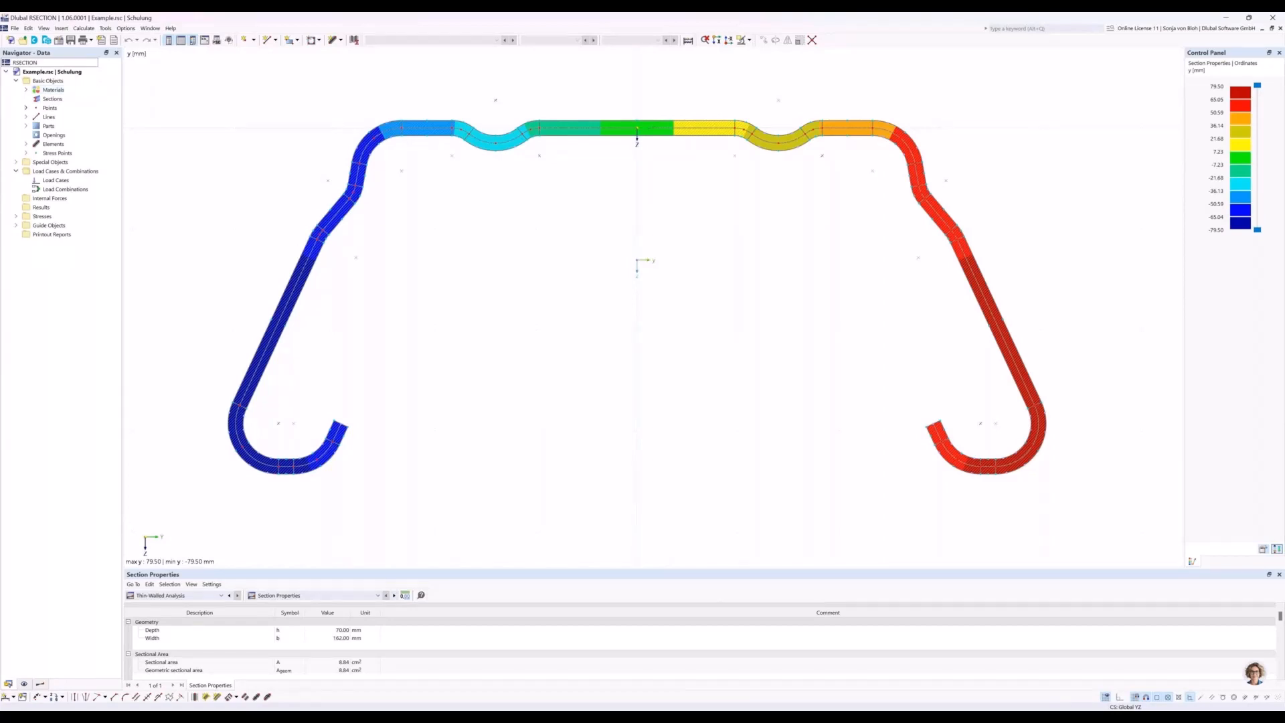
Look through the existing model's points, the display options for model objects, and the available section property results
left_click(27, 107)
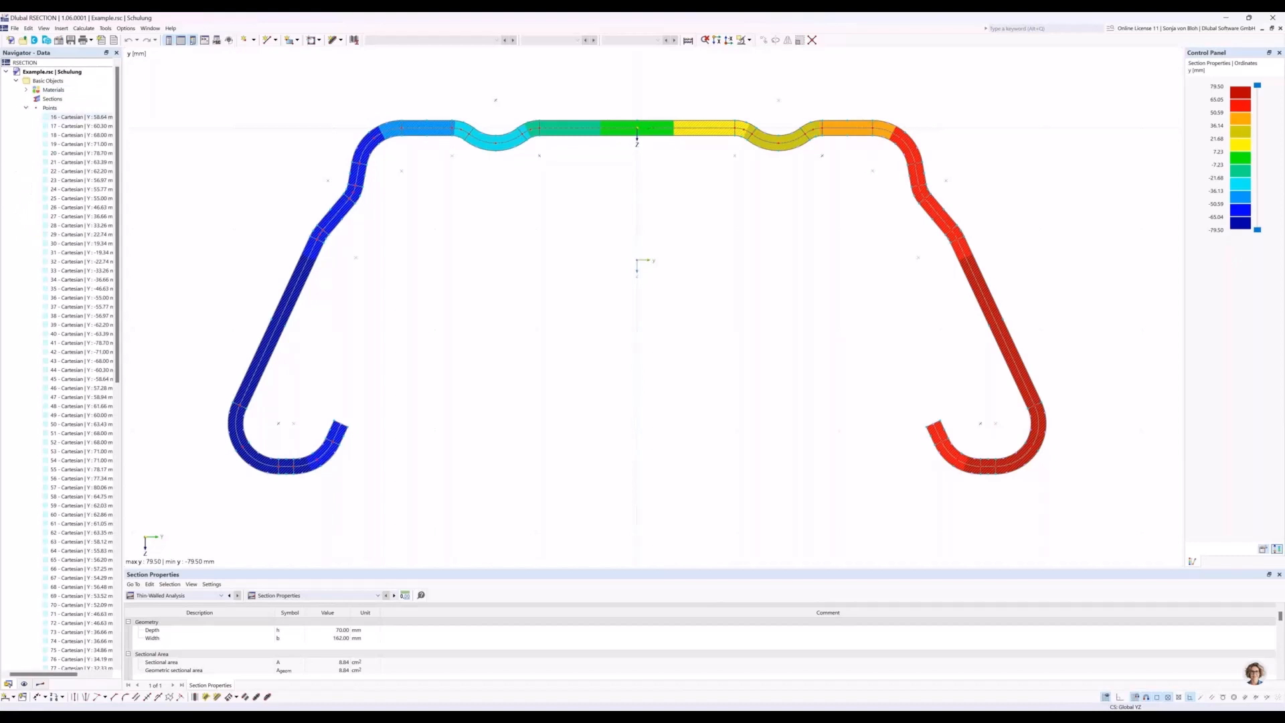
double_click(80, 117)
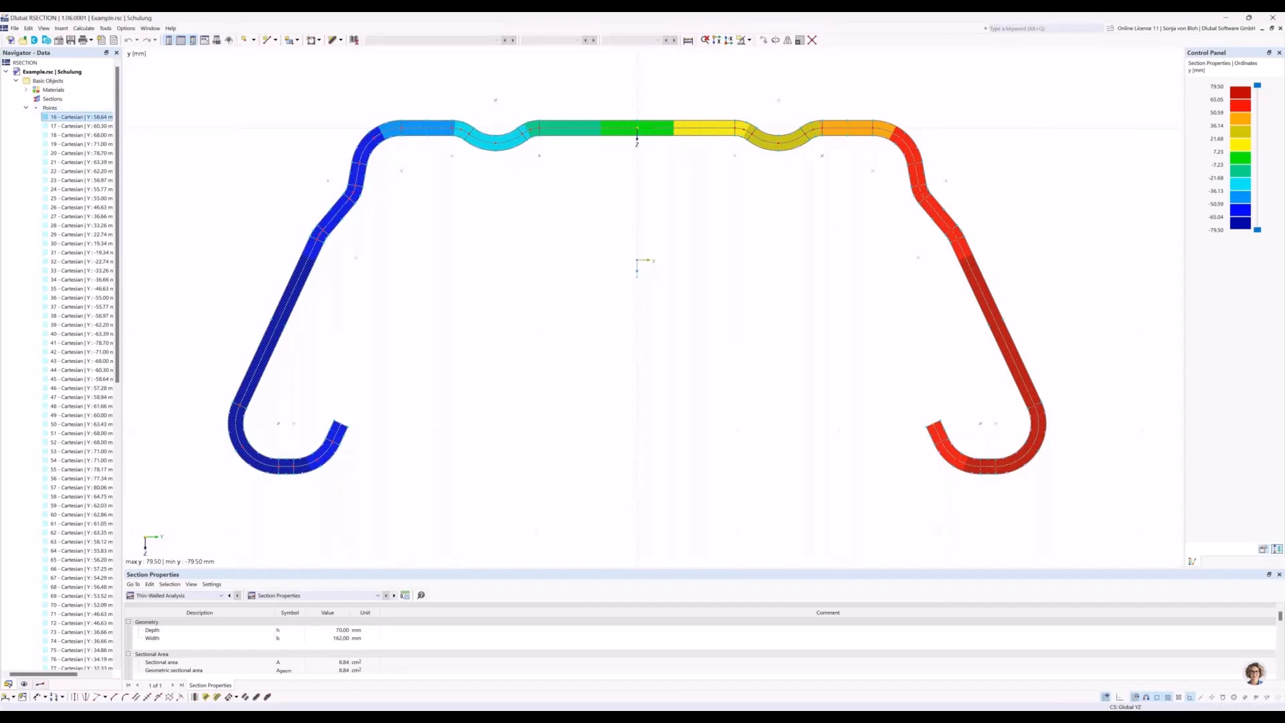
left_click(50, 107)
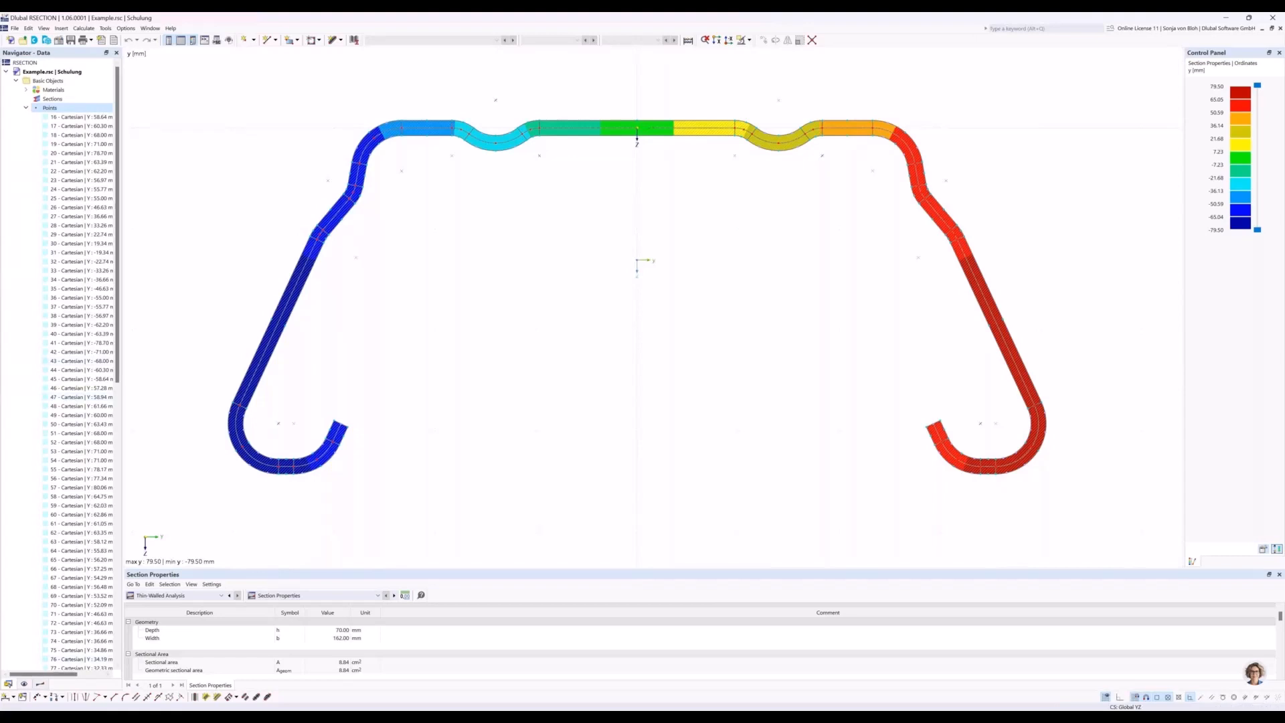
left_click(24, 683)
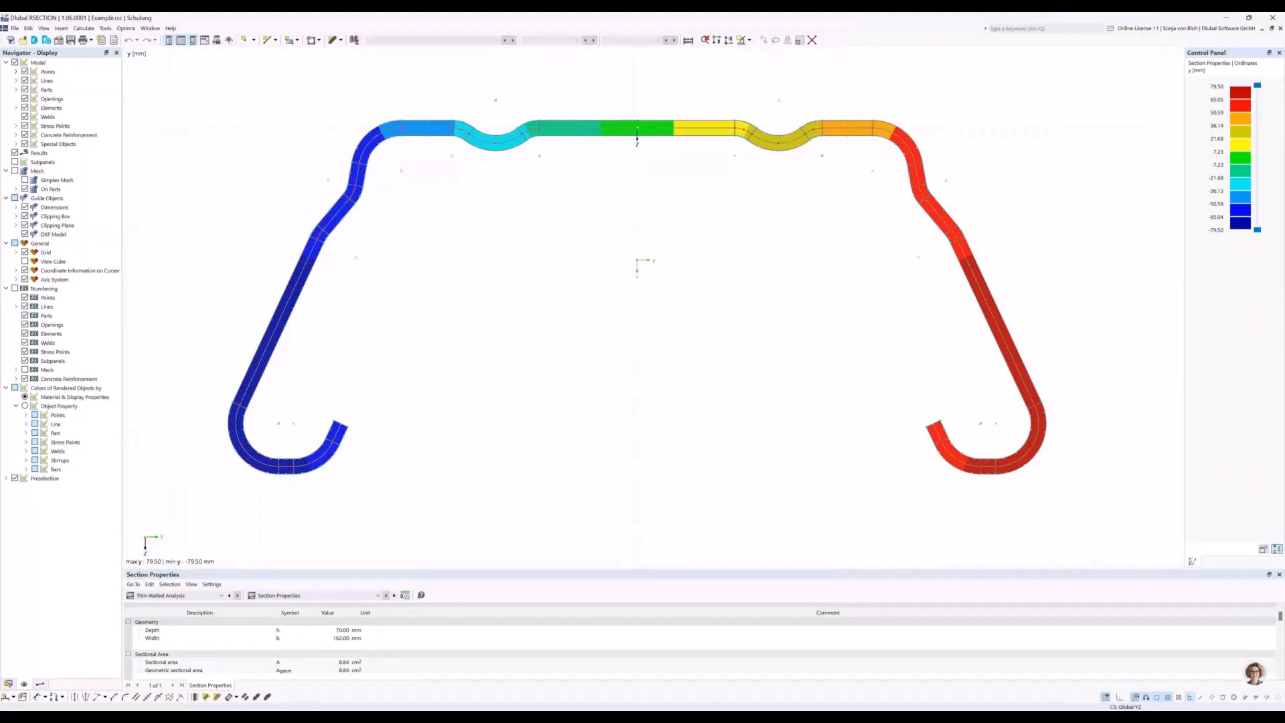
left_click(47, 71)
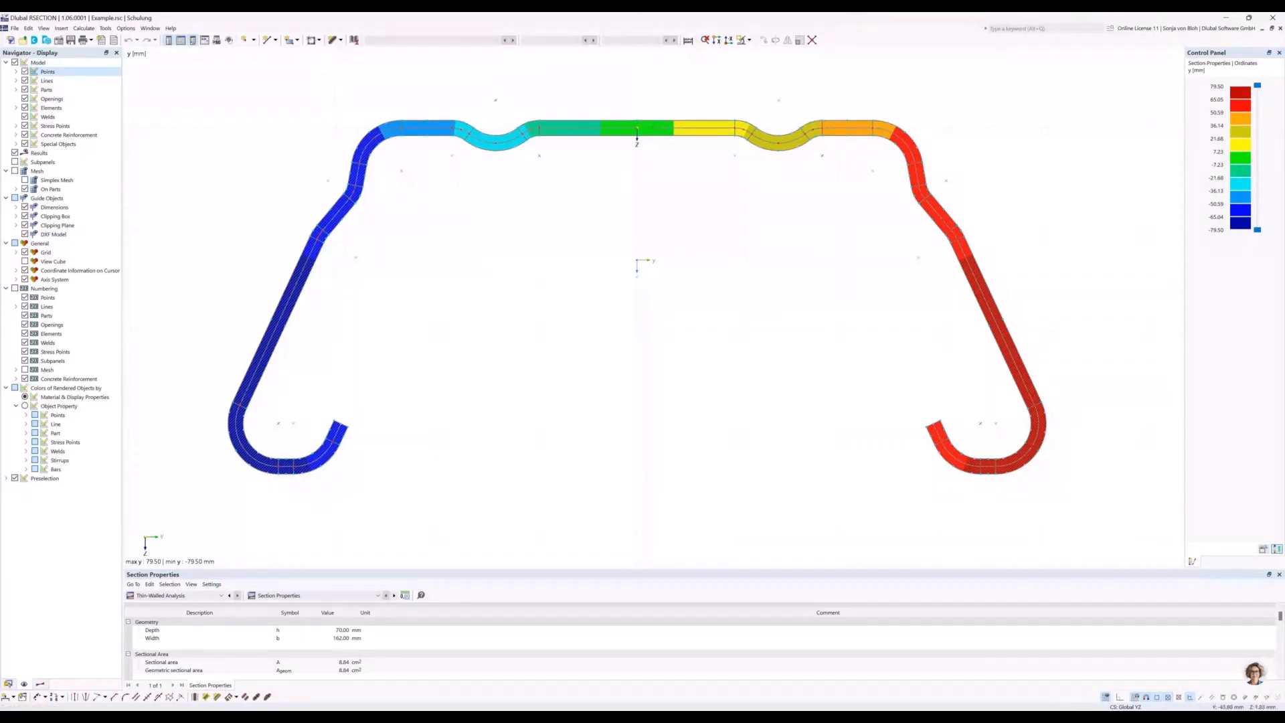
left_click(25, 71)
left_click(40, 683)
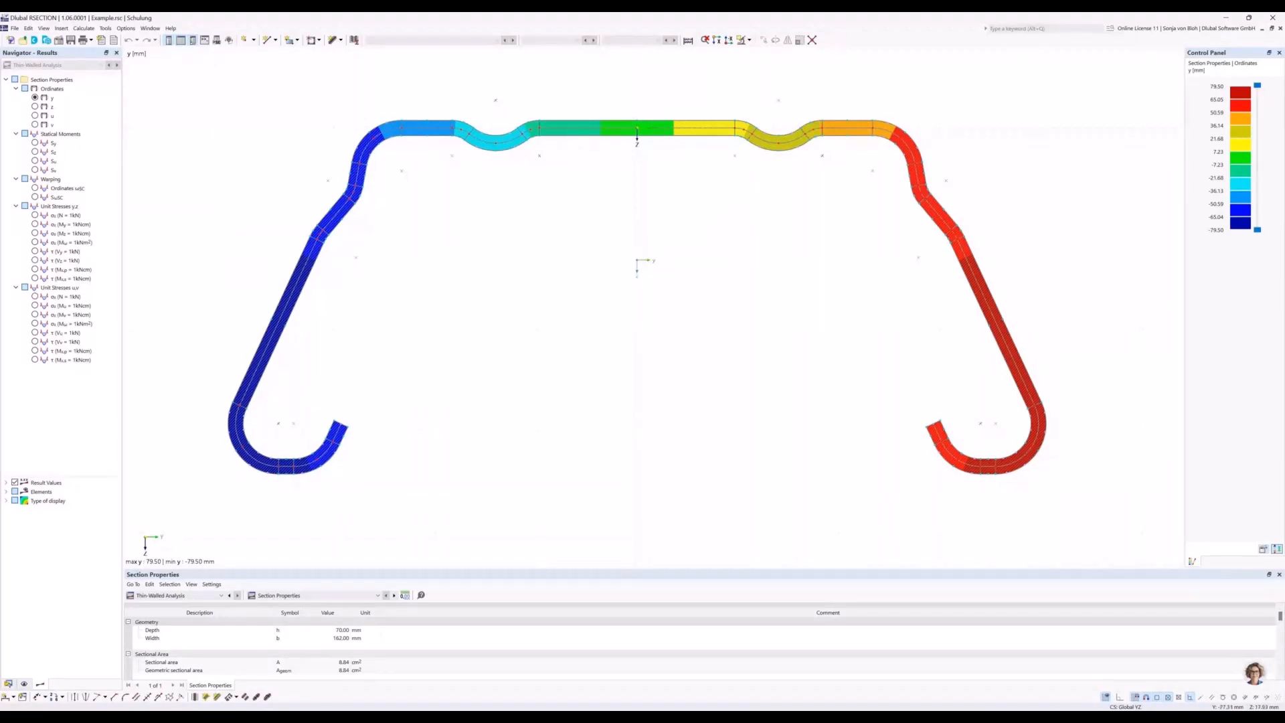
mouse_move(486, 250)
middle_mouse_down()
mouse_move(570, 253)
mouse_move(585, 282)
middle_mouse_up()
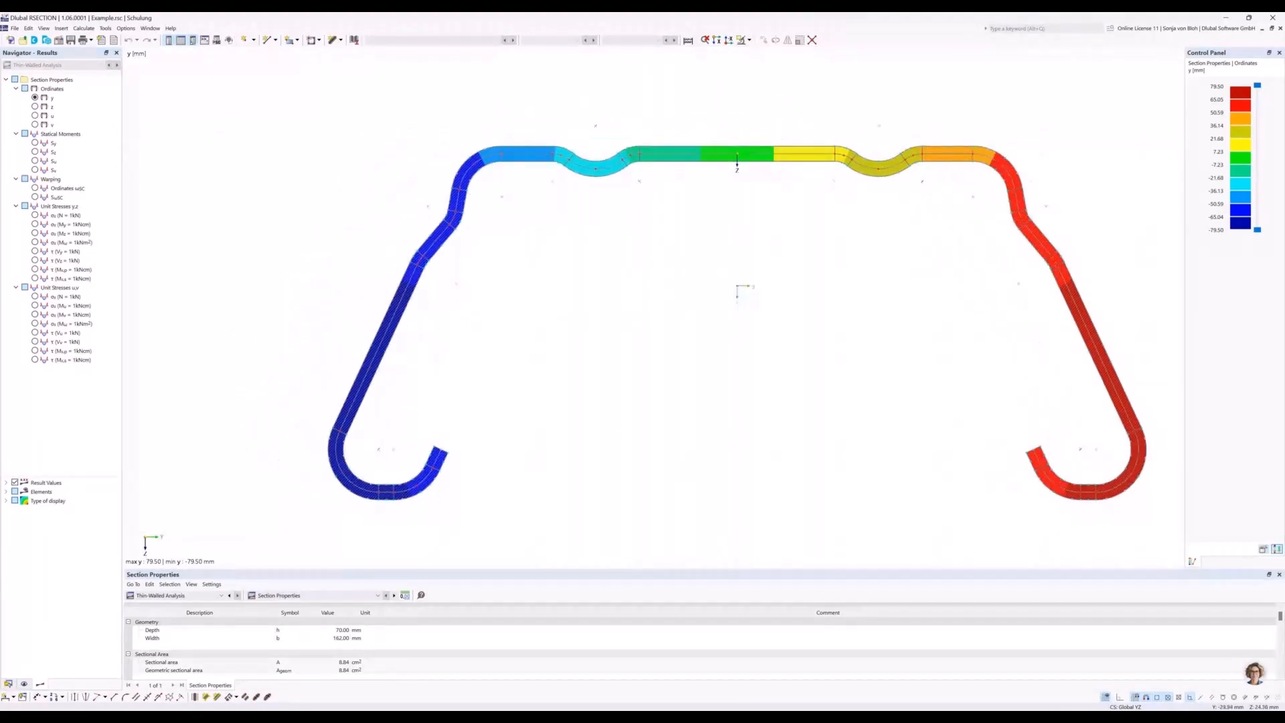
mouse_move(585, 285)
middle_mouse_down()
mouse_move(532, 284)
mouse_move(518, 269)
middle_mouse_up()
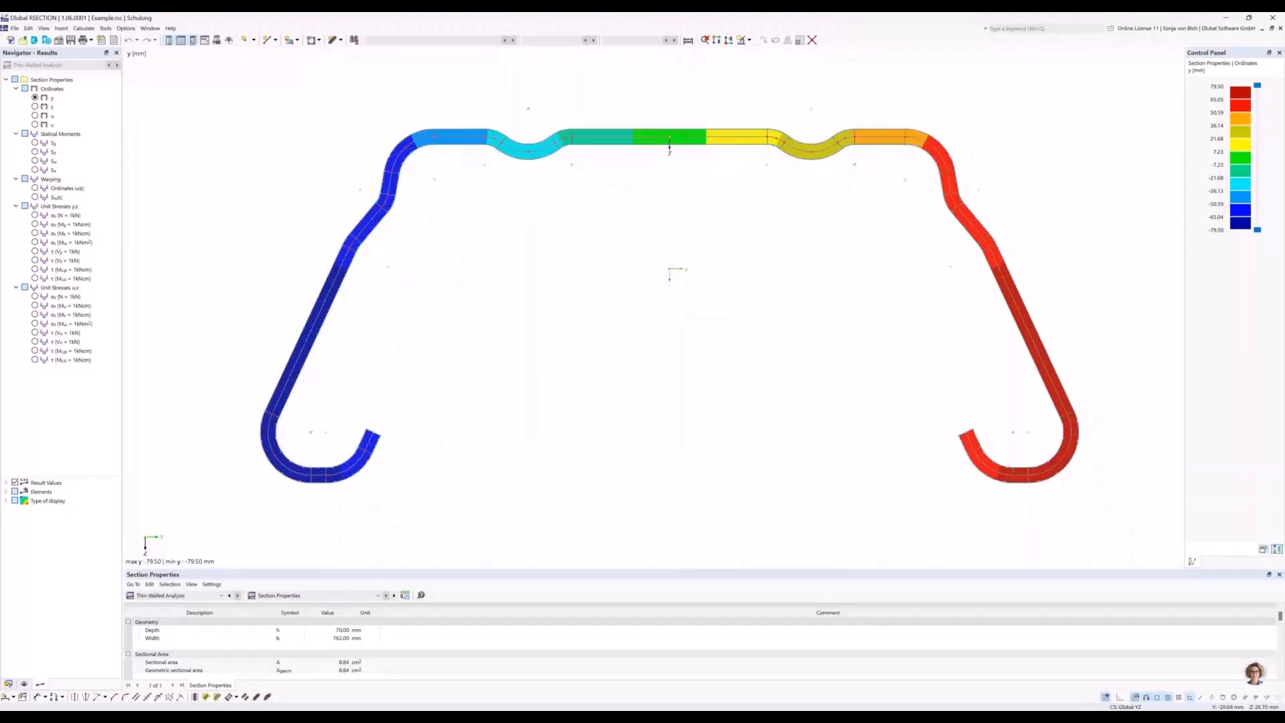
scroll(565, 270, "up", 3)
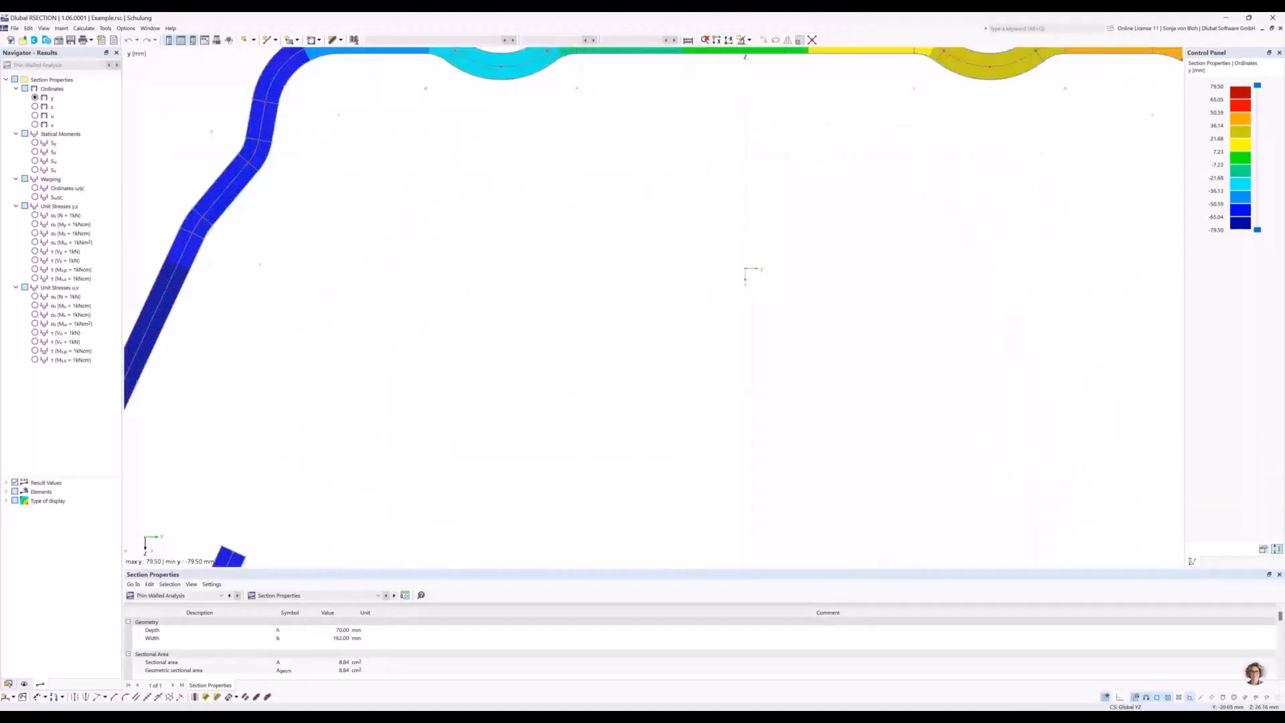
scroll(549, 270, "down", 3)
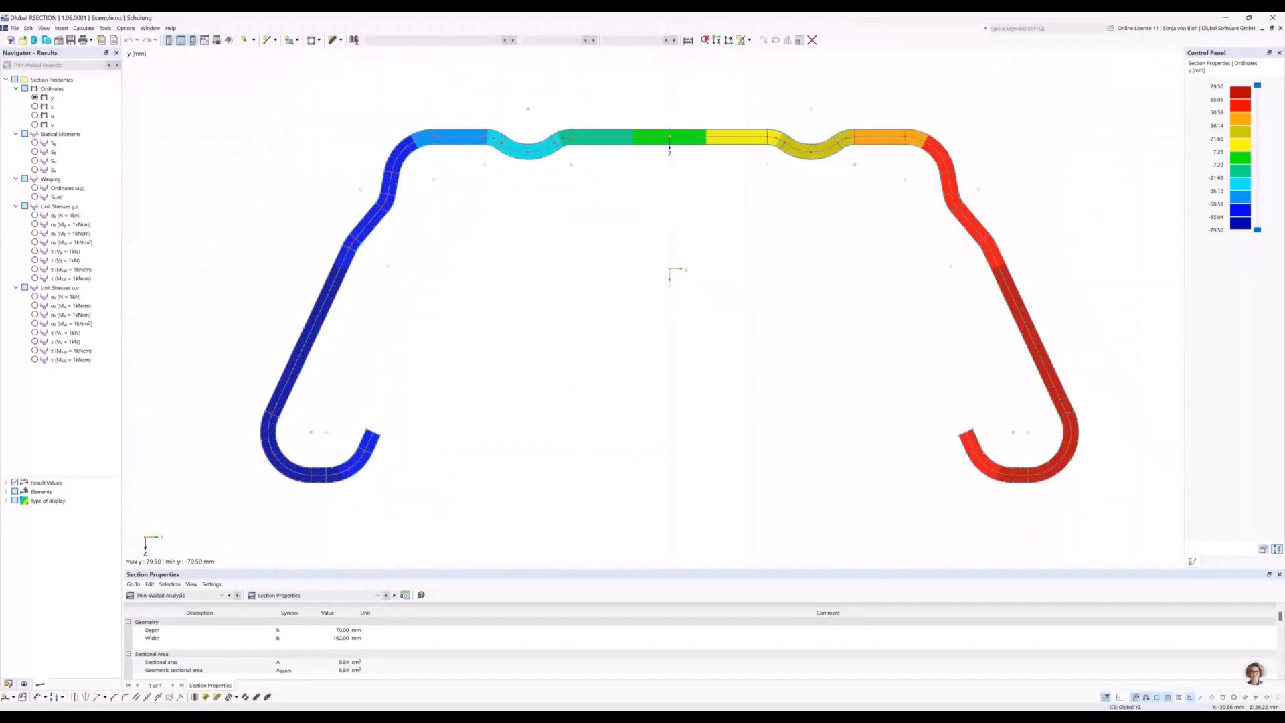
scroll(562, 267, "up", 2)
scroll(562, 268, "down", 3)
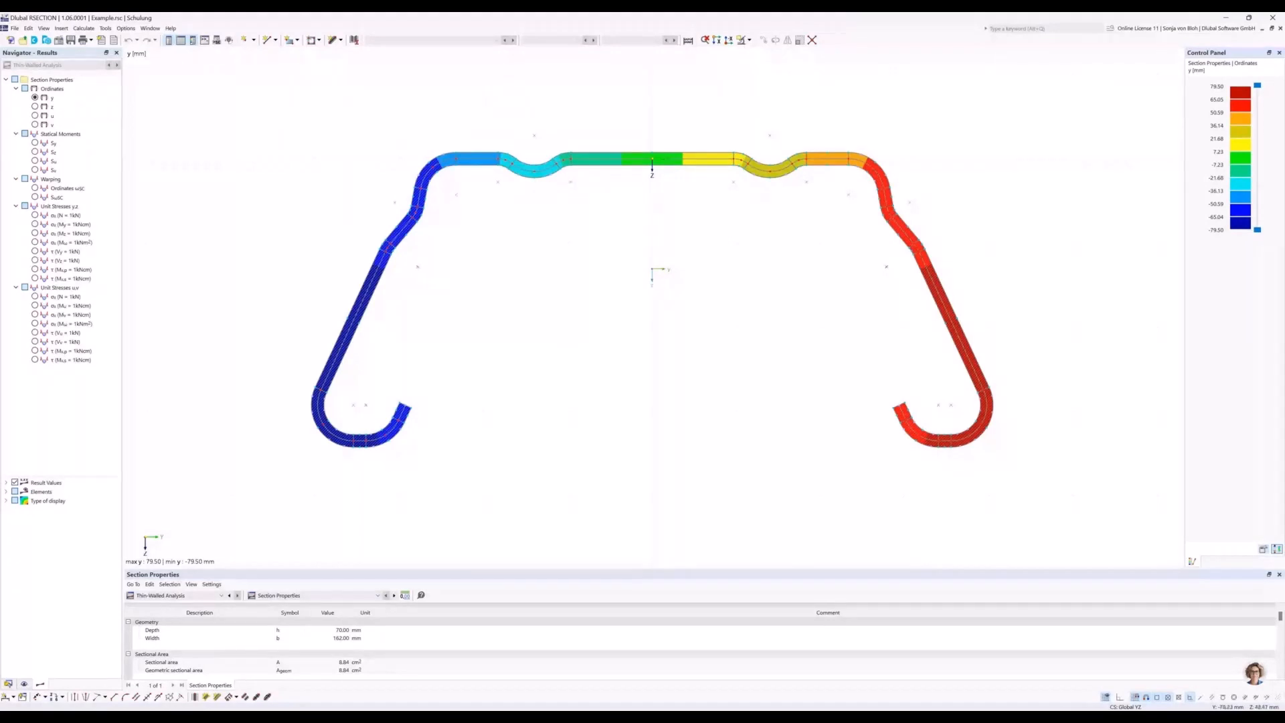
Select the objects fully enclosed by a window around the lower part of the section's -y leg, and clear the selection
left_click_drag(262, 332, 504, 517)
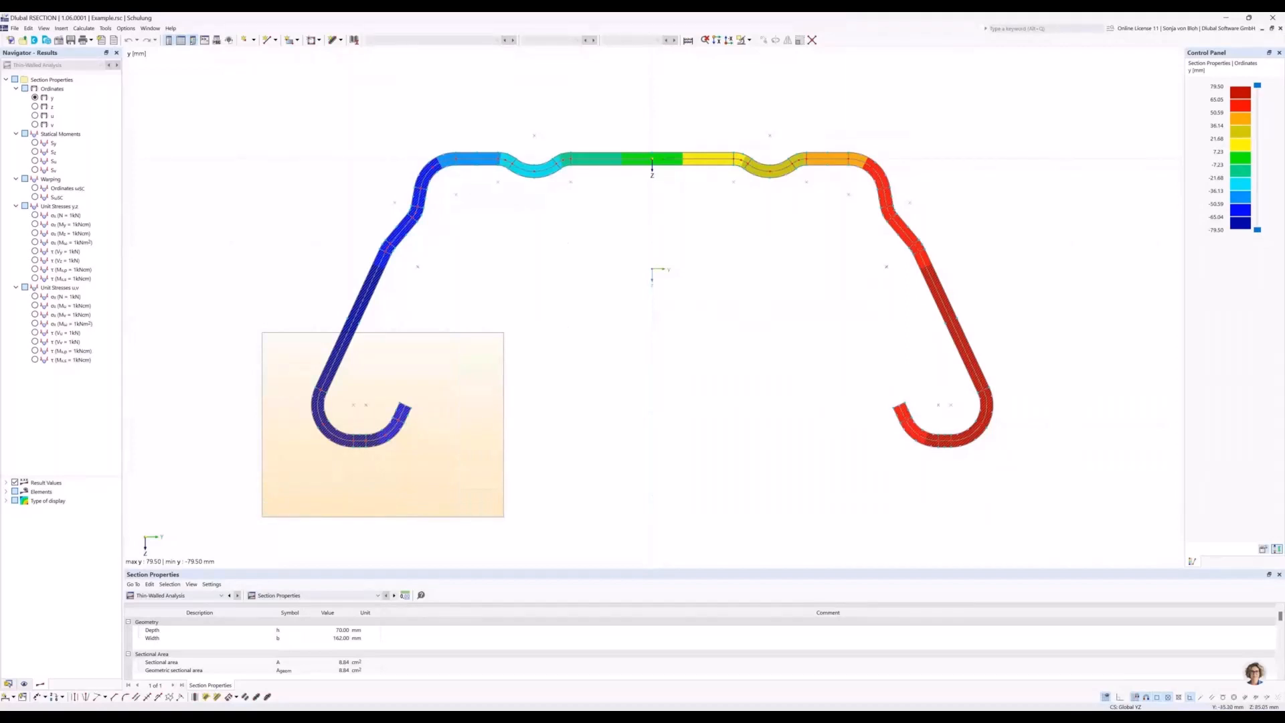
left_click_drag(504, 516, 504, 516)
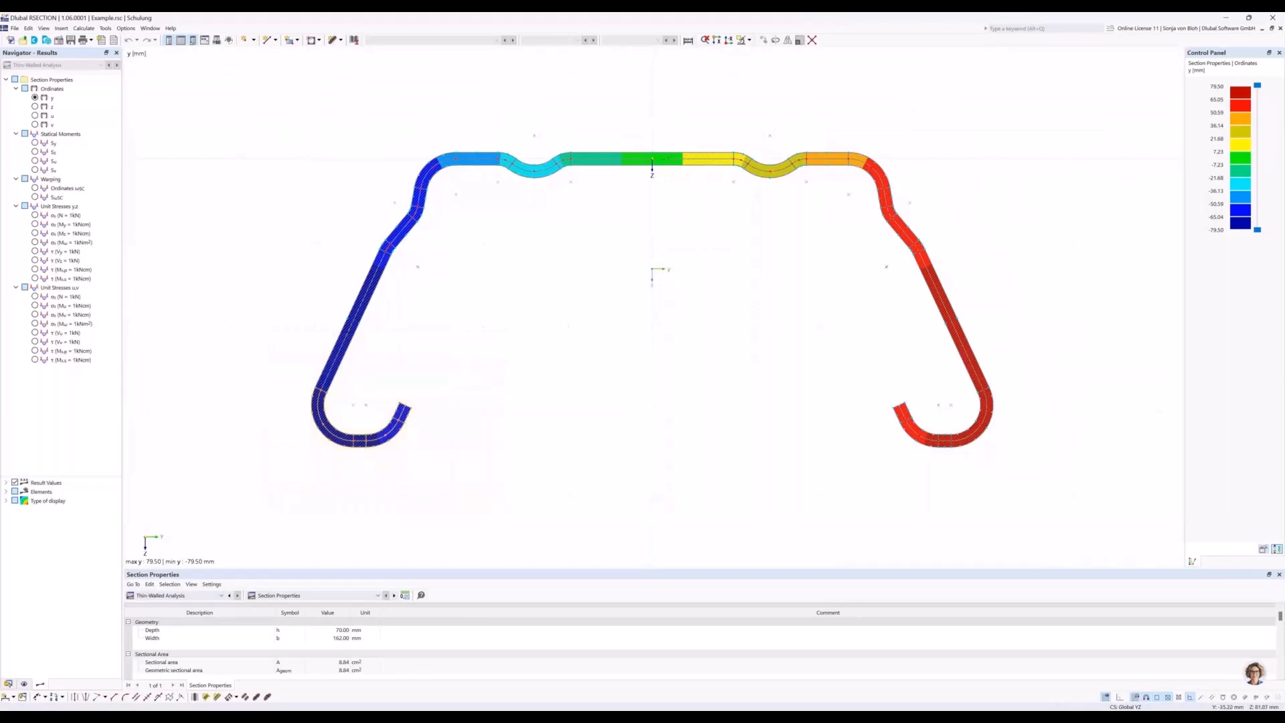
key("Escape")
Select everything touched by a crossing window around the curled lip of the section's -y leg, and clear the selection
left_click_drag(471, 484, 256, 320)
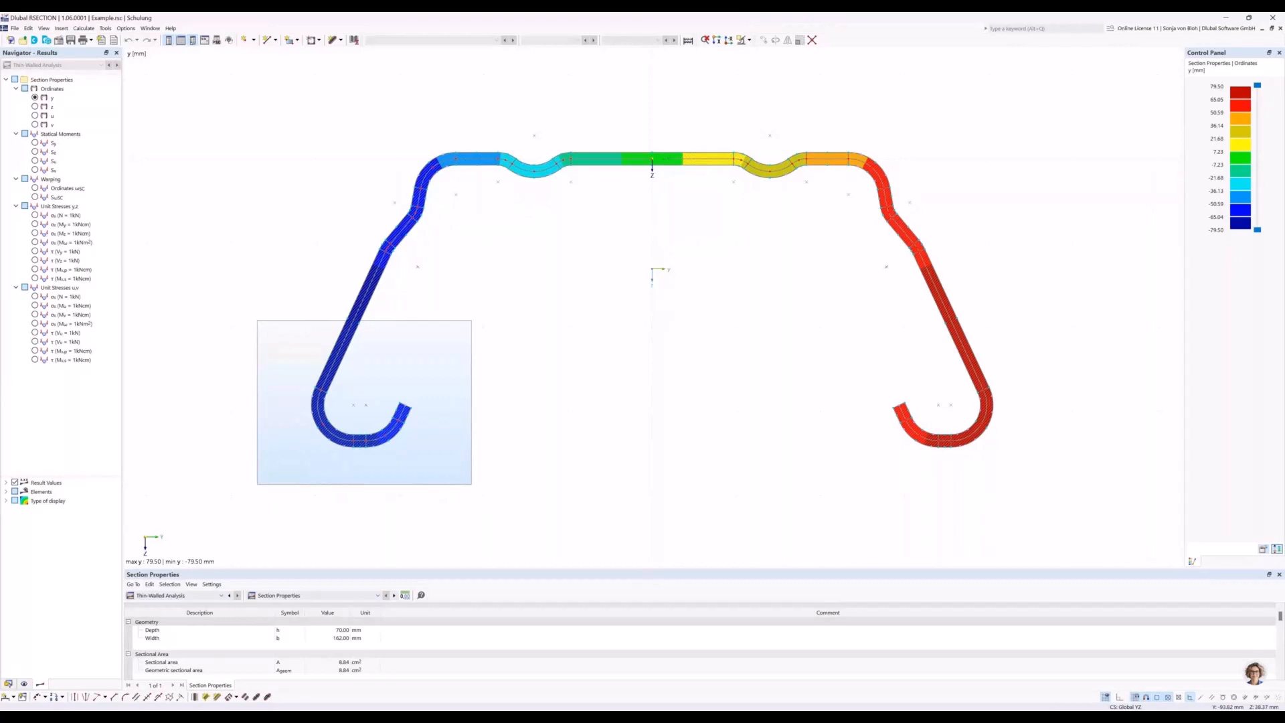
left_click_drag(257, 320, 257, 320)
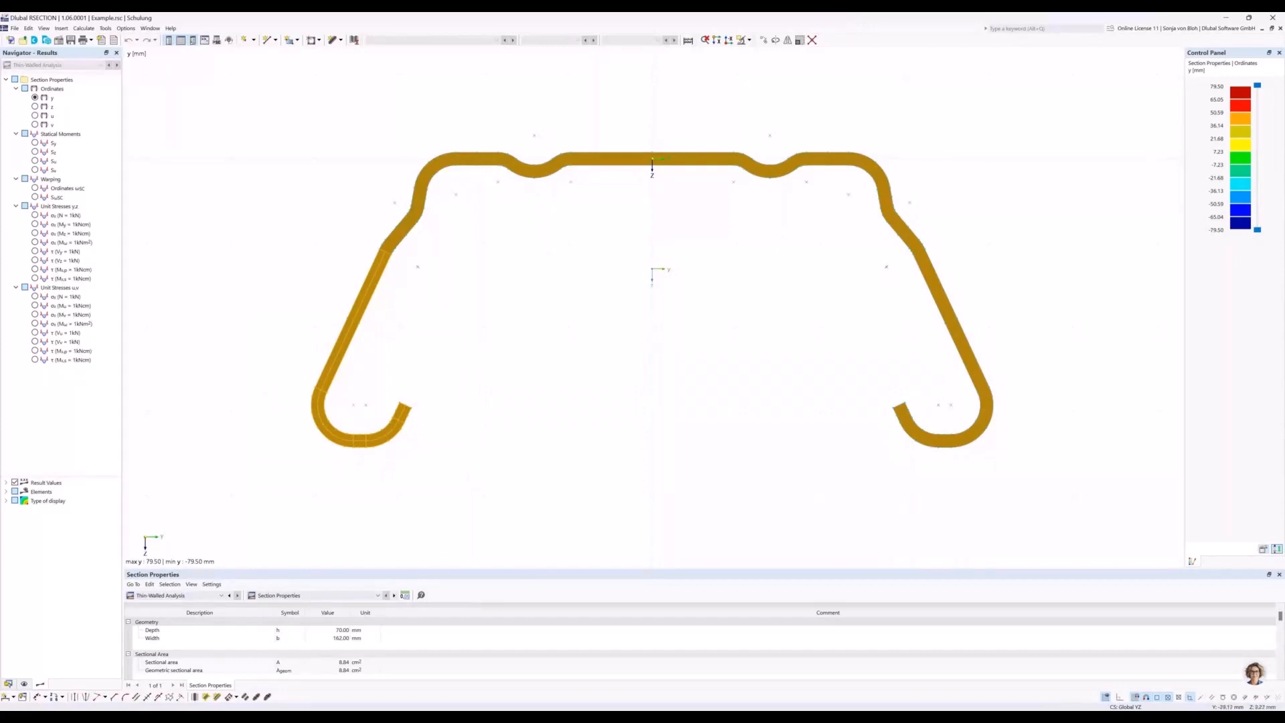
key("Escape")
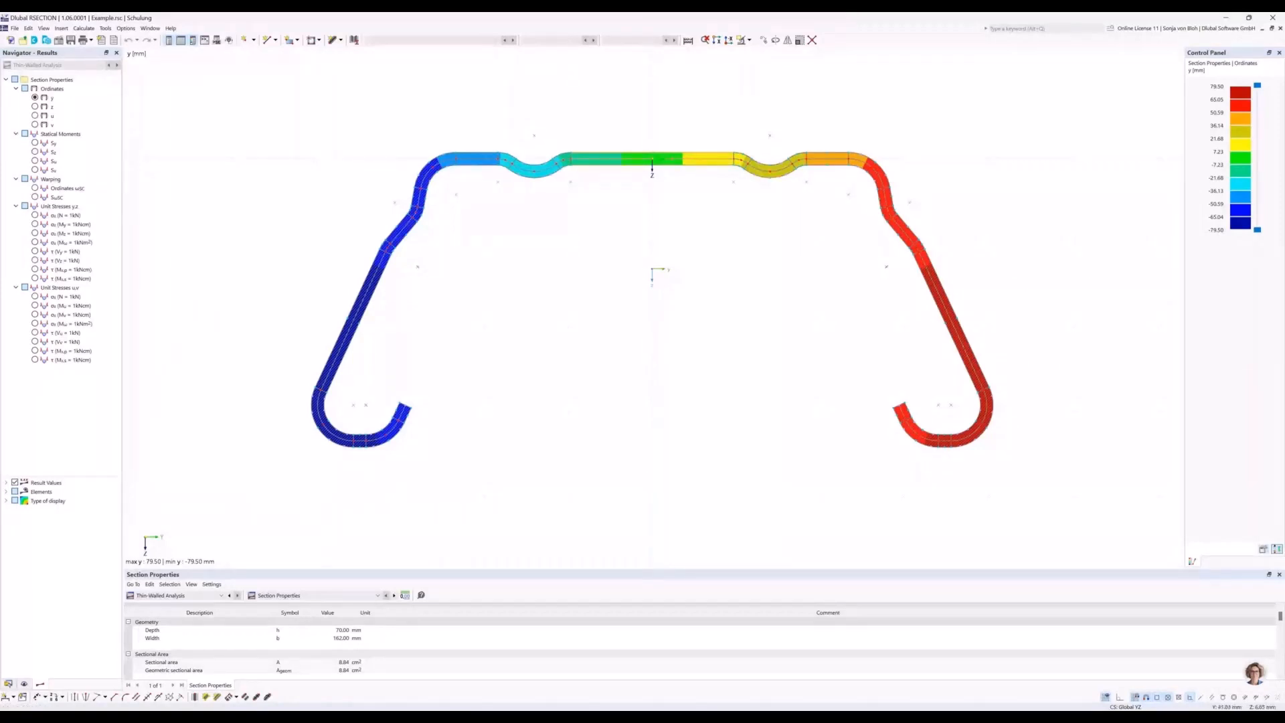
left_click(821, 164)
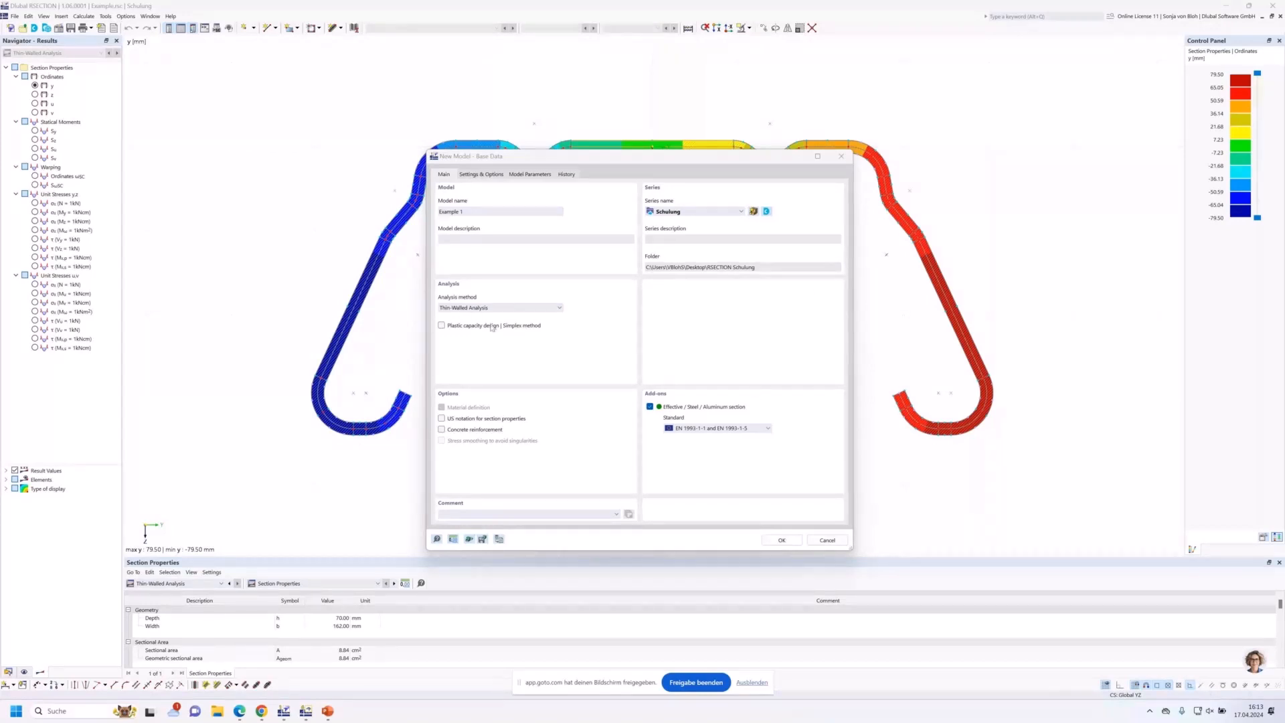
Keep Thin-Walled Analysis as the new model's analysis method and choose EN 1993-1-1 and EN 1993-1-5 as the effective section standard
left_click(556, 308)
left_click(555, 309)
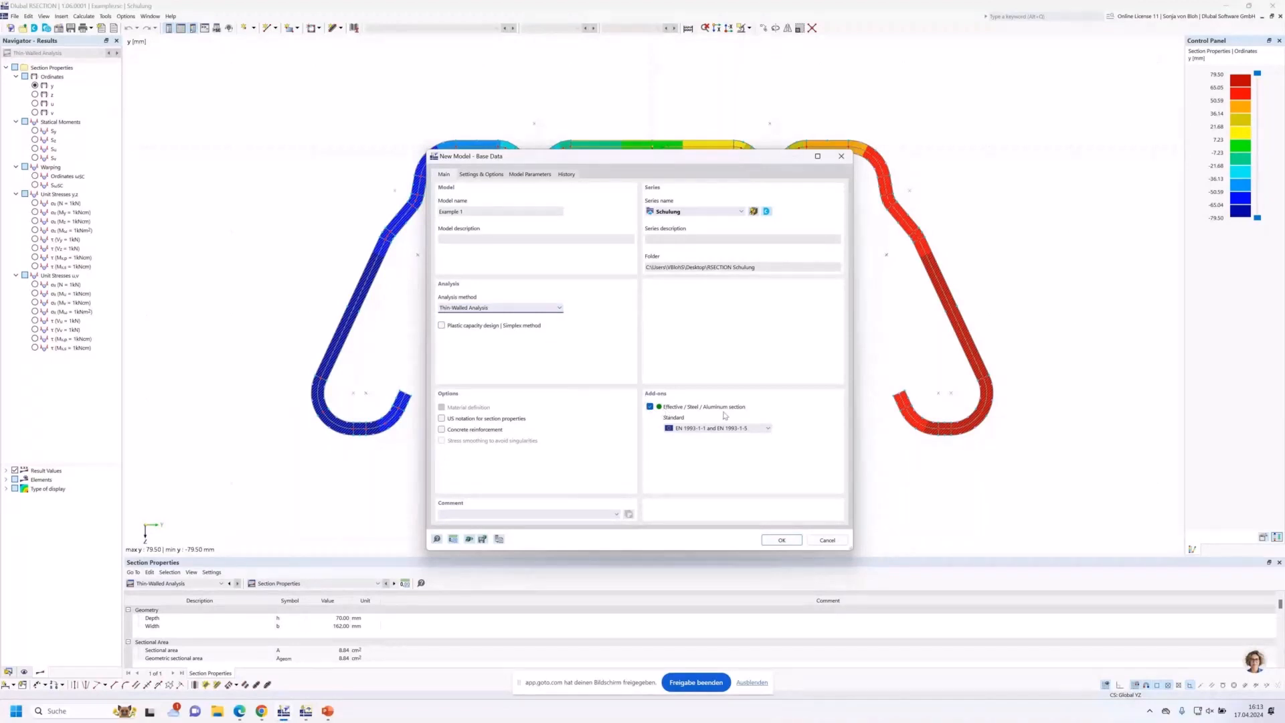
left_click(767, 428)
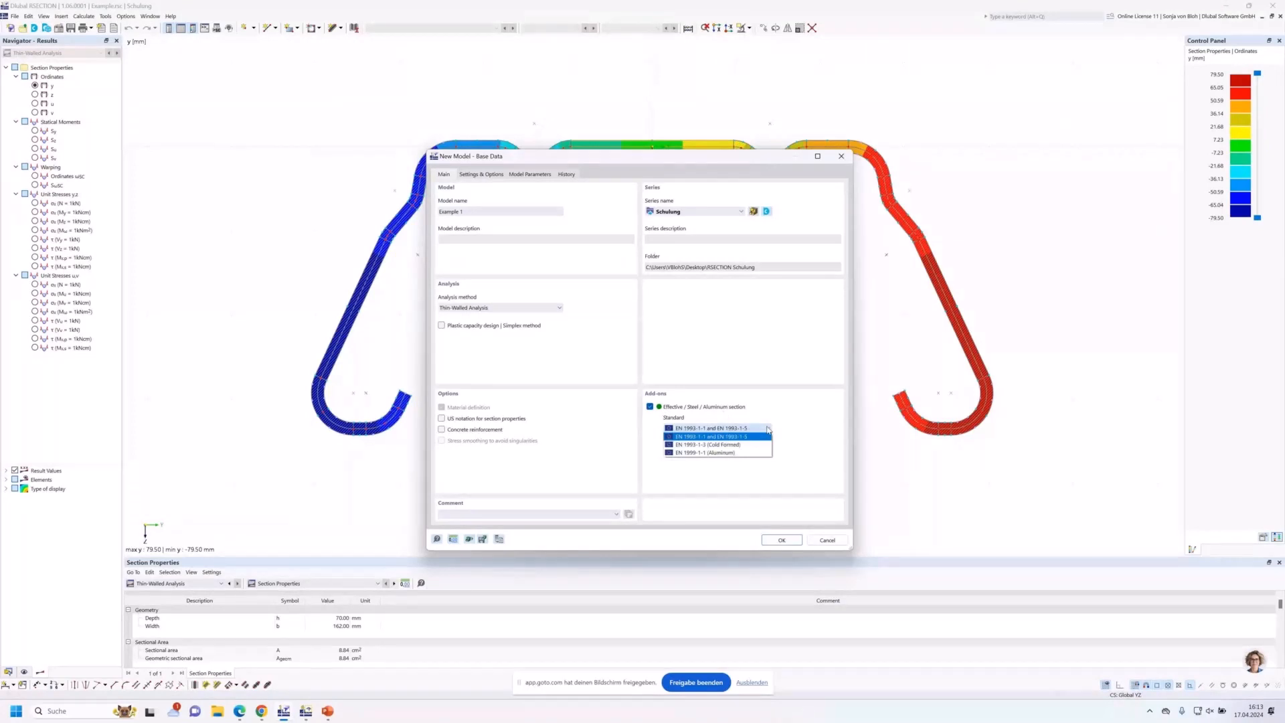
left_click(757, 436)
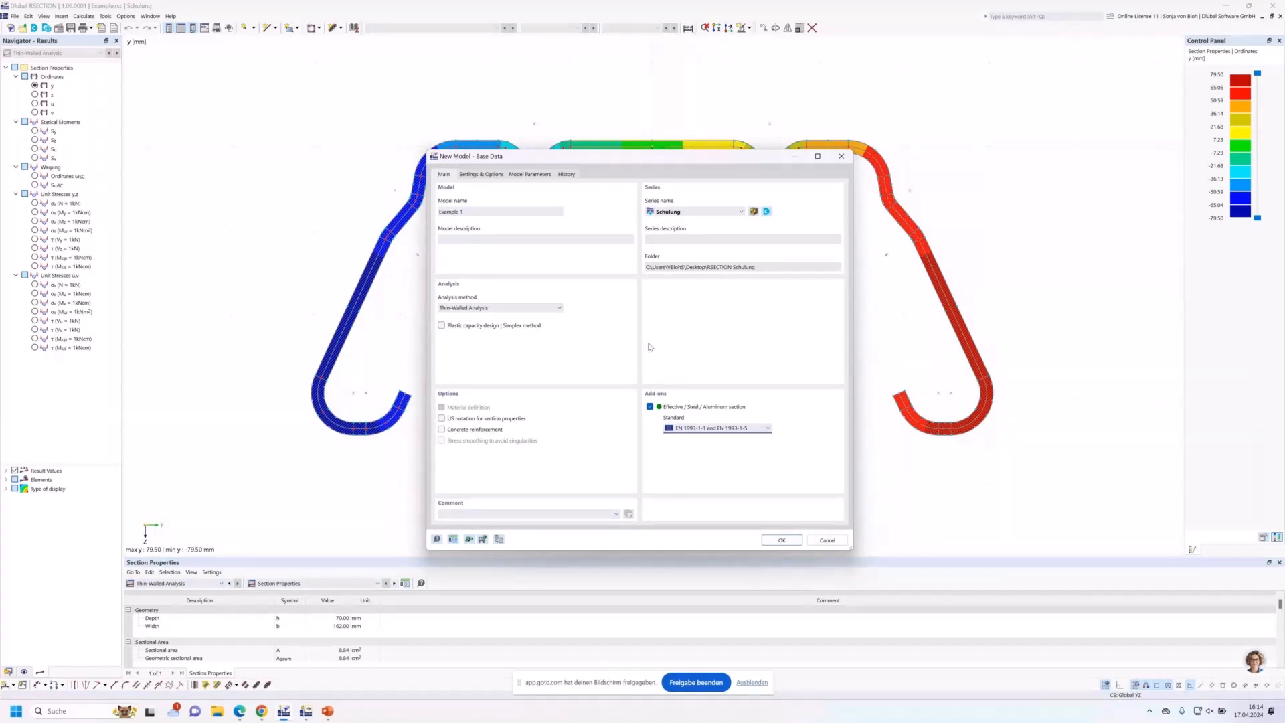
Check the manufacturing type choices in the new model's settings and create the model Example 1
left_click(487, 175)
left_click(560, 212)
left_click(561, 212)
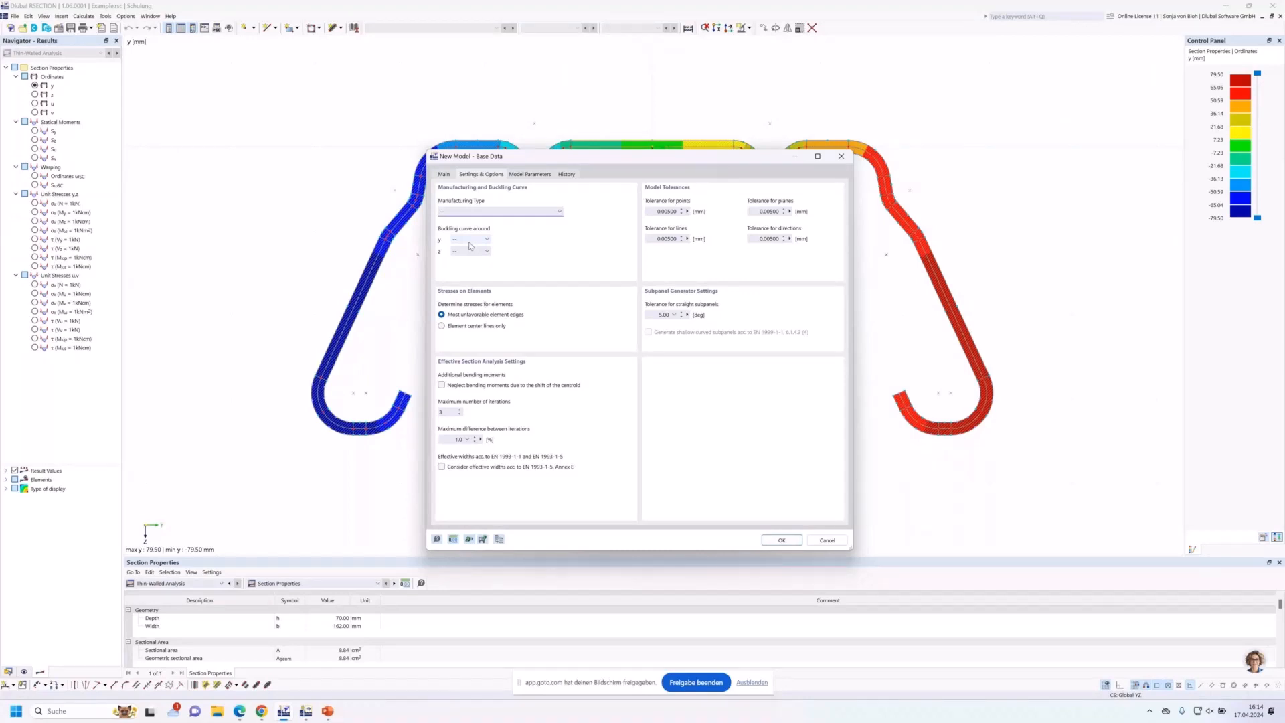
left_click(443, 174)
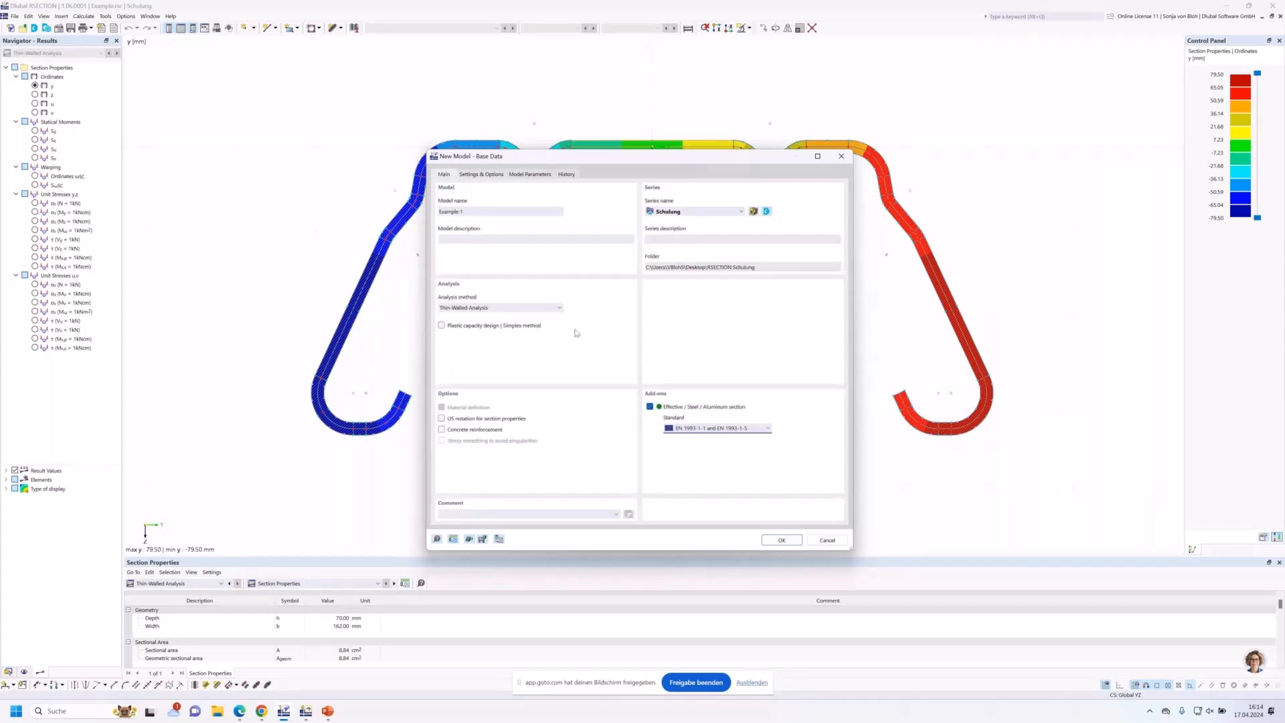
left_click(782, 540)
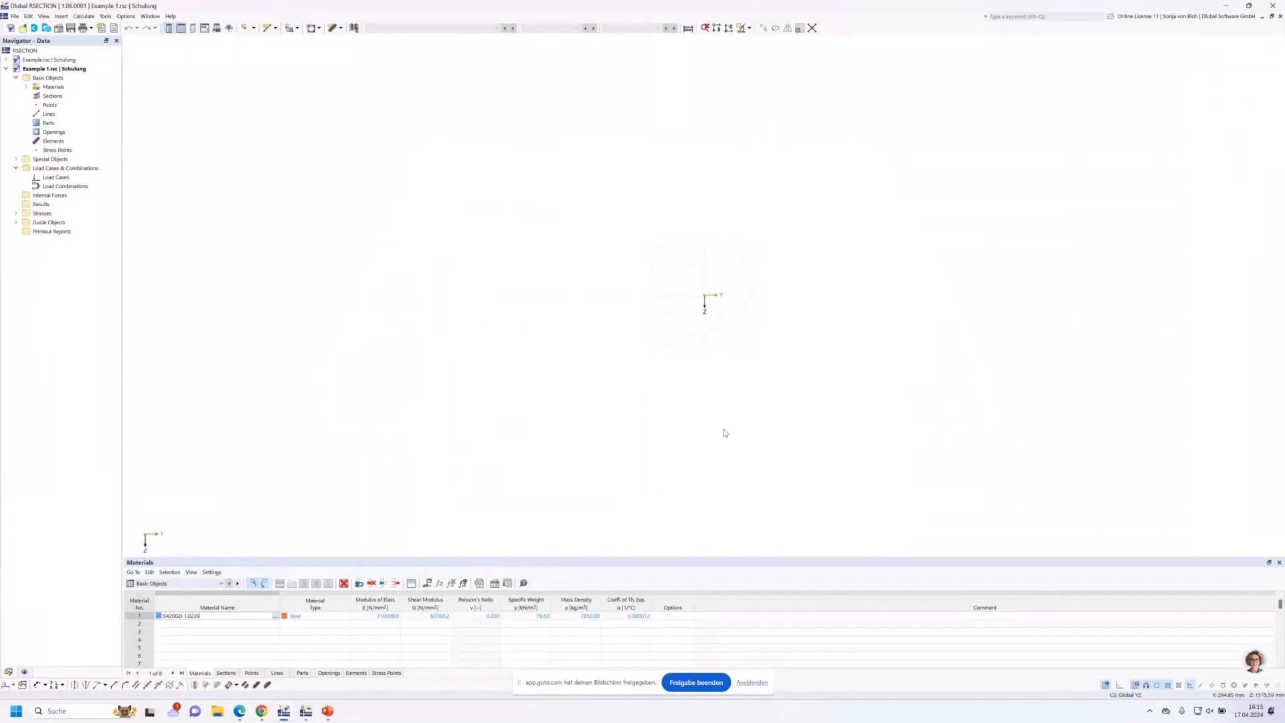
Open the new model's predefined steel material for editing and replace its name with S235W | BS EN 1993-1-1:2005
left_click(25, 88)
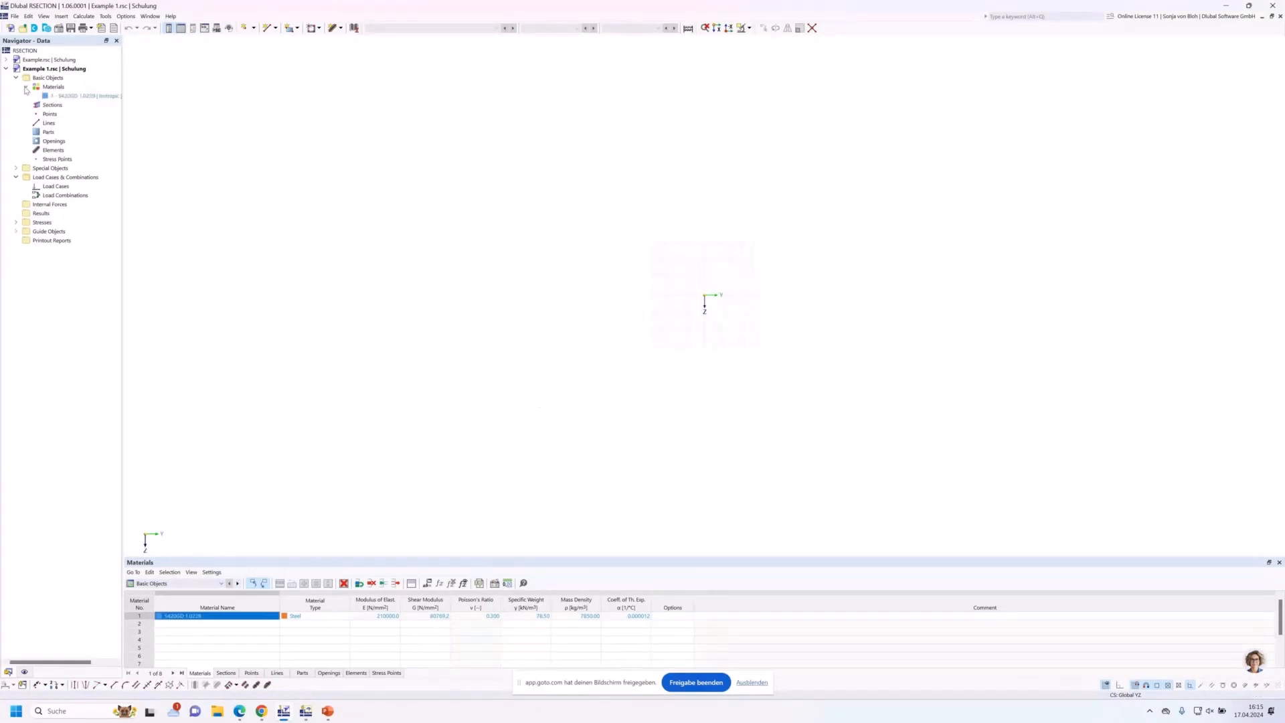
double_click(61, 97)
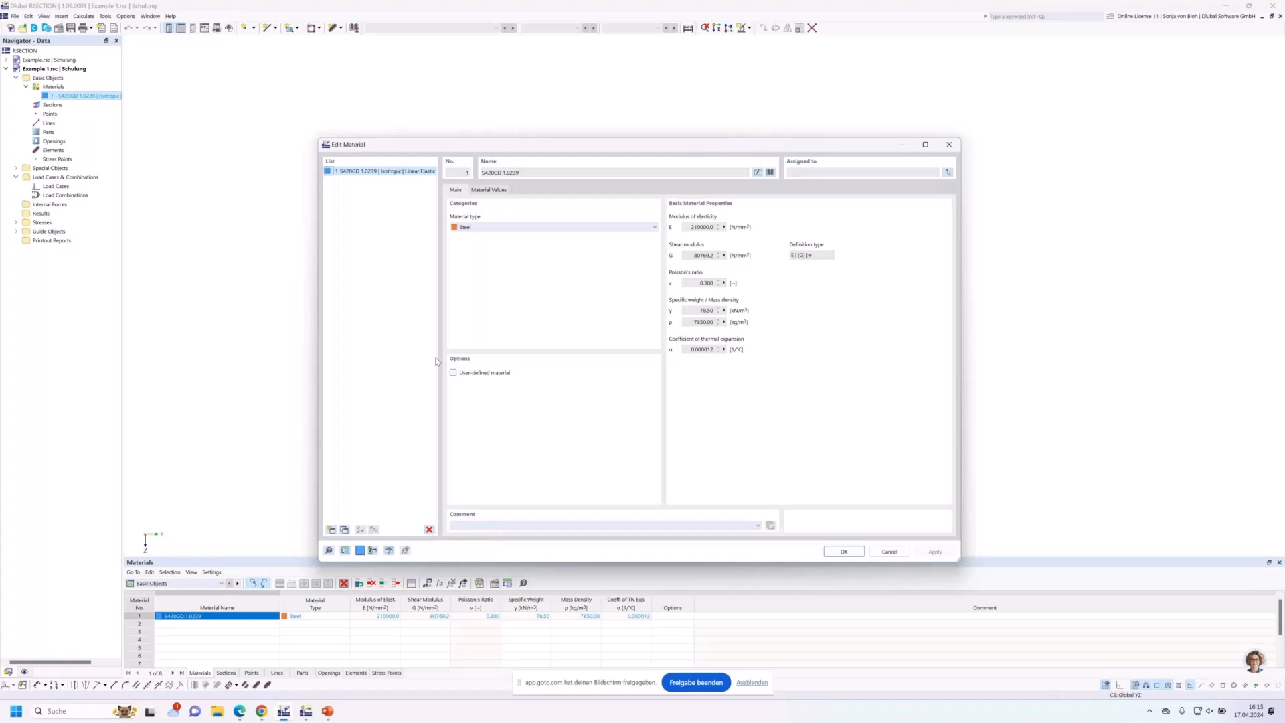
left_click(758, 174)
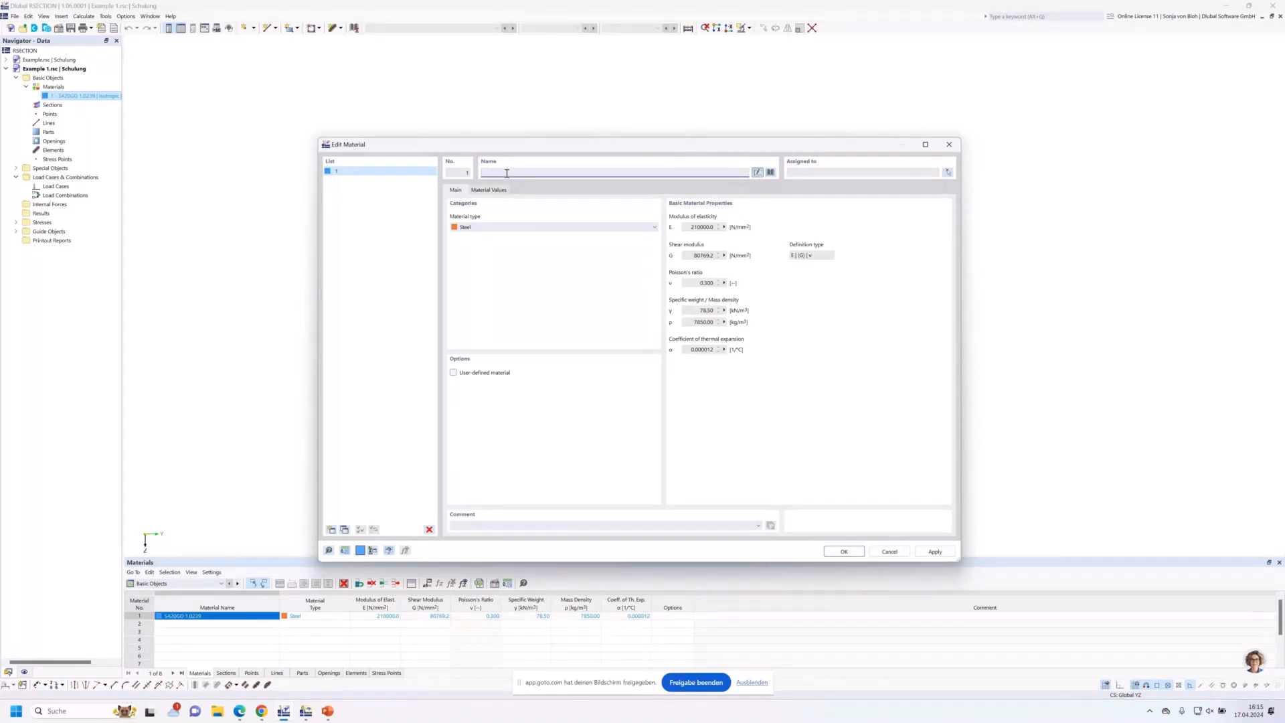
type("S235")
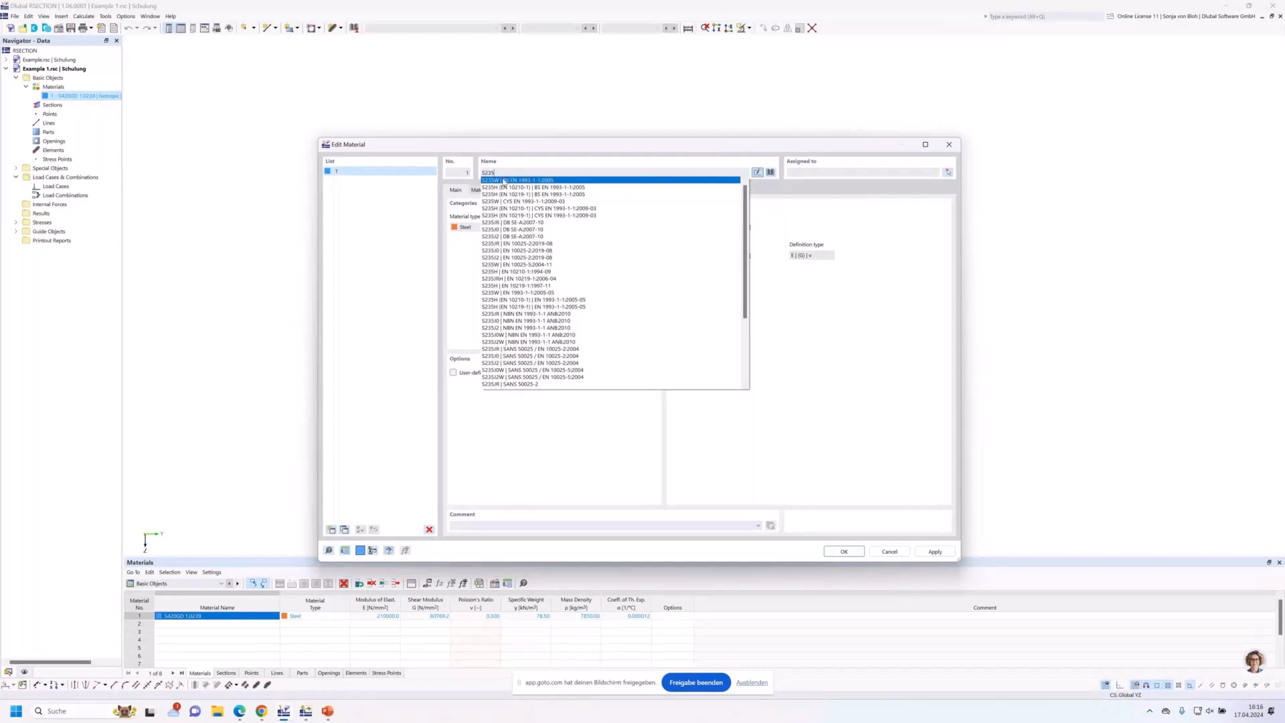
left_click(504, 181)
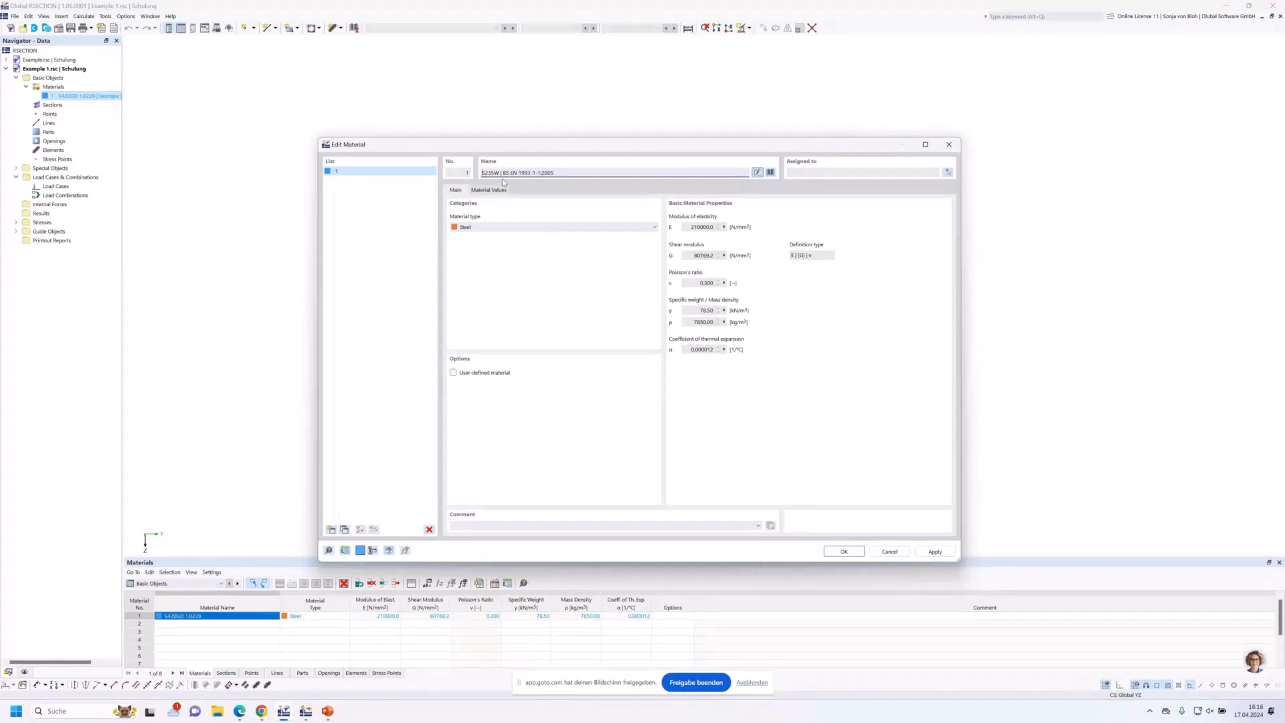
Search the material library for S 235 and assign steel S235 according to EN 1993-1-1:2005-05 to the material
left_click(770, 173)
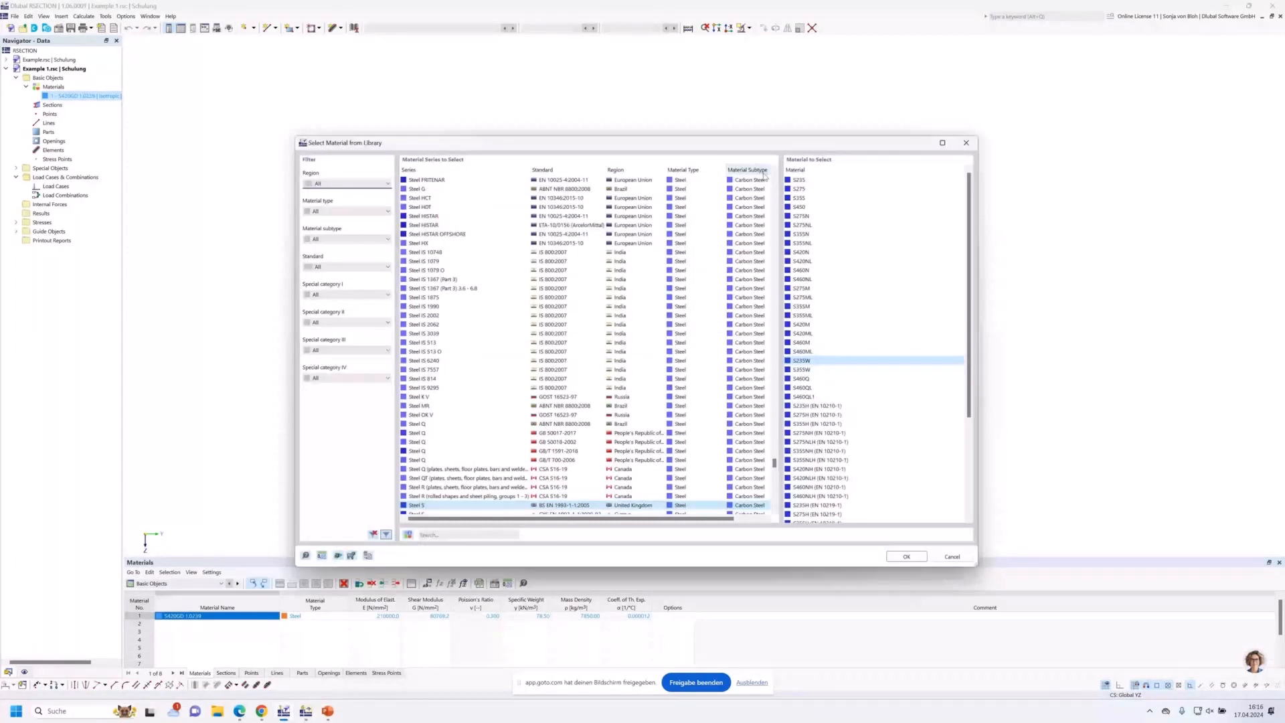
left_click(375, 212)
left_click(338, 268)
left_click(340, 267)
left_click(435, 535)
type("S 235")
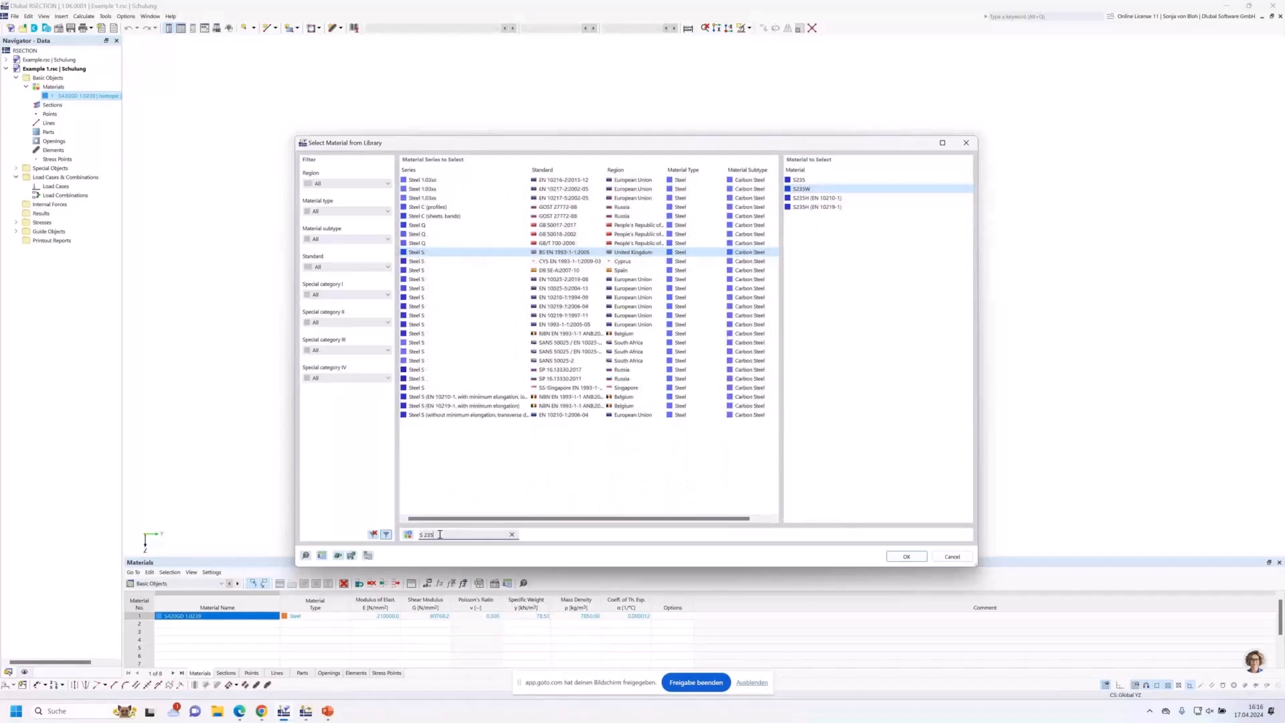
left_click(560, 326)
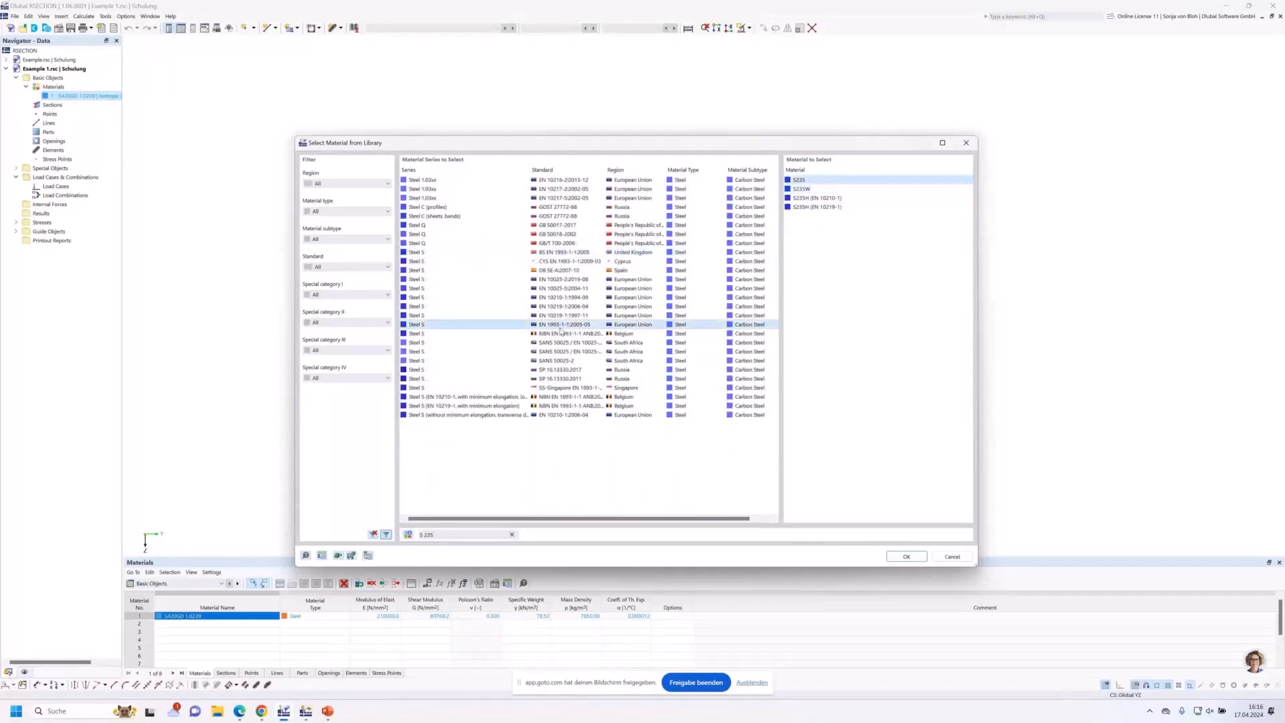
double_click(800, 180)
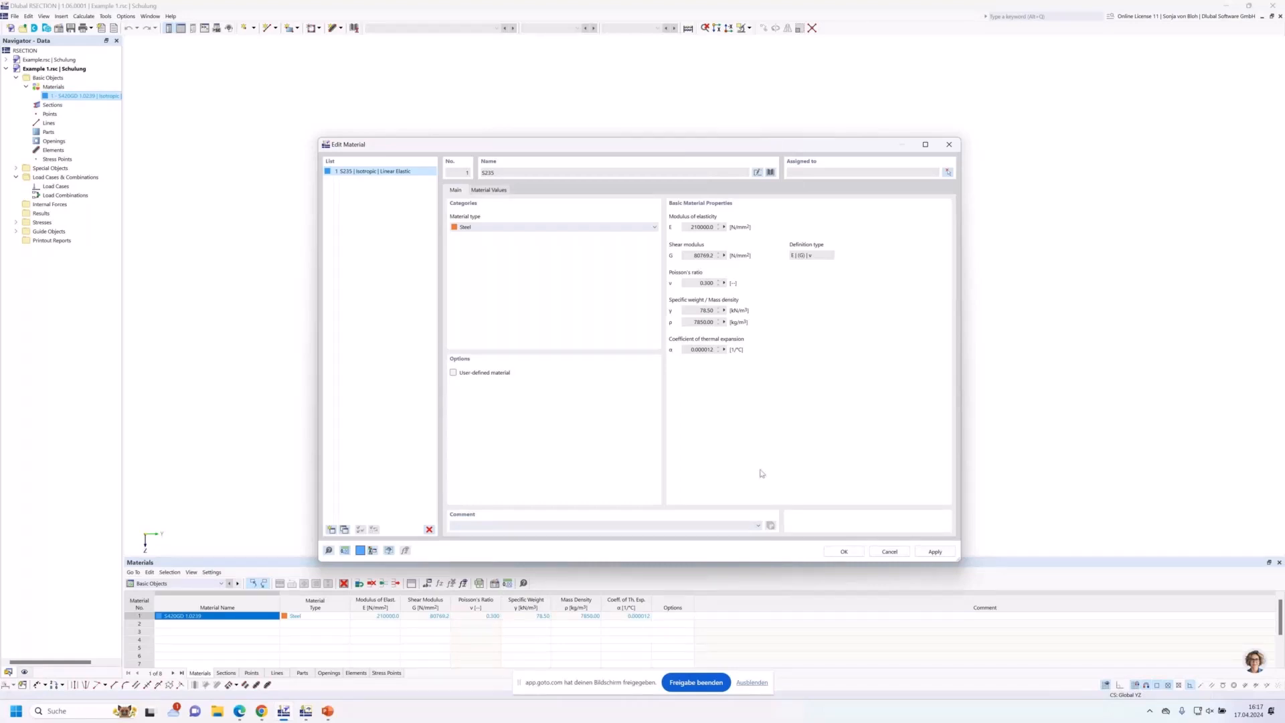
Temporarily enable the user-defined material option to review the editable material values, disable it again and accept the S235 material
left_click(454, 372)
left_click(489, 190)
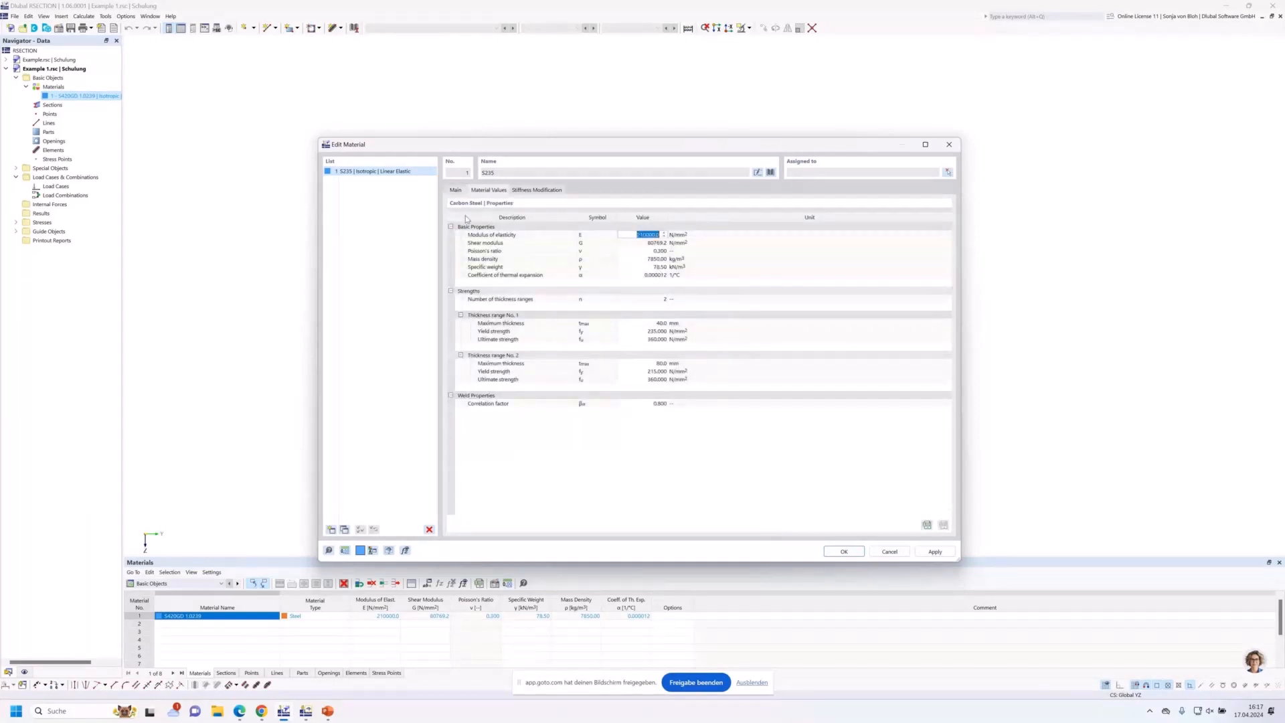
left_click(455, 190)
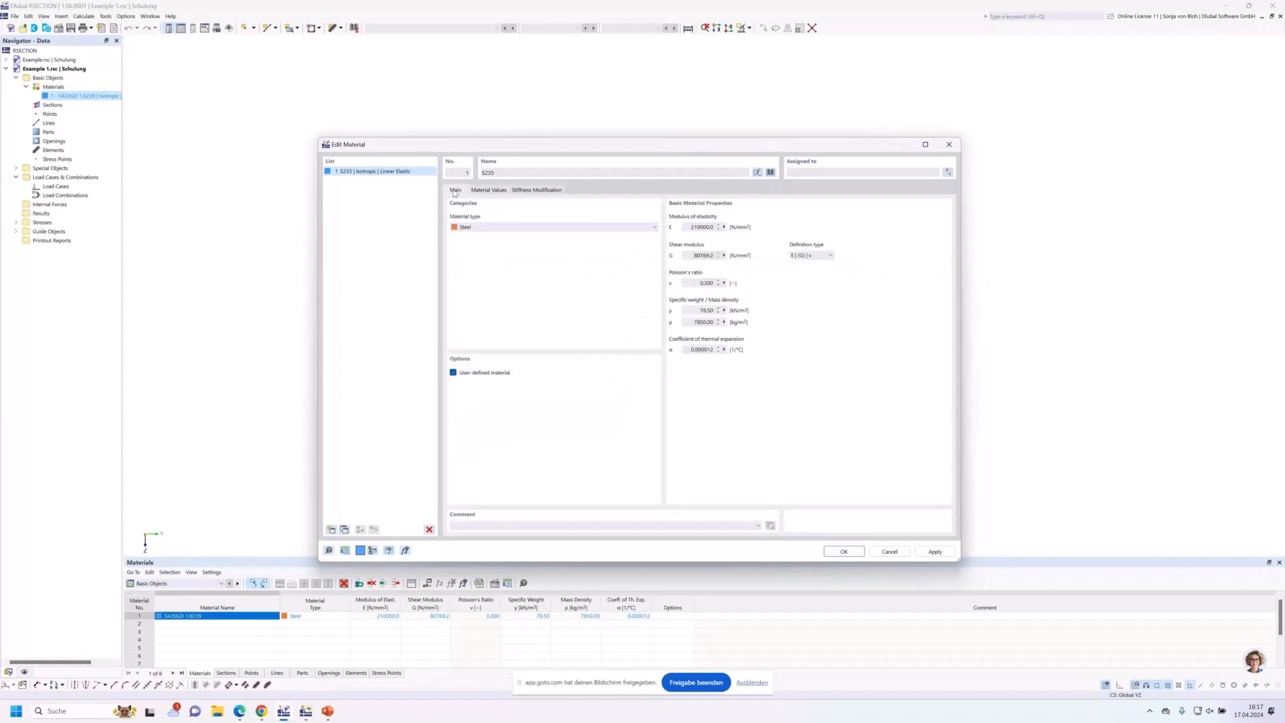
left_click(453, 373)
left_click(841, 550)
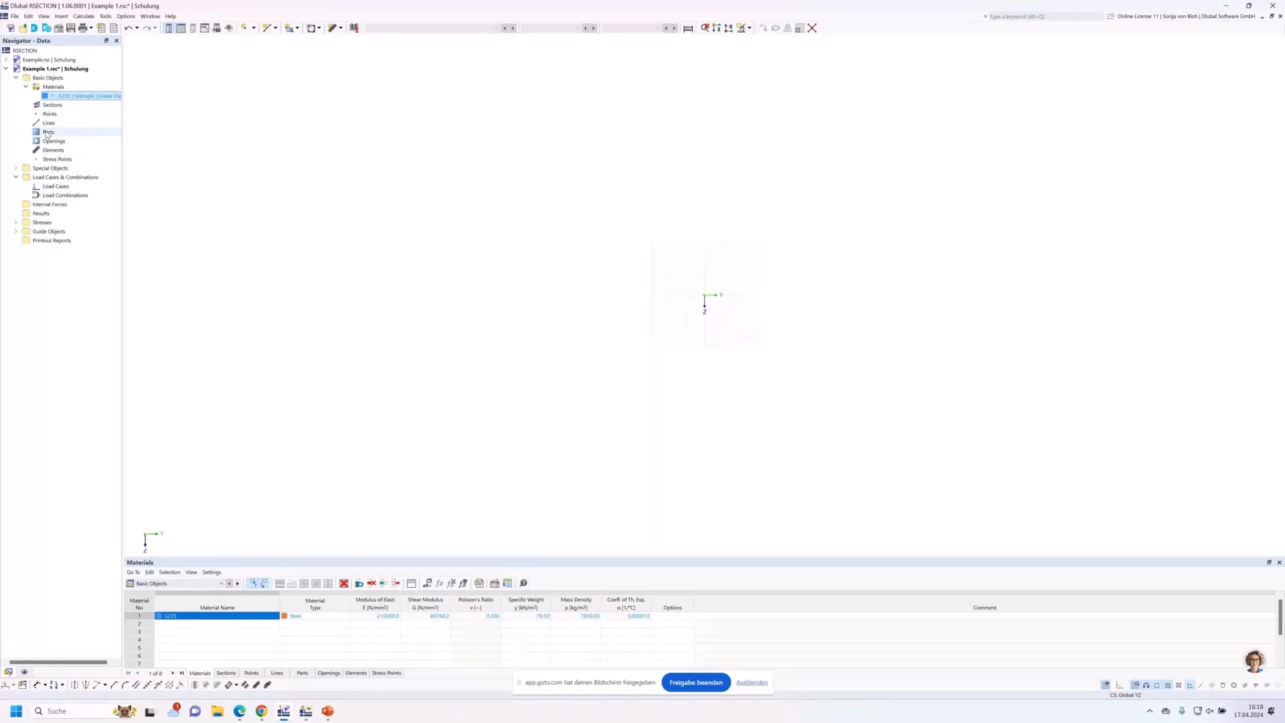
left_click(340, 29)
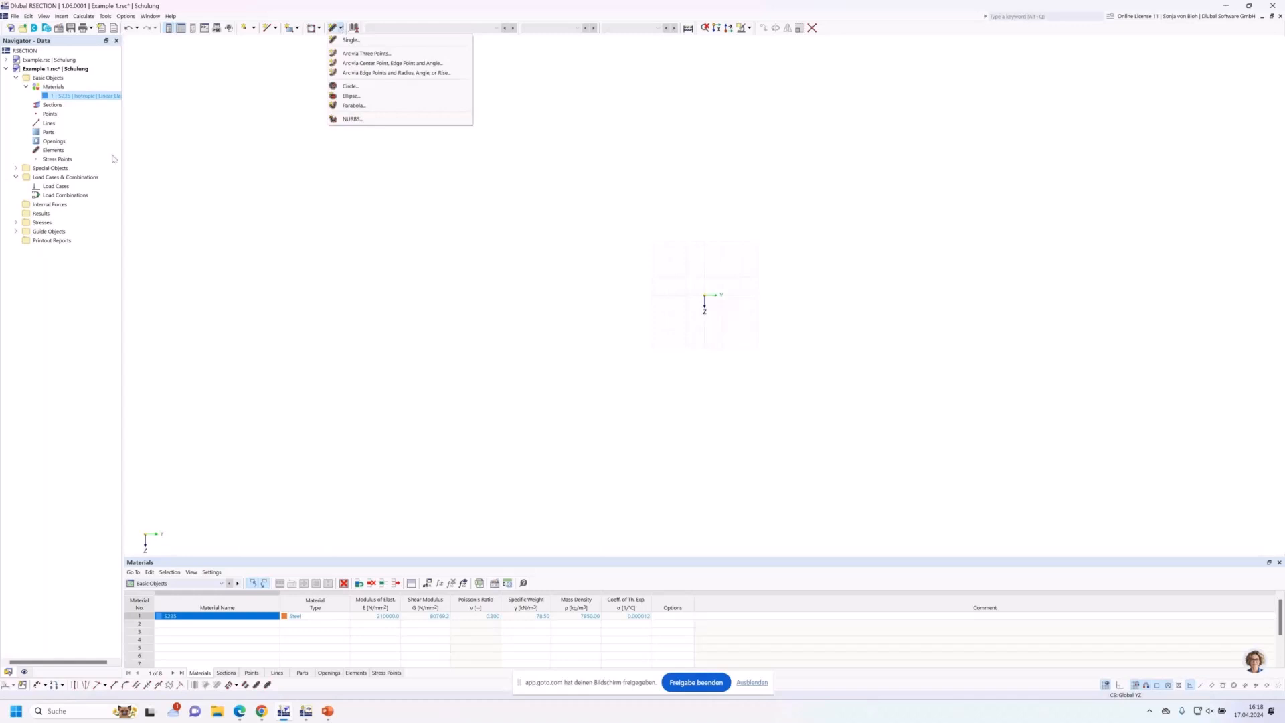
left_click(60, 152)
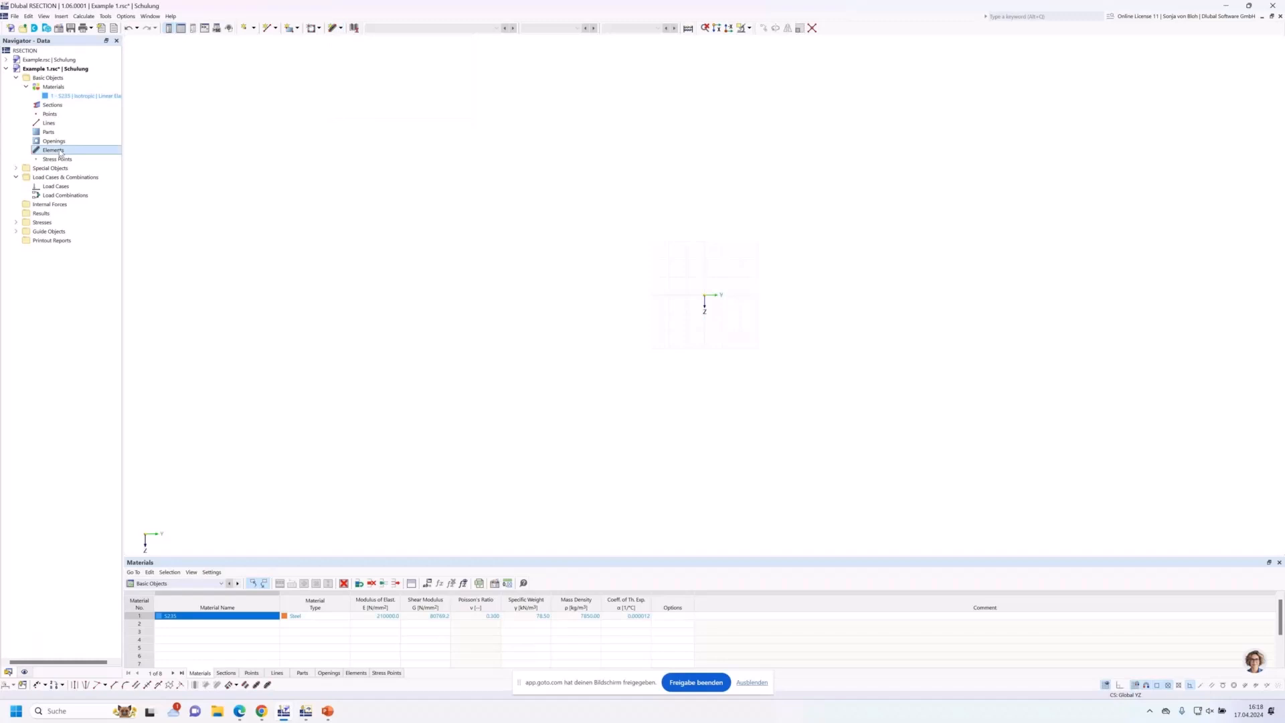
right_click(60, 152)
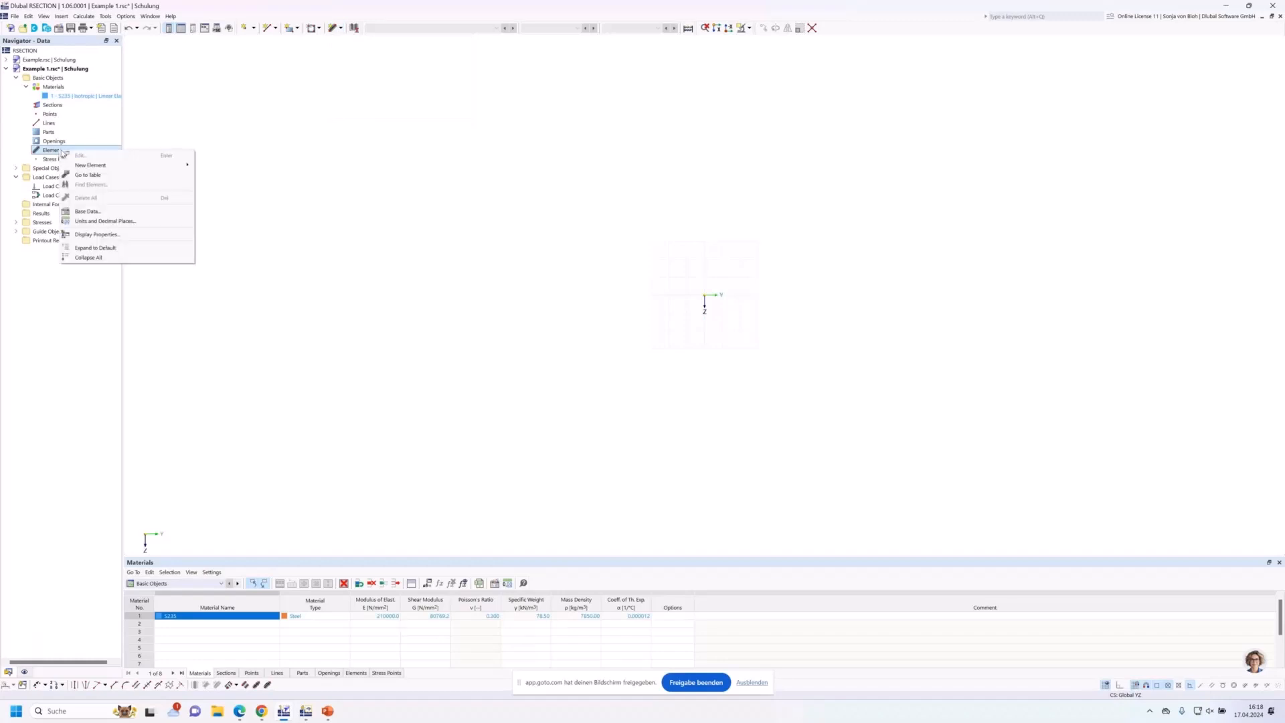
mouse_move(93, 166)
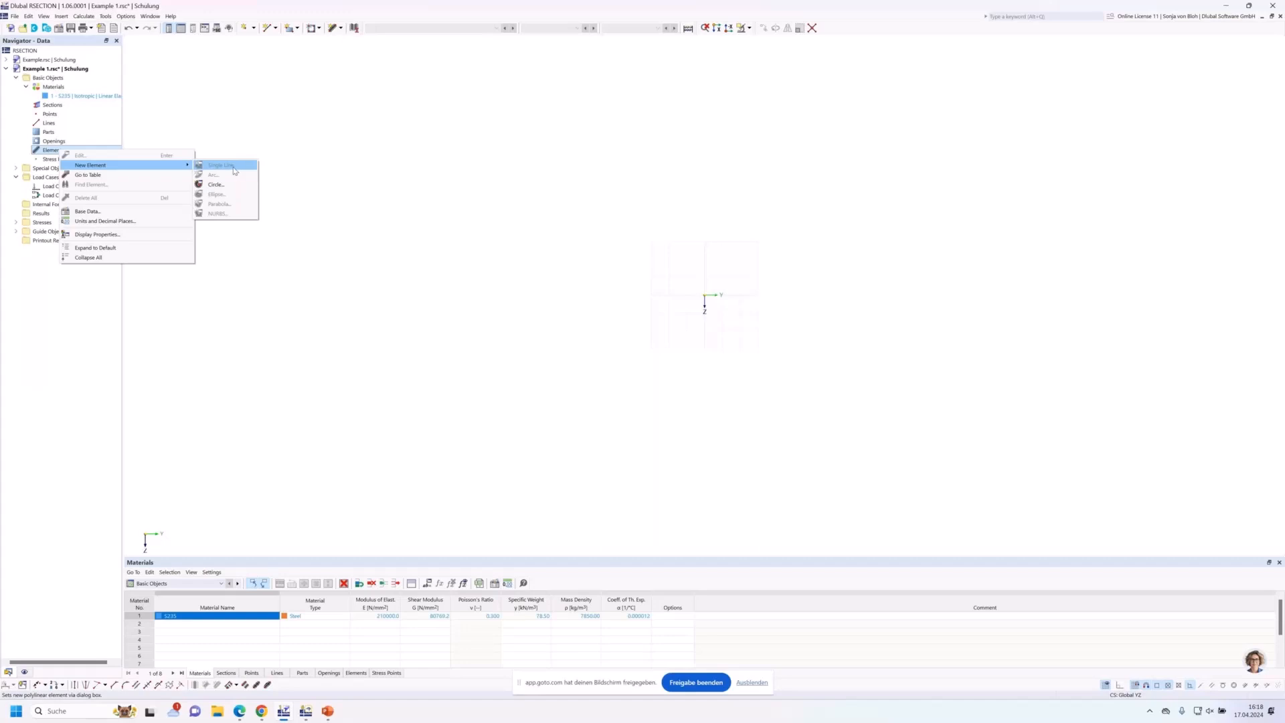
left_click(217, 164)
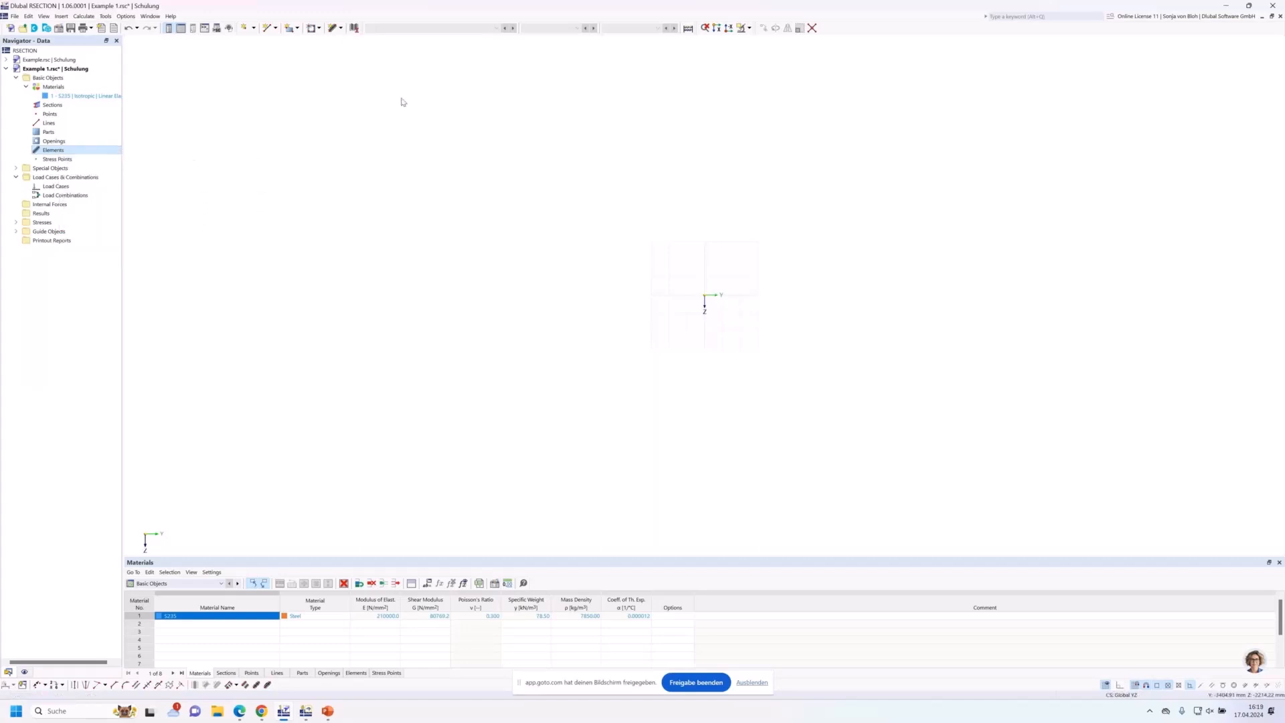
Create a horizontal single-line element for the lower flange, starting at the origin, with angle 0°, length 150 mm and thickness 10.7 mm
left_click(341, 28)
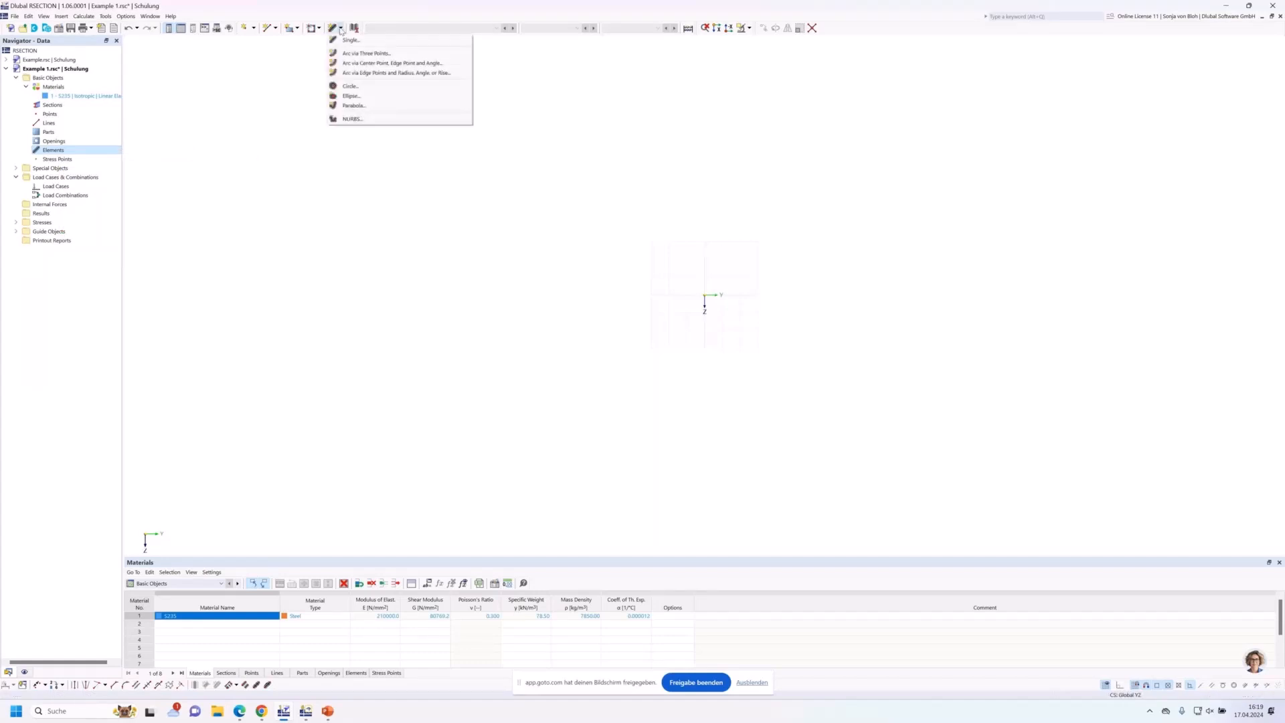
left_click(364, 41)
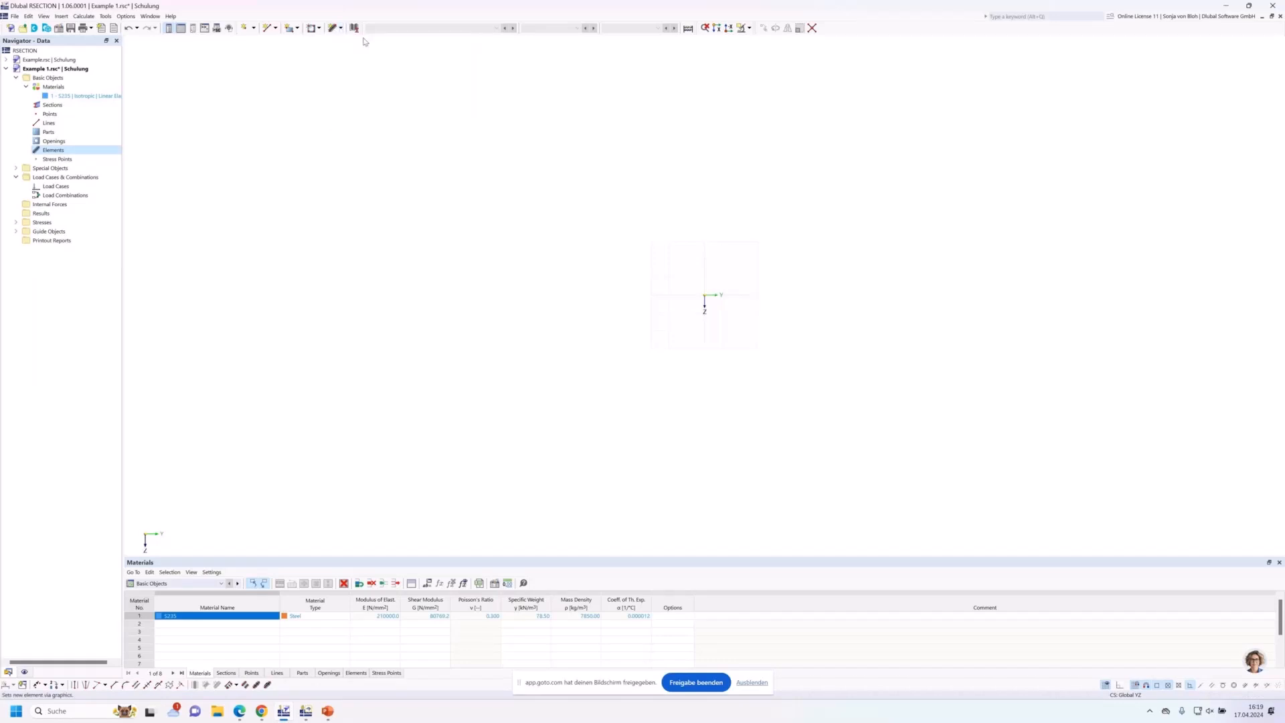
left_click_drag(177, 54, 395, 130)
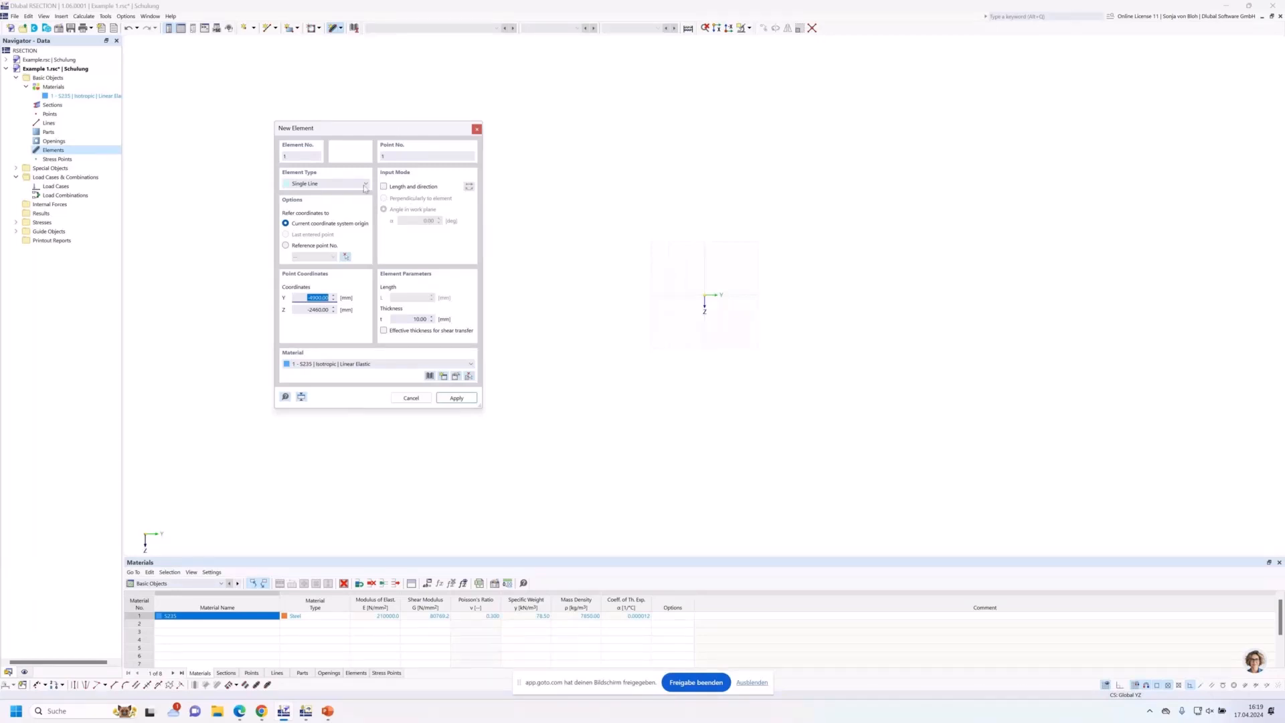
left_click(395, 187)
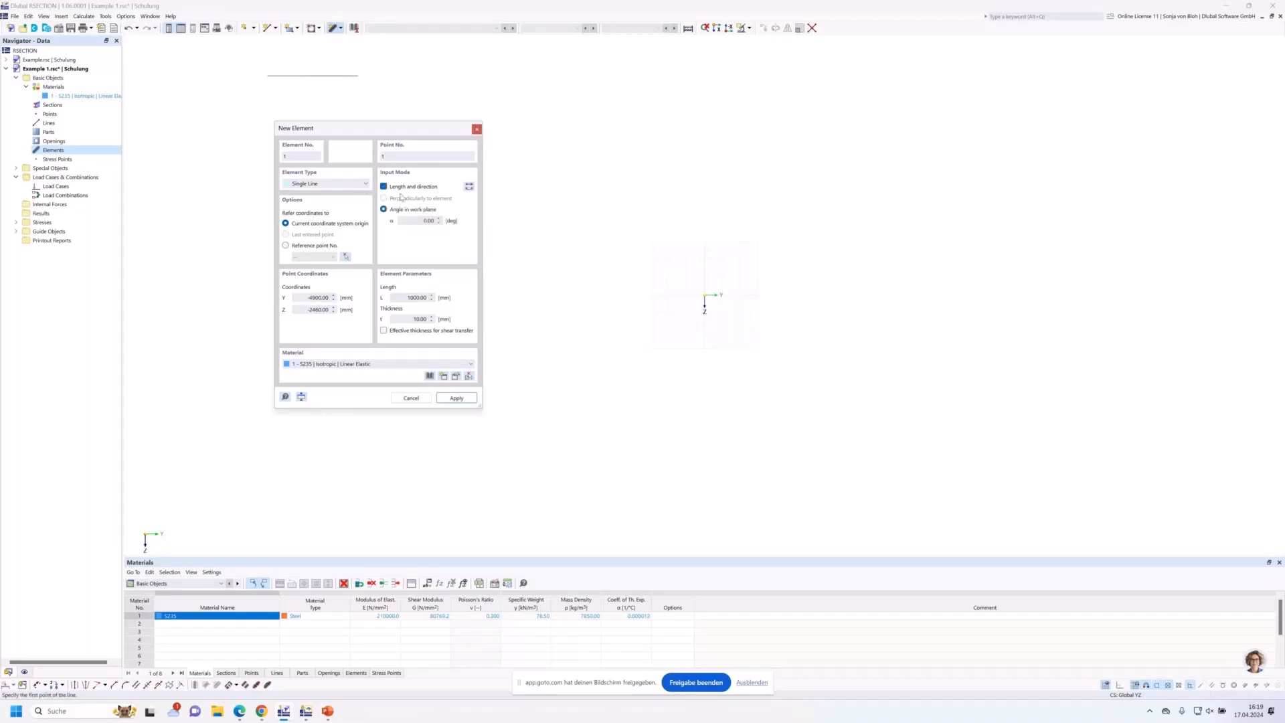
left_click(424, 220)
left_click(400, 298)
left_click_drag(400, 299, 455, 308)
type("150")
double_click(425, 319)
type("10.7")
key("Tab")
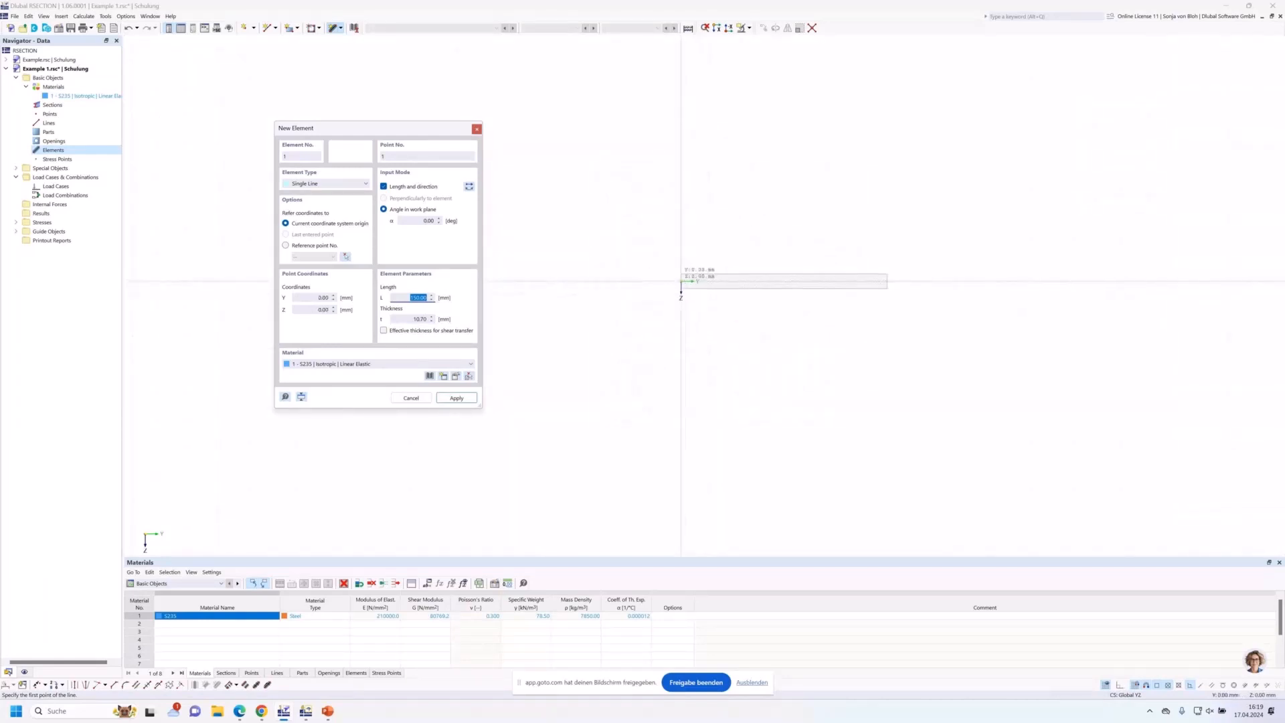
left_click(680, 281)
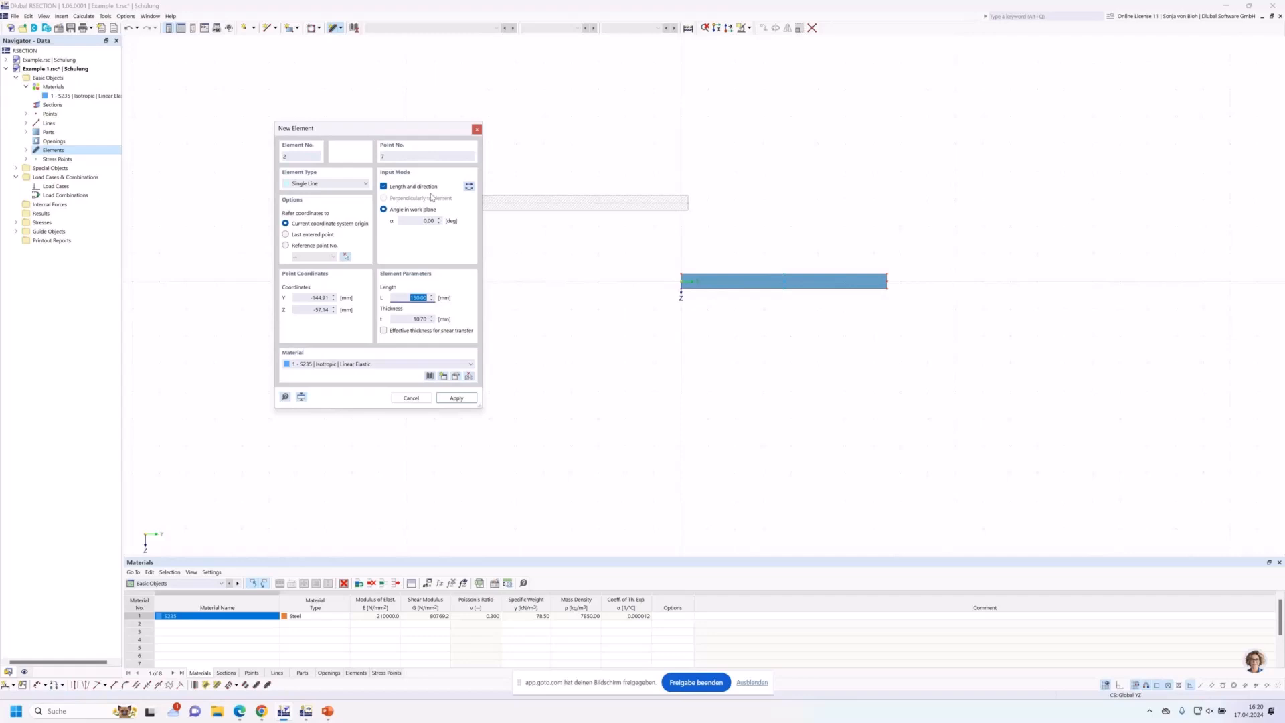
Add the web upward from the lower flange's midpoint as an element with angle 90°, length 289.3 mm and thickness 7.1 mm
left_click(415, 221)
left_click_drag(416, 221, 438, 225)
type("90")
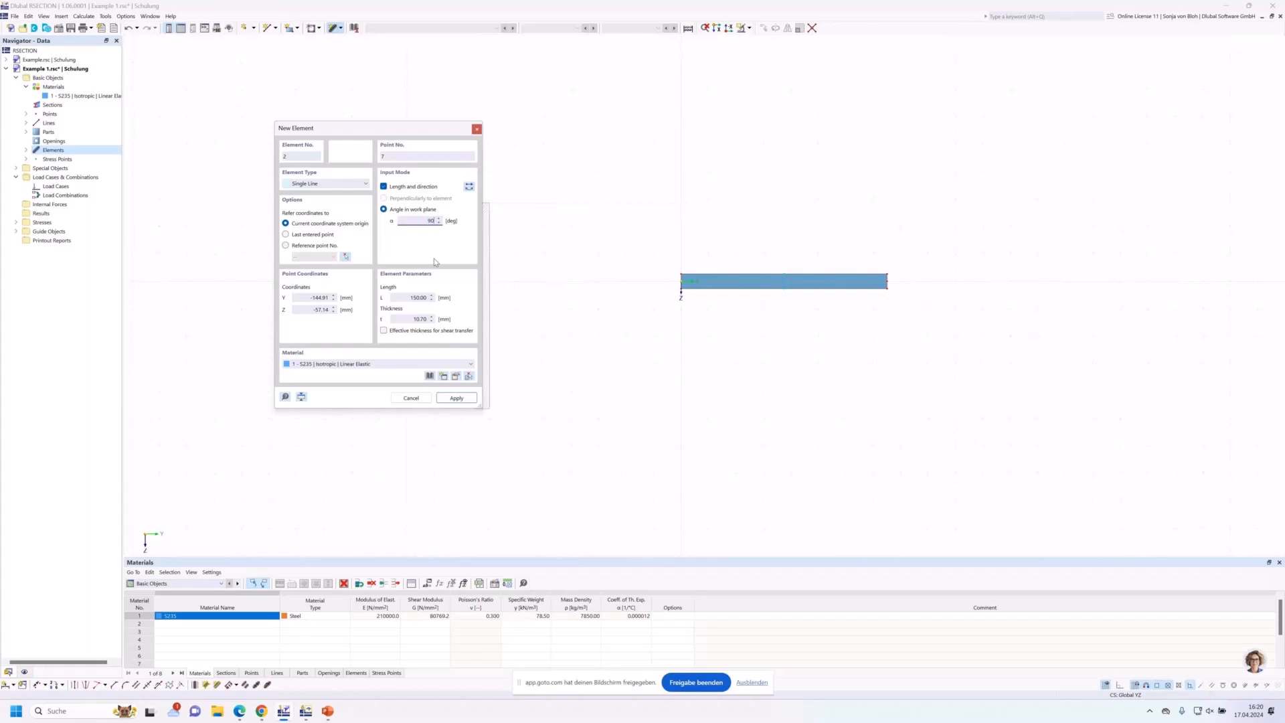
left_click_drag(405, 299, 424, 298)
type("289.3")
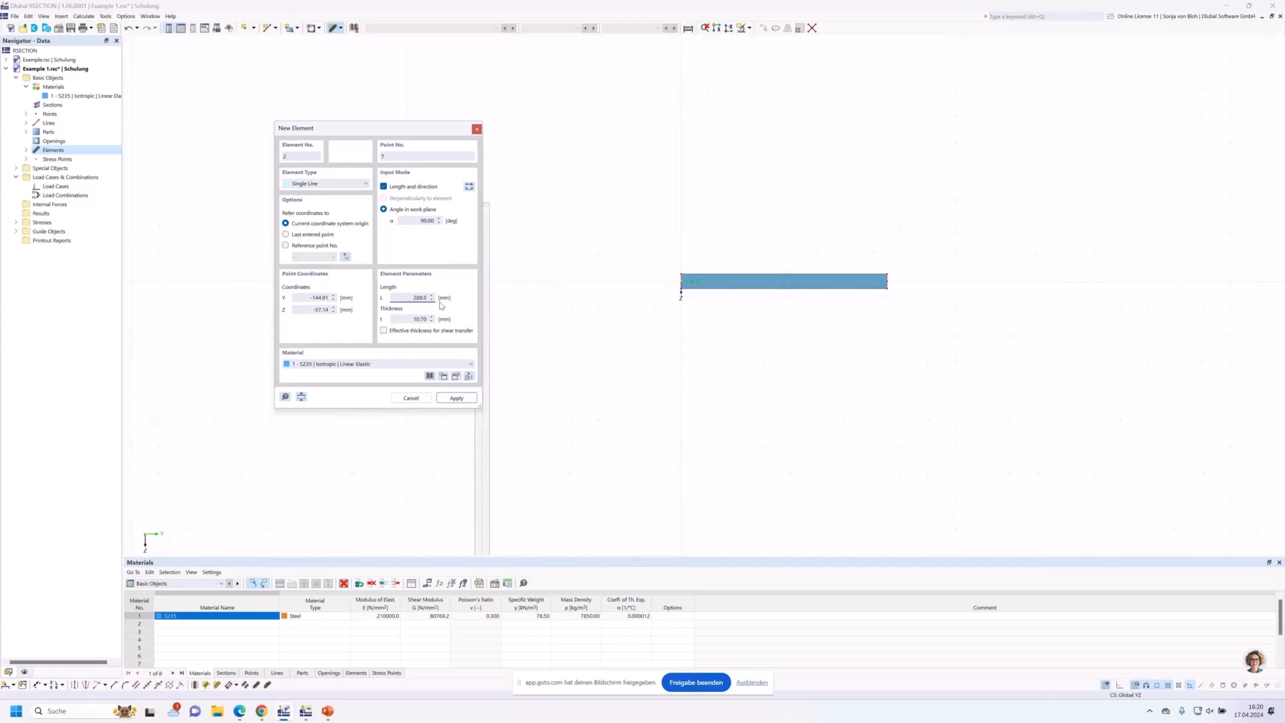
left_click(407, 320)
type("7.10")
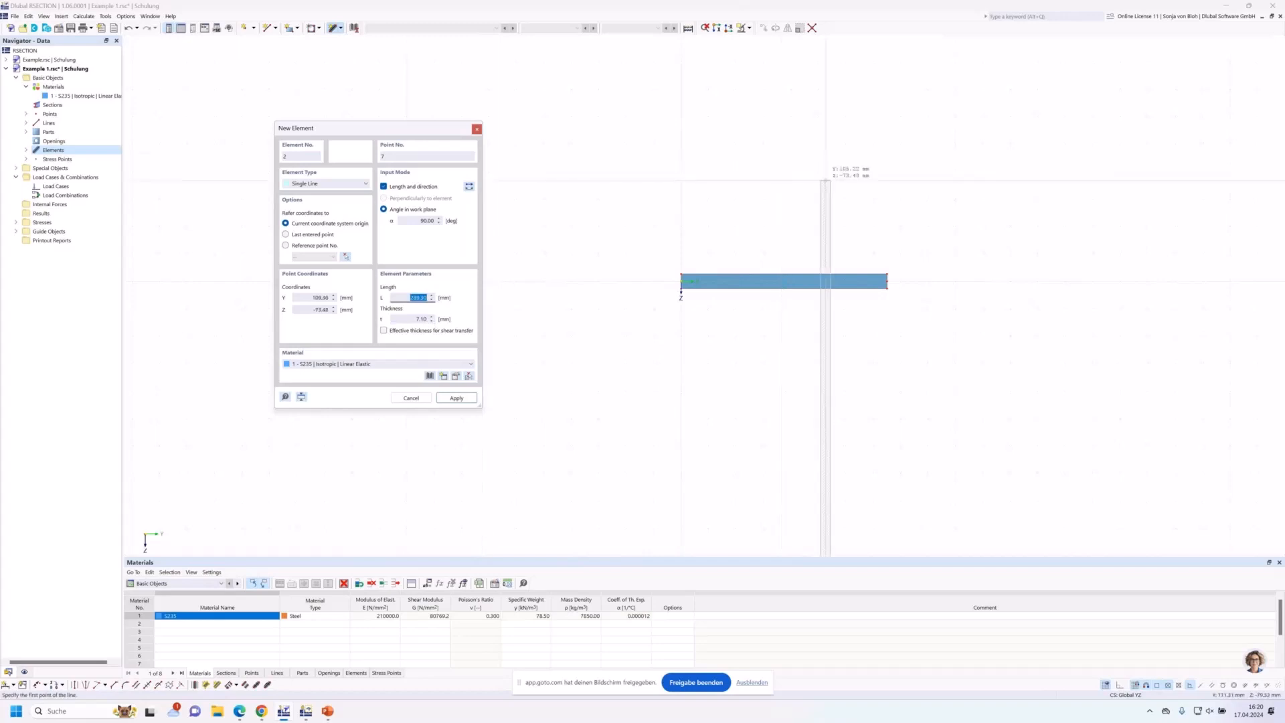
scroll(798, 149, "down", 1)
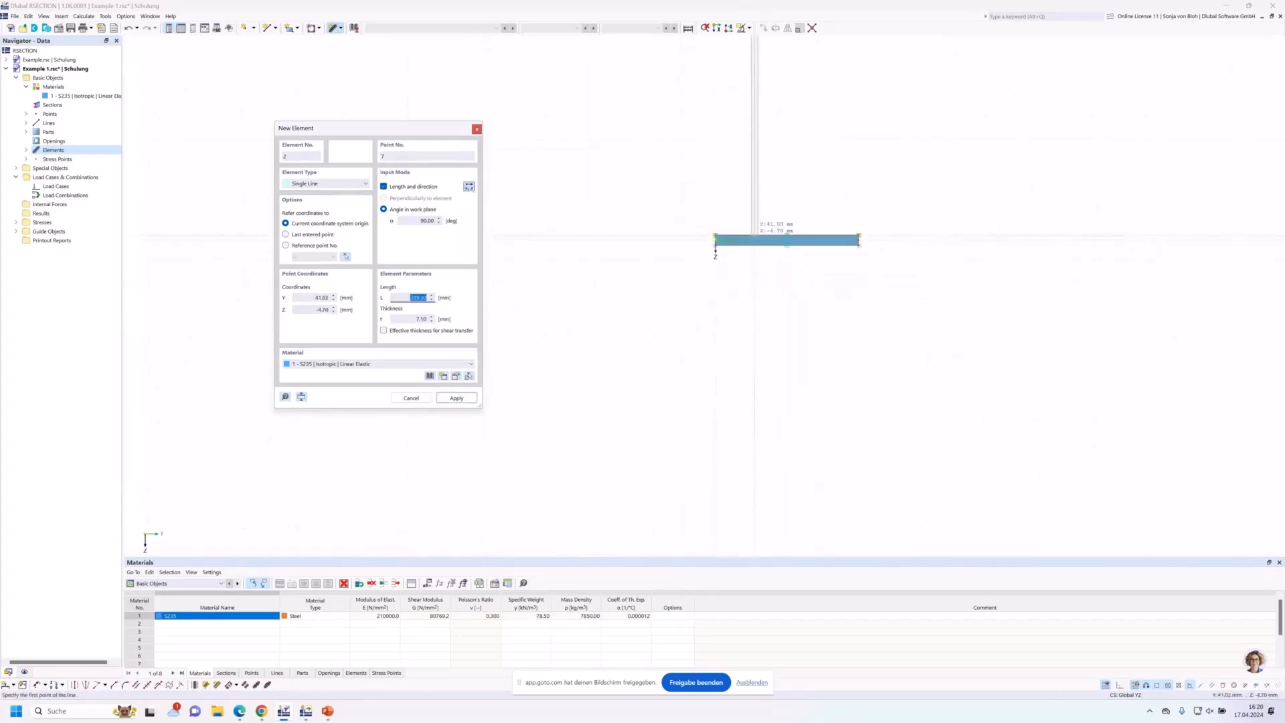
scroll(791, 235, "up", 1)
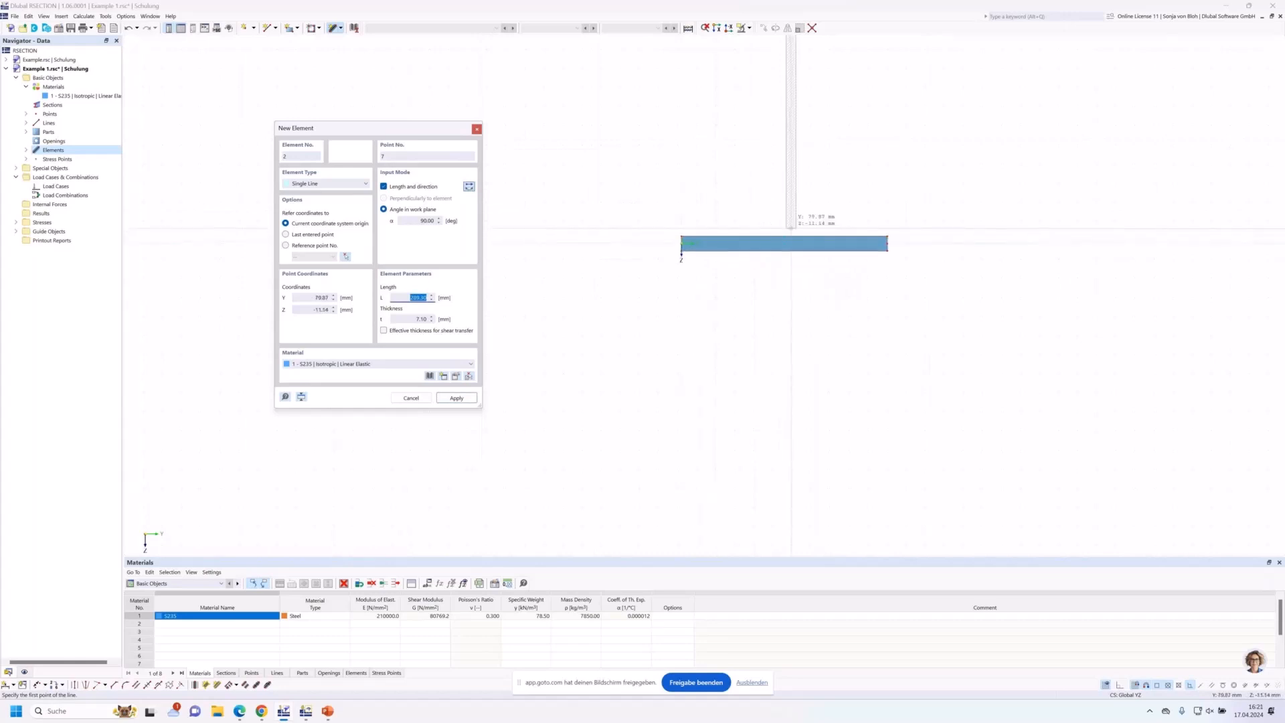
middle_click_drag(791, 229, 799, 317)
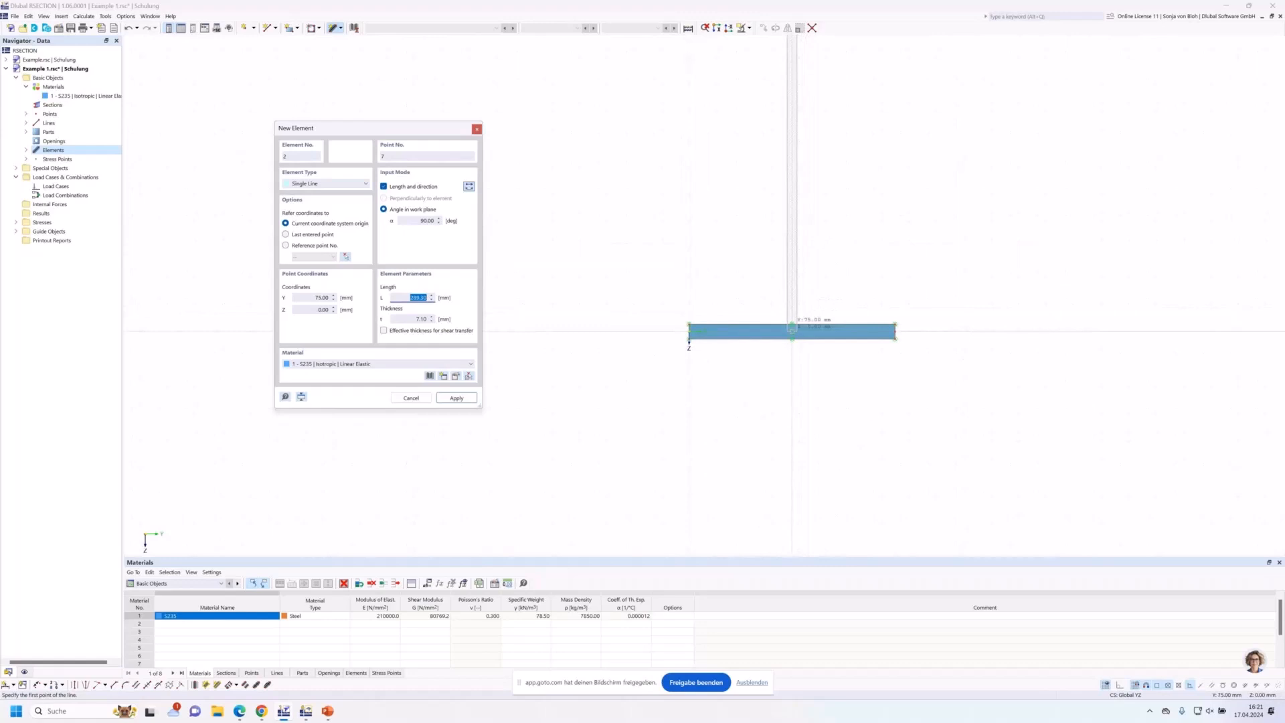
left_click(792, 330)
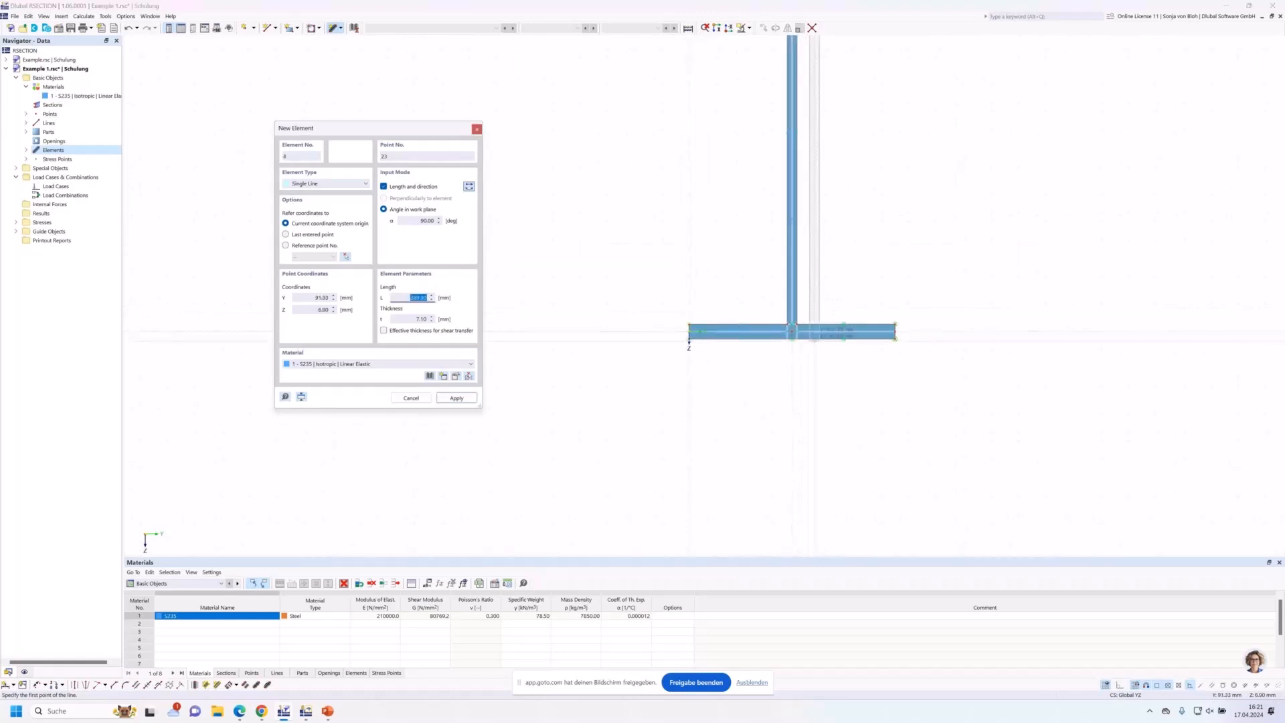
Add the upper flange's left half from the web's upper end with angle 0°, length 75 mm and thickness 10.7 mm
scroll(839, 381, "down", 3)
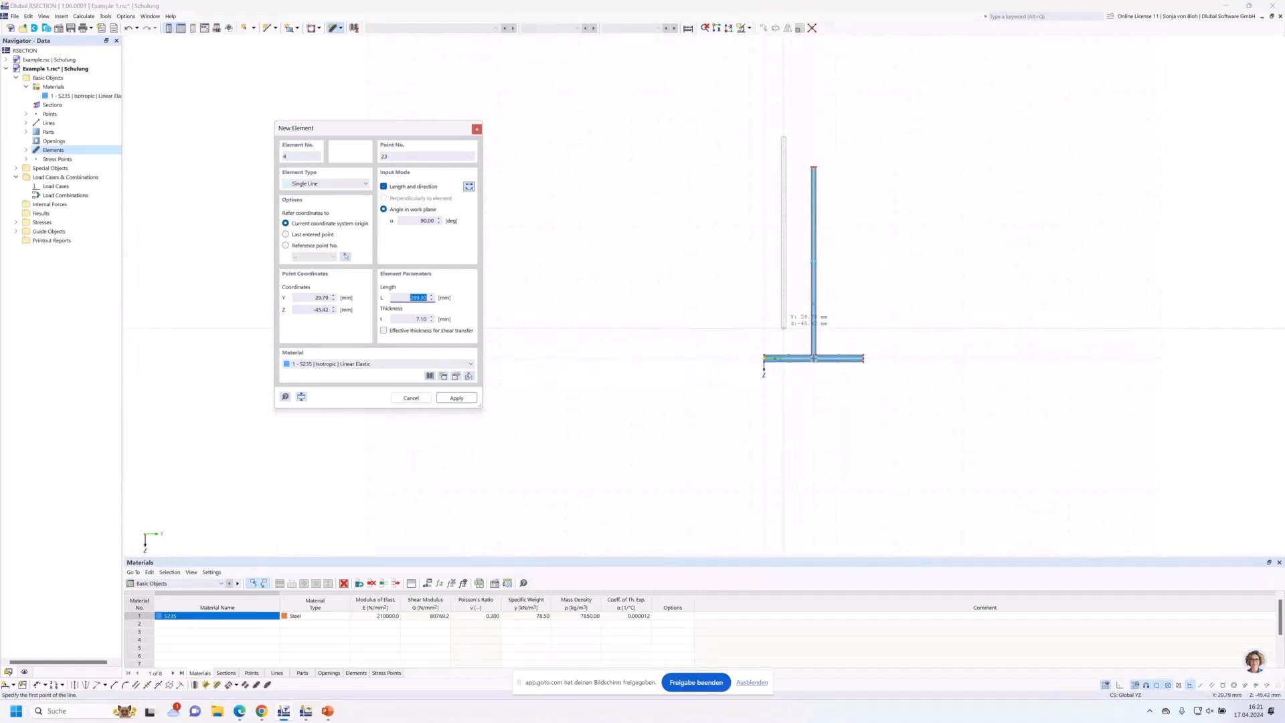
left_click(415, 221)
type("0")
key("Tab")
type("75")
left_click(417, 319)
type(".7")
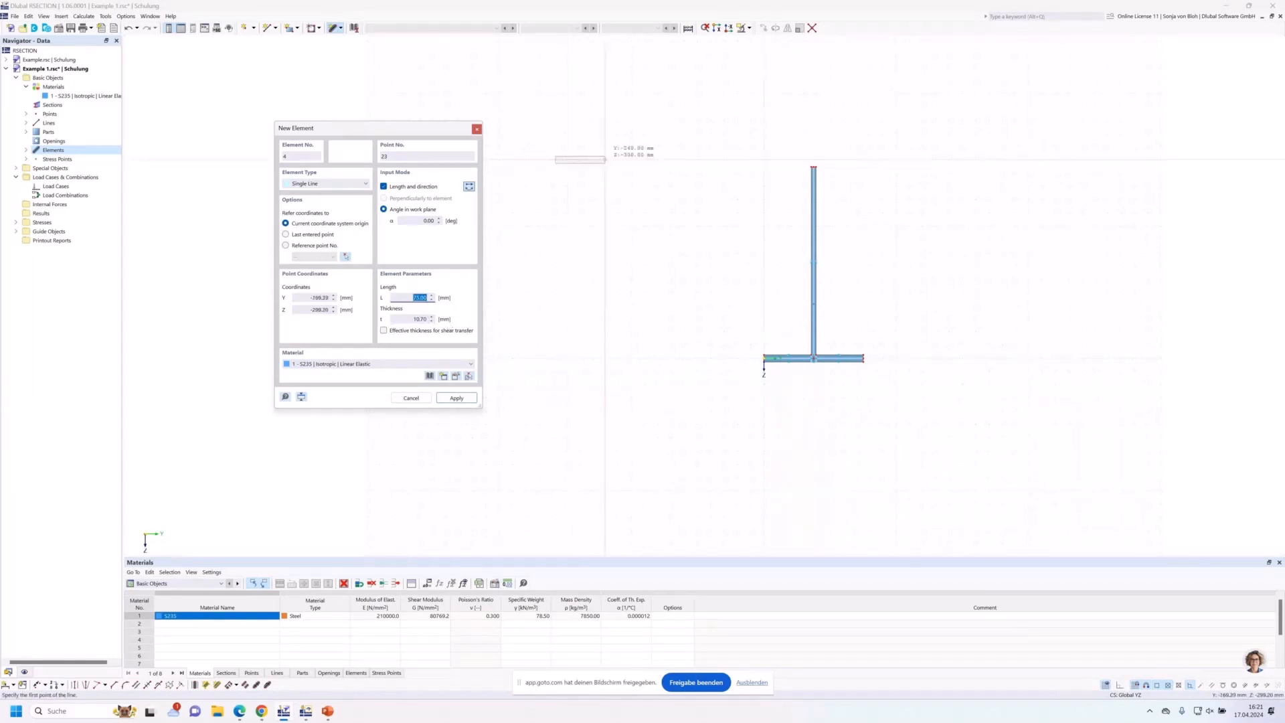
scroll(810, 168, "up", 7)
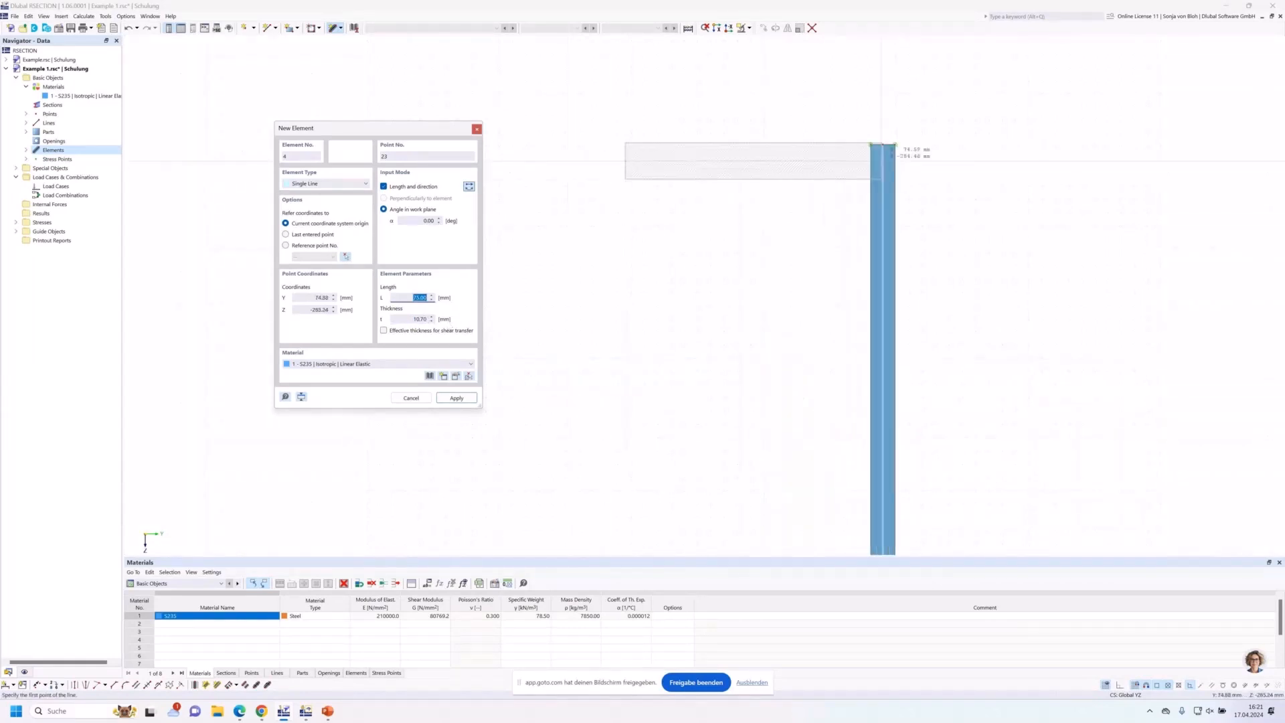
left_click(884, 143)
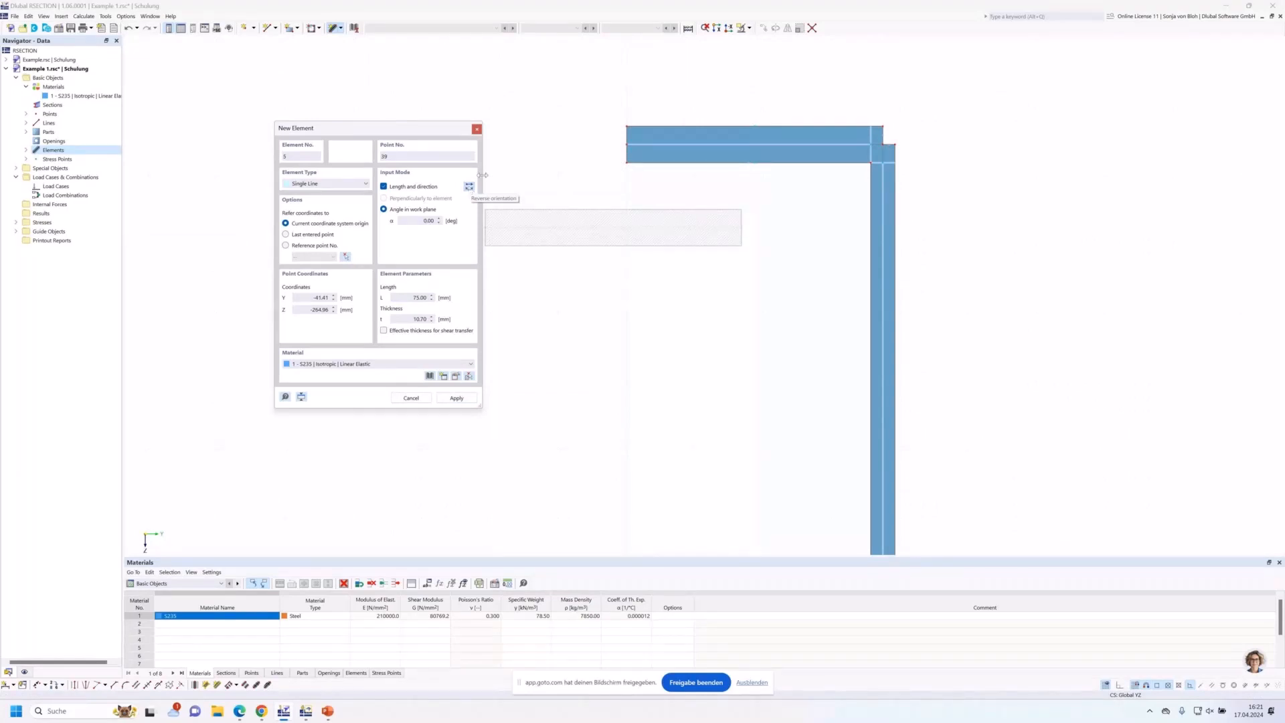
Reverse the element orientation, add the upper flange's right half from the web's upper end and finish element input
scroll(882, 227, "up", 3)
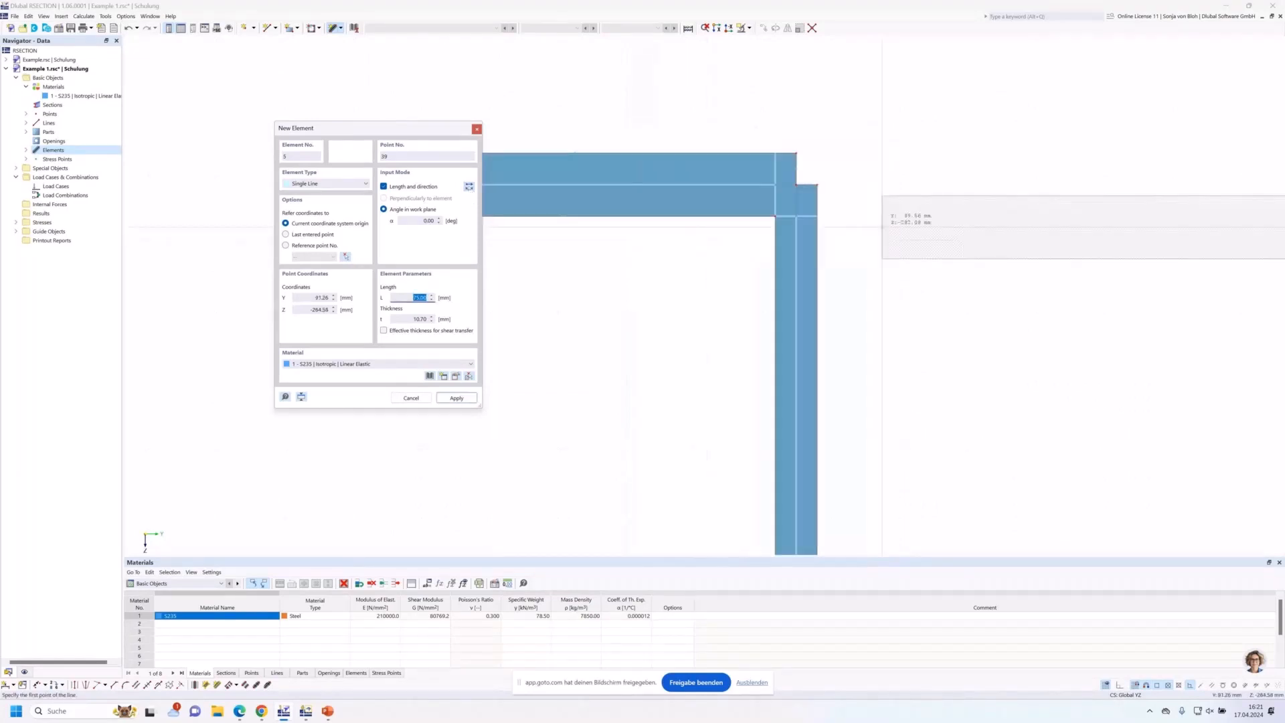
scroll(882, 227, "up", 2)
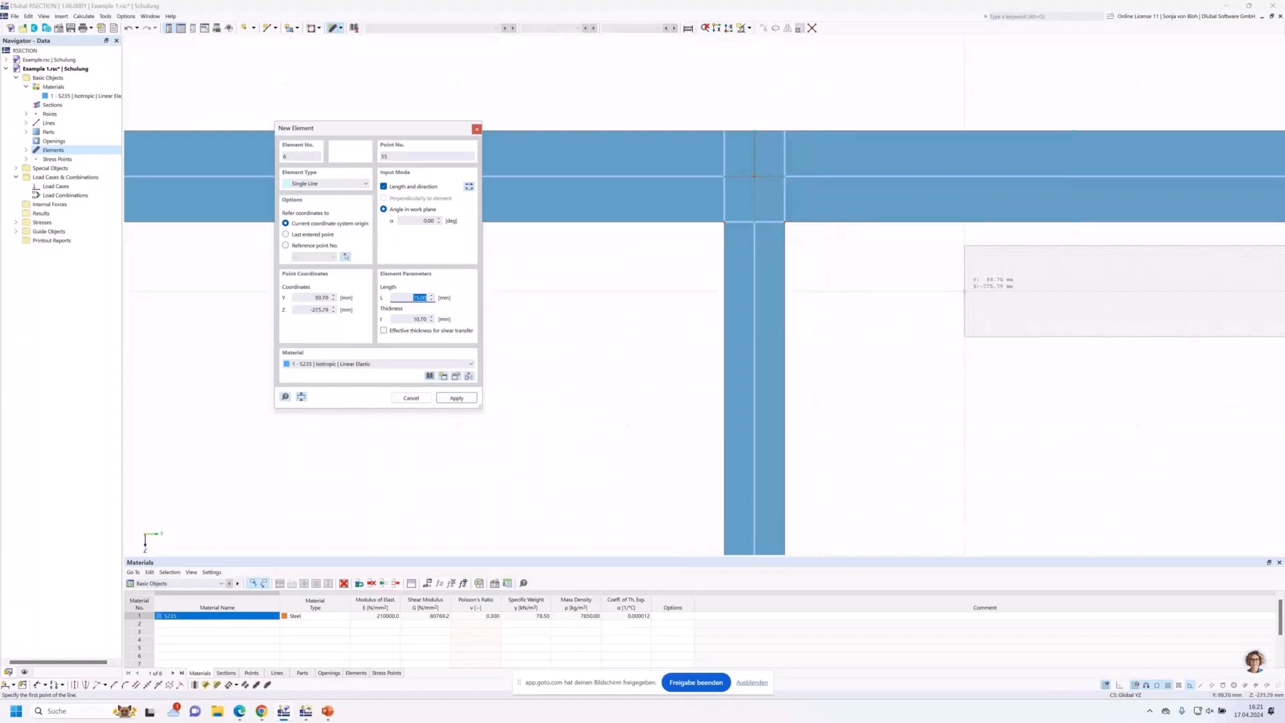
scroll(812, 241, "down", 2)
scroll(763, 268, "down", 2)
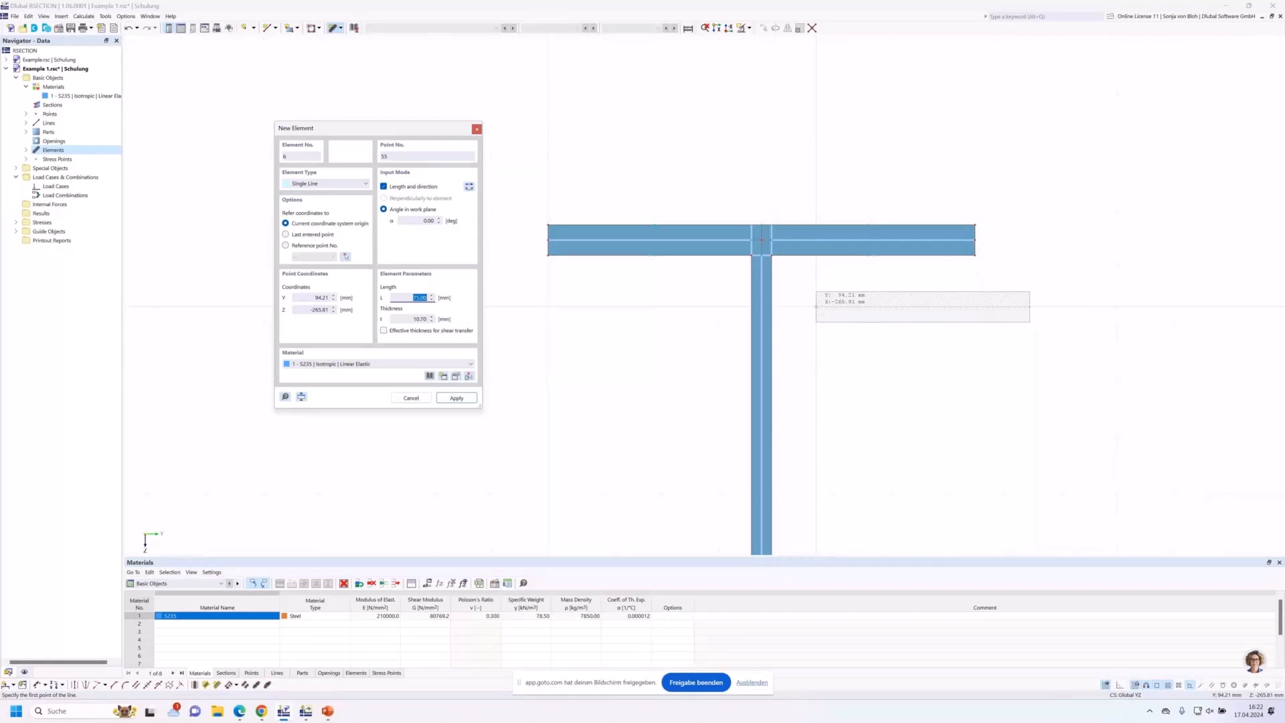
key("Escape")
scroll(816, 306, "down", 3)
middle_click_drag(904, 385, 719, 269)
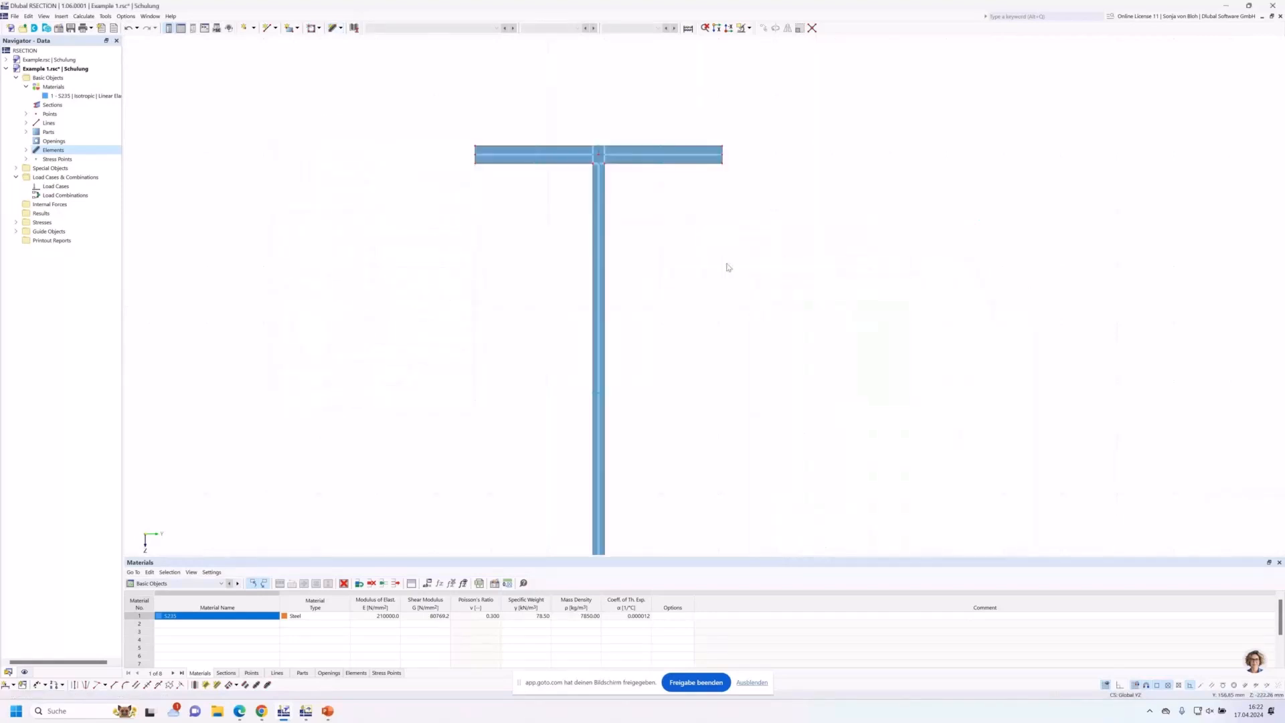
scroll(718, 265, "down", 2)
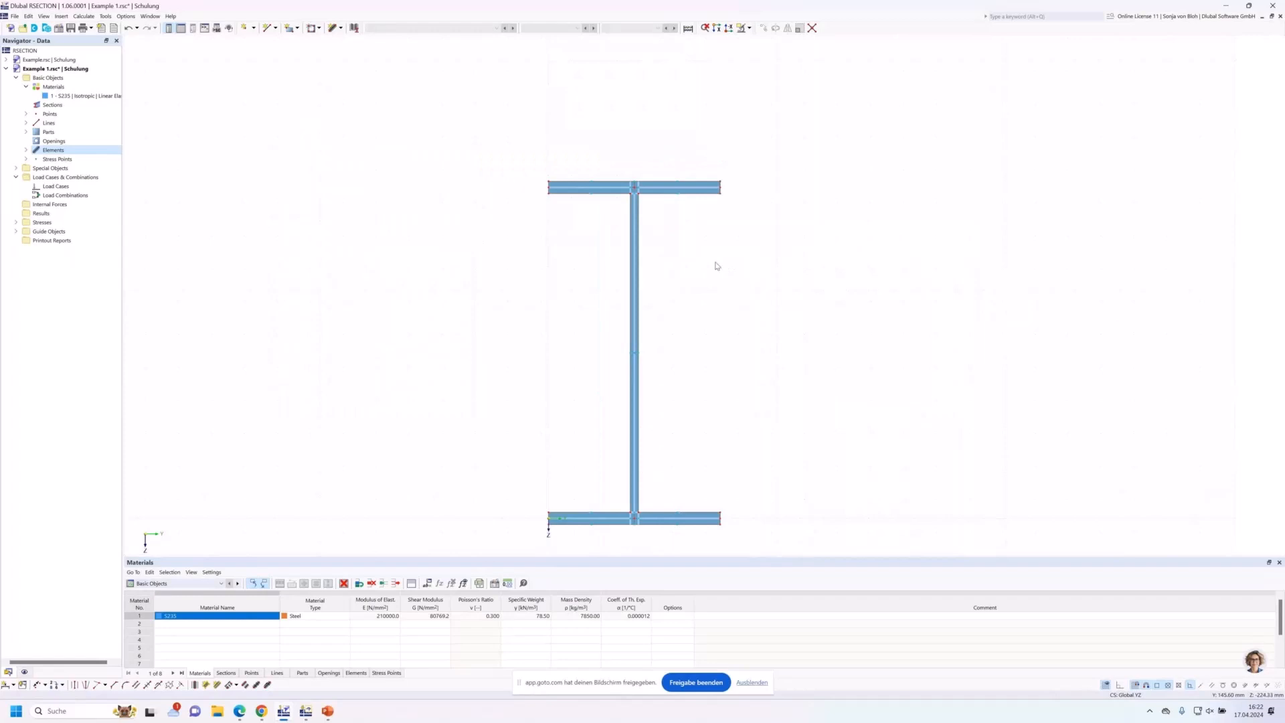
middle_click_drag(762, 328, 674, 271)
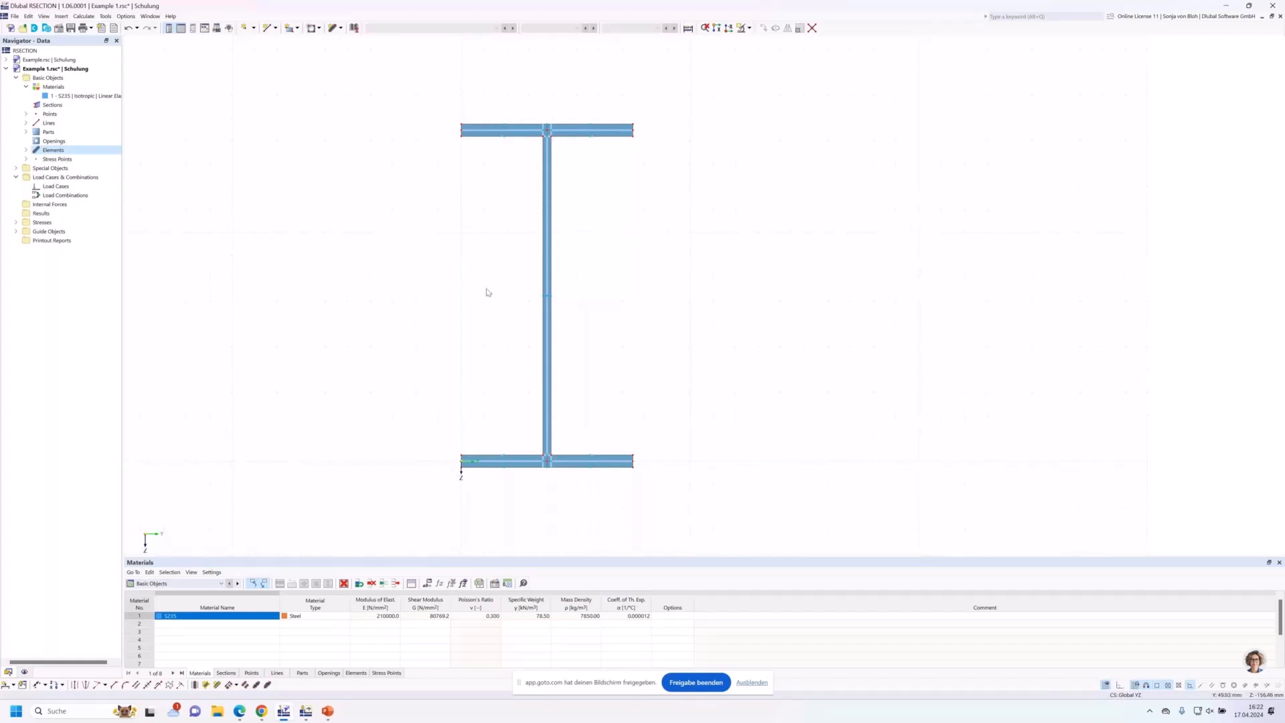
Round both inner corners between the upper flange and the web with a 15 mm radius
left_click(123, 685)
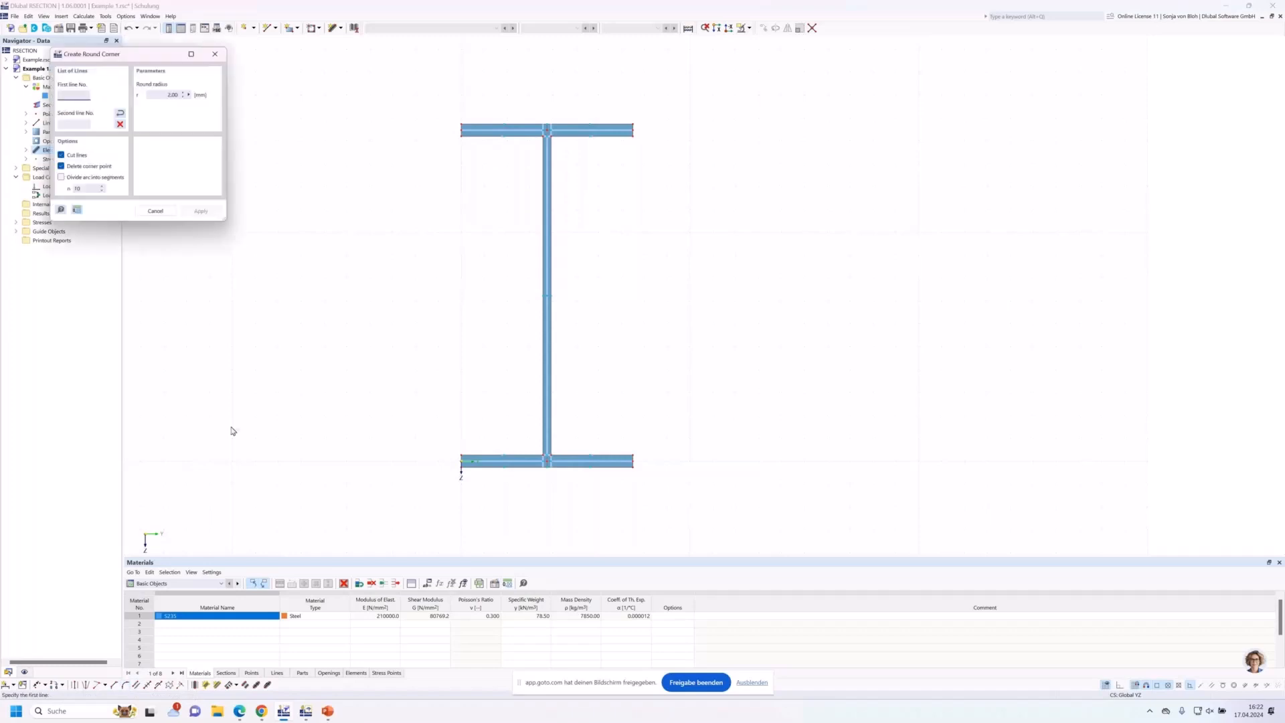
left_click_drag(114, 55, 251, 160)
double_click(309, 199)
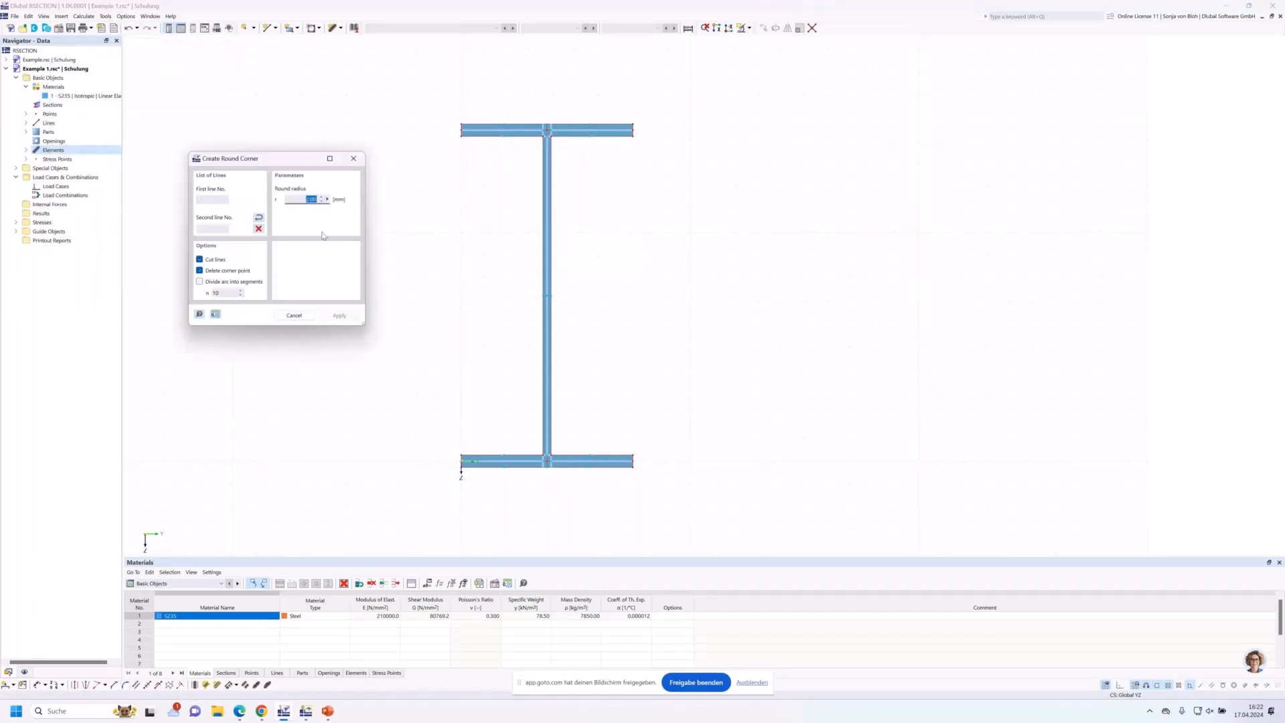
type("15")
scroll(572, 163, "up", 3)
scroll(511, 131, "up", 2)
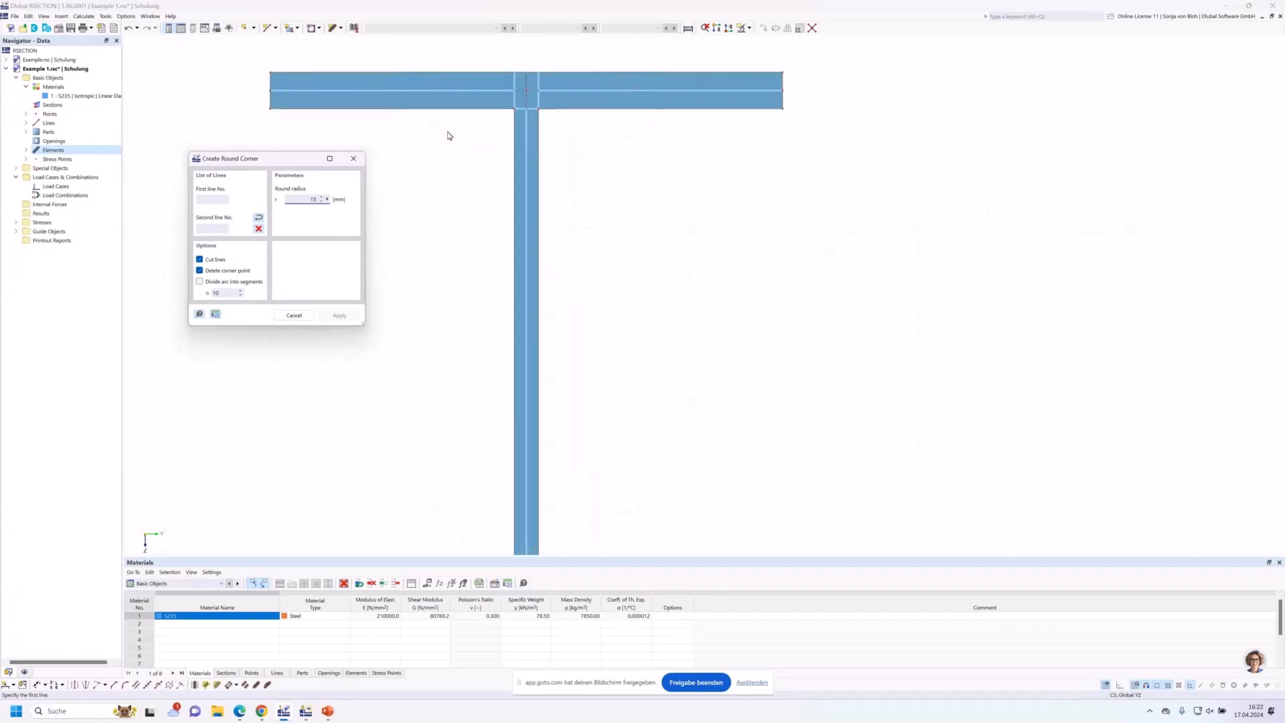
left_click(524, 175)
left_click(578, 201)
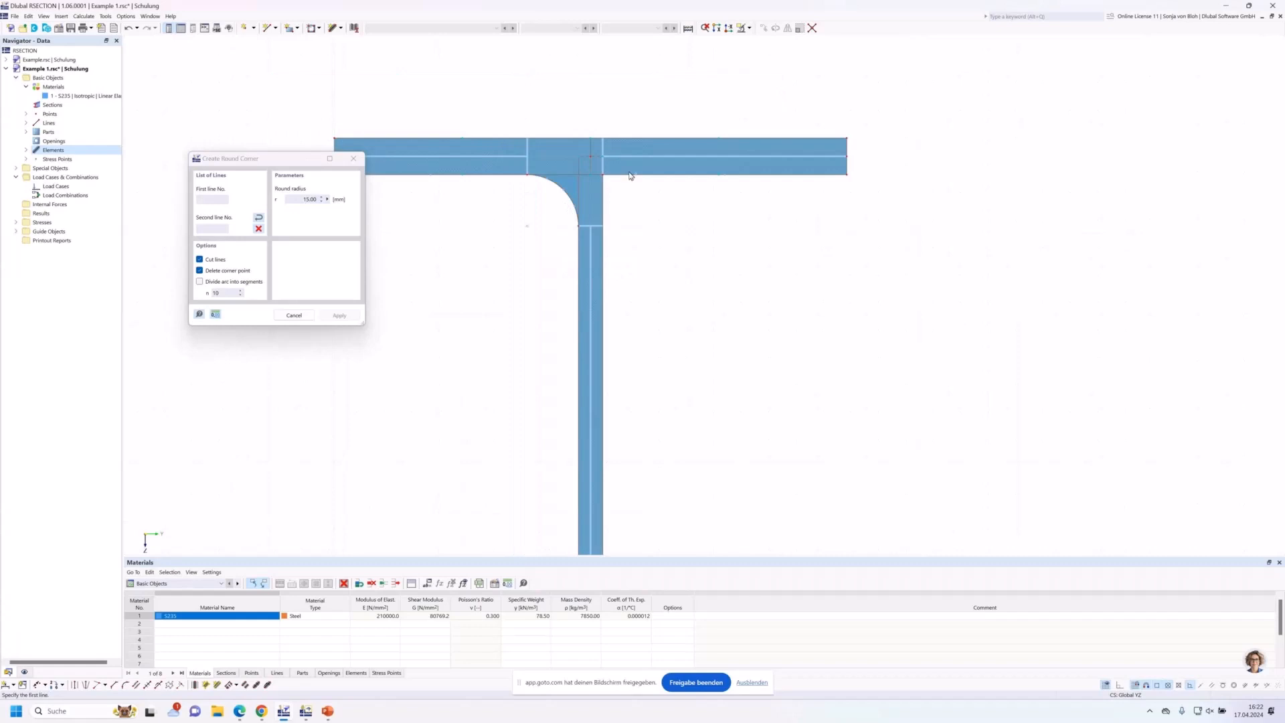
left_click(625, 174)
left_click(605, 199)
key("Escape")
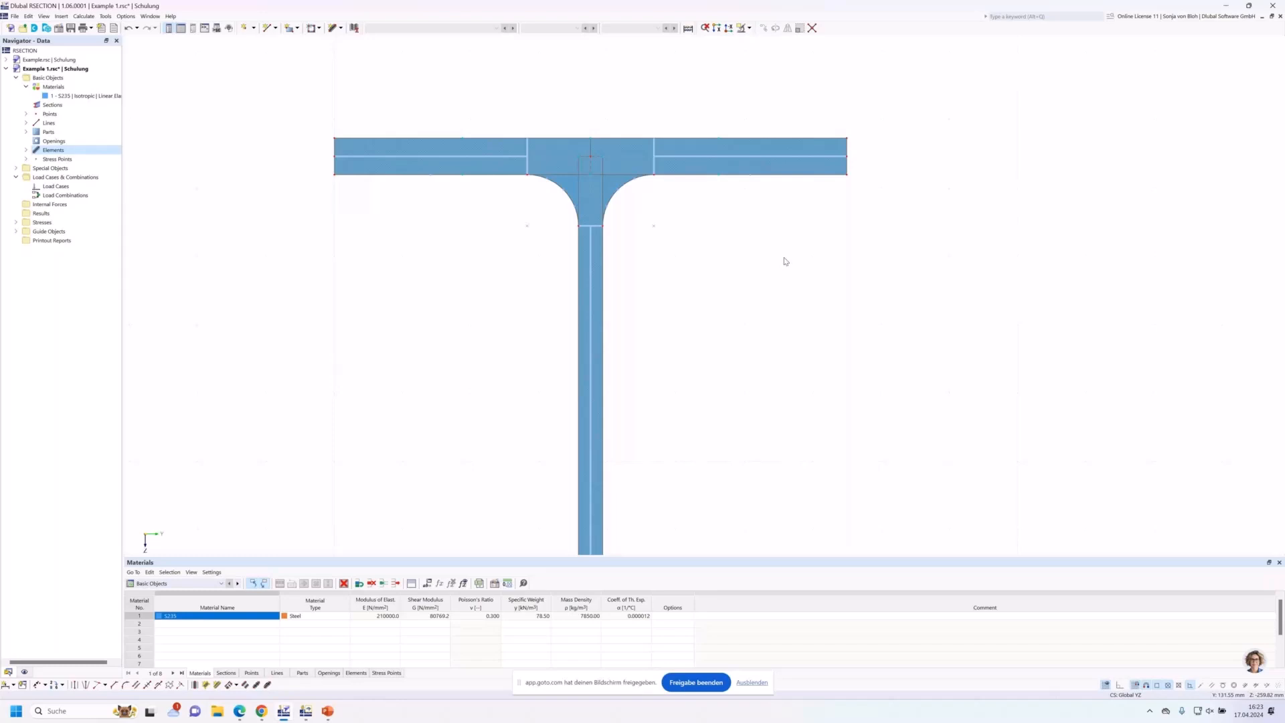
Set up an angled corner of type Edge and Angle with an edge length of 8.49 mm and an angle of 45°
left_click(152, 647)
left_click(114, 685)
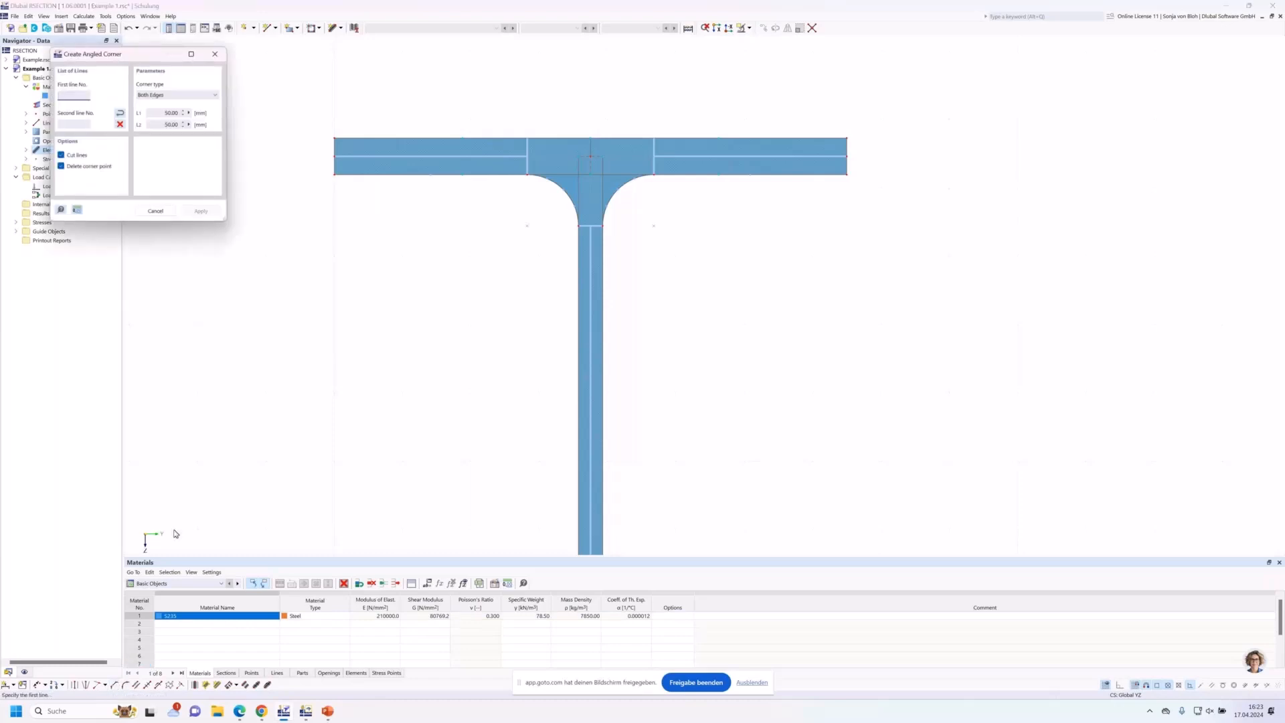
left_click_drag(124, 59, 203, 110)
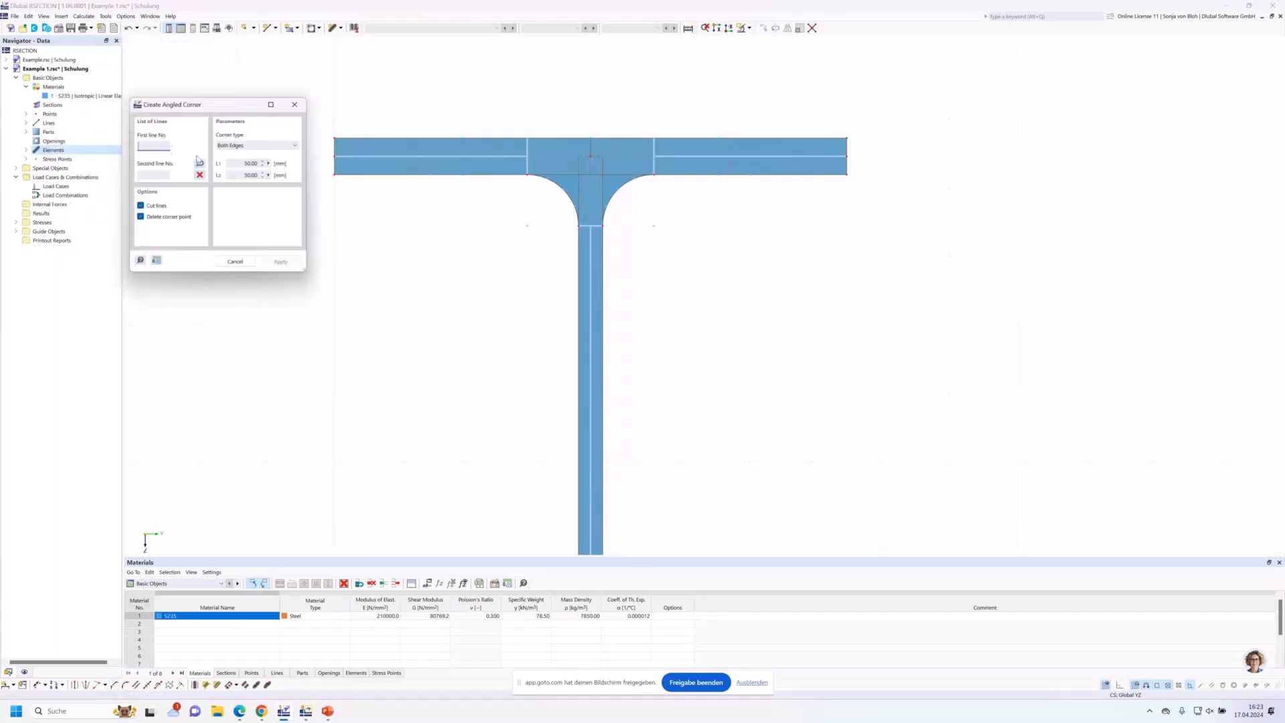
left_click(251, 146)
left_click(243, 161)
double_click(245, 163)
type("5")
type("*sqrt")
type("(2")
left_click(249, 173)
double_click(244, 178)
type("4")
Apply the angled corner to both inner corners between the lower flange and the web, and finish corner input
scroll(514, 296, "down", 5)
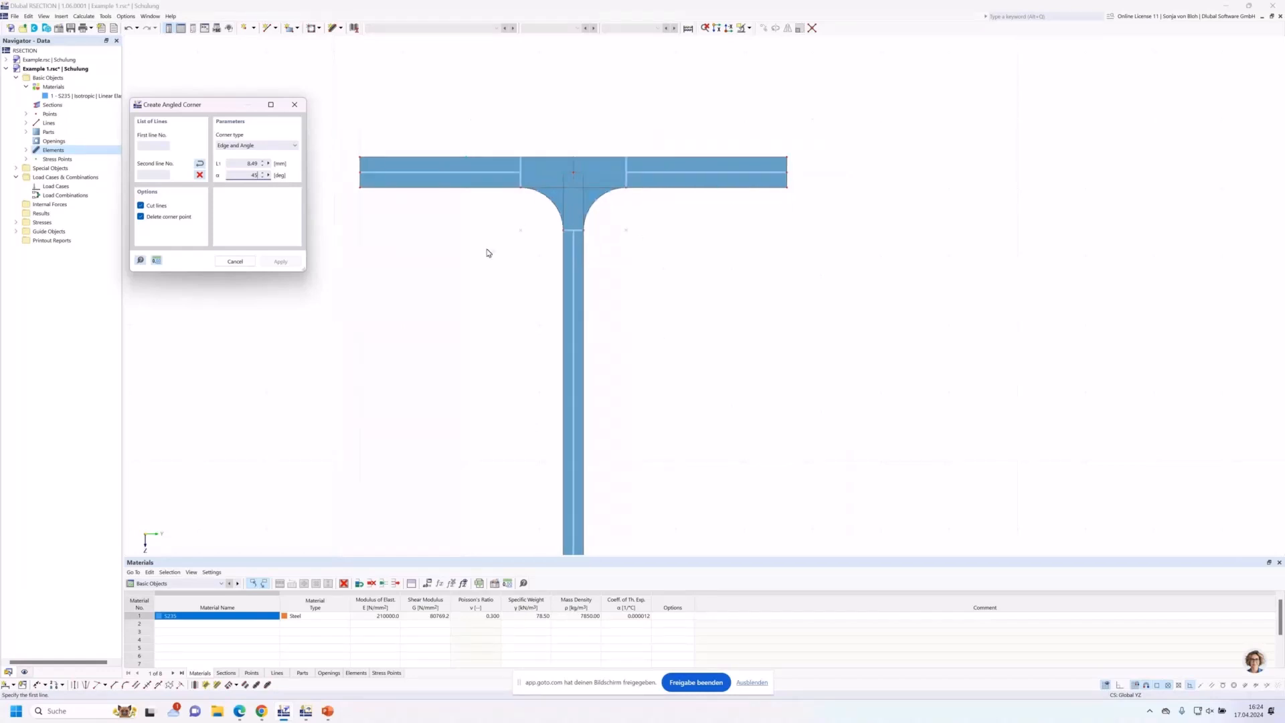
scroll(526, 354, "up", 4)
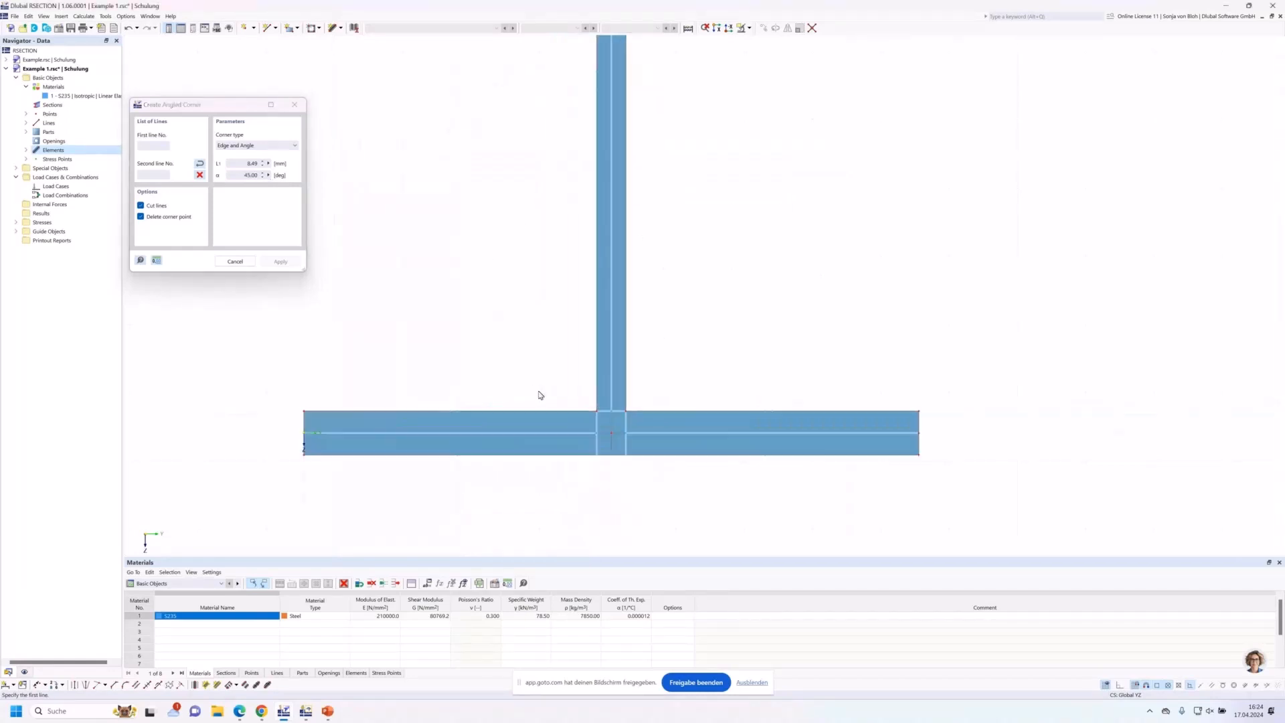
left_click(530, 411)
left_click(595, 399)
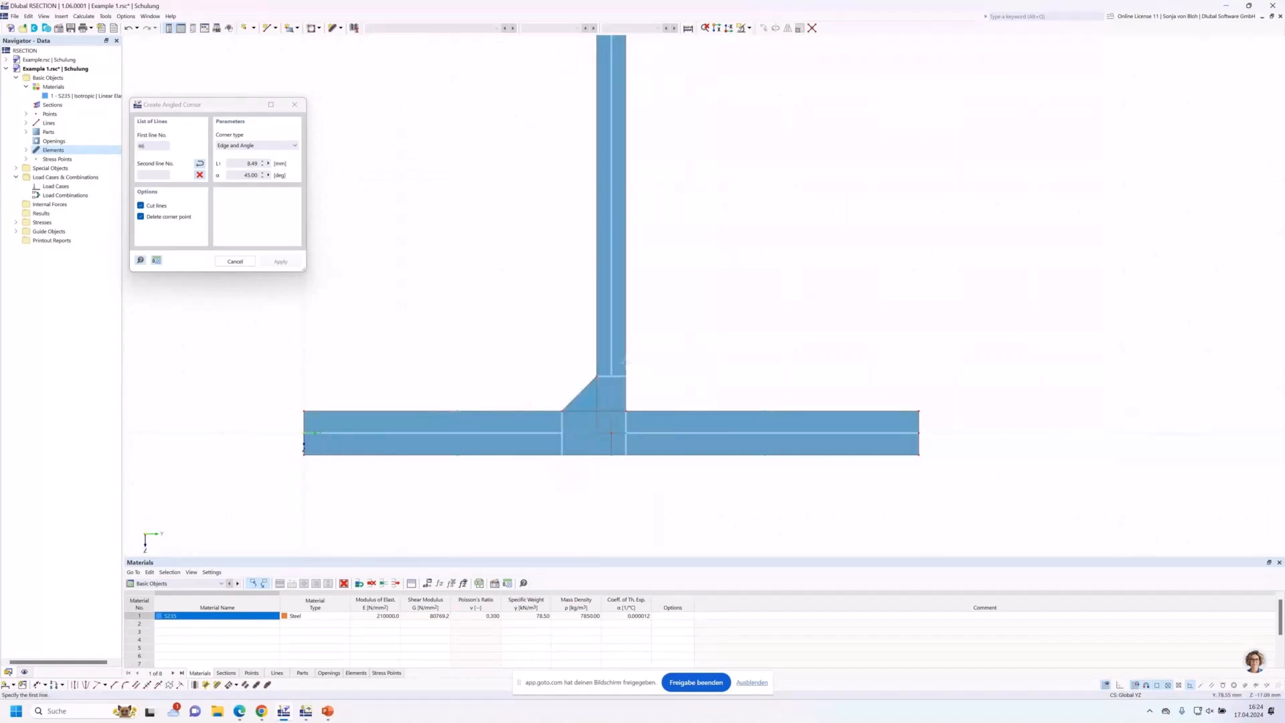
left_click(624, 362)
left_click(643, 401)
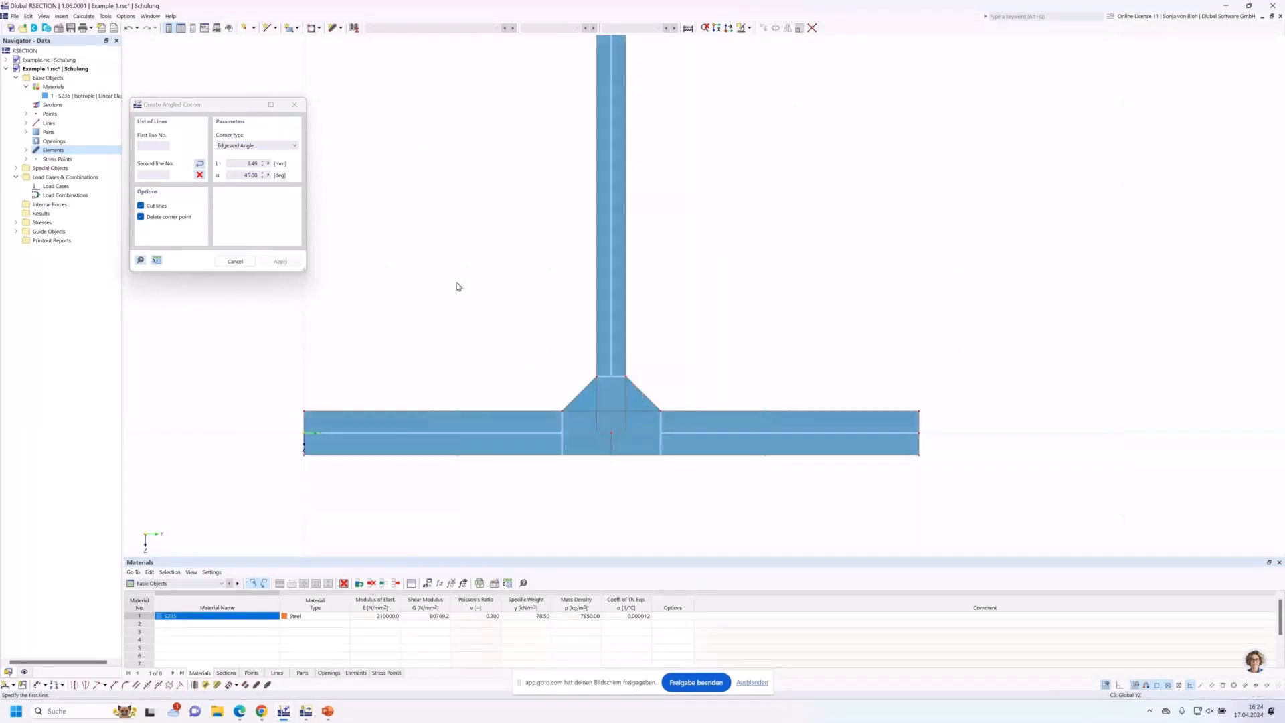
key("Escape")
scroll(459, 350, "down", 5)
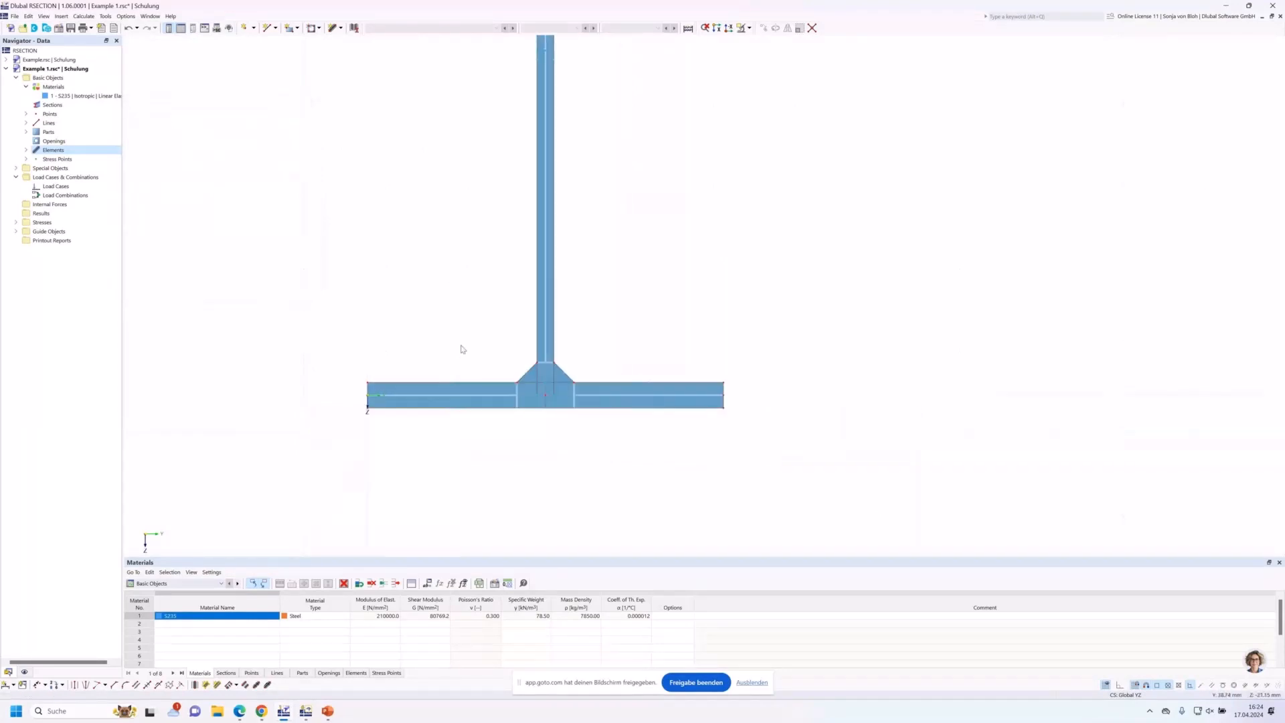
middle_click_drag(413, 251, 441, 345)
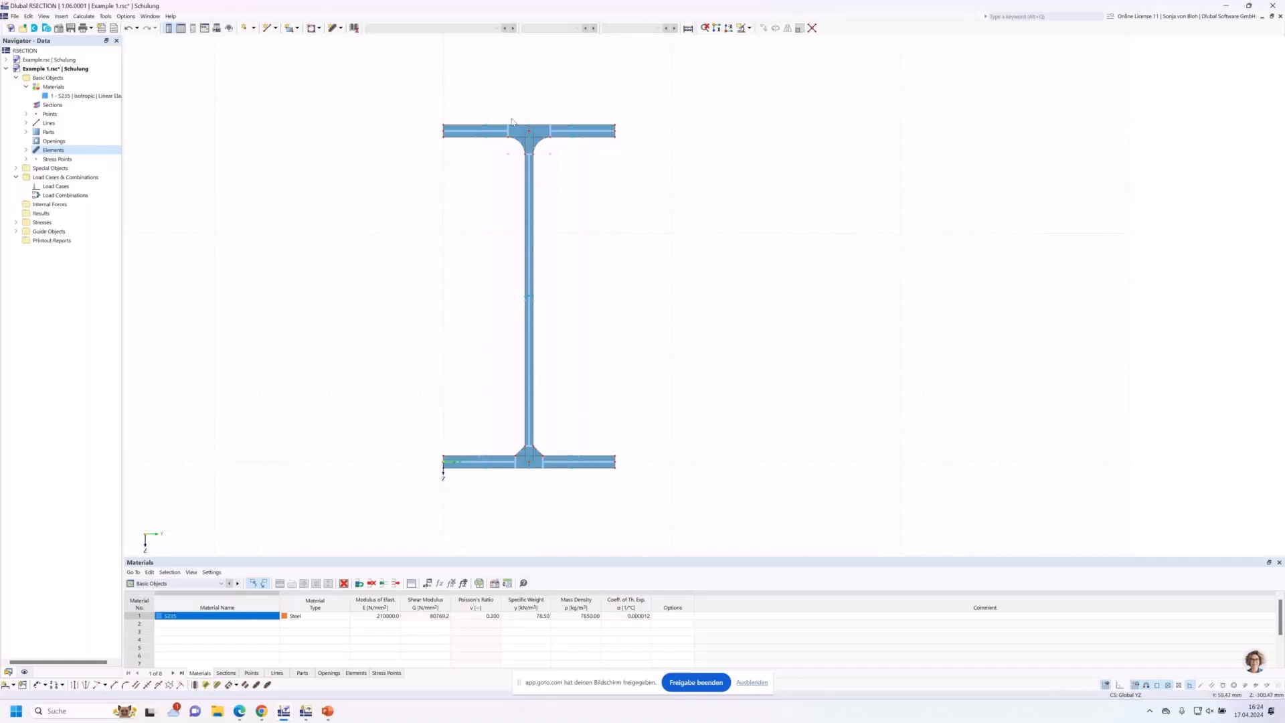
left_click(564, 136)
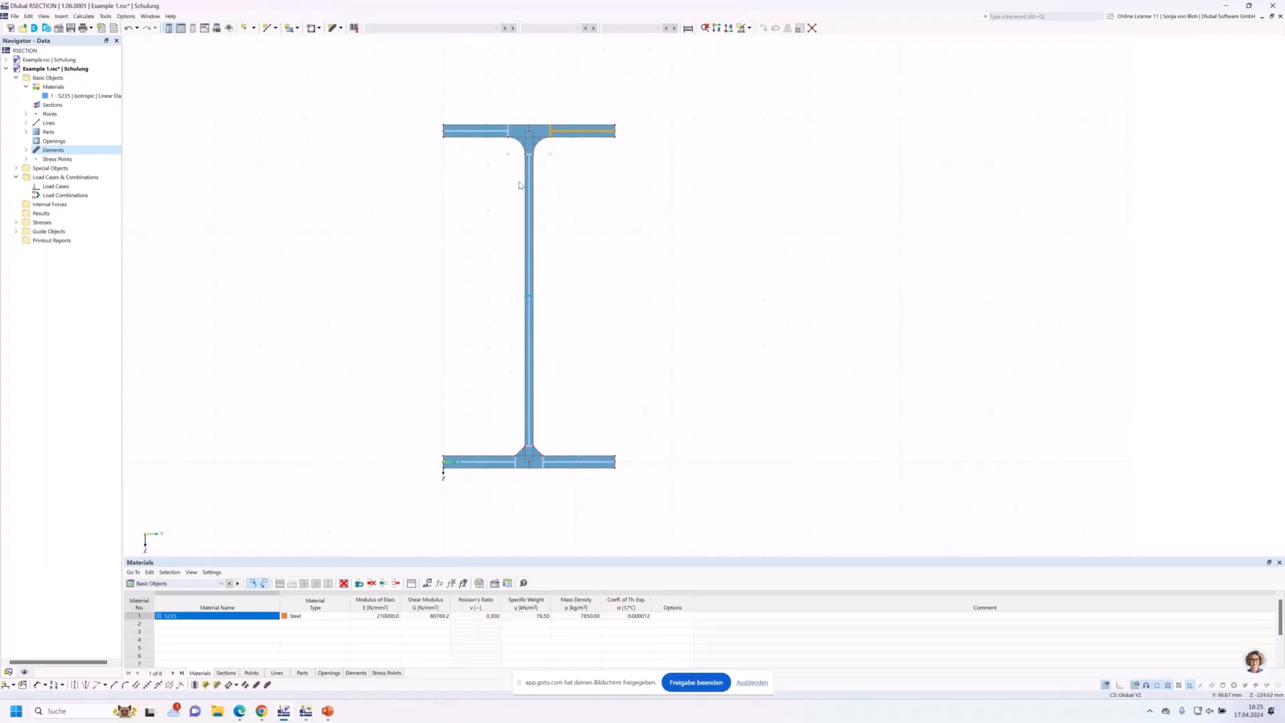
Create two permanent load cases, LC1 named N and LC2 named My
left_click(58, 187)
right_click(59, 189)
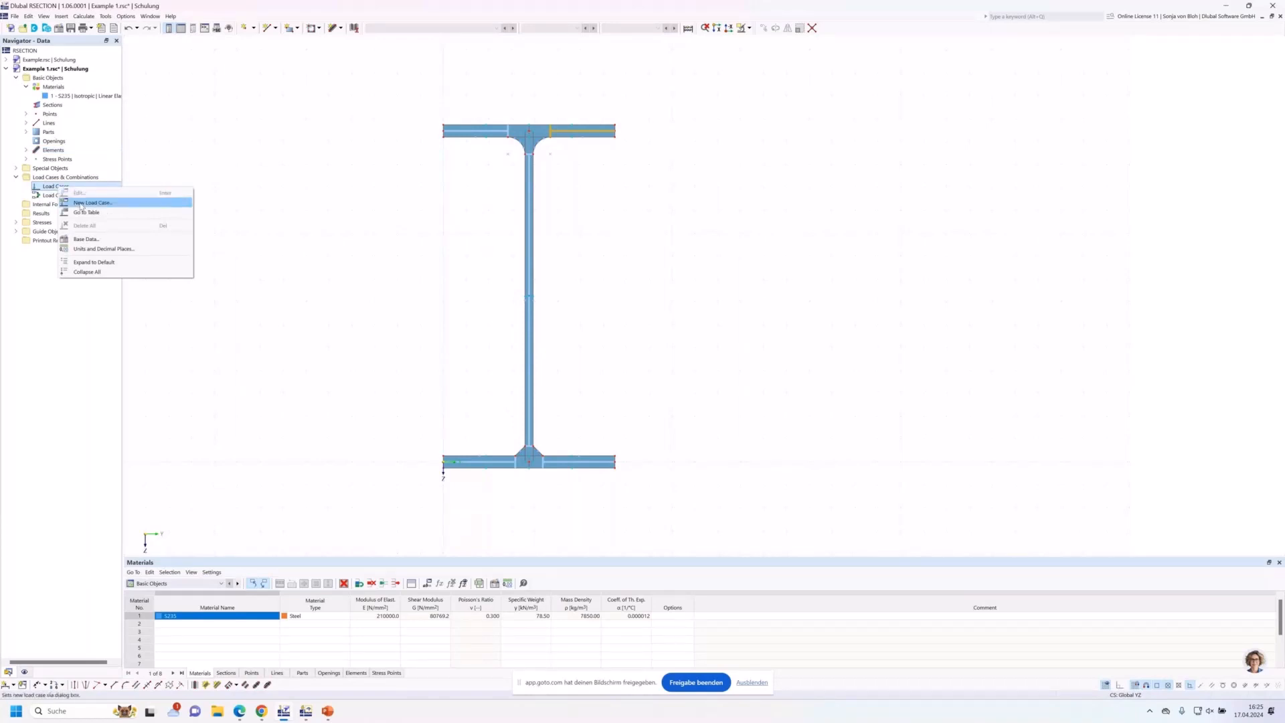
left_click(81, 203)
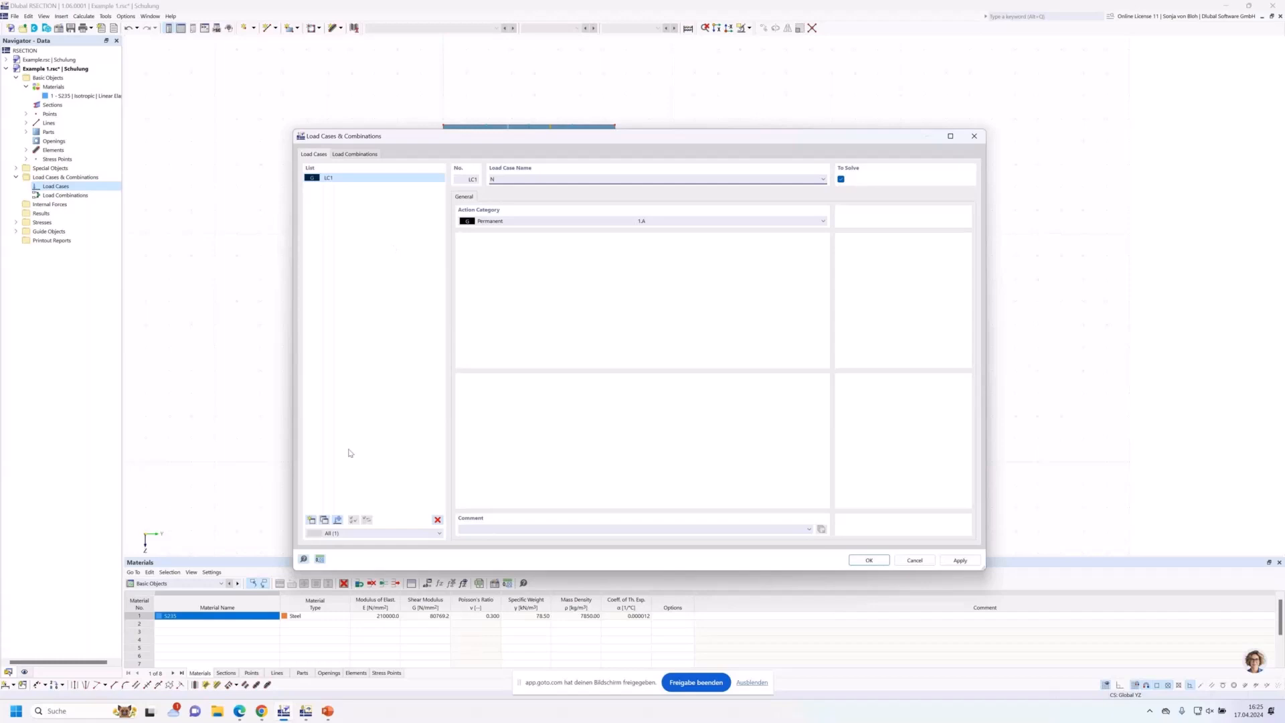
left_click(312, 520)
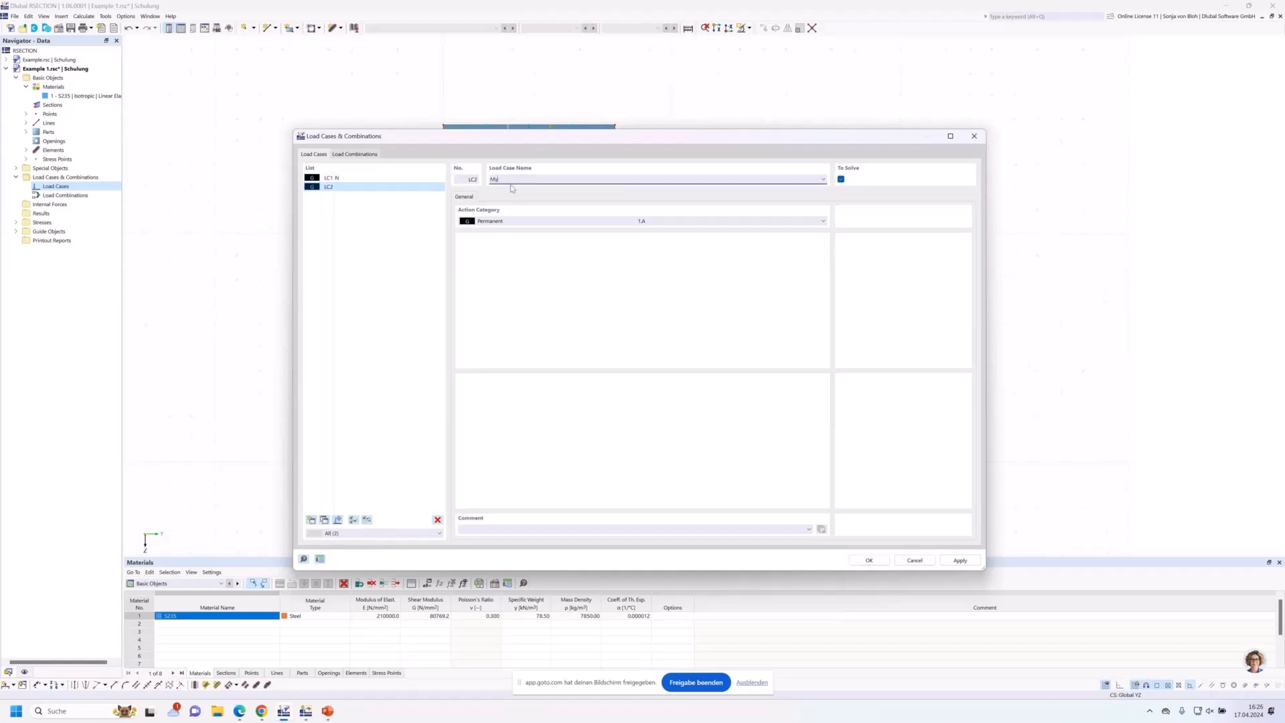
Create load combination CO1 from load cases LC1 and LC2, each with factor 1.00, and save the load definitions
left_click(354, 154)
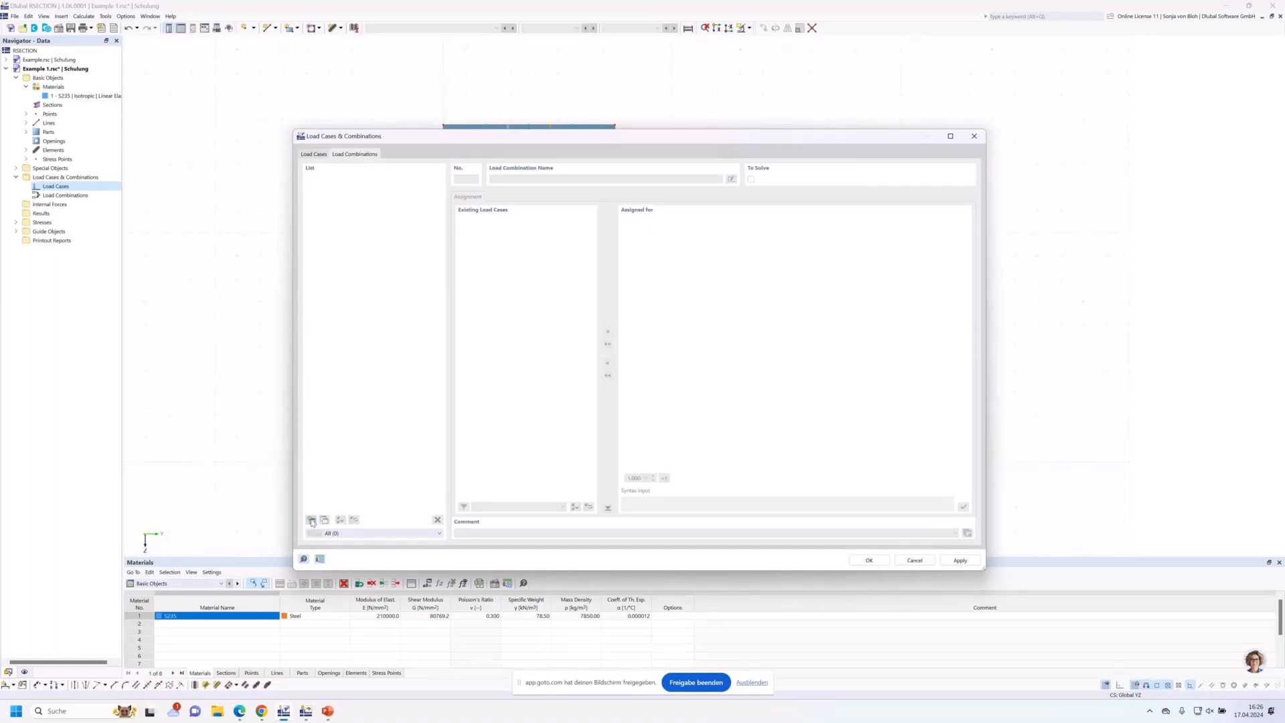
left_click(312, 520)
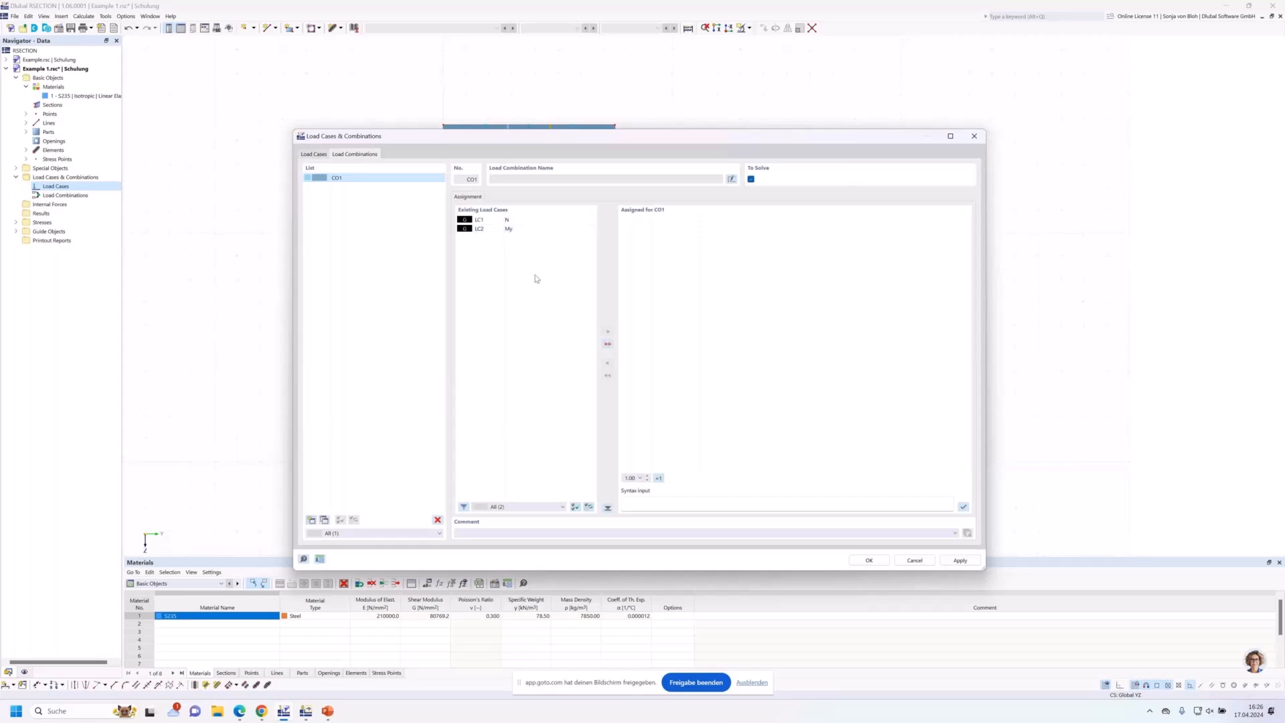
left_click(607, 345)
left_click(632, 219)
left_click(640, 219)
left_click(641, 220)
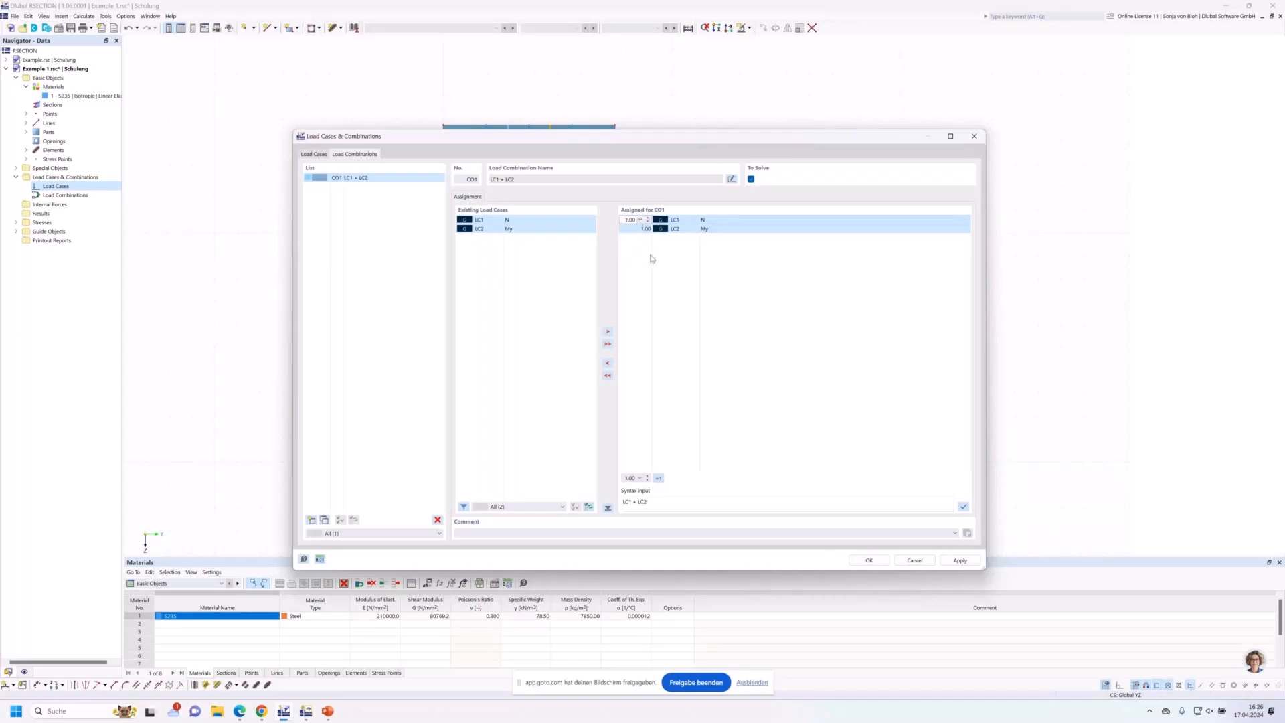
left_click(868, 560)
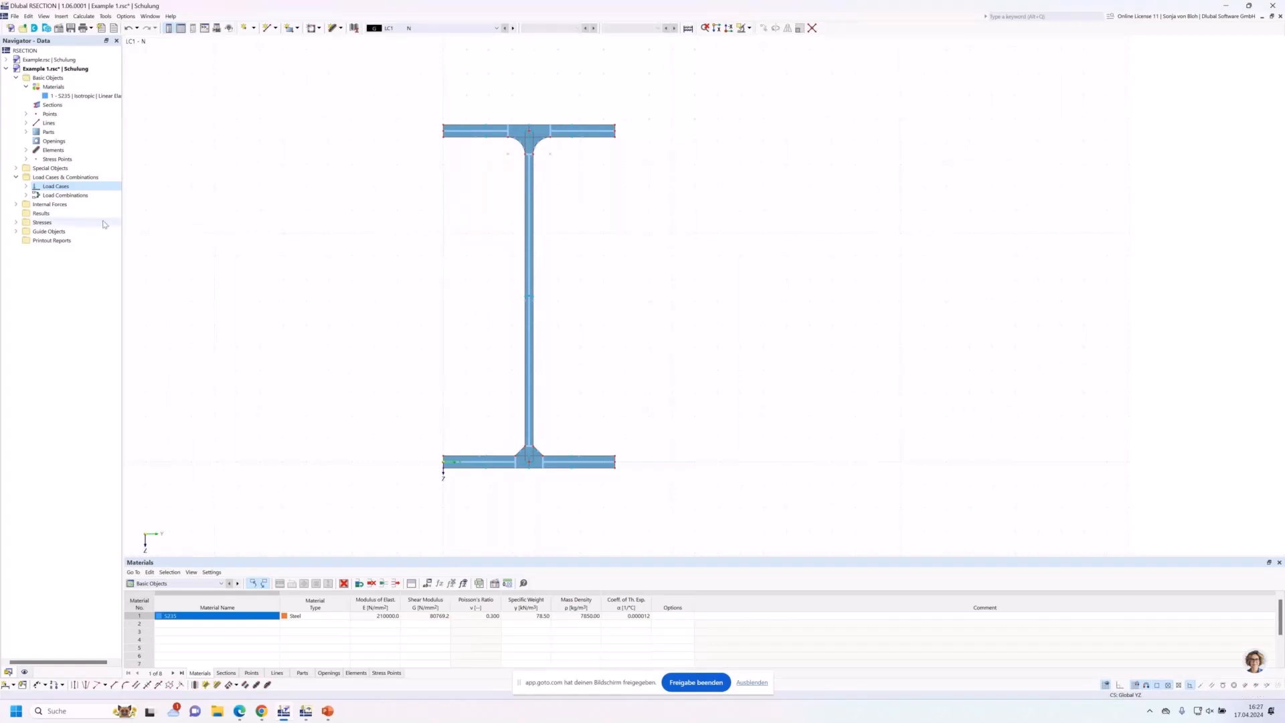
Define internal forces for load case LC1 with an axial force N of -10 kN and continue with a new entry
left_click(17, 205)
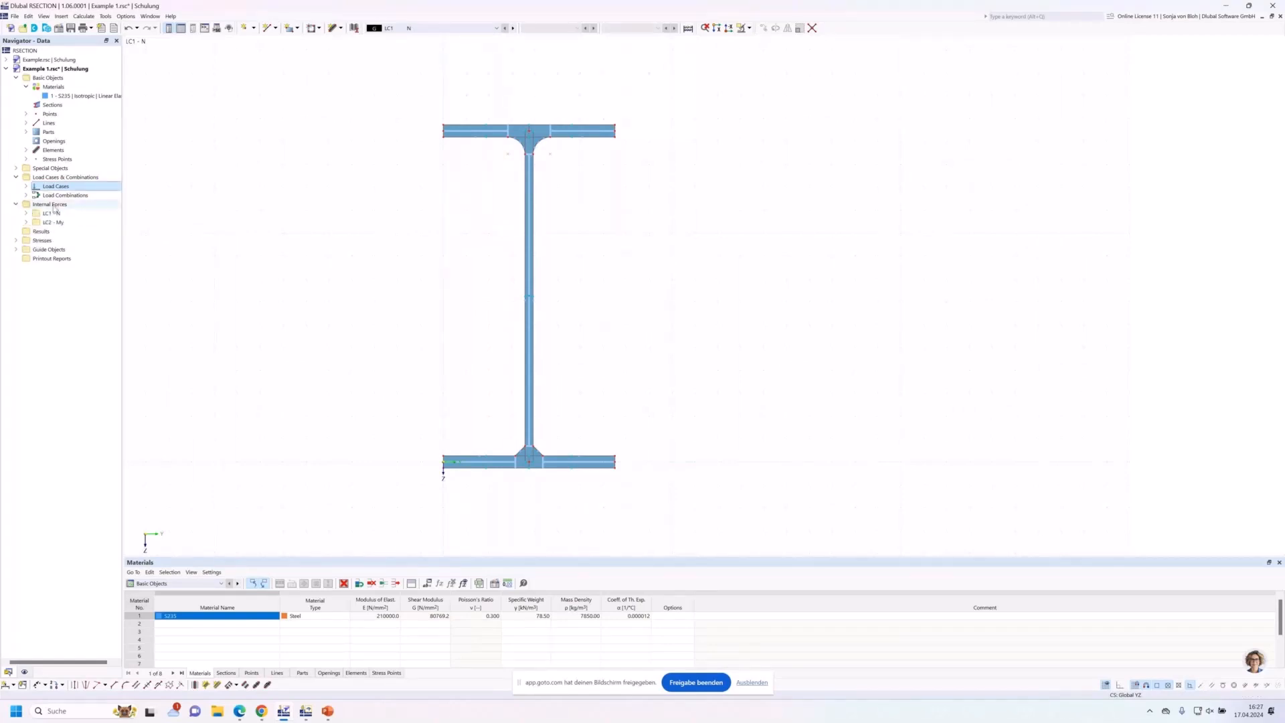
left_click(26, 214)
double_click(70, 222)
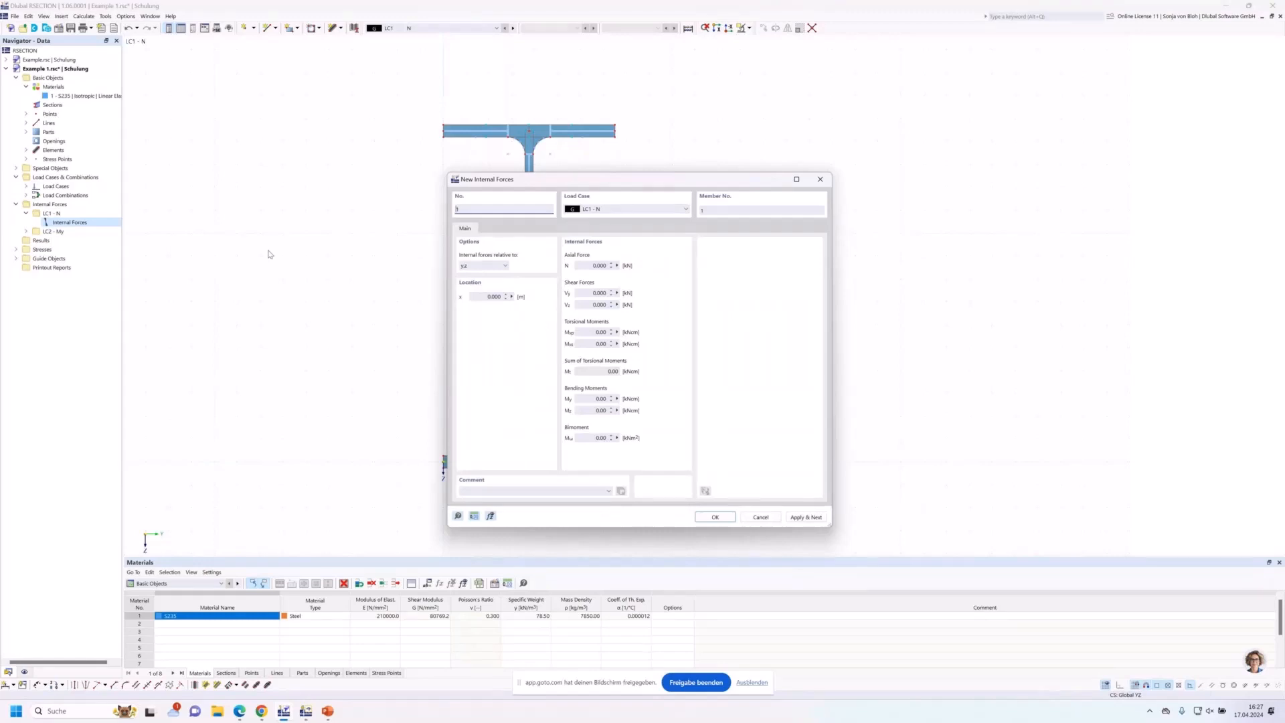
left_click(586, 267)
left_click_drag(586, 266, 615, 268)
key("BackSpace")
left_click(805, 517)
Assign the new internal forces to load case LC2 - My, with axial force 0 kN and bending moment My 100 kNcm
left_click(684, 210)
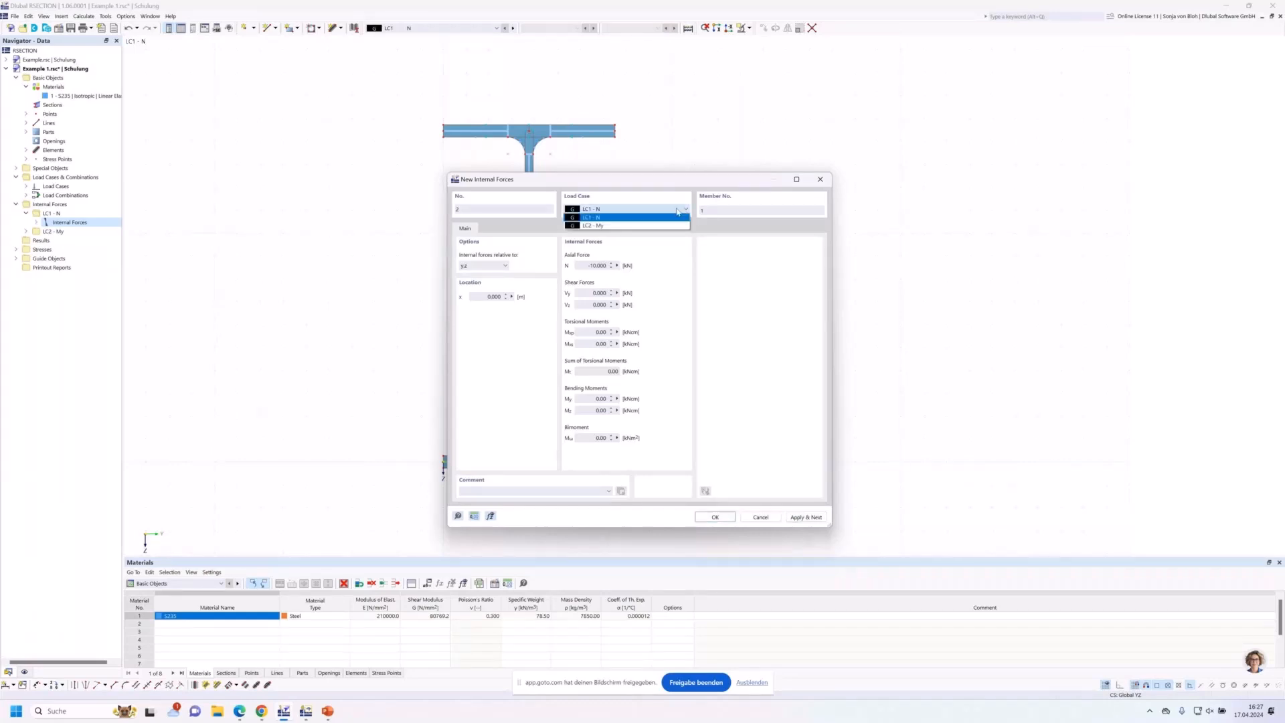
left_click(671, 225)
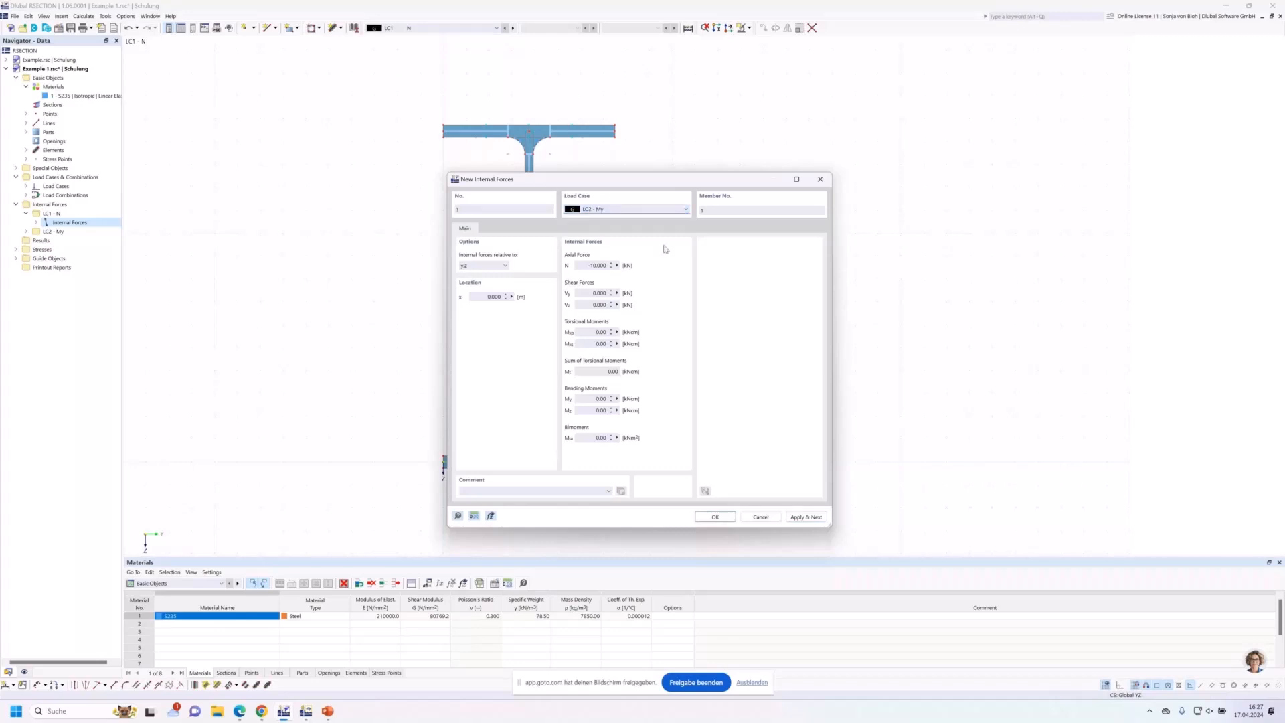
double_click(580, 267)
type("0")
double_click(589, 399)
type("100")
Change the unit of section moments to kNm
left_click(474, 516)
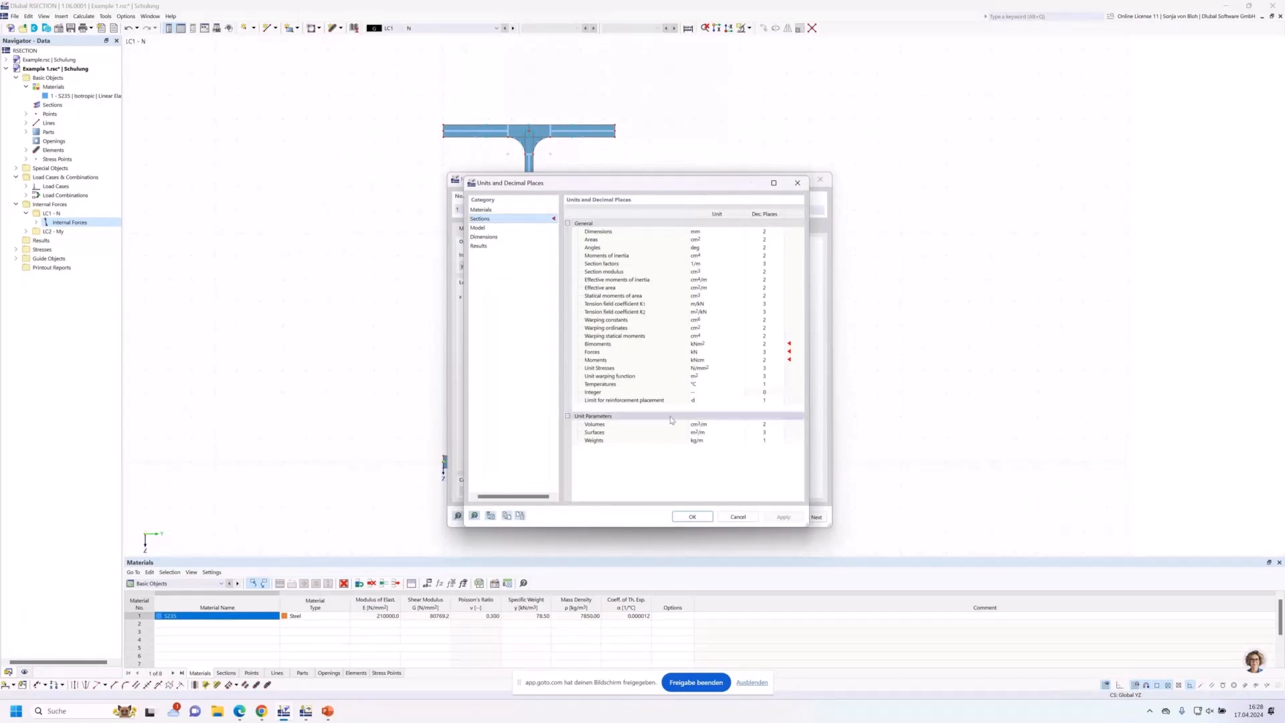
left_click(698, 361)
left_click(740, 361)
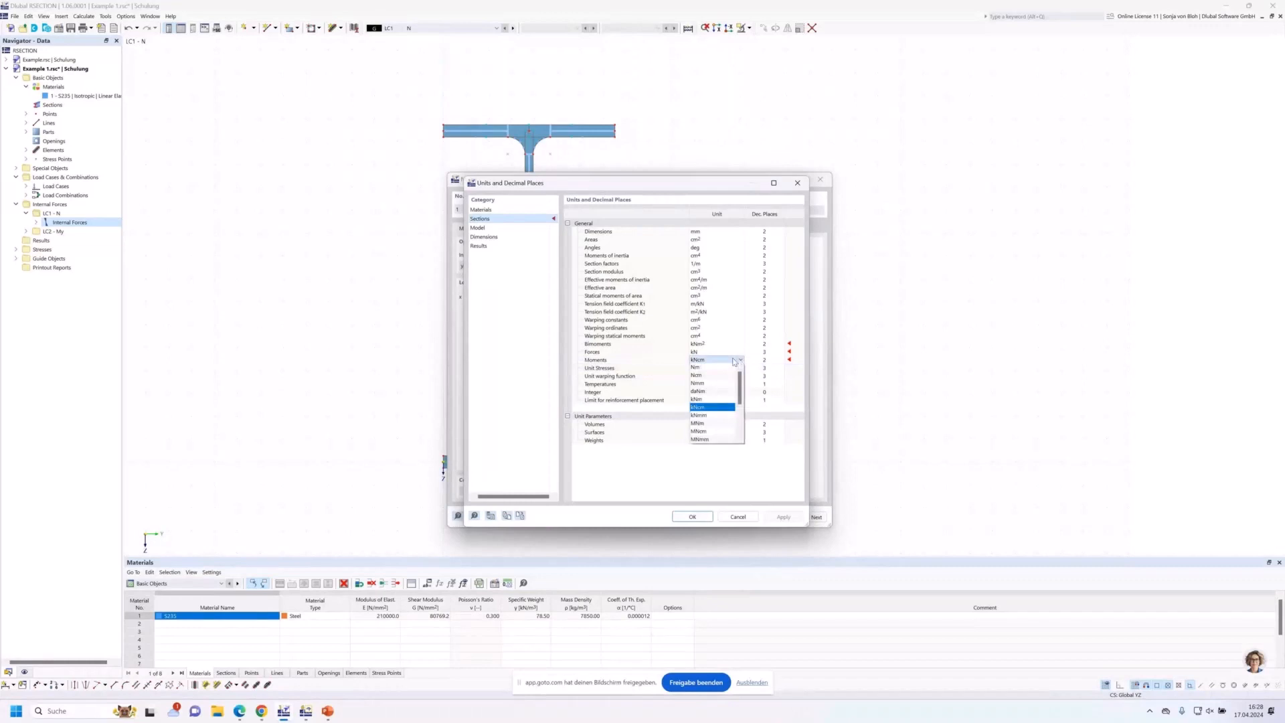
left_click(706, 399)
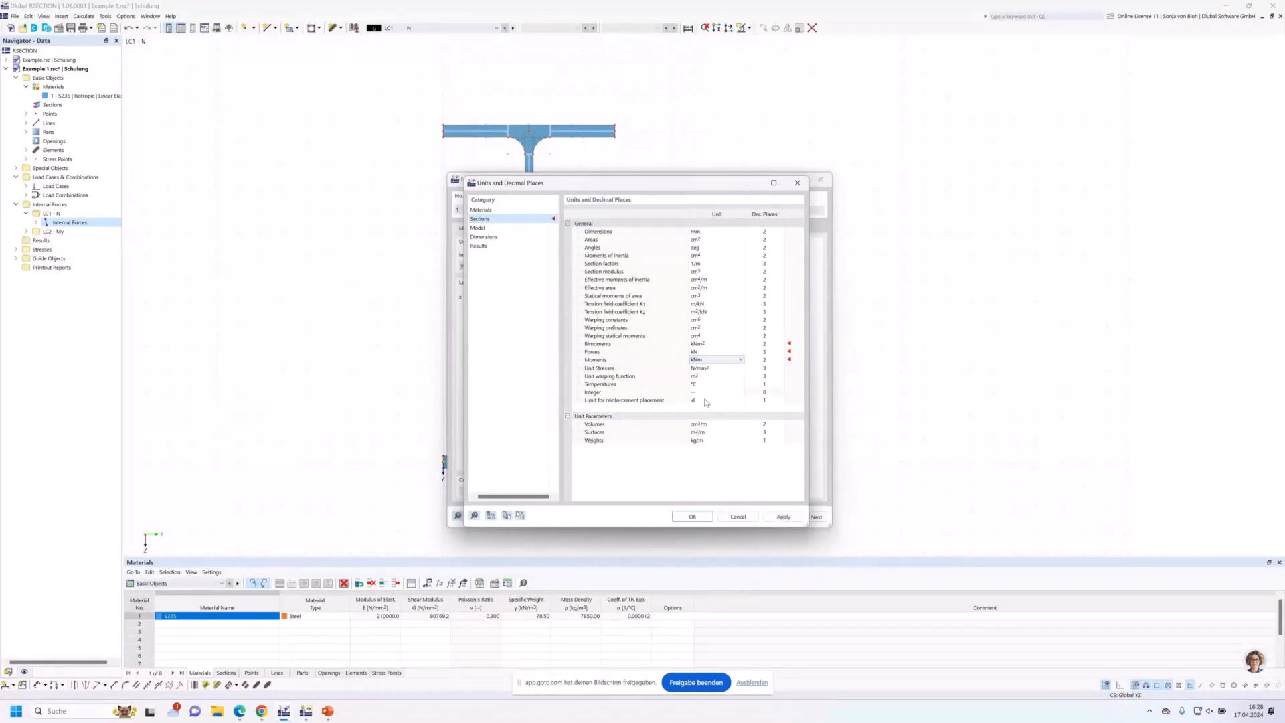
left_click(692, 516)
Set the bending moment My of load case LC2 to 100 kNm and save the internal forces
left_click(614, 399)
type("100")
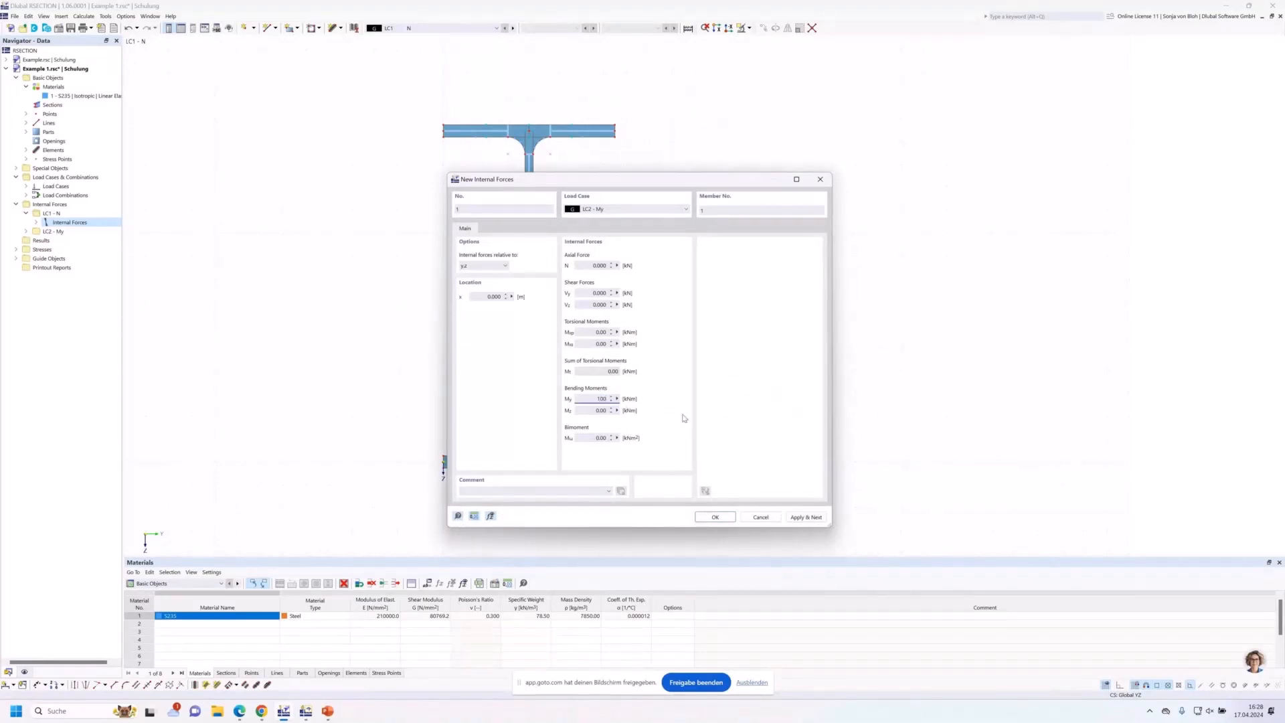
left_click(713, 516)
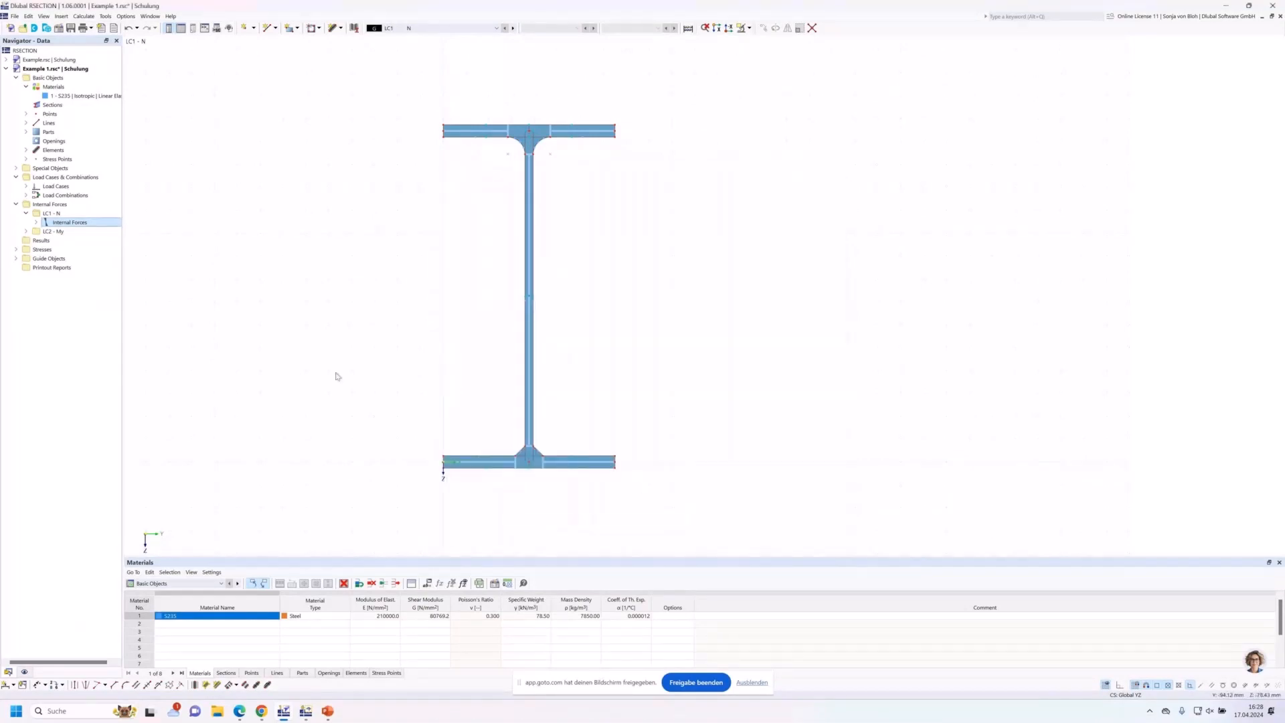
Add standard stress point 100 on the web at Y = 75 mm and Z = -100 mm and check its location
scroll(504, 134, "up", 4)
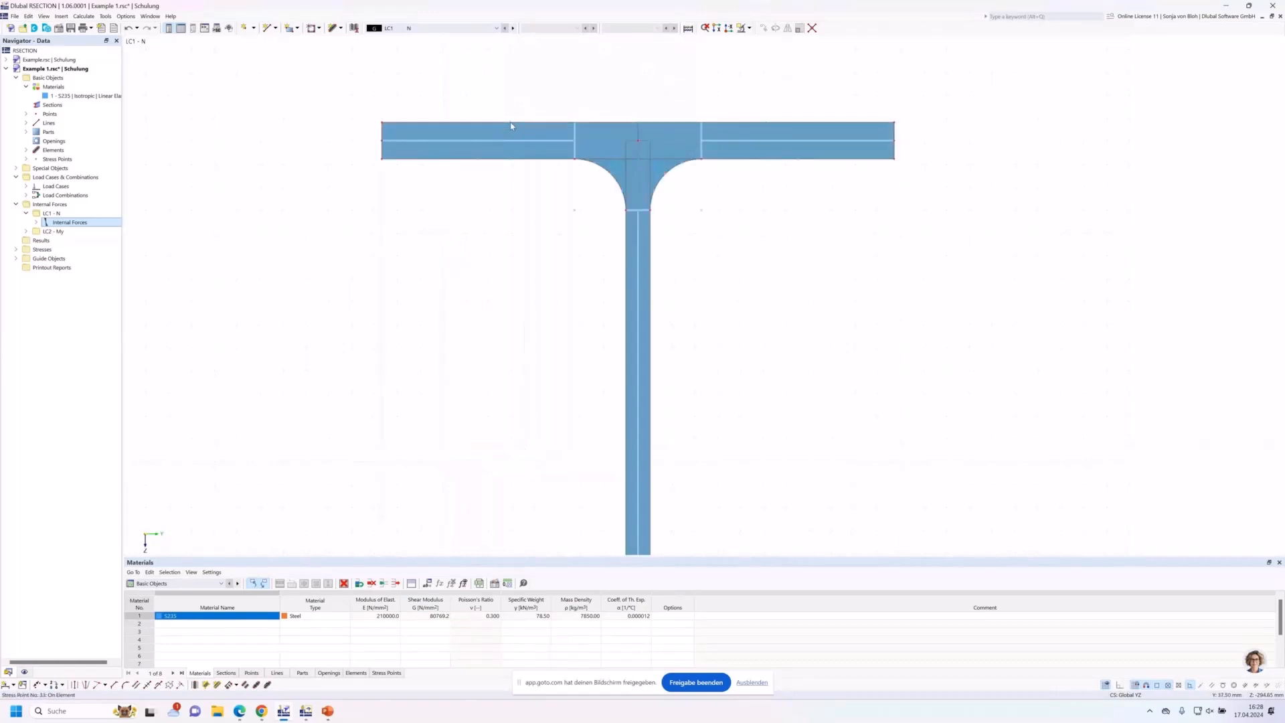
mouse_move(512, 126)
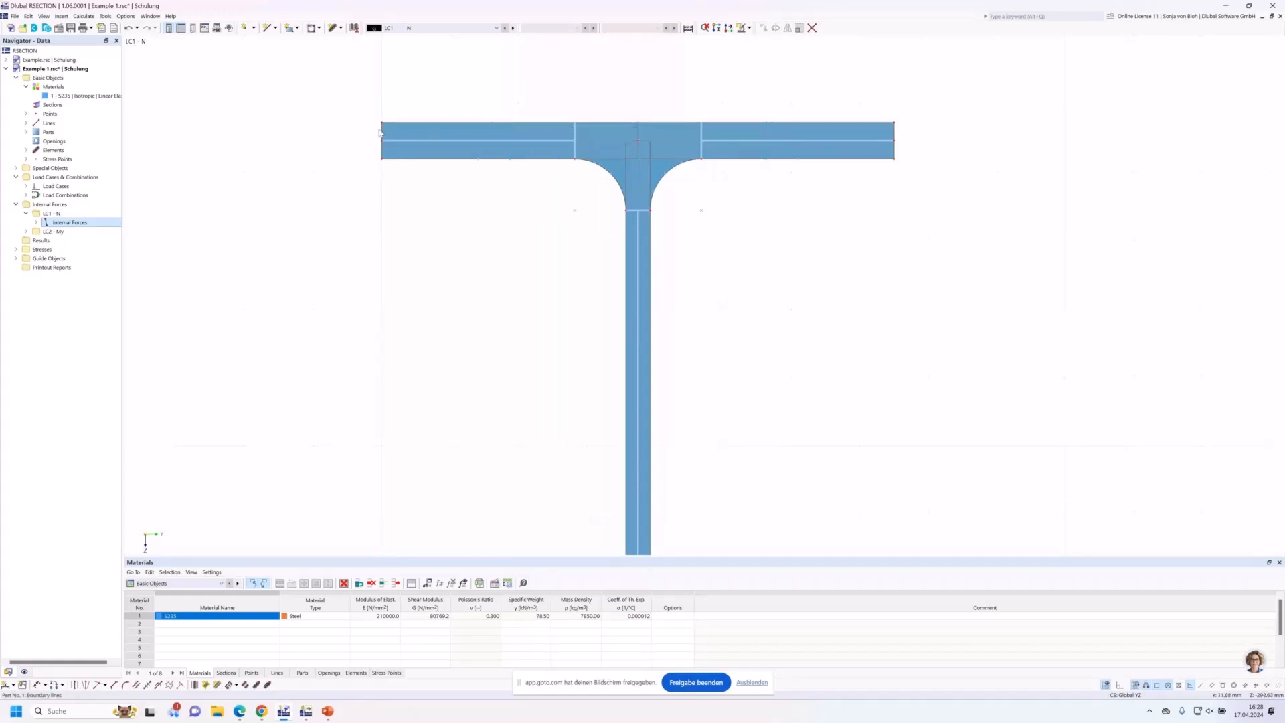
right_click(57, 161)
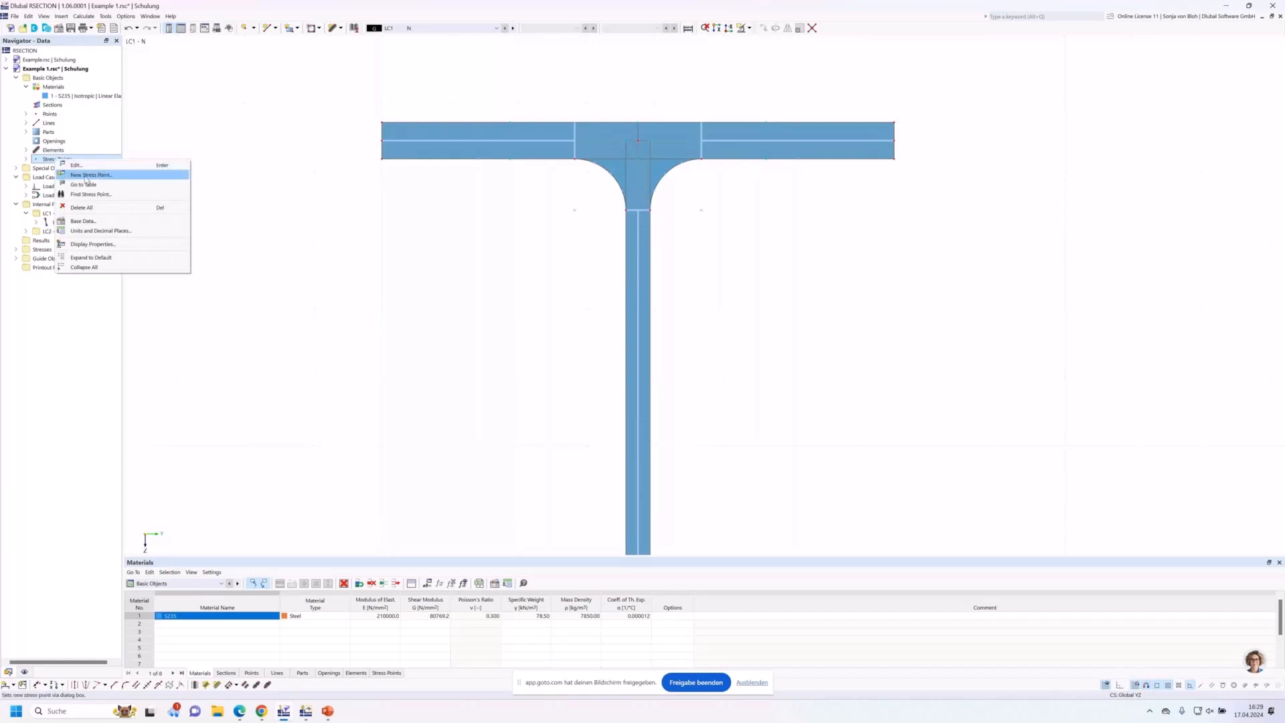
left_click(90, 175)
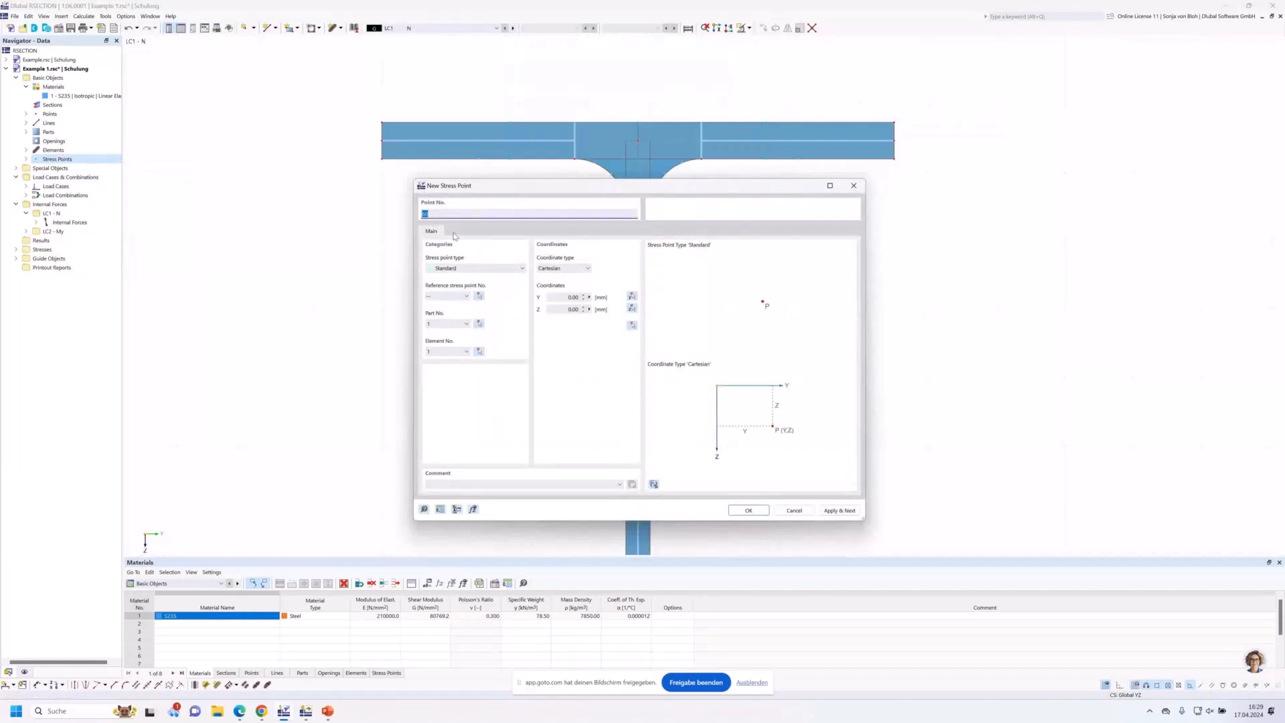
type("100")
left_click(572, 297)
type("75")
key("Tab")
key("BackSpace")
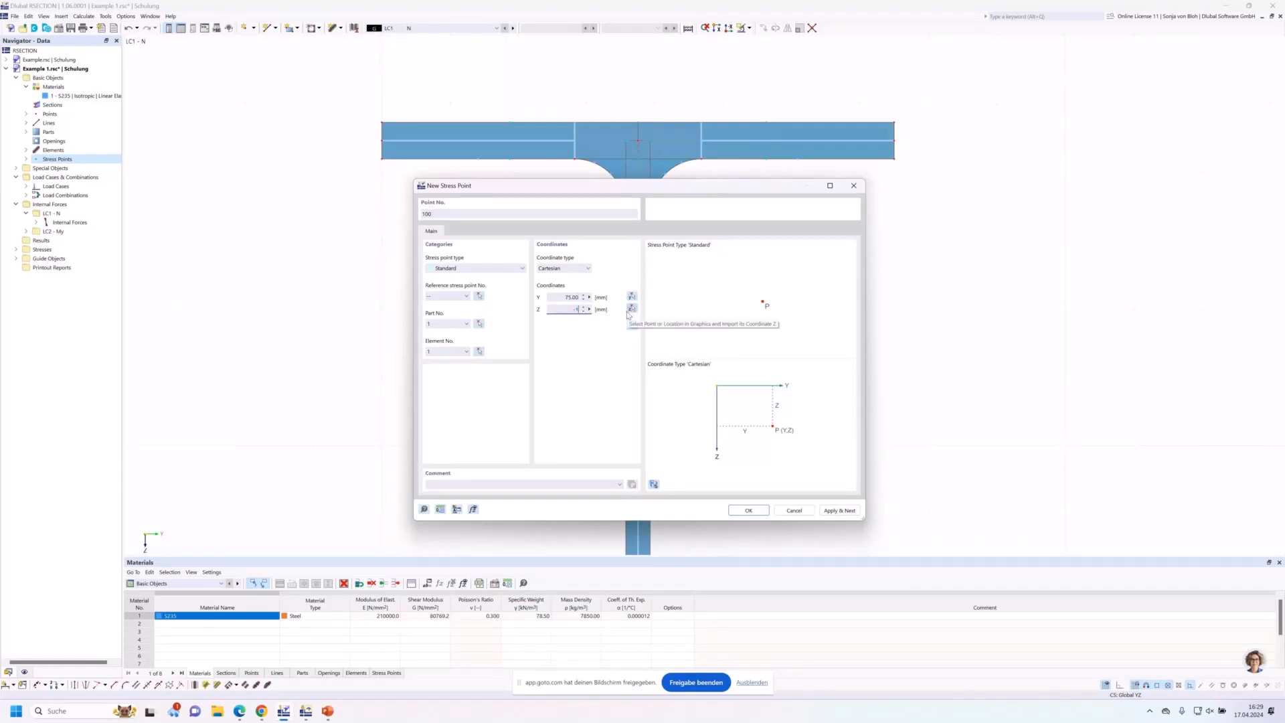
type("-100")
left_click(746, 510)
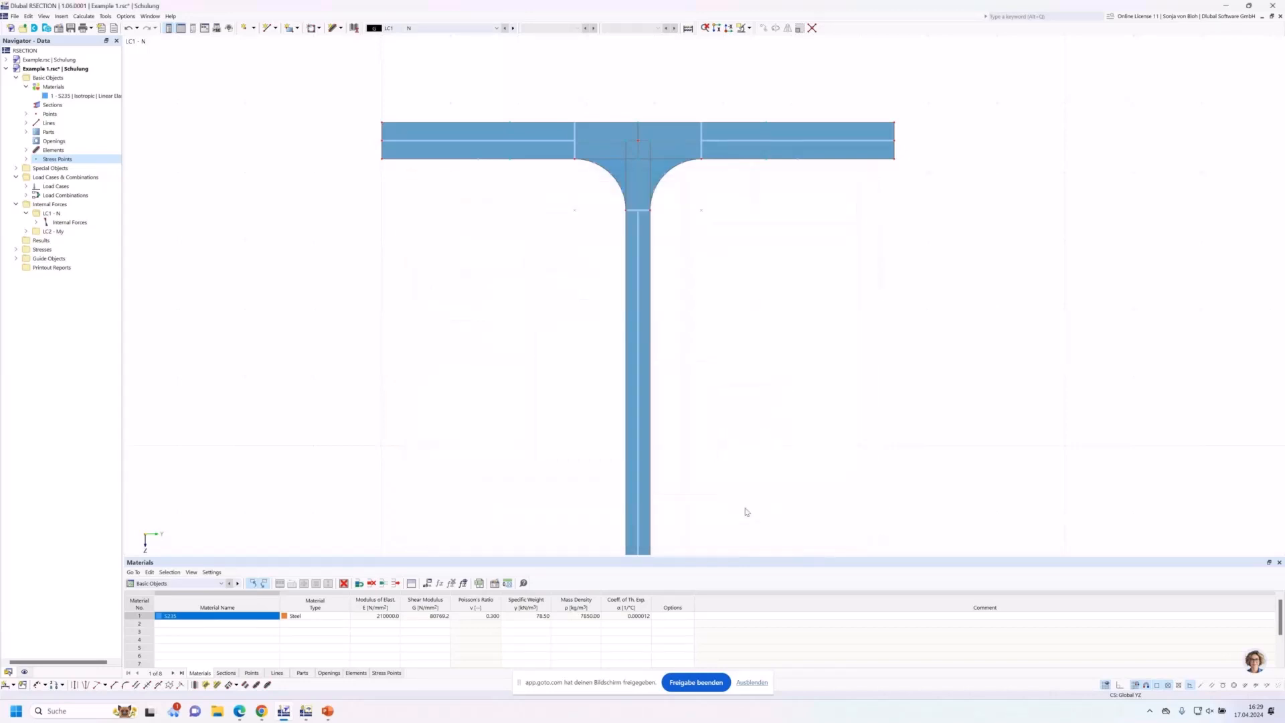
scroll(473, 290, "down", 5)
scroll(480, 345, "up", 5)
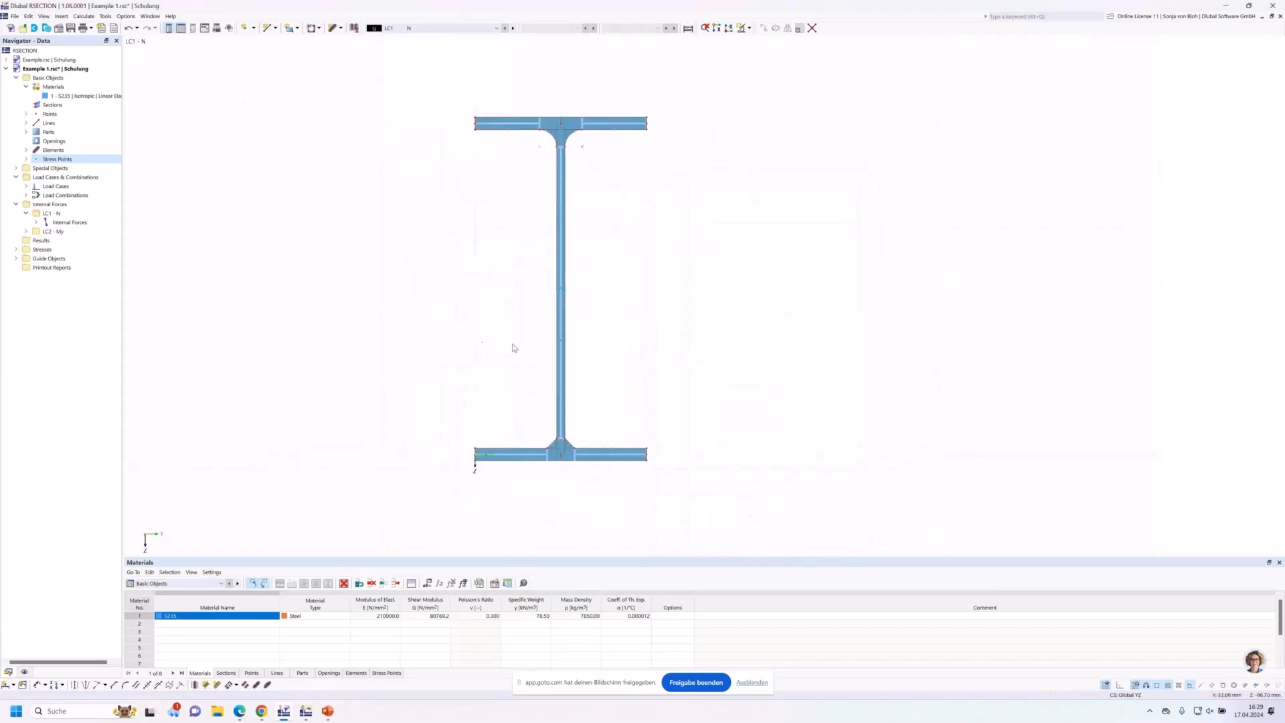
mouse_move(584, 341)
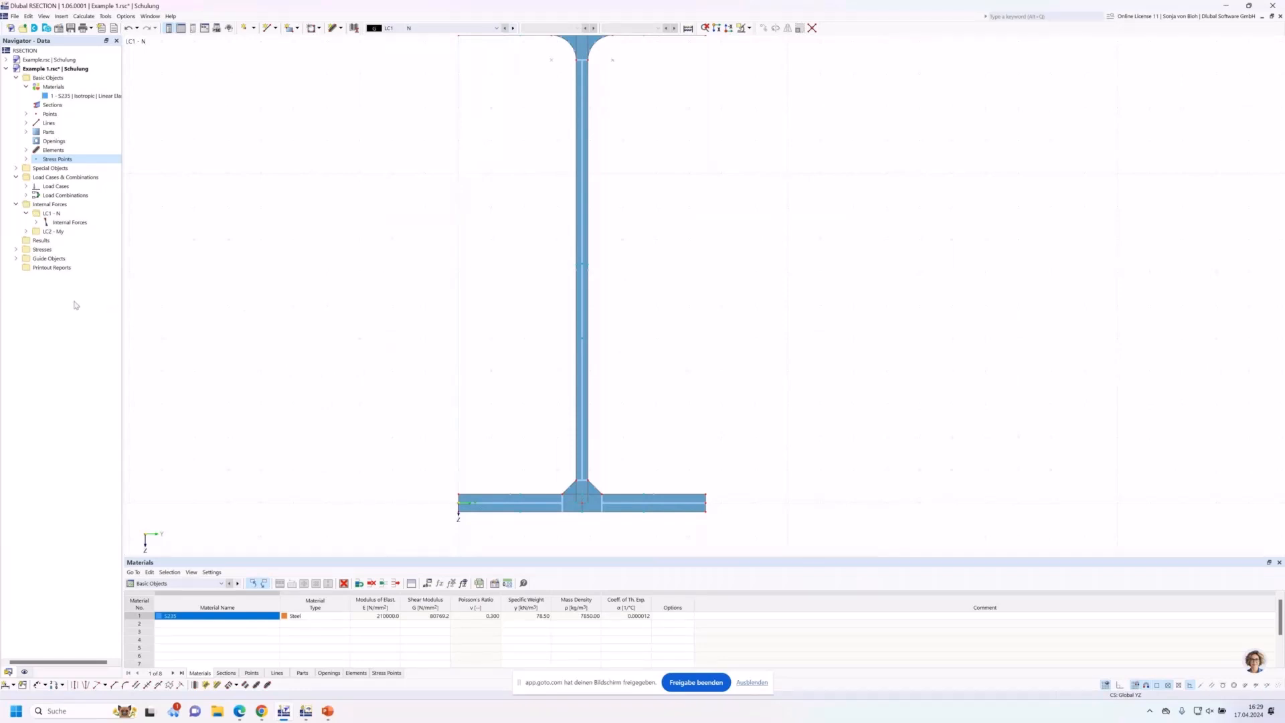
Open the existing stress configuration and review which stress types are selected for calculation, keeping the selection
left_click(16, 249)
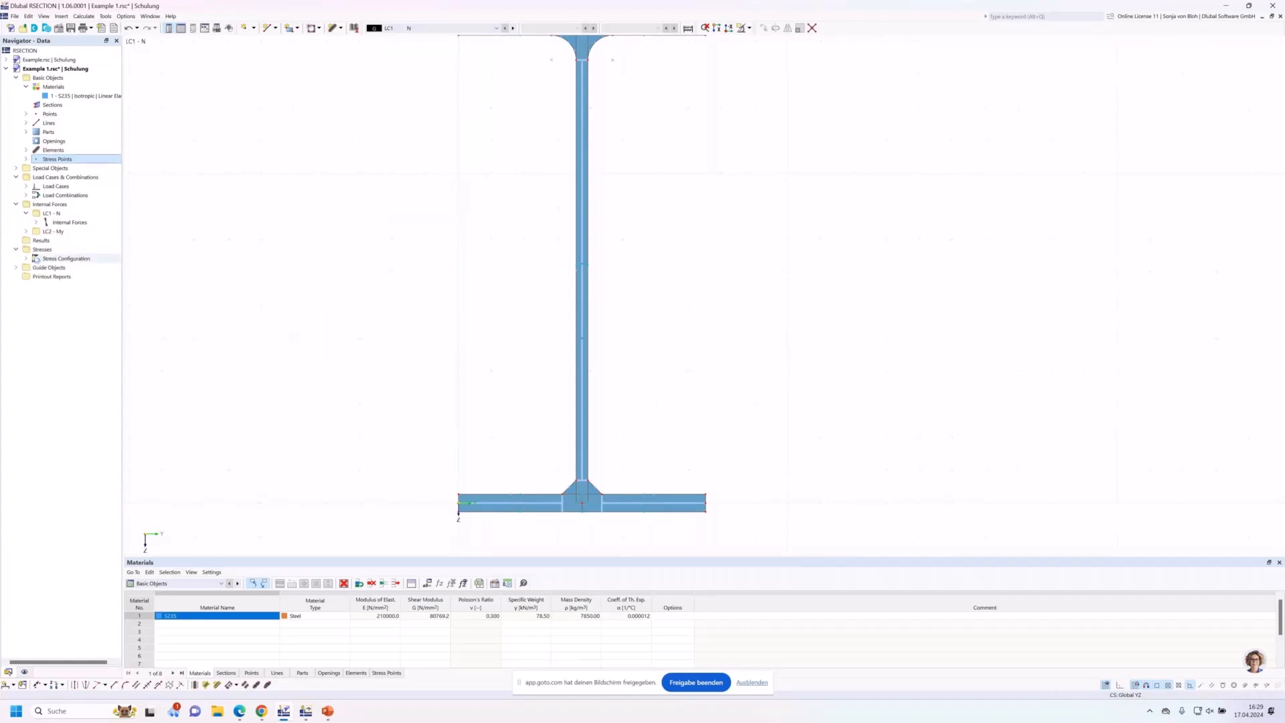
left_click(26, 258)
left_click(64, 268)
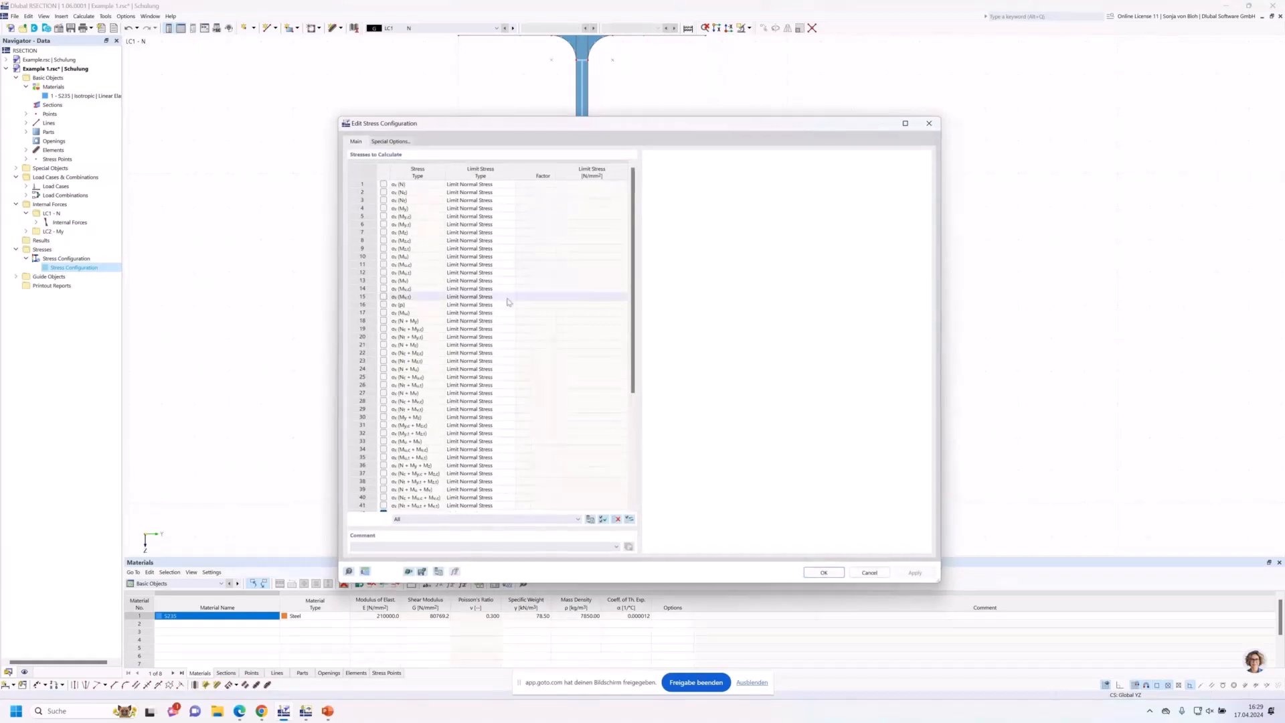
scroll(508, 301, "down", 3)
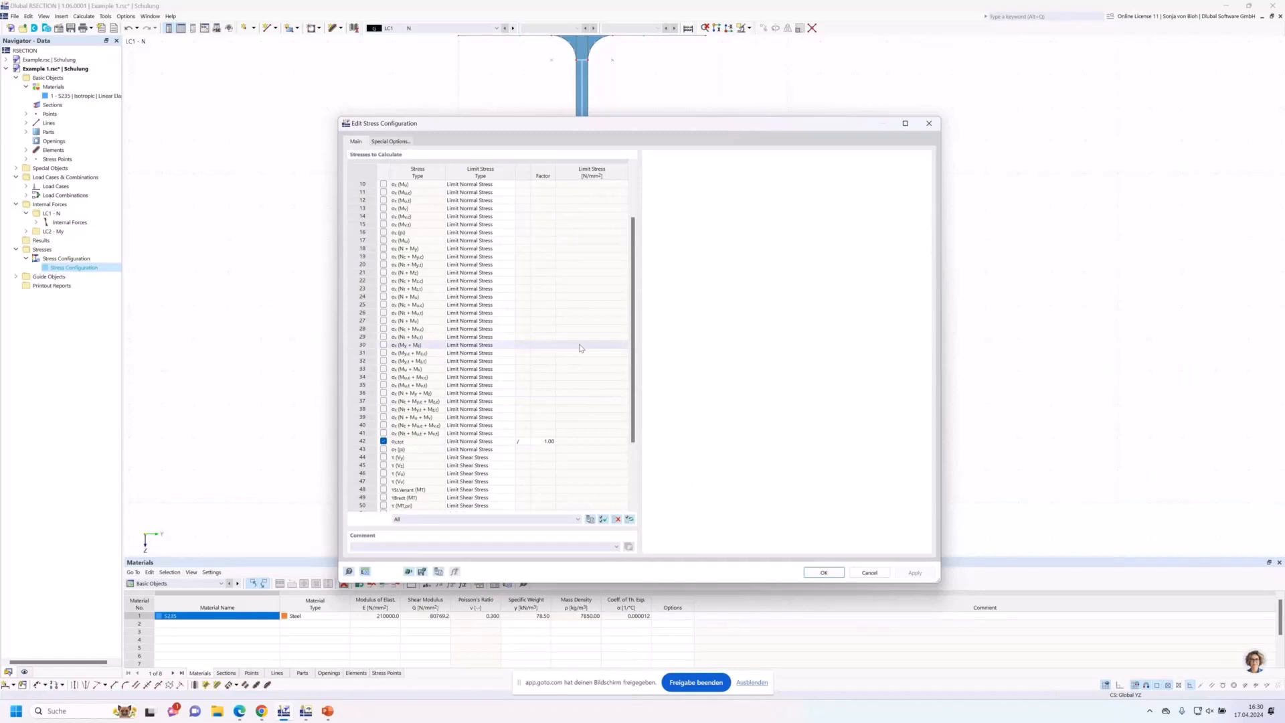
scroll(581, 348, "down", 3)
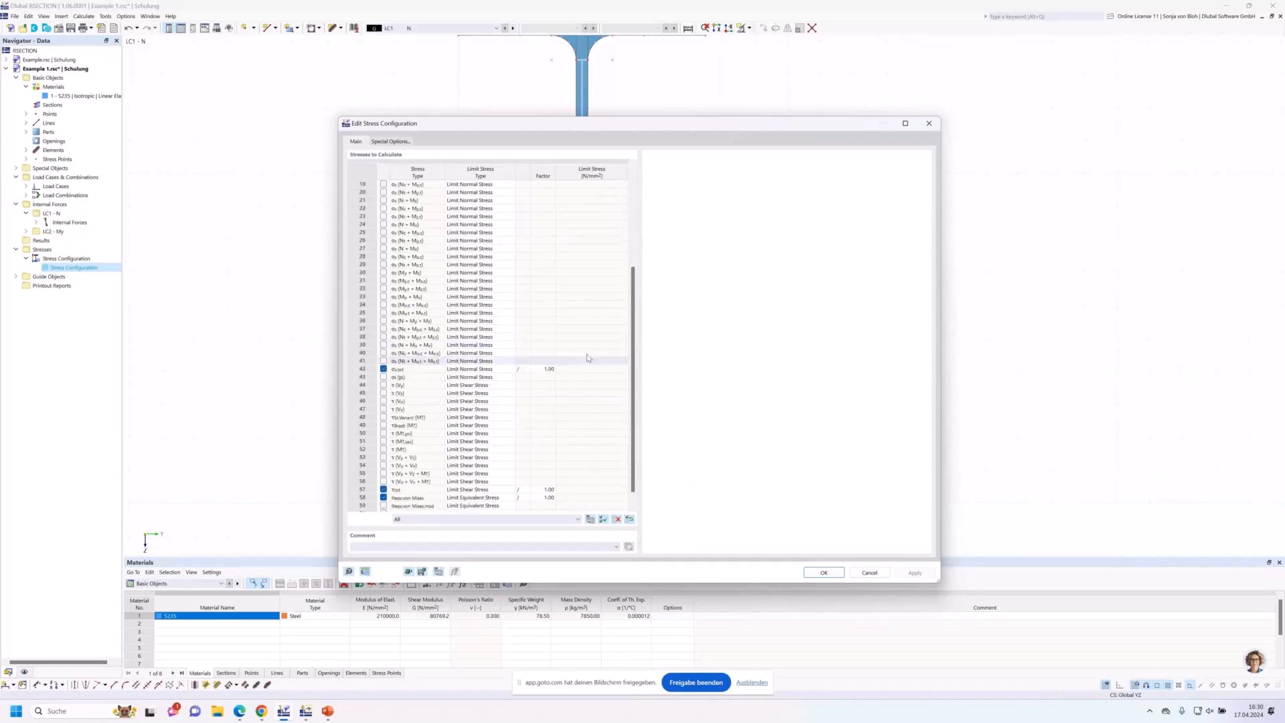
scroll(413, 368, "down", 1)
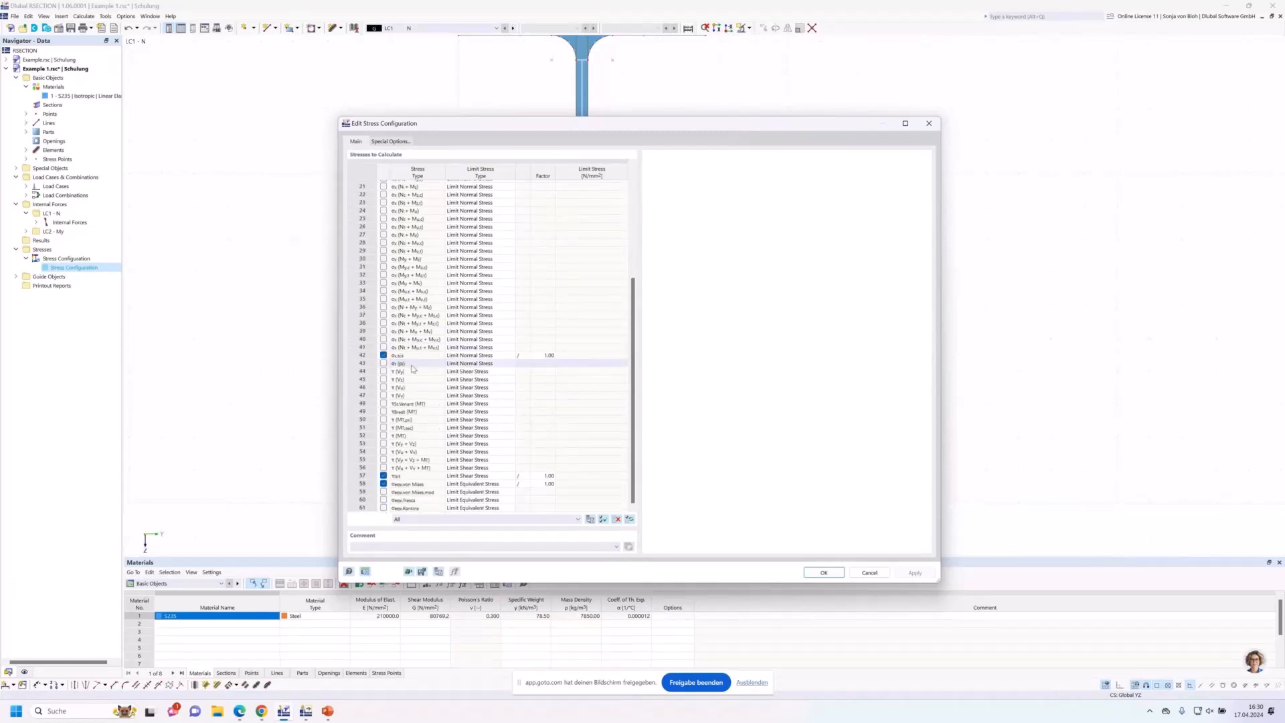
left_click(812, 574)
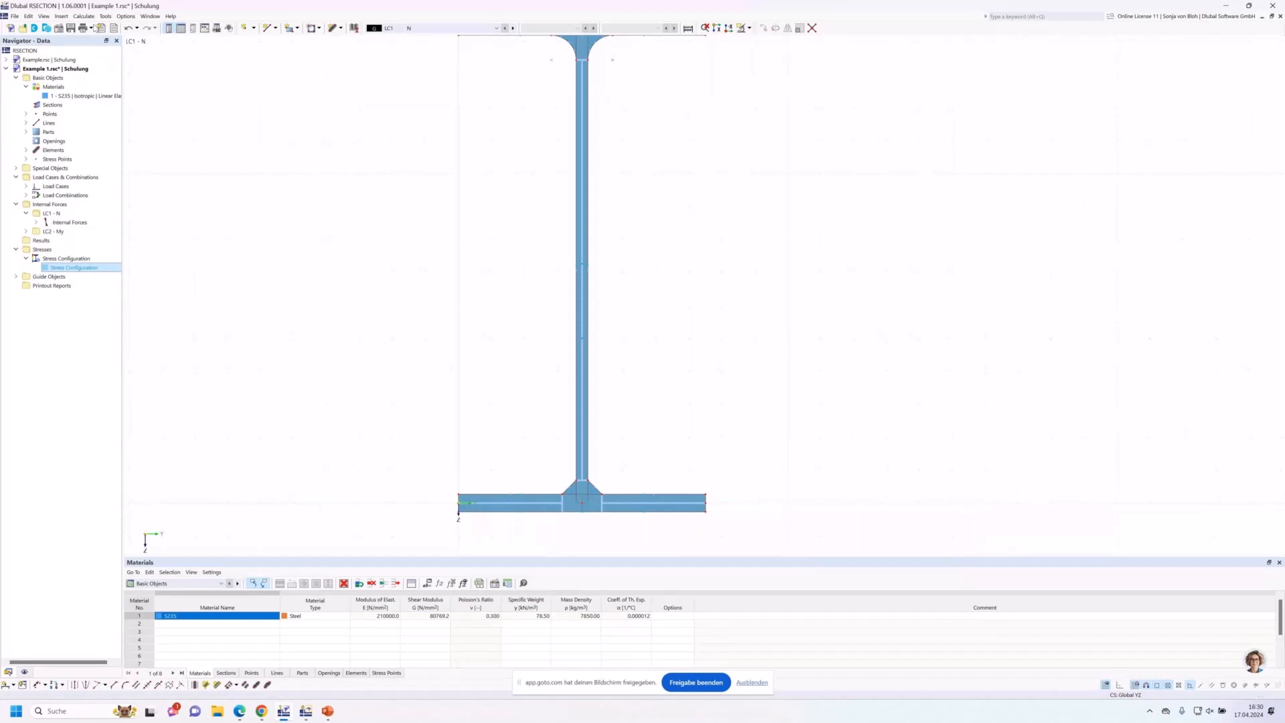
Calculate all results and bring the whole I-section with its y-ordinate distribution into view
left_click(92, 17)
left_click(100, 26)
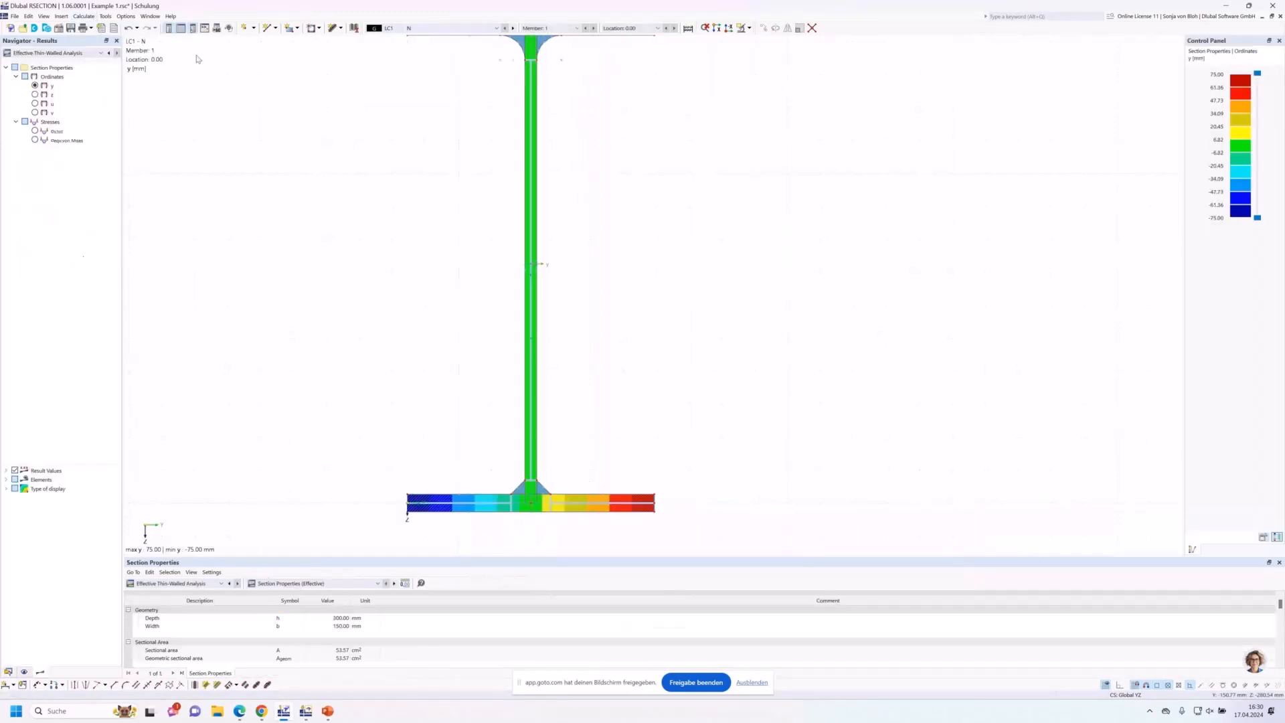
scroll(388, 258, "down", 3)
scroll(396, 275, "up", 1)
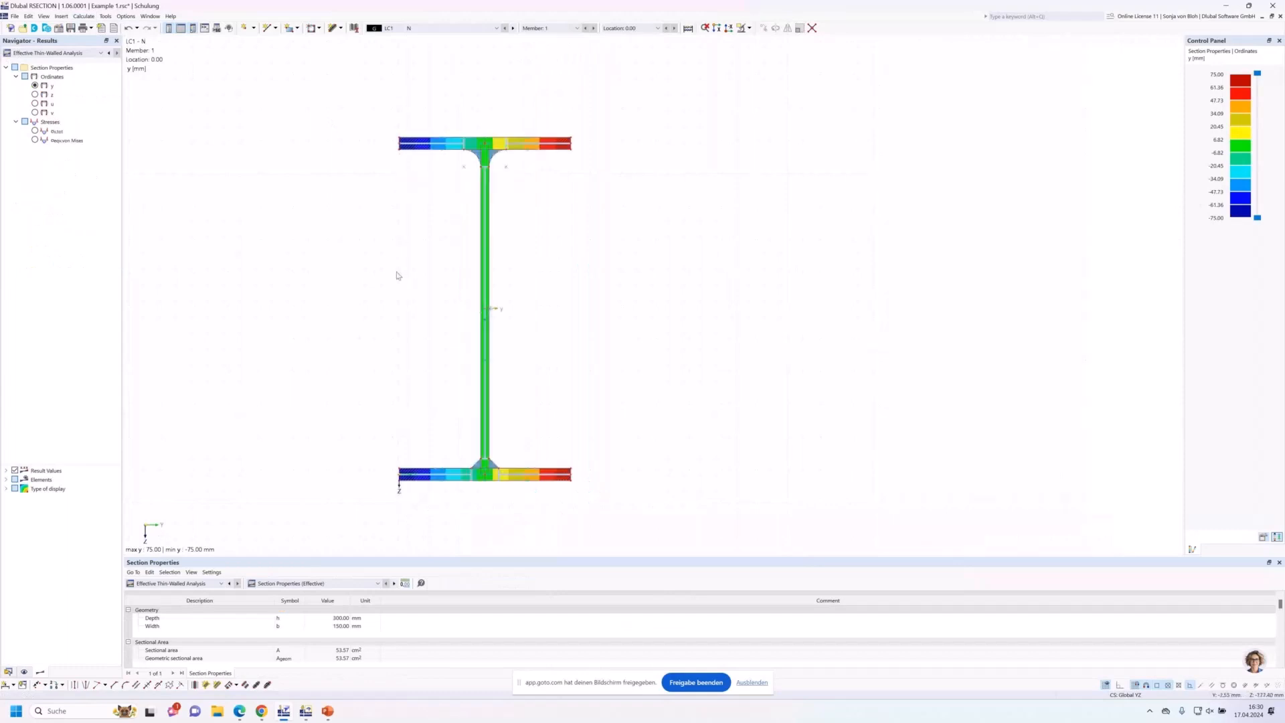
middle_click_drag(391, 290, 379, 259)
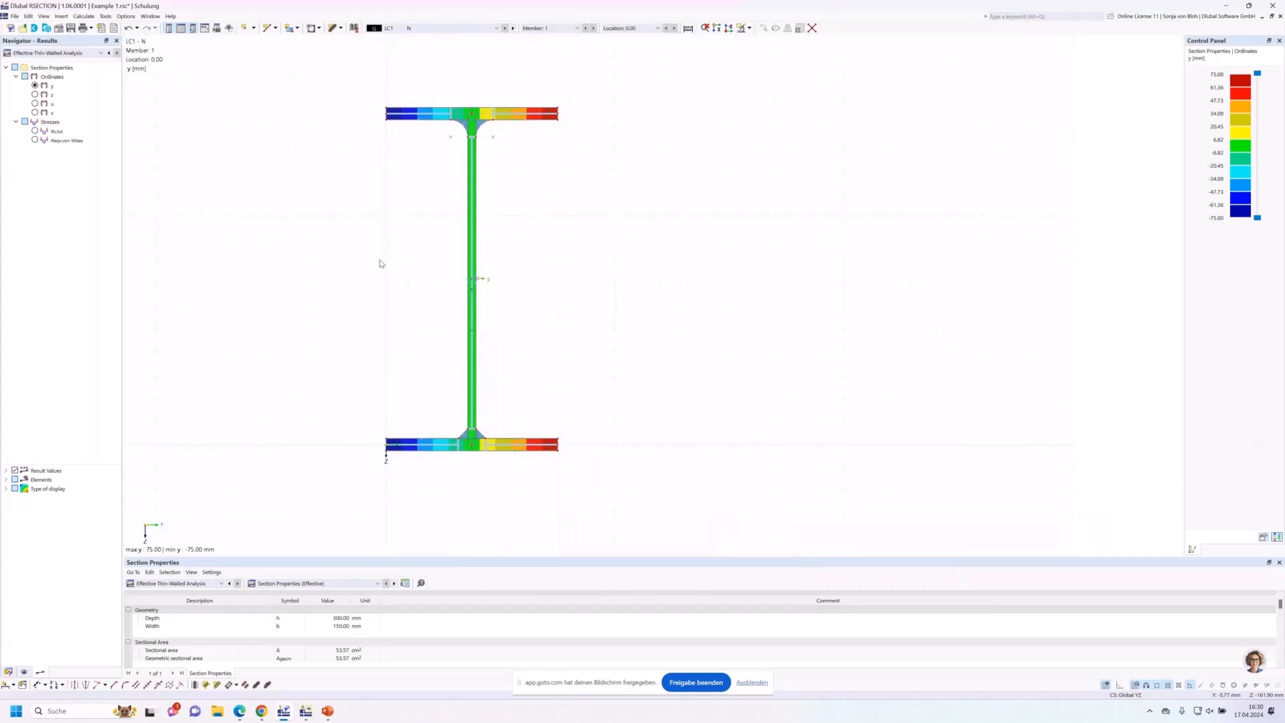
Show the Thin-Walled Analysis section properties in an enlarged results table and check which load cases and combinations are available
left_click(101, 53)
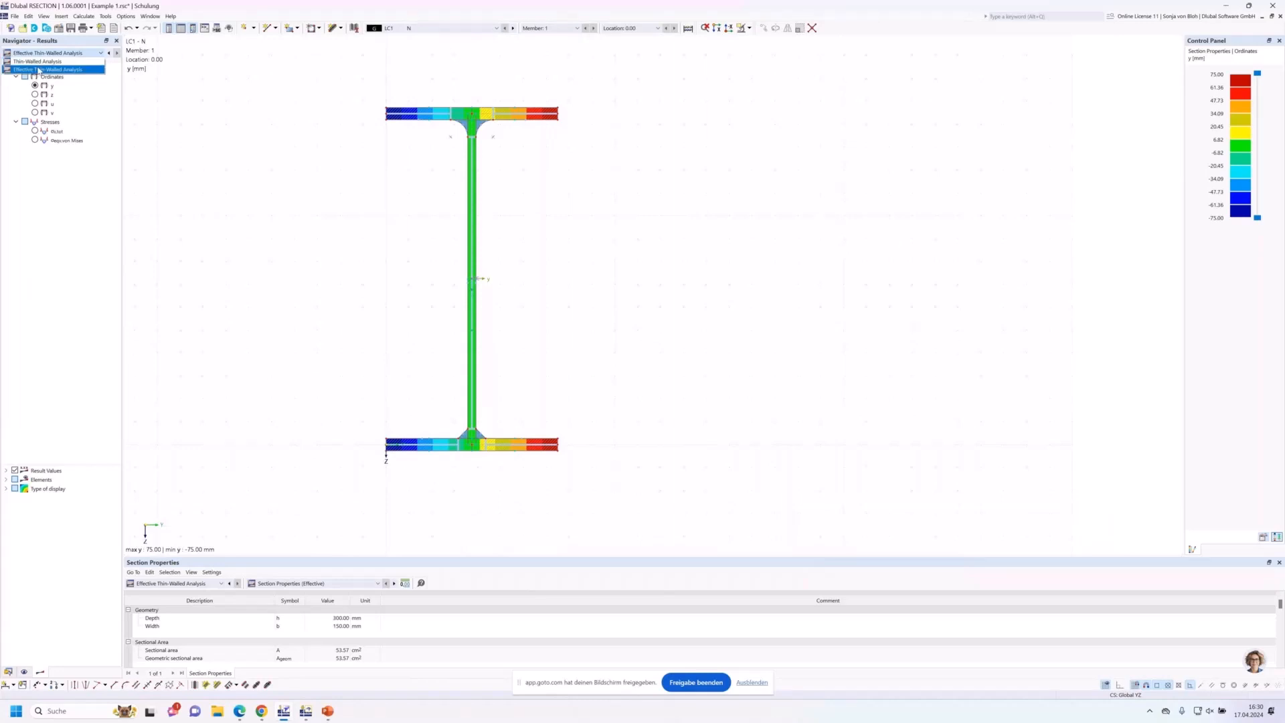
left_click(161, 103)
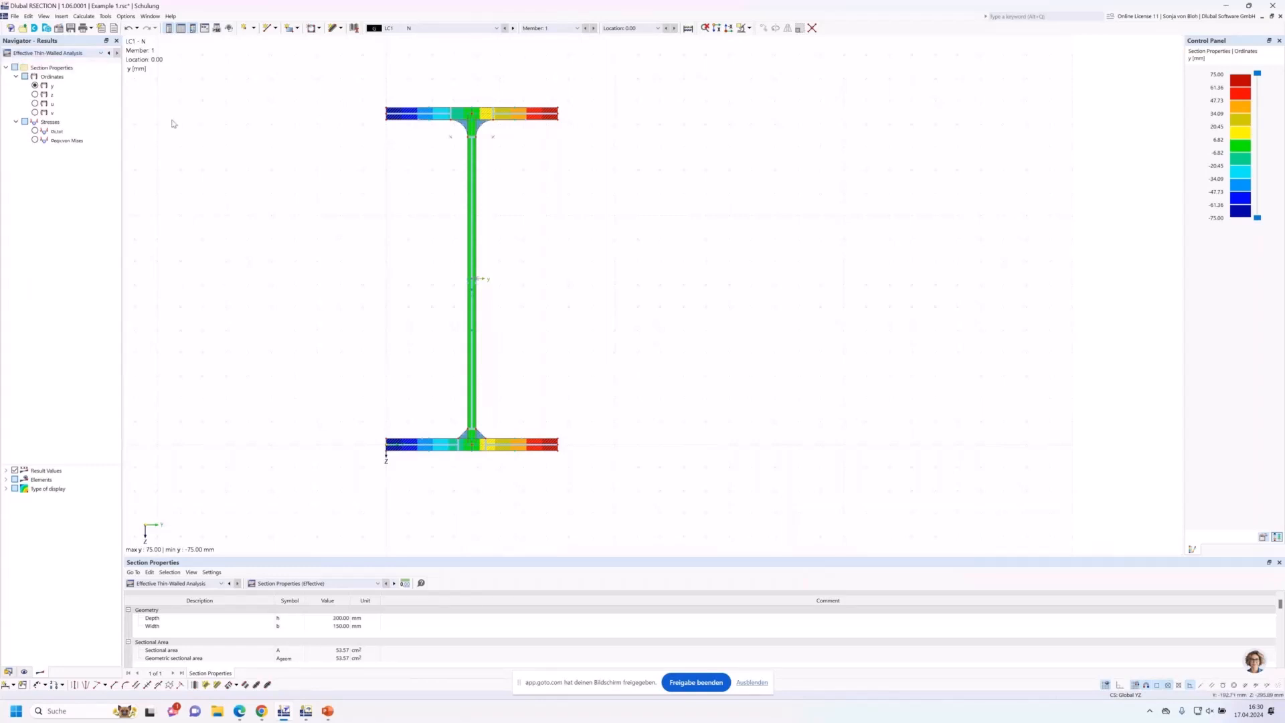
left_click(221, 584)
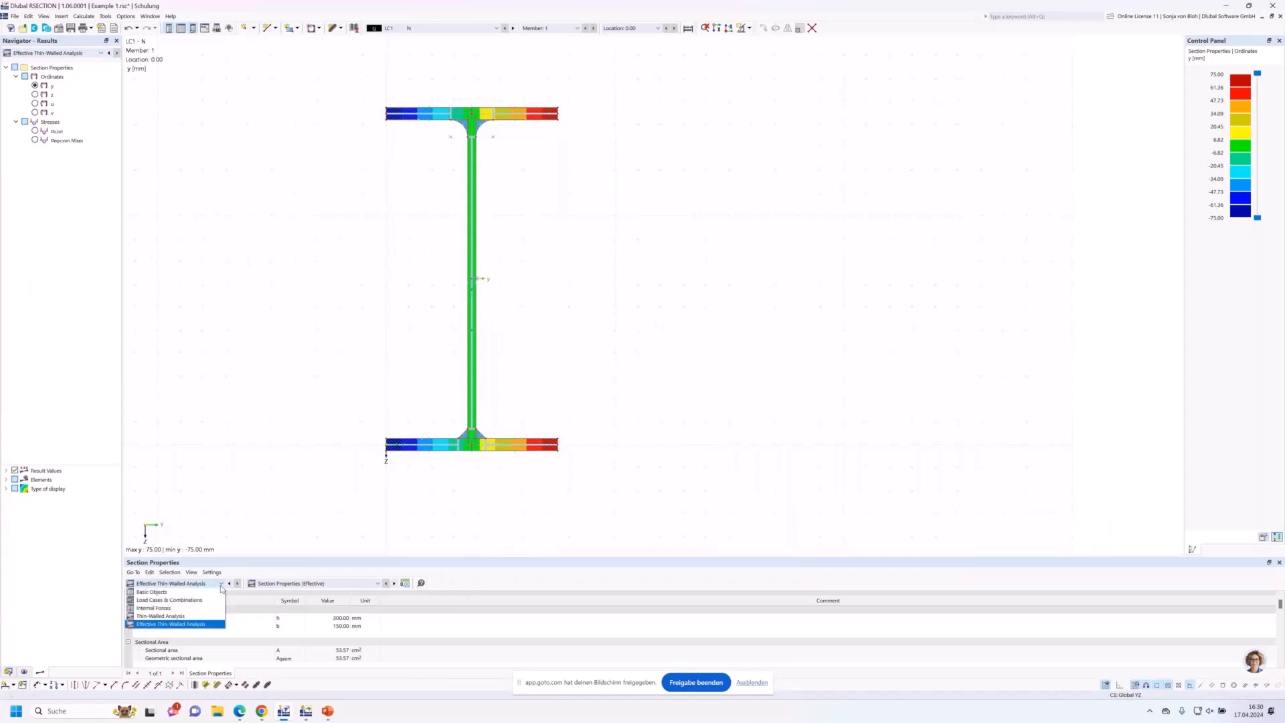
left_click(179, 619)
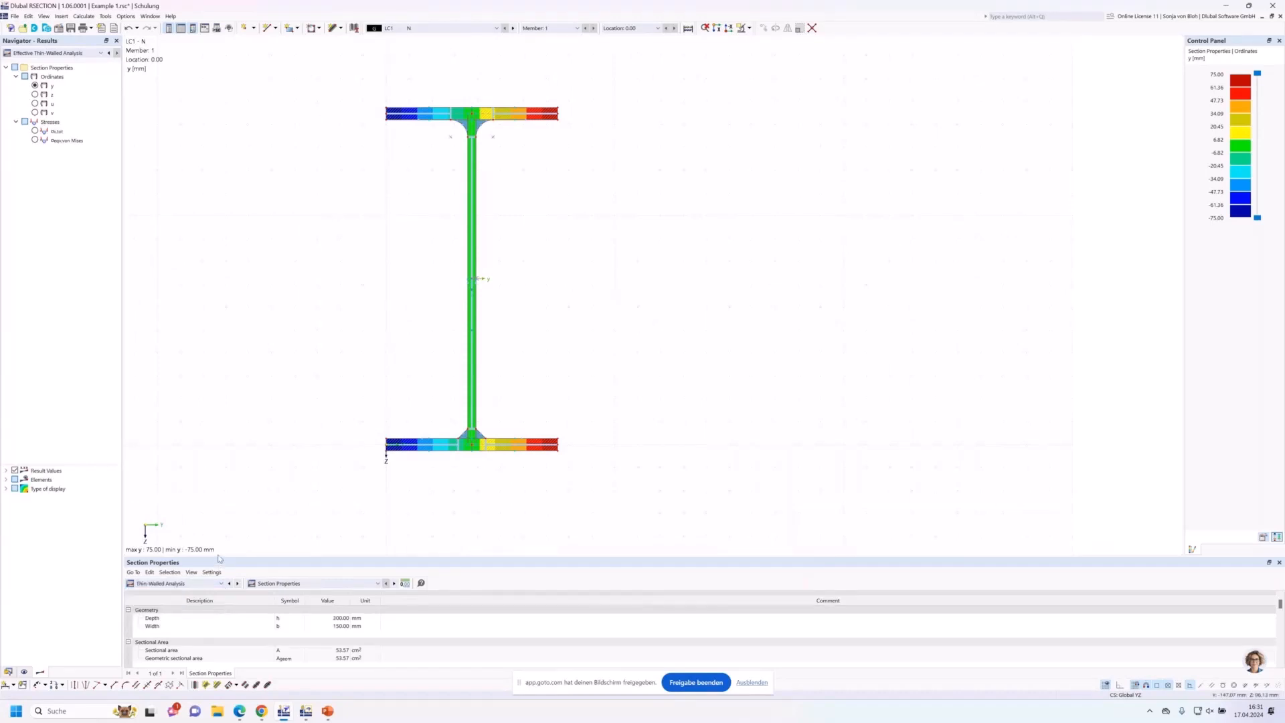
left_click_drag(218, 554, 219, 442)
scroll(307, 359, "down", 2)
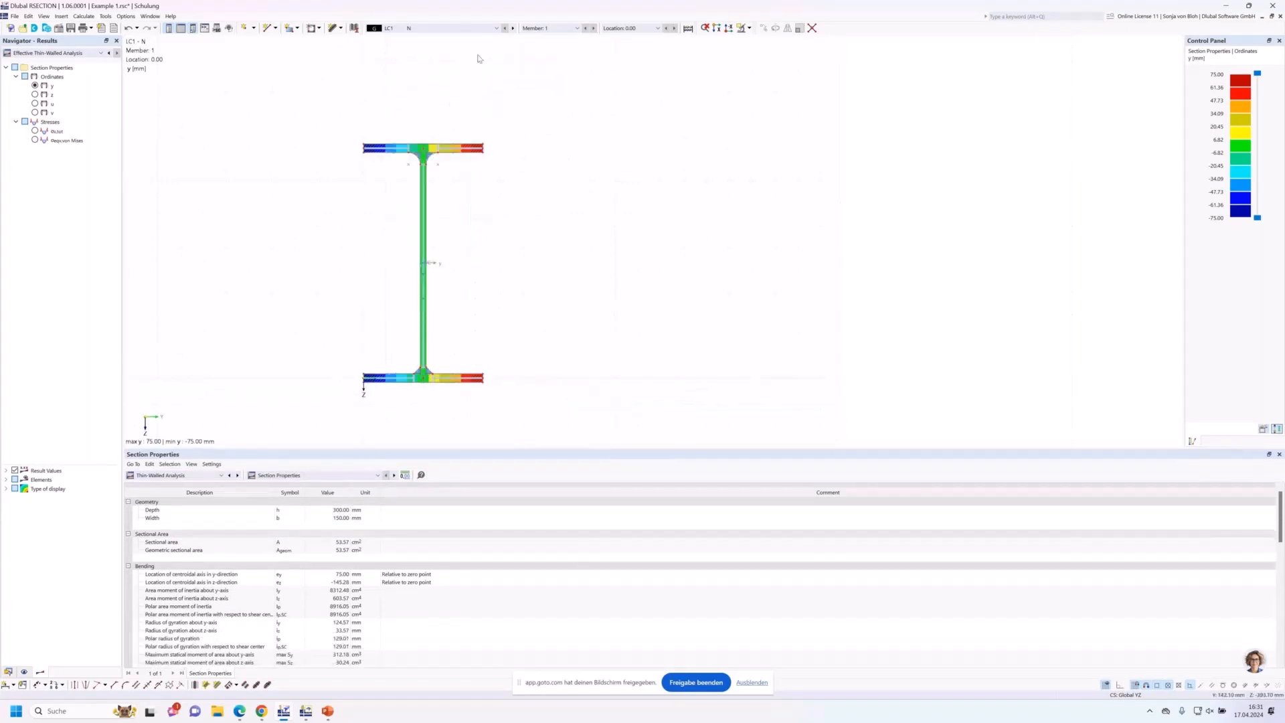
left_click(498, 28)
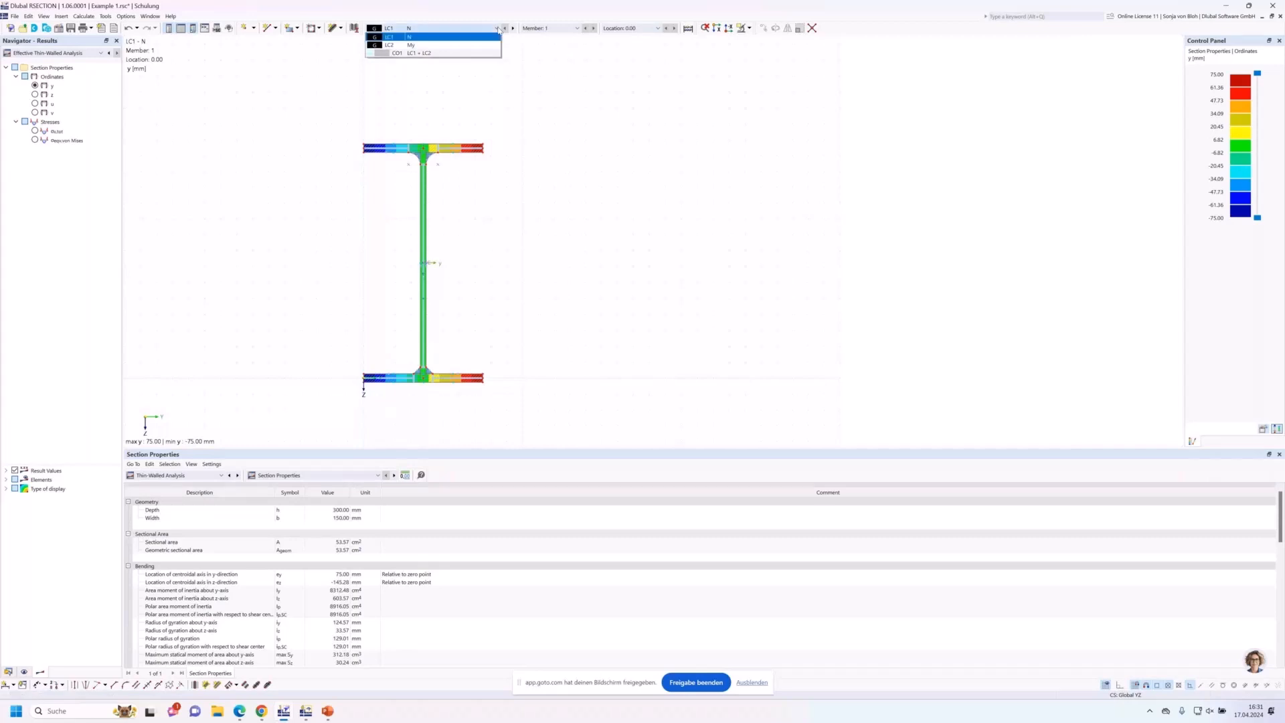
left_click(498, 29)
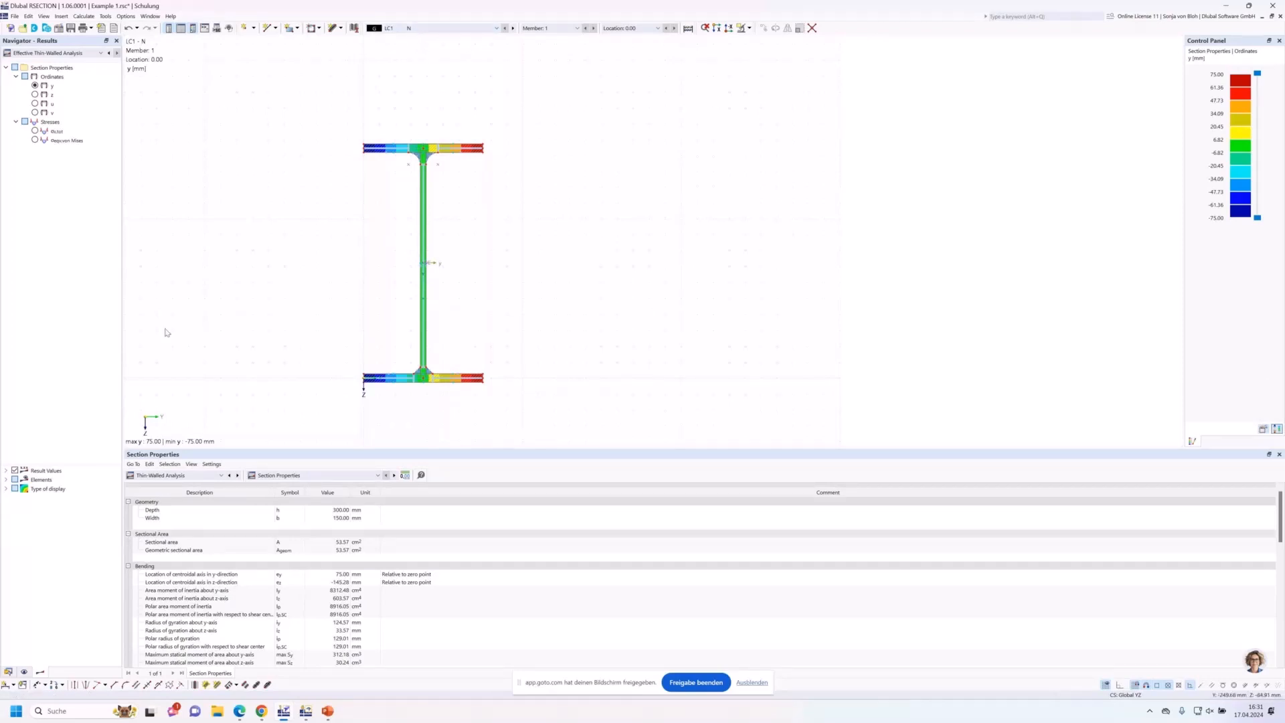
Examine the Thin-Walled Analysis section properties, including sectional area, moments of inertia, radii of gyration and section moduli
left_click(164, 476)
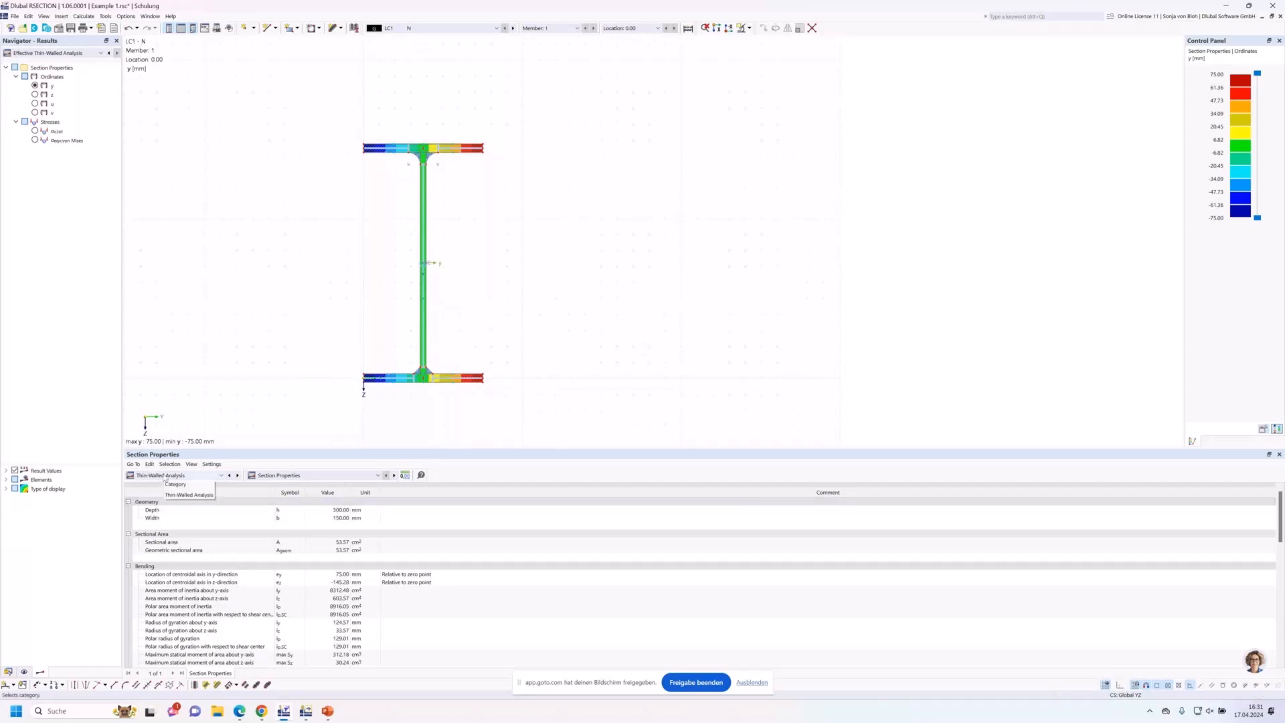
left_click(184, 494)
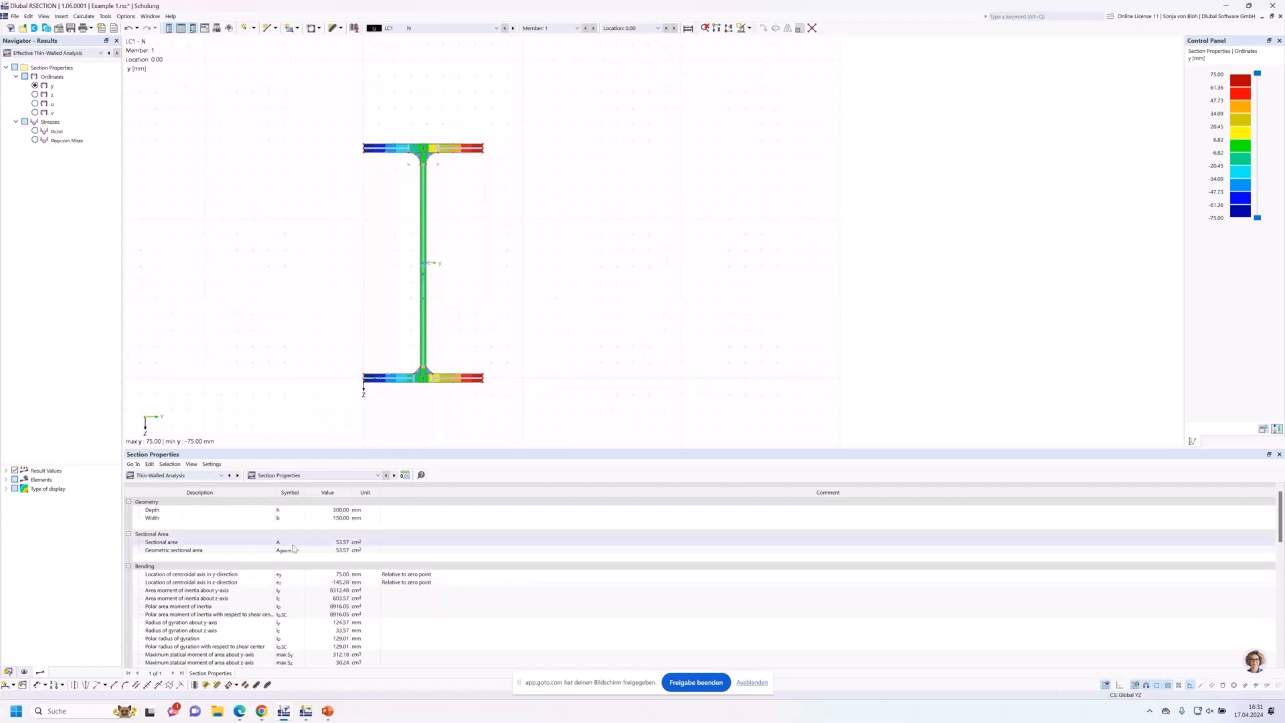
left_click(337, 543)
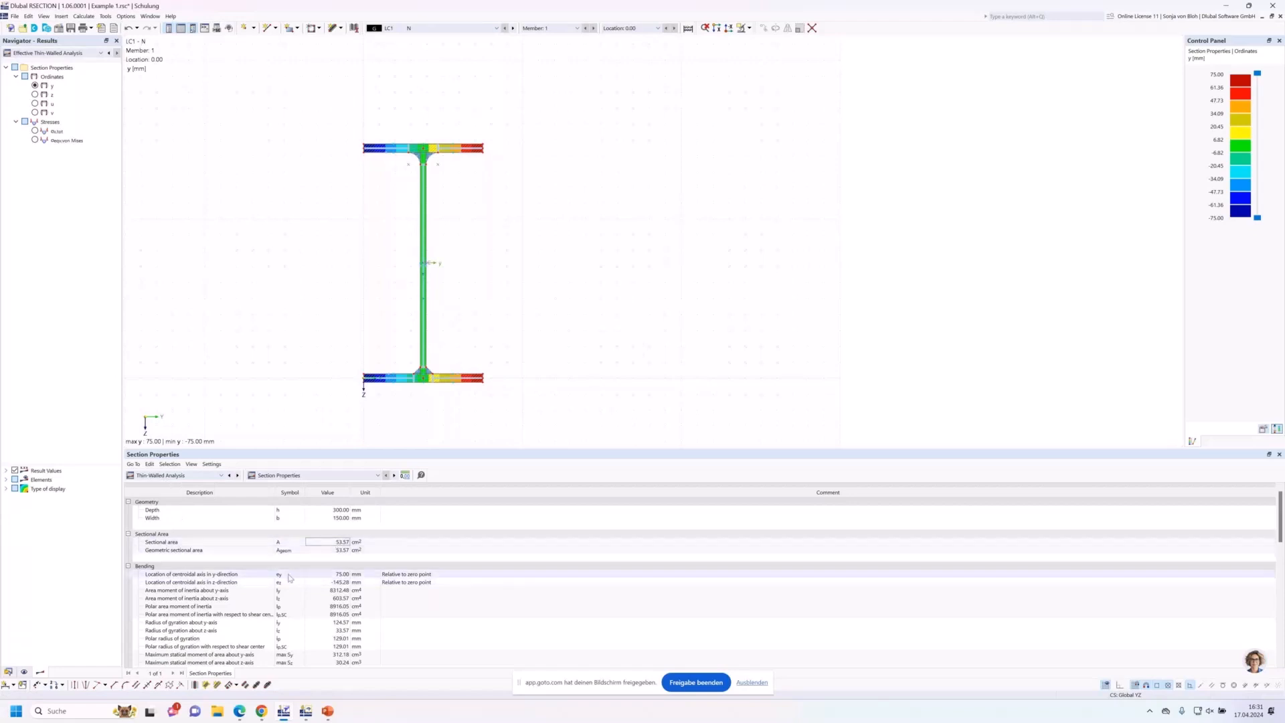
scroll(298, 585, "down", 1)
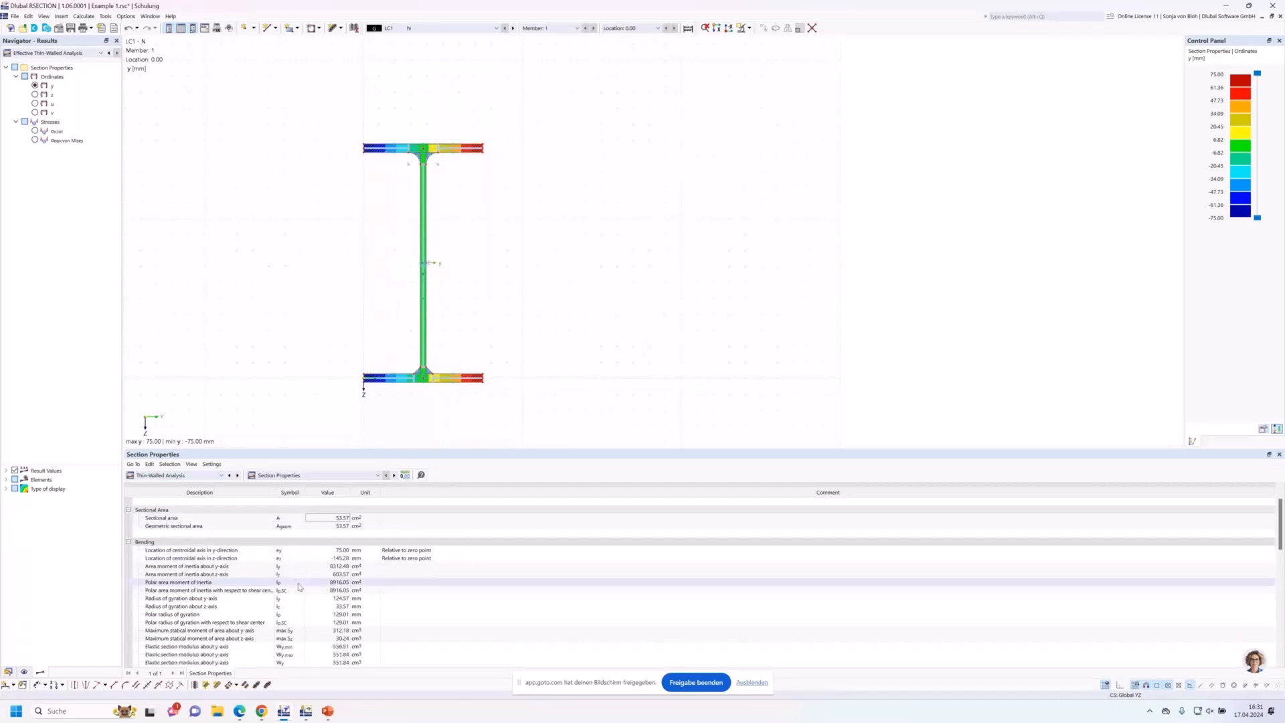
scroll(299, 586, "down", 1)
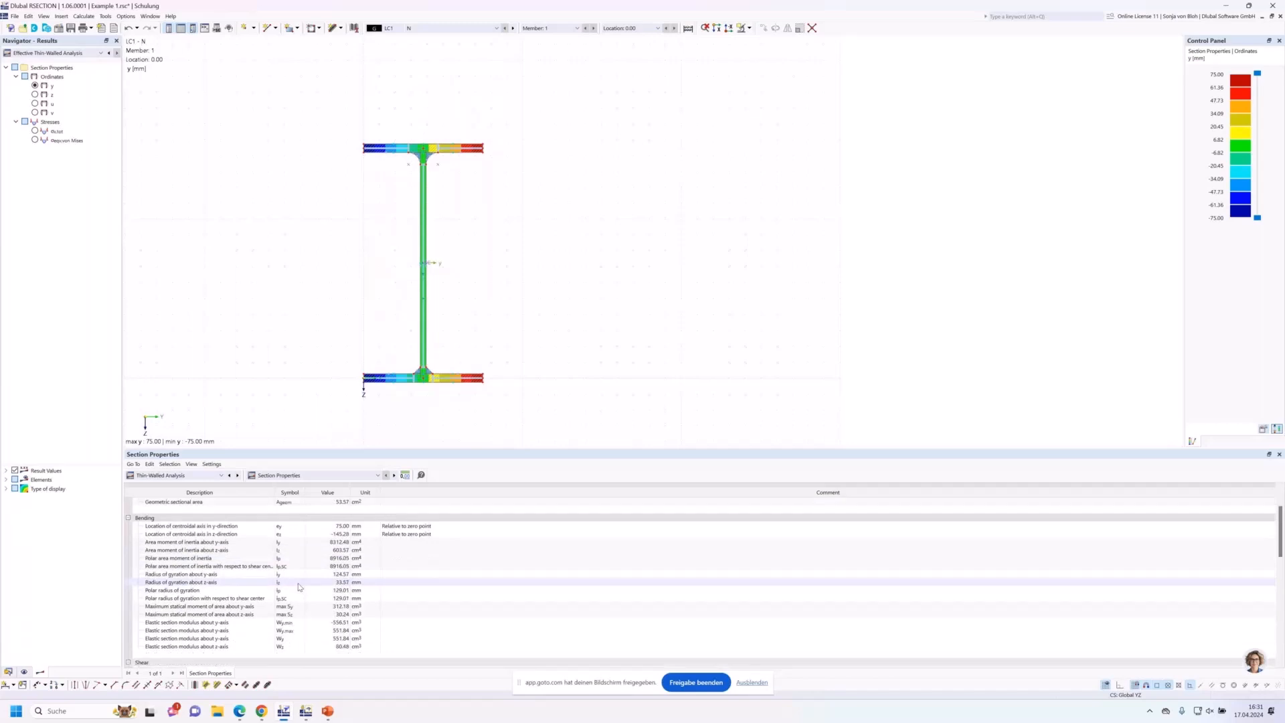
scroll(299, 586, "down", 1)
scroll(294, 585, "up", 1)
scroll(285, 582, "up", 2)
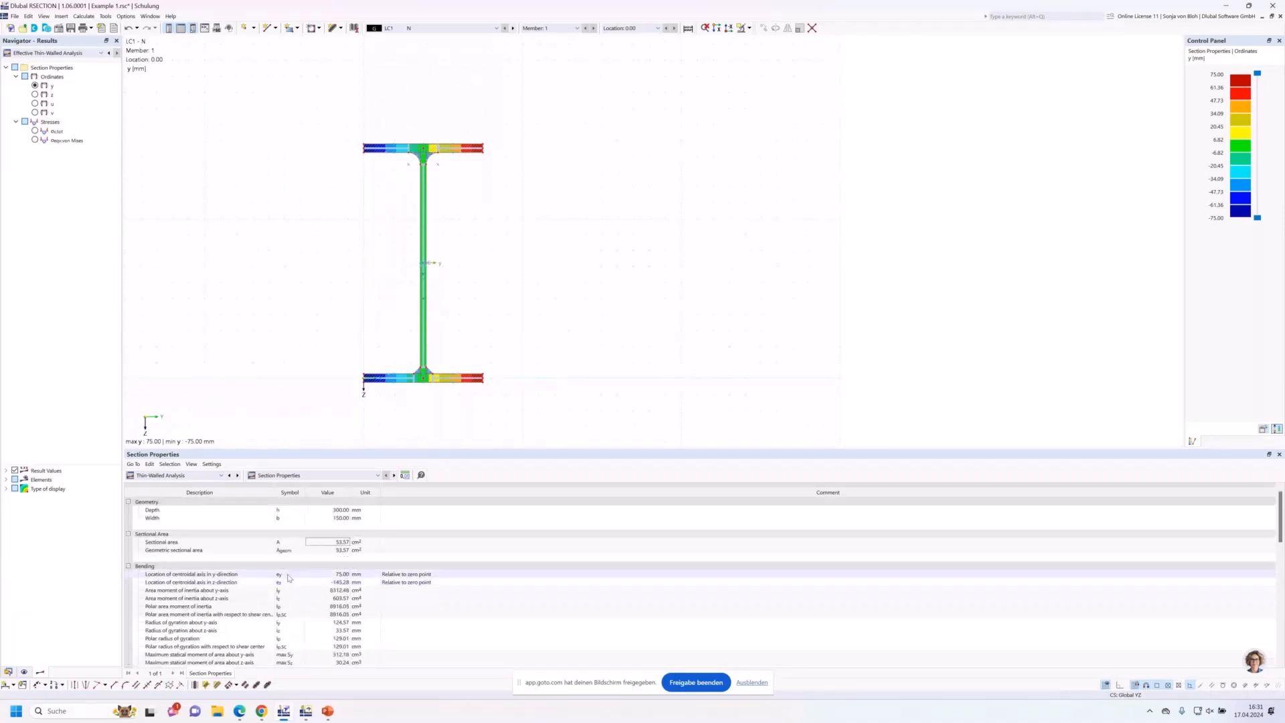
left_click(341, 543)
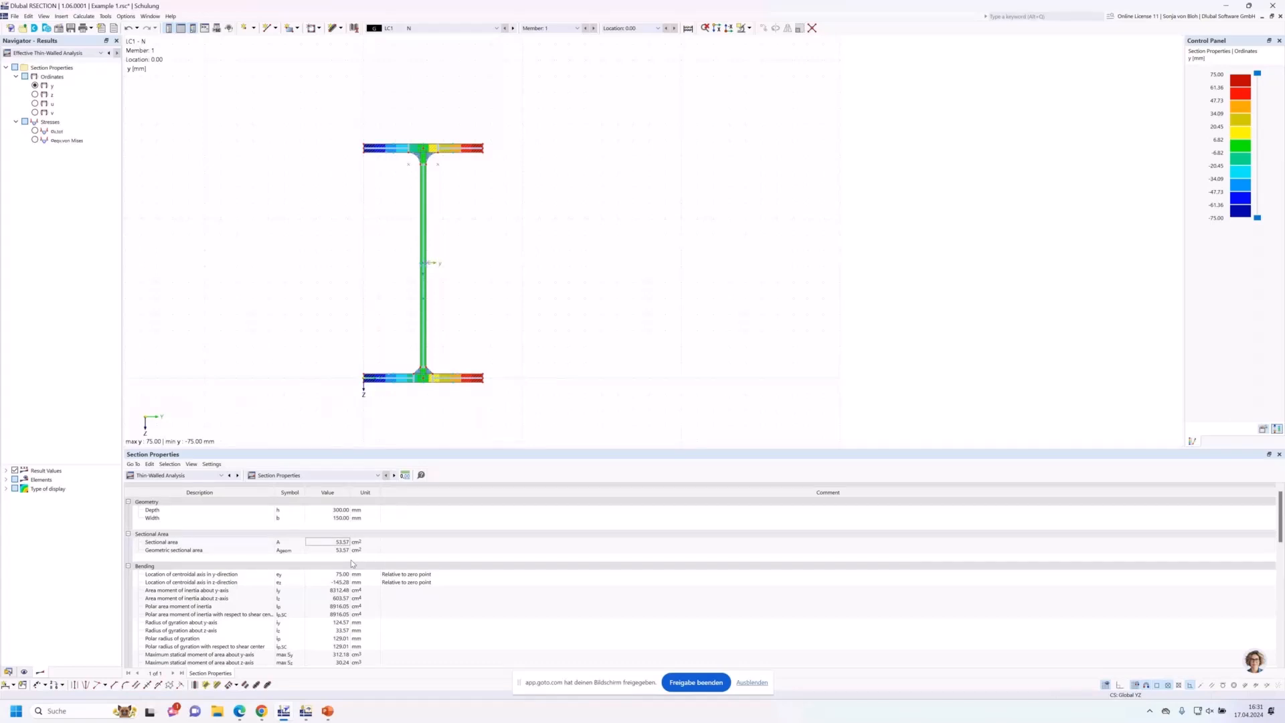
Switch the results table to the section properties of the Effective Thin-Walled Analysis
left_click(220, 475)
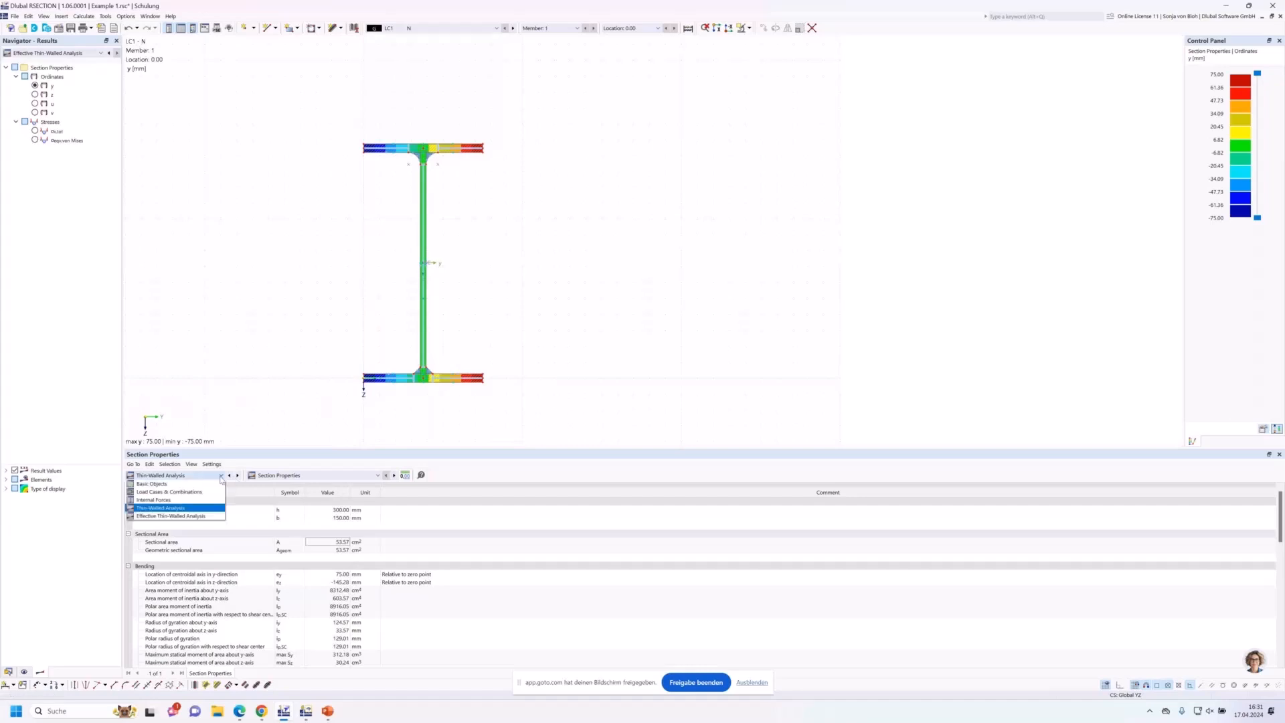
left_click(187, 515)
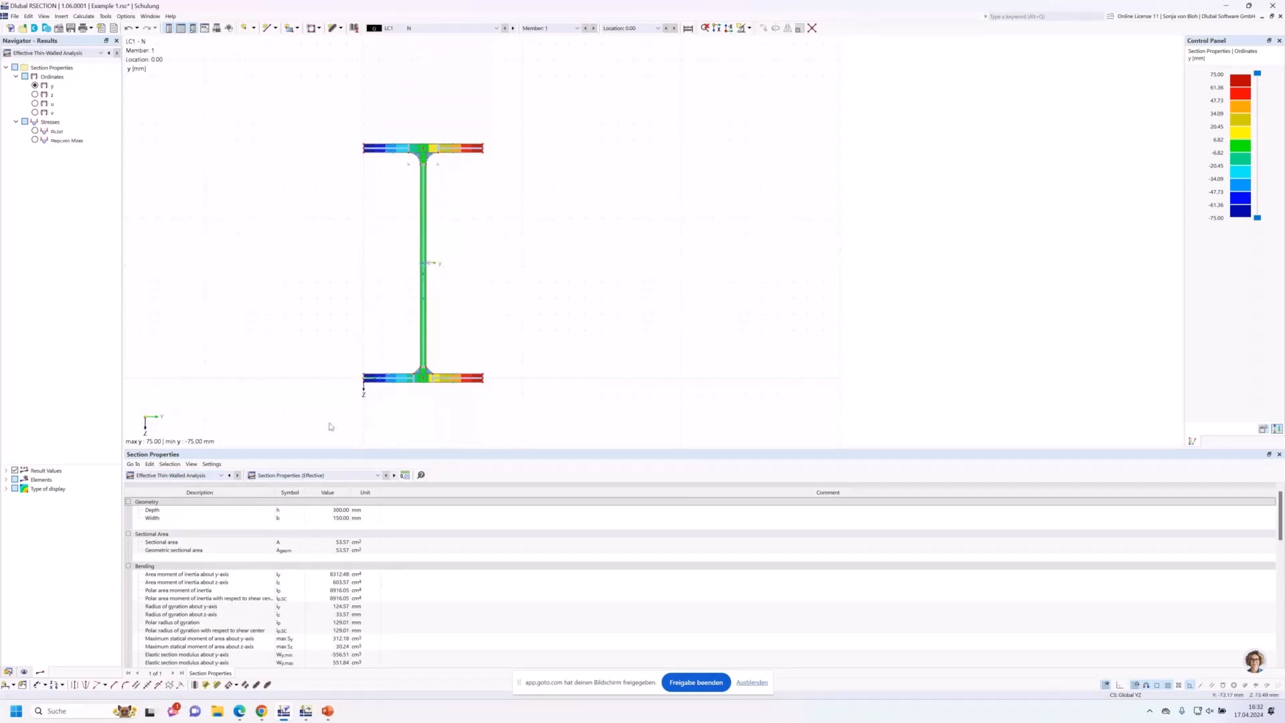
scroll(403, 280, "up", 1)
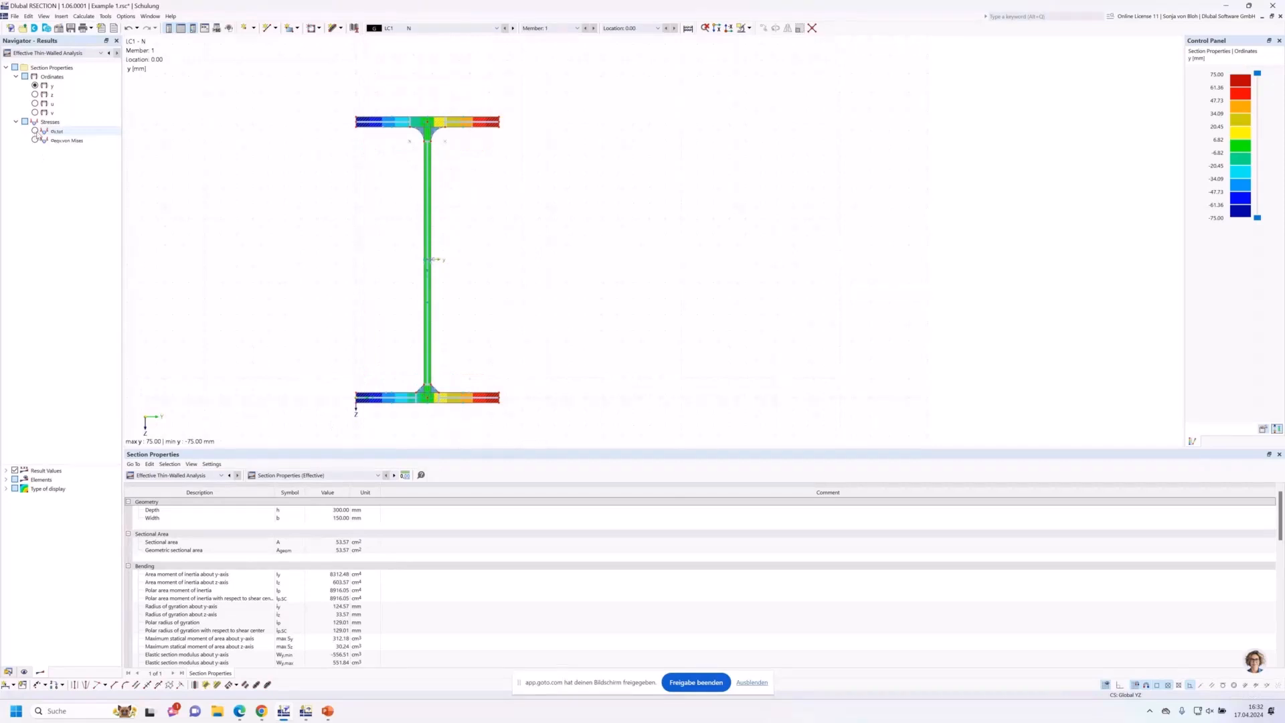
Display the total normal stress σx,tot of load case LC1 on the section and inspect its distribution
left_click(36, 131)
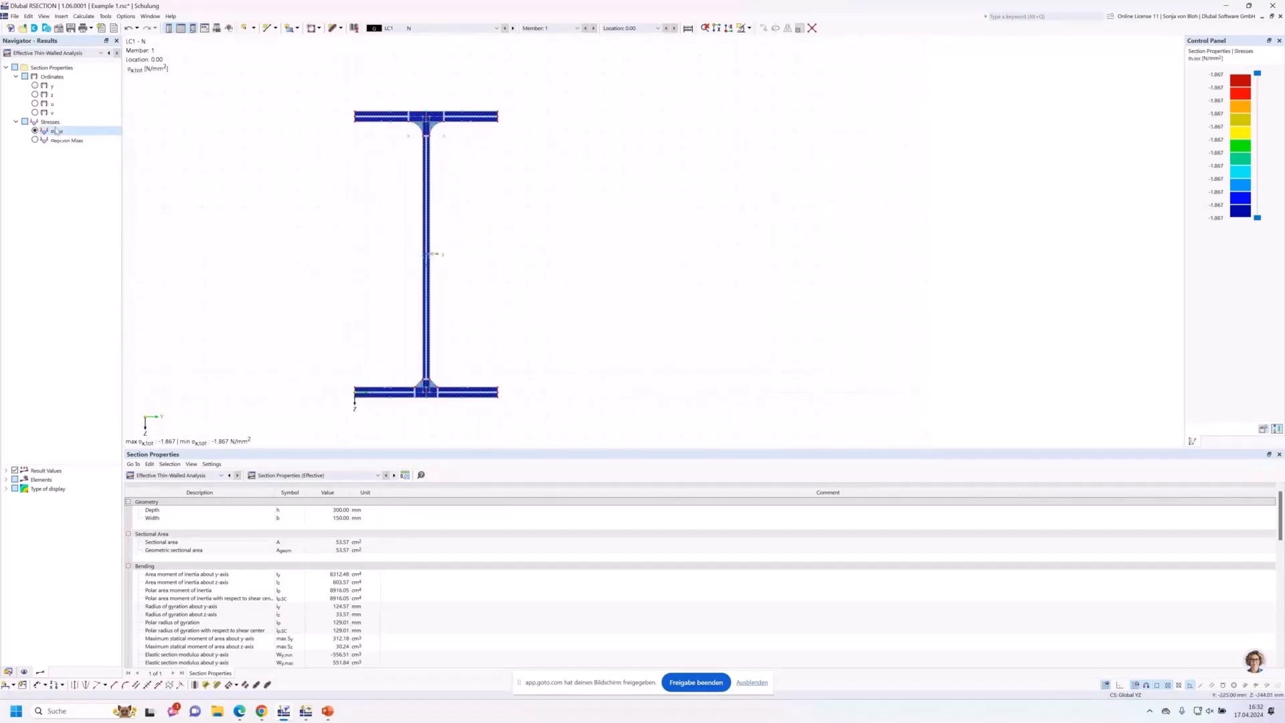
scroll(414, 138, "up", 2)
scroll(403, 141, "down", 3)
scroll(422, 286, "up", 2)
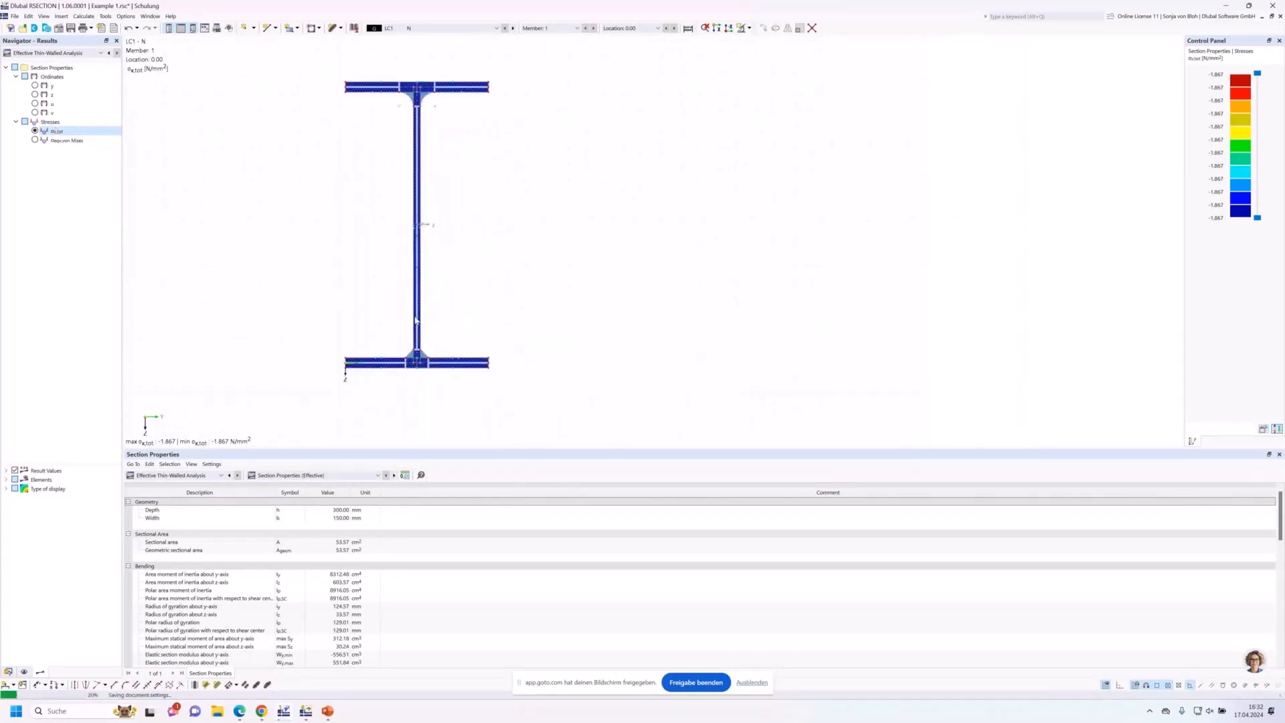
scroll(401, 315, "down", 1)
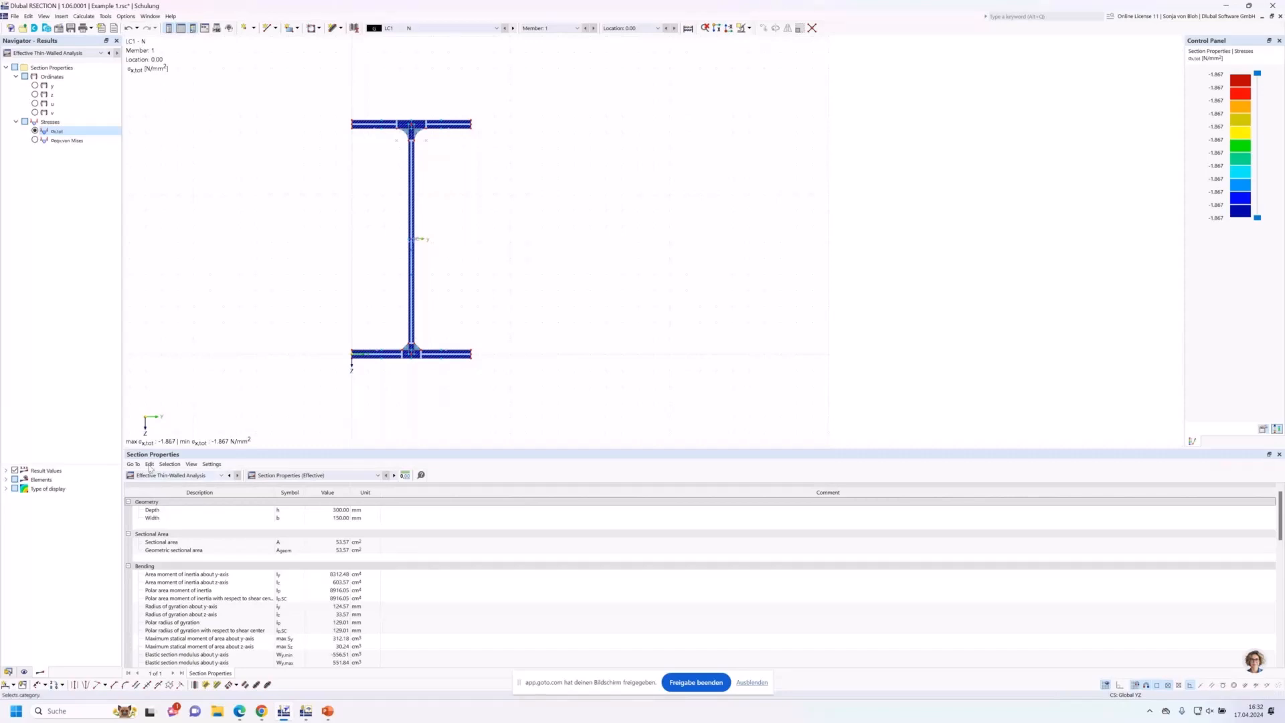
Replace the section's material with S355 of the EN 1993-1-1 steel series from the library and recalculate all results
left_click(8, 671)
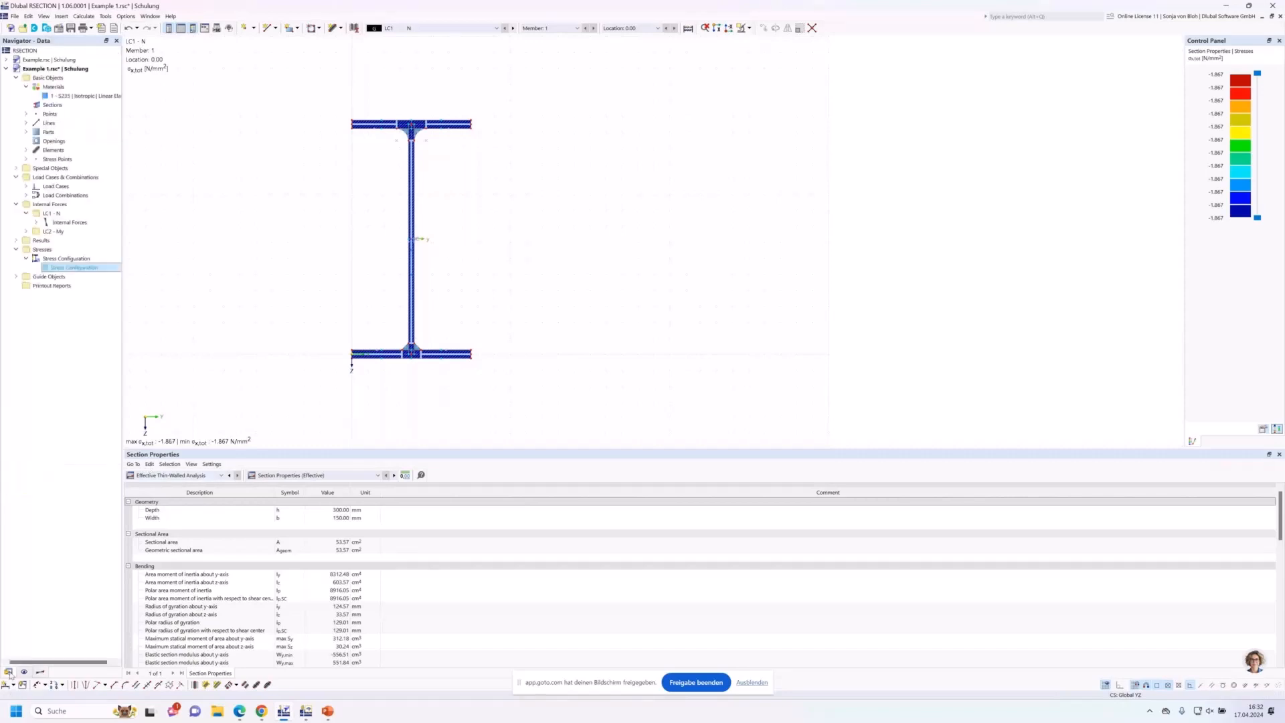
double_click(61, 98)
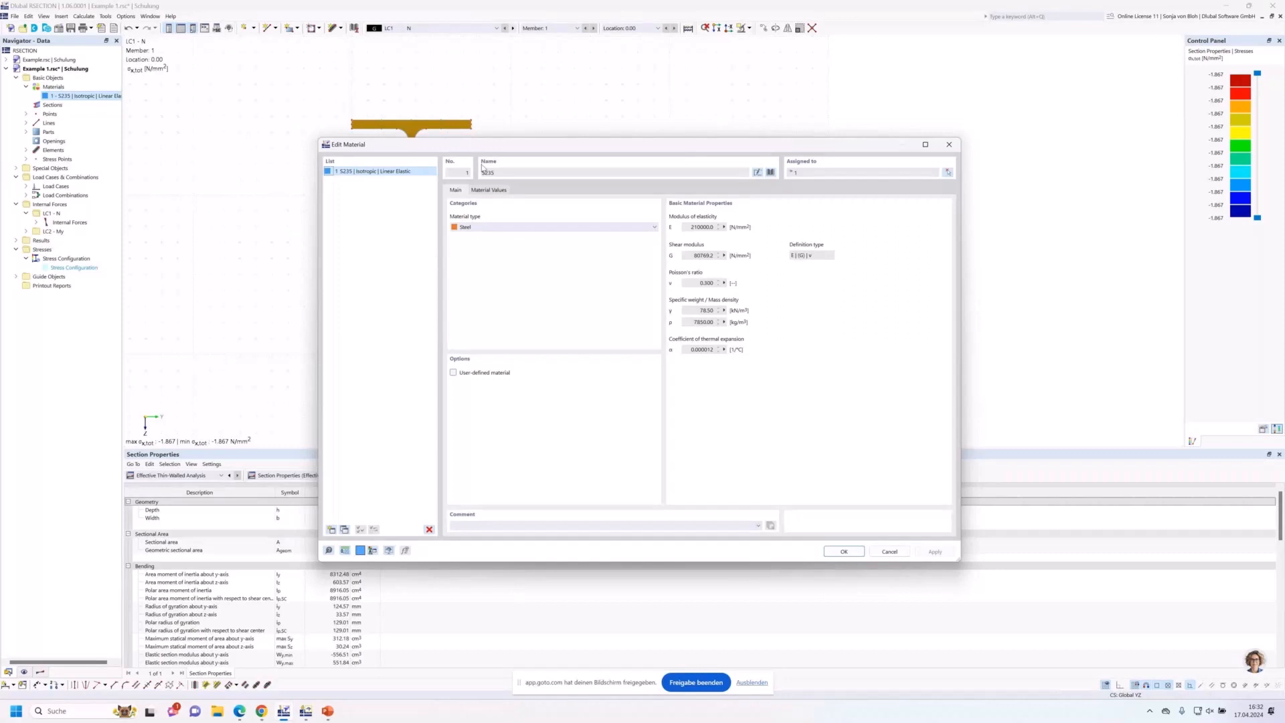
left_click(770, 172)
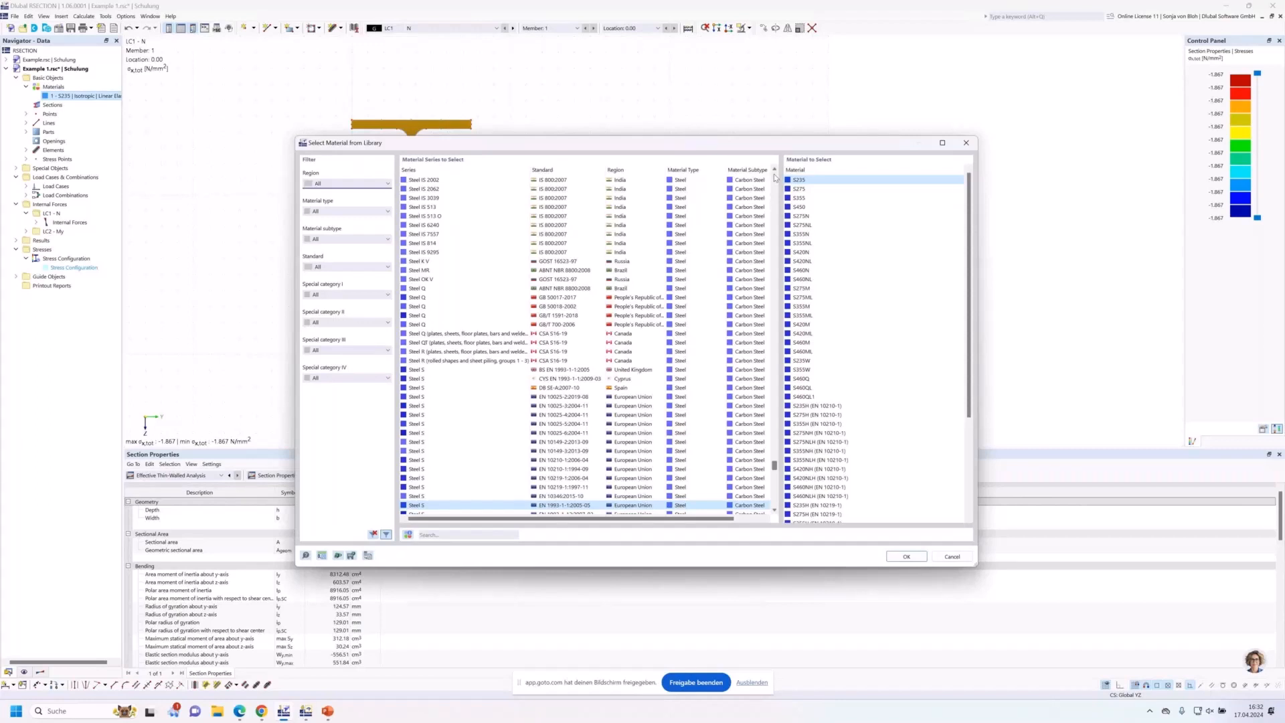
left_click(821, 197)
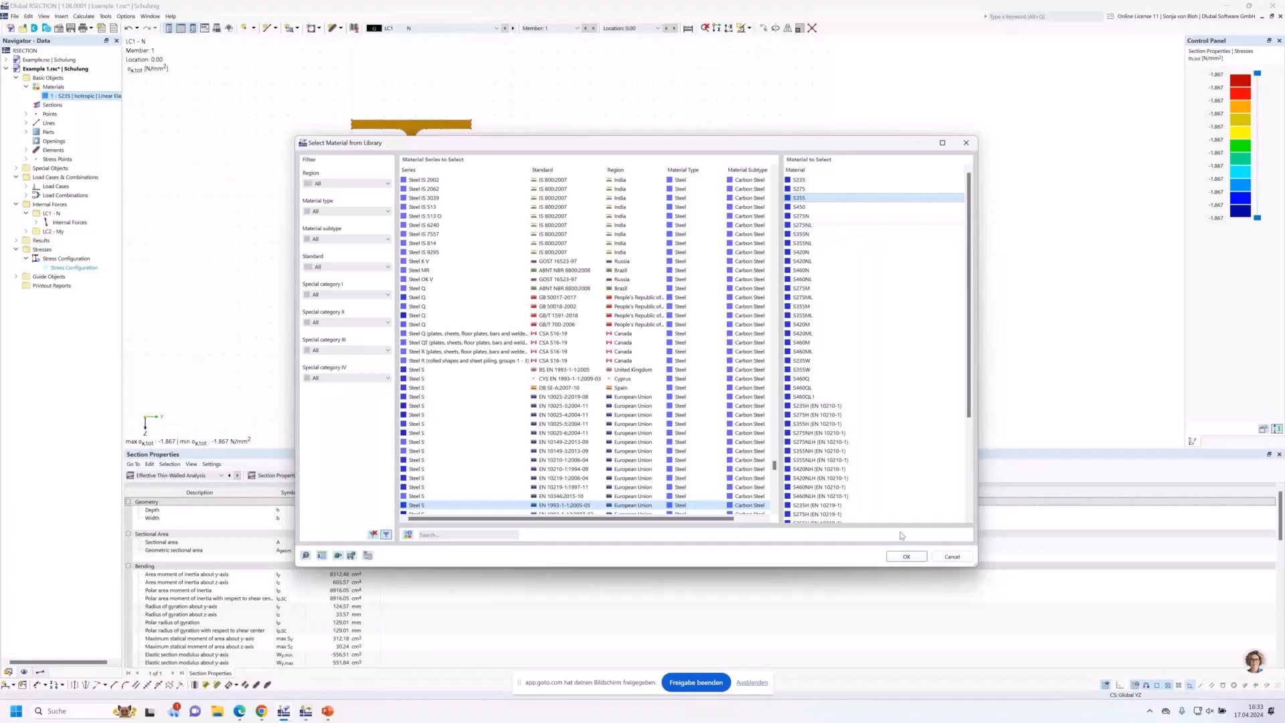
left_click(906, 556)
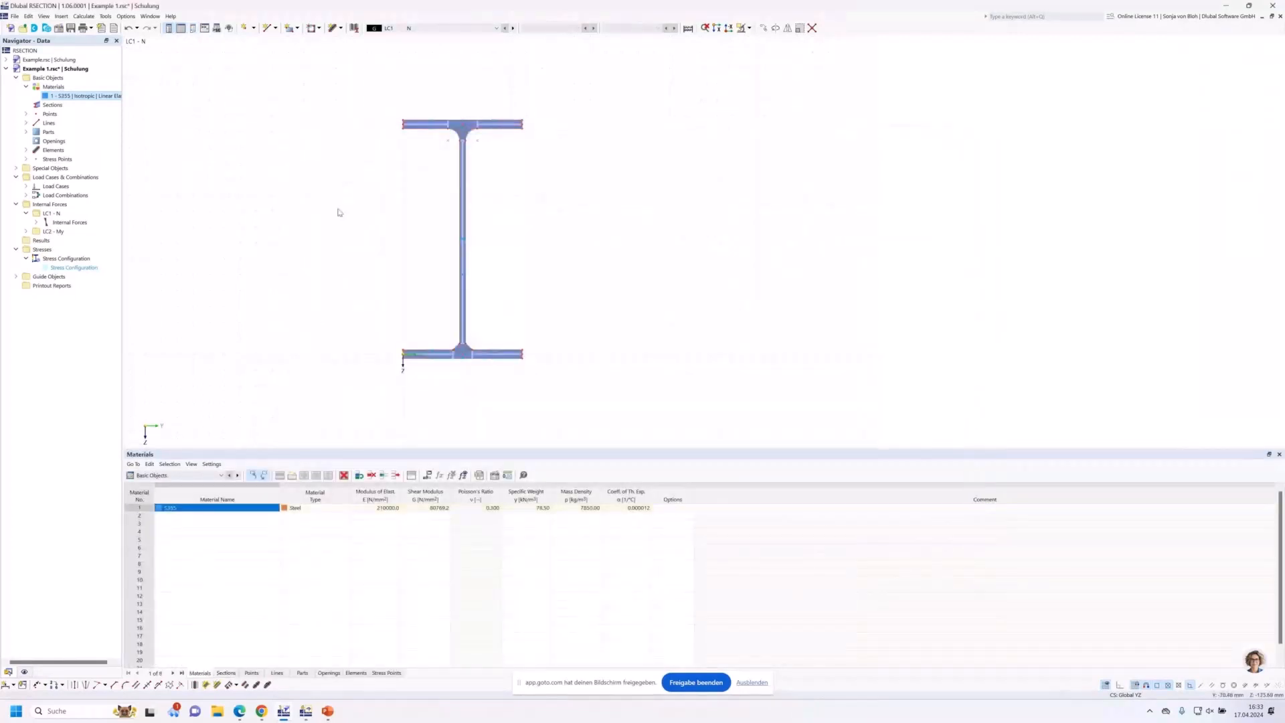
left_click(83, 17)
left_click(82, 25)
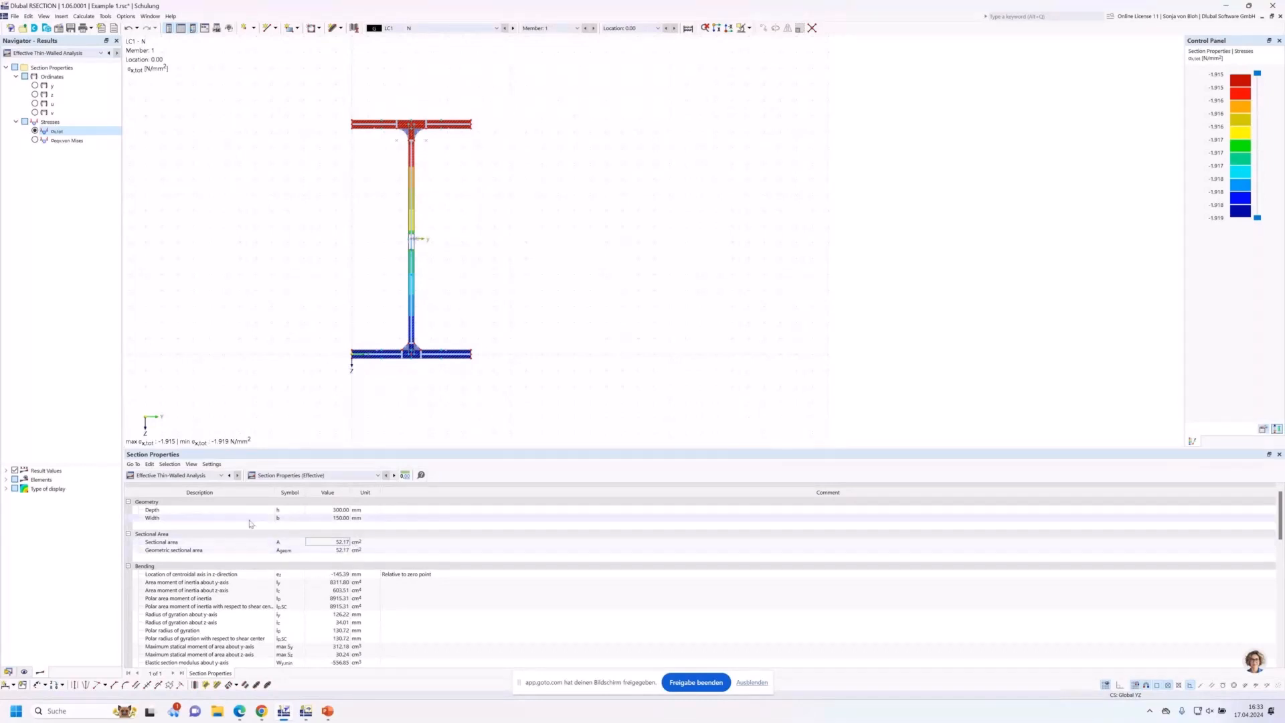
Show the Thin-Walled Analysis section properties in the results table to compare the sectional area with the effective one
left_click(189, 476)
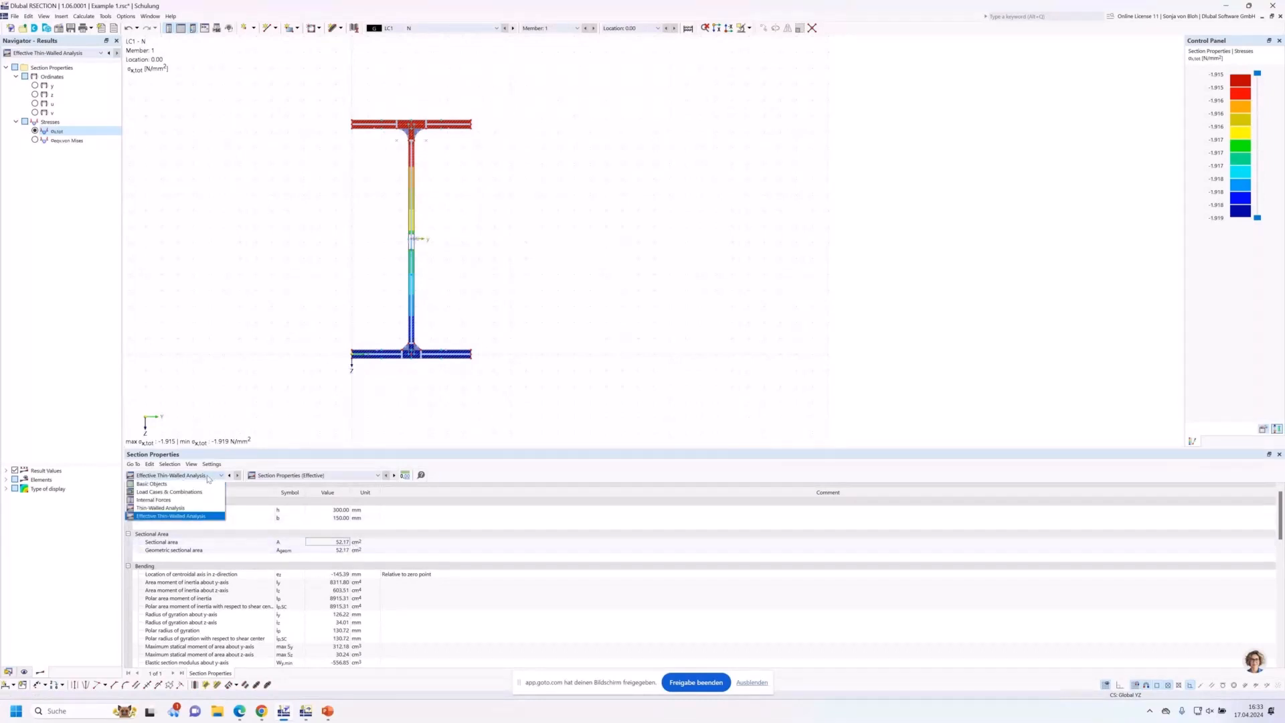
left_click(176, 508)
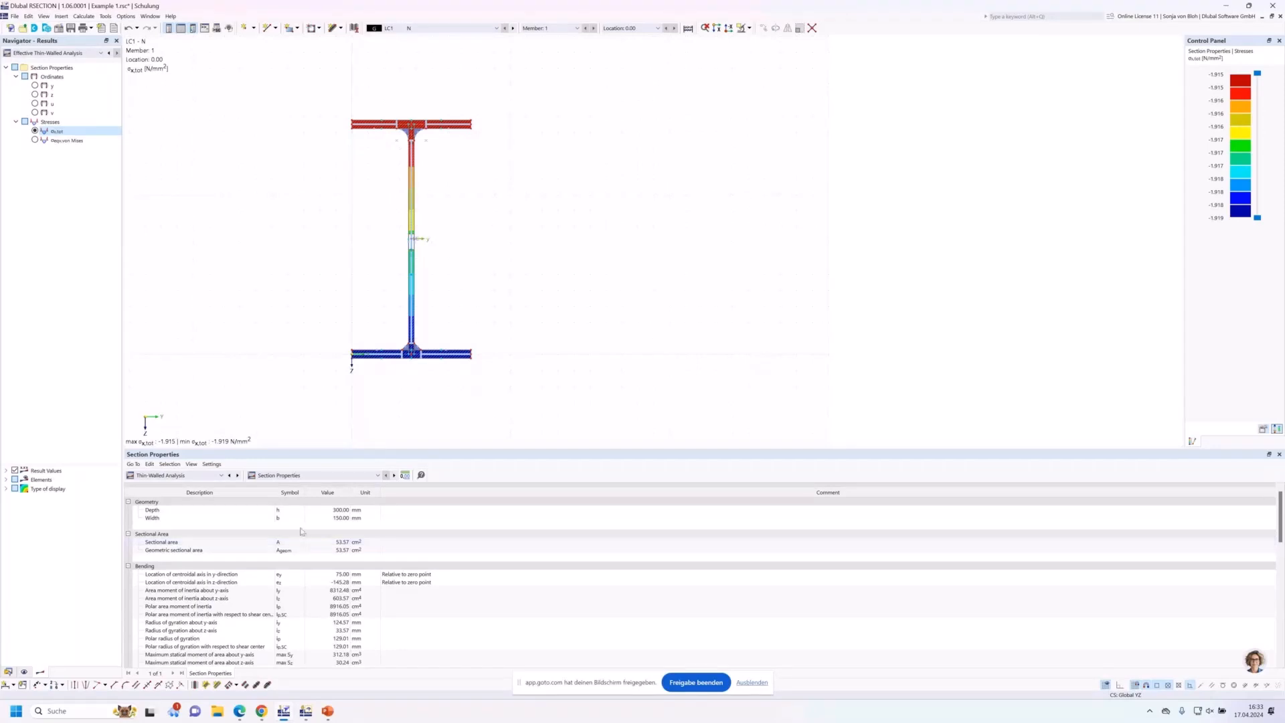
left_click(374, 477)
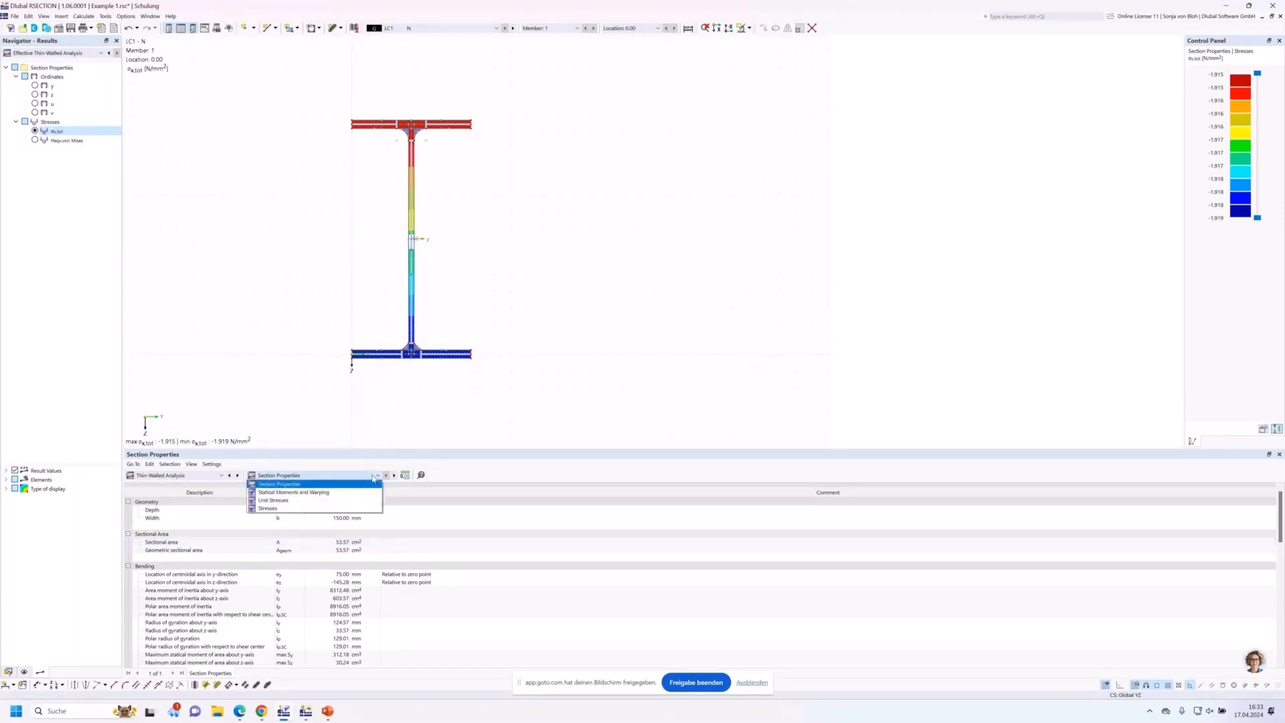
left_click(225, 477)
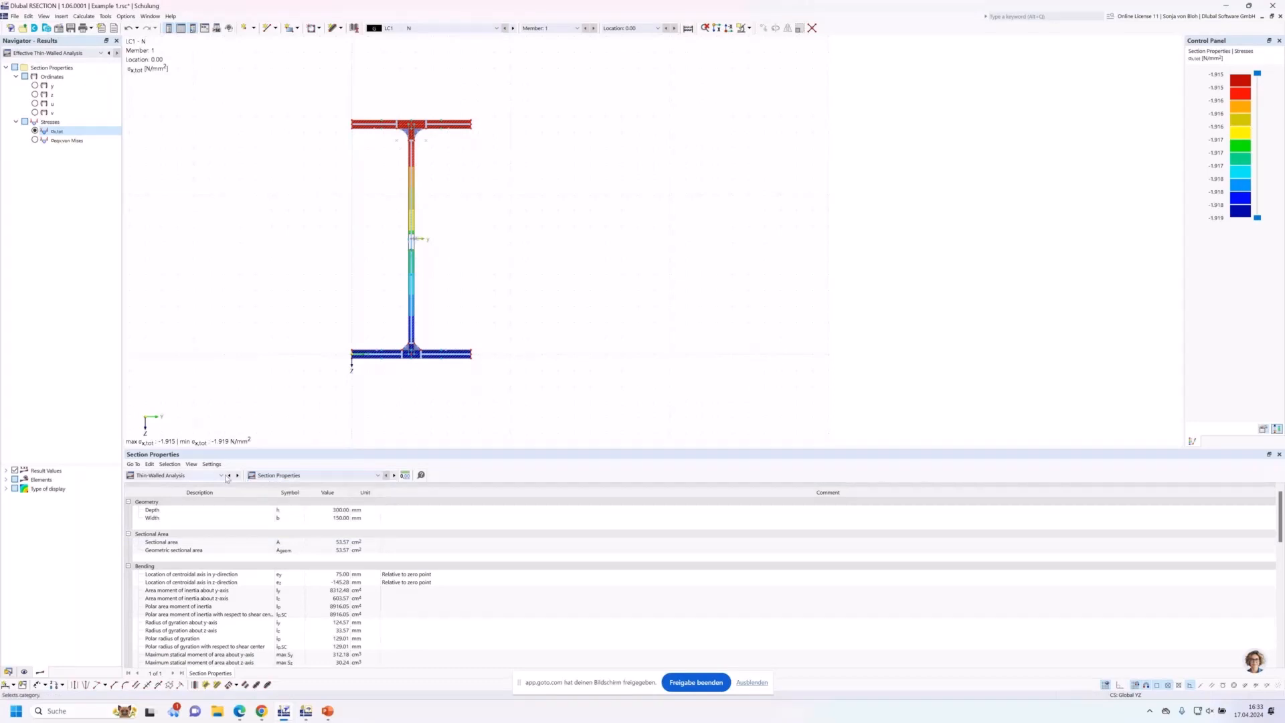
Open the Effective Thin-Walled Analysis section classification according to EN 1993-1-1 and enlarge the results table
left_click(225, 477)
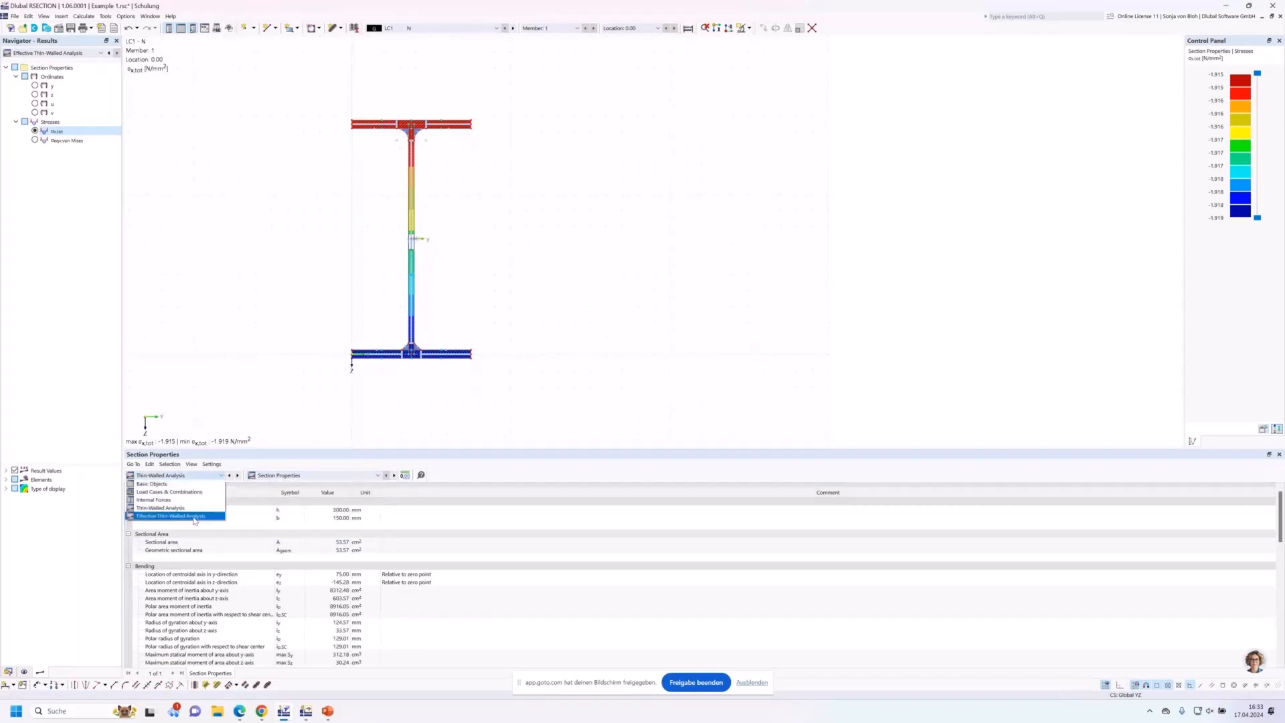
left_click(218, 492)
left_click(308, 475)
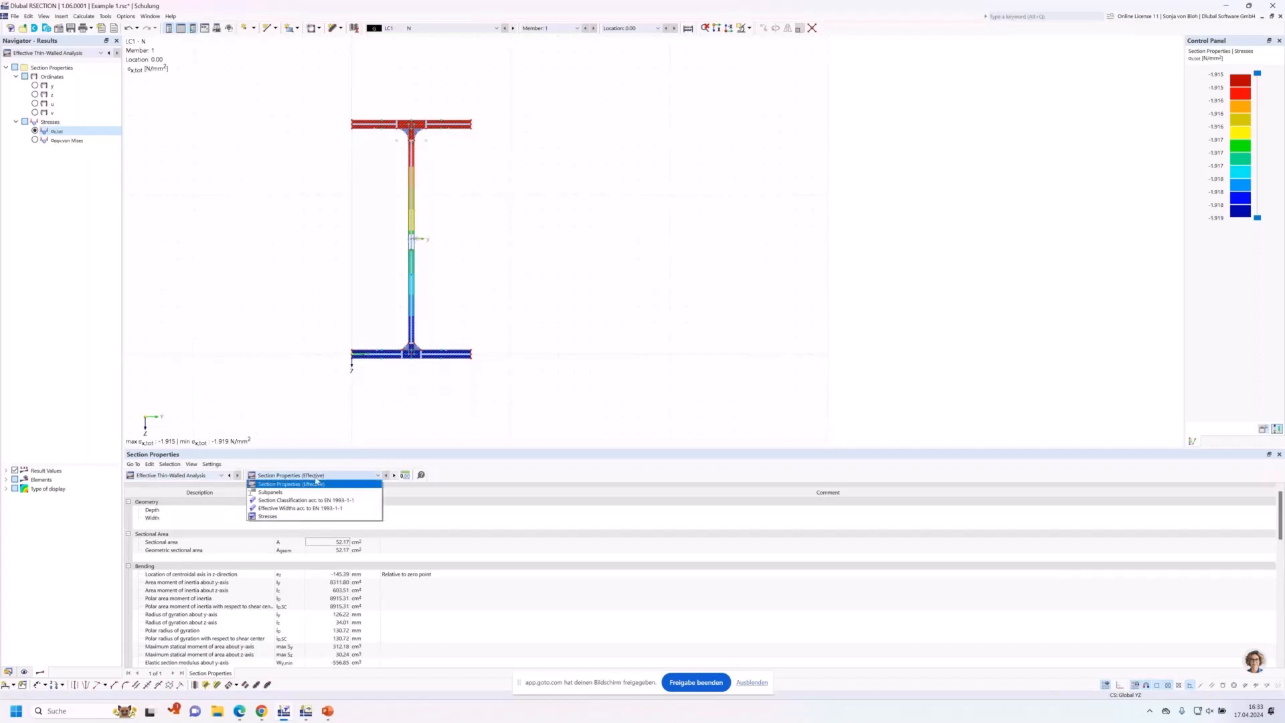
left_click(297, 501)
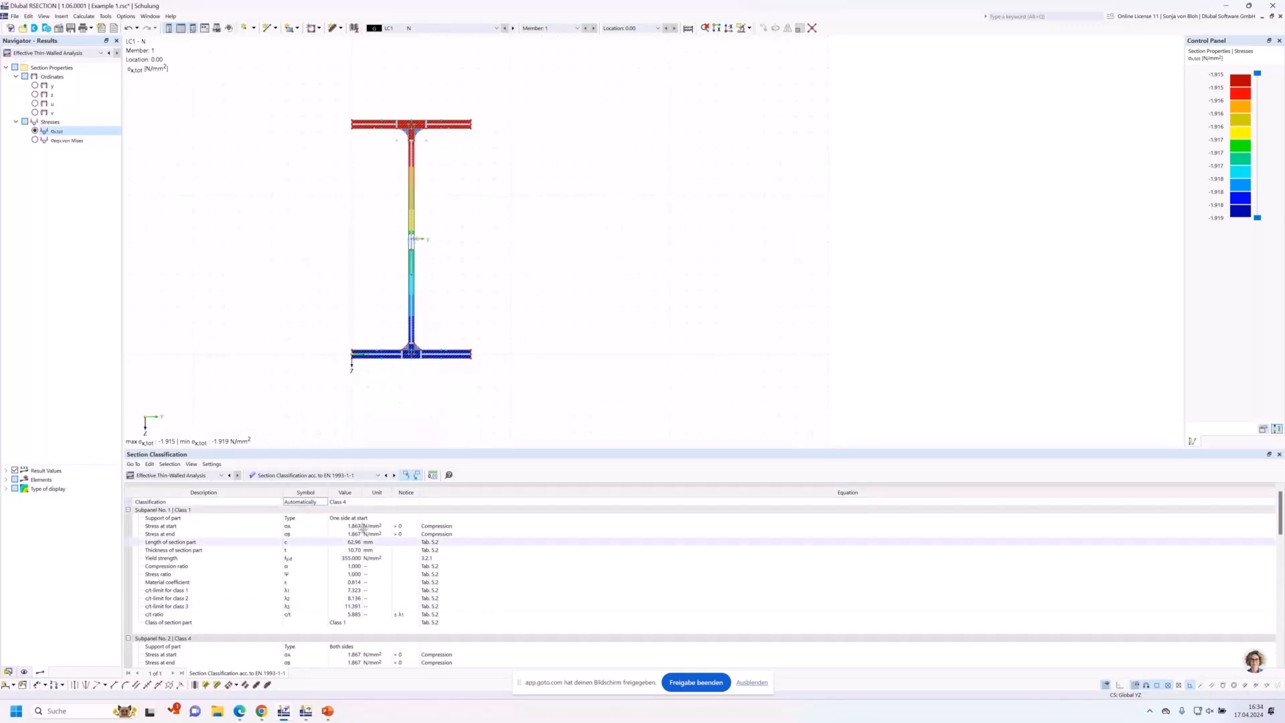
left_click_drag(353, 447, 342, 366)
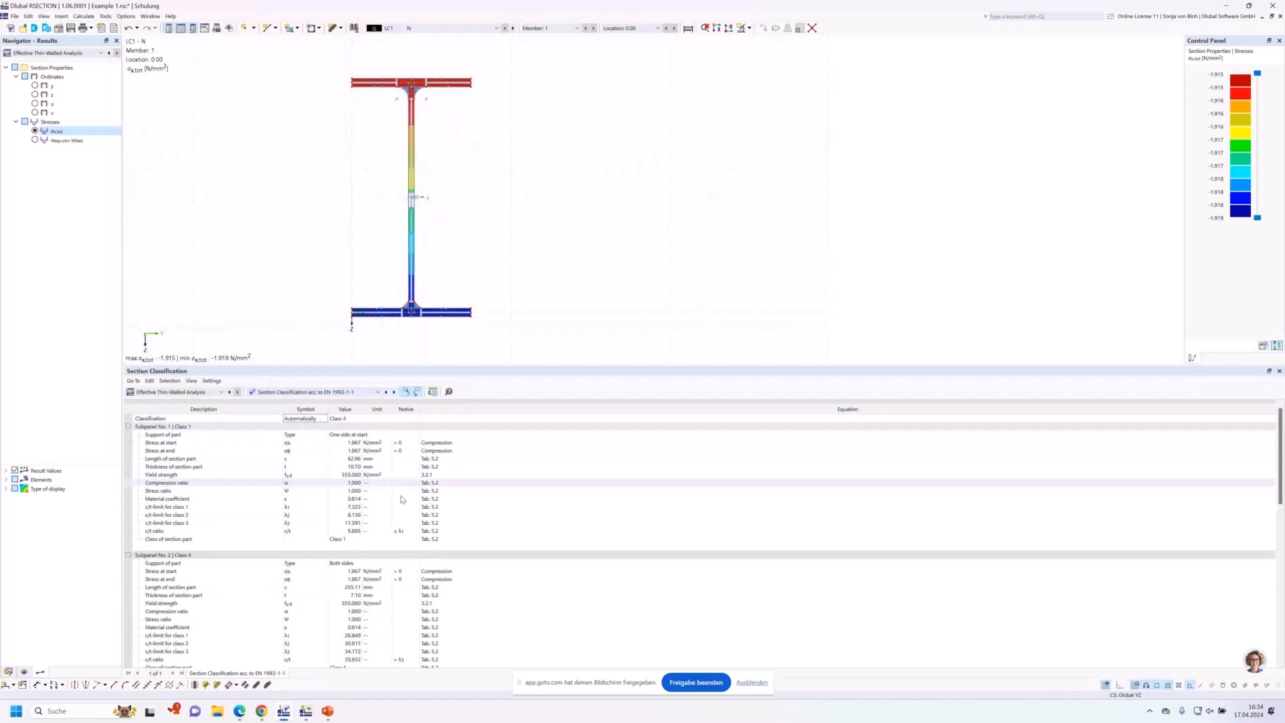
Select the web to highlight its subpanel No. 2 and examine its c/t limits, class and ineffective zone
scroll(401, 499, "down", 2)
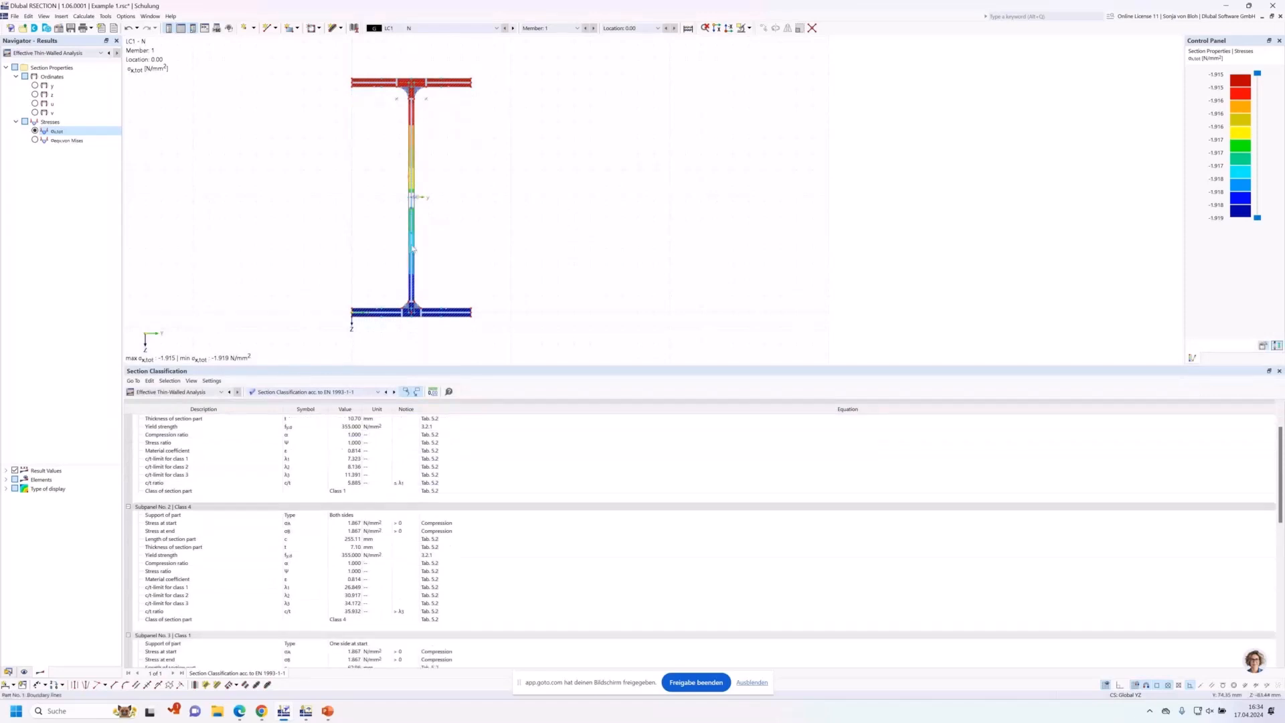
left_click(413, 186)
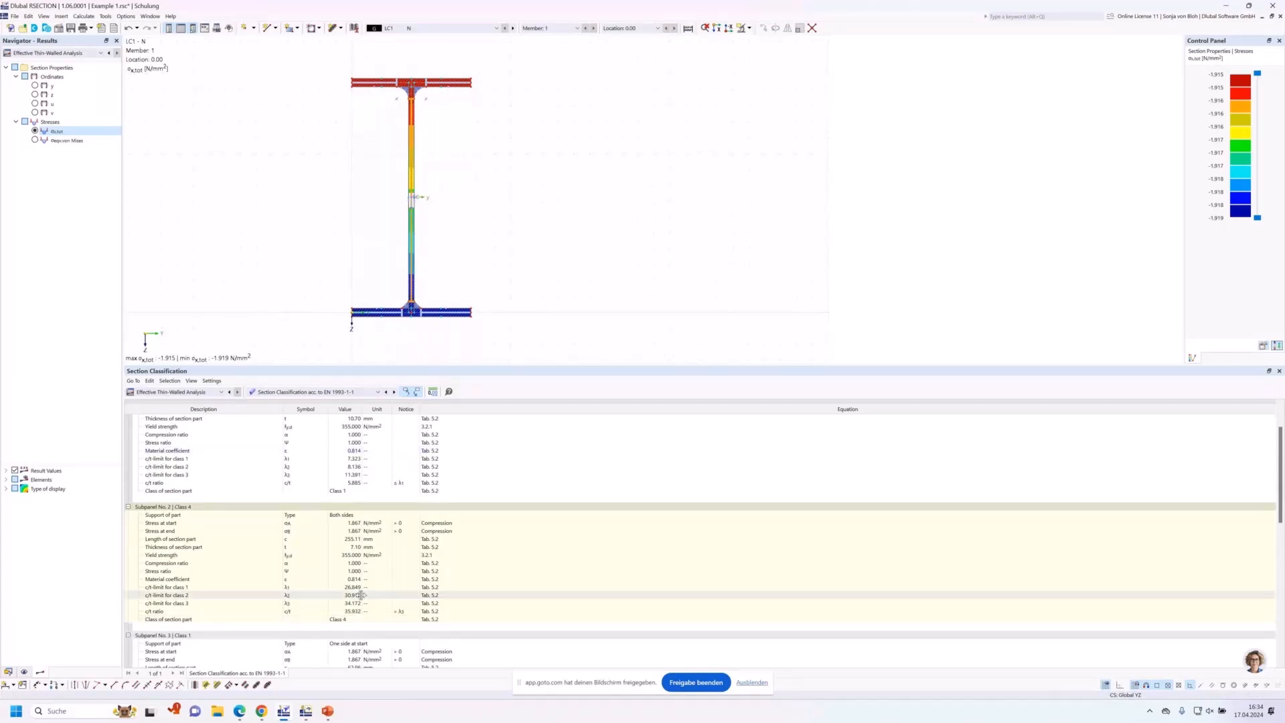
scroll(428, 194, "up", 5)
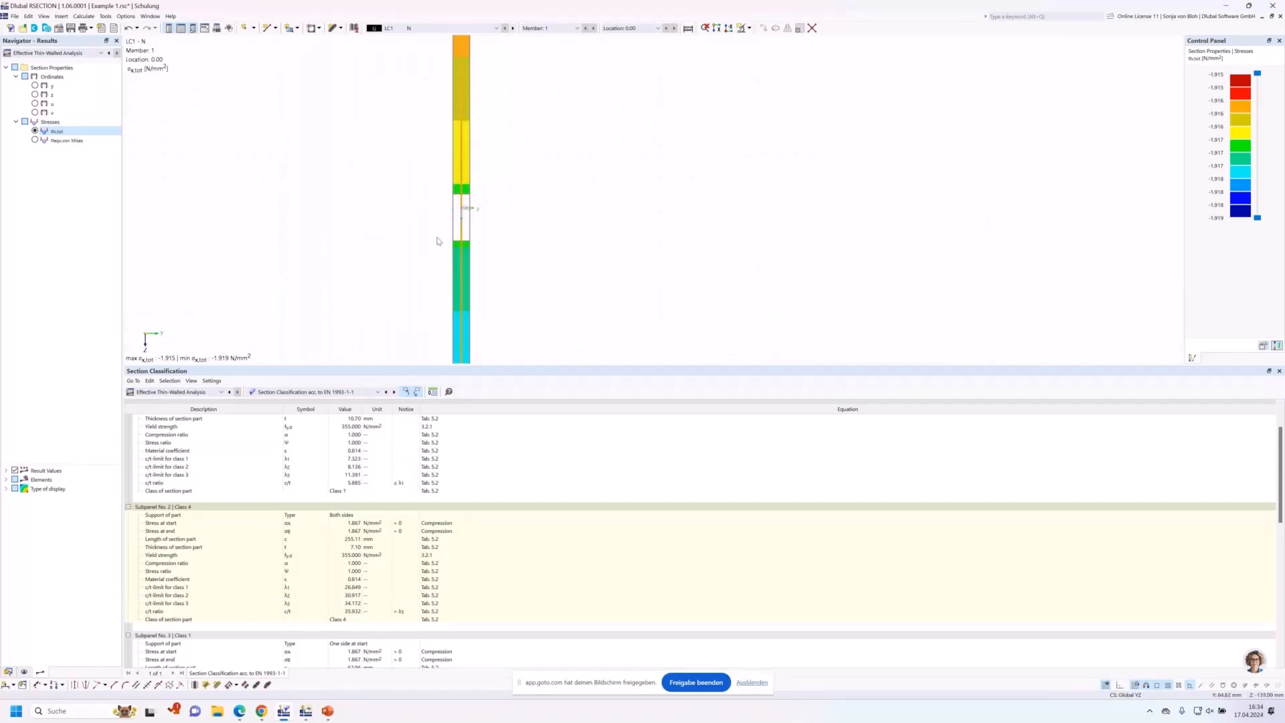
scroll(310, 218, "down", 5)
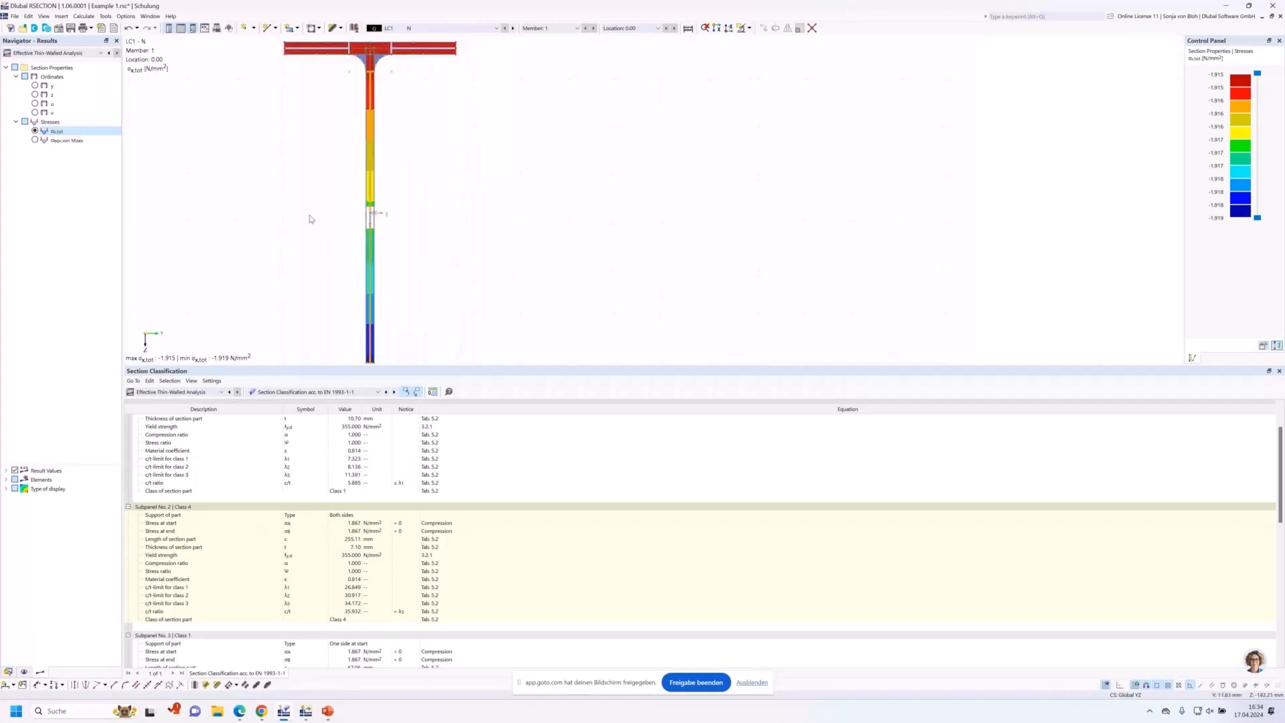
middle_click_drag(313, 223, 402, 221)
scroll(364, 218, "up", 3)
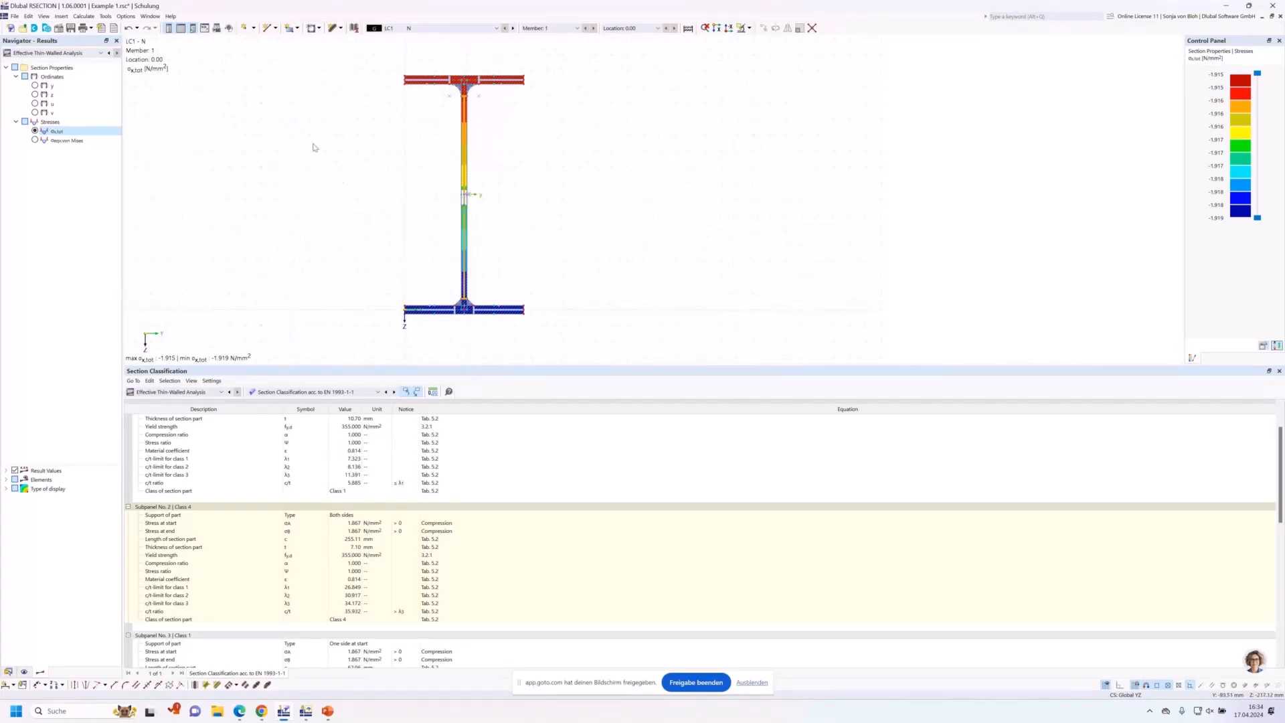
Turn off the coloured isobands so stresses appear as diagrams, and shrink the results table to enlarge the section view
left_click(6, 488)
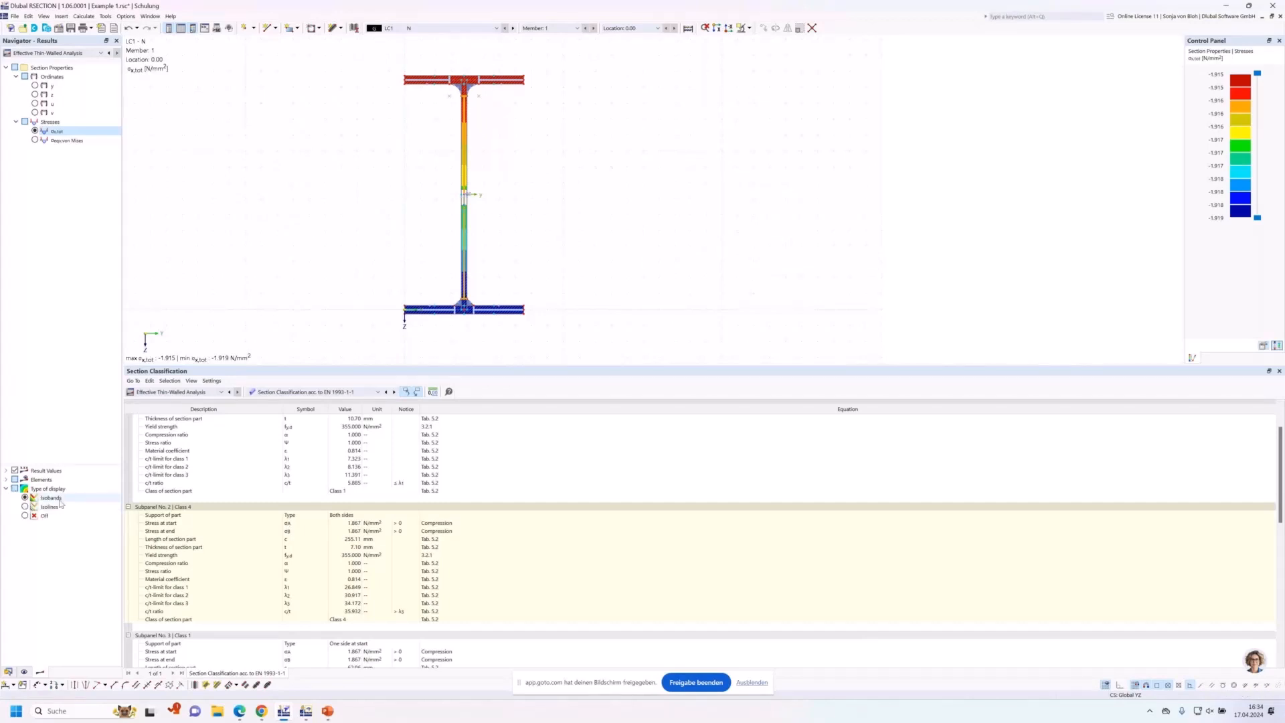
left_click(42, 515)
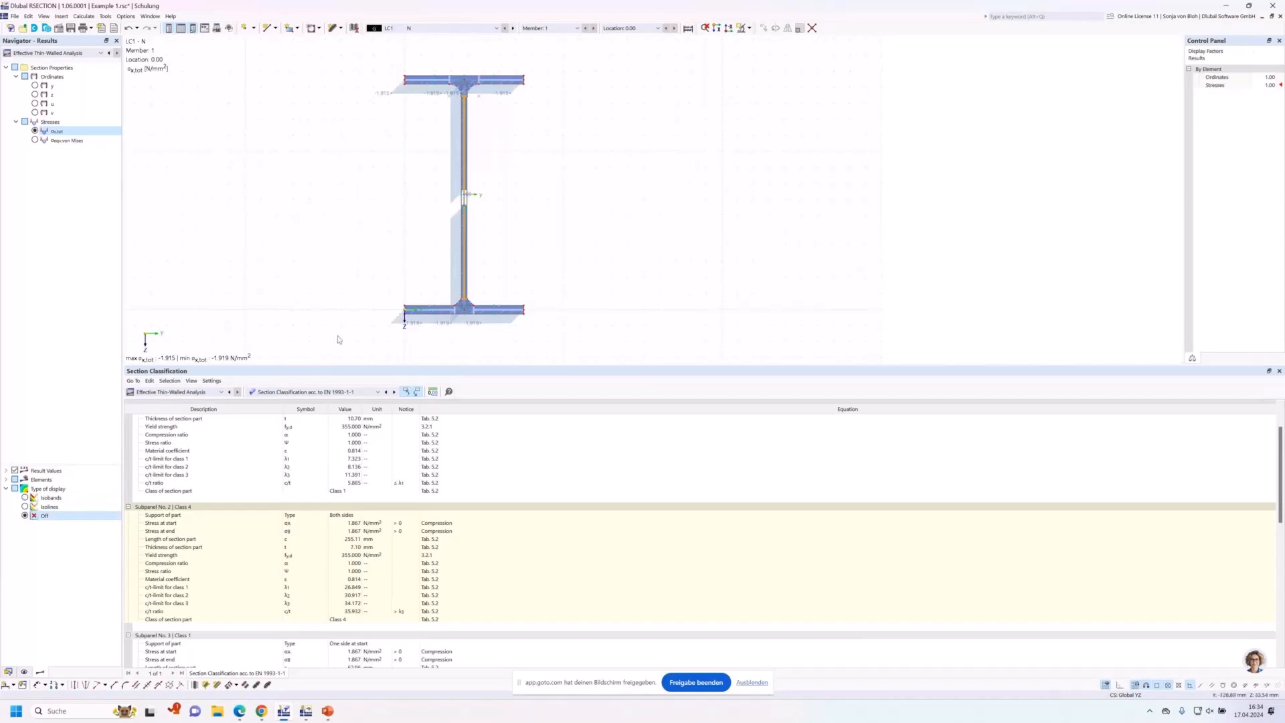
left_click_drag(320, 366, 343, 481)
scroll(370, 234, "up", 1)
middle_click_drag(381, 287, 366, 298)
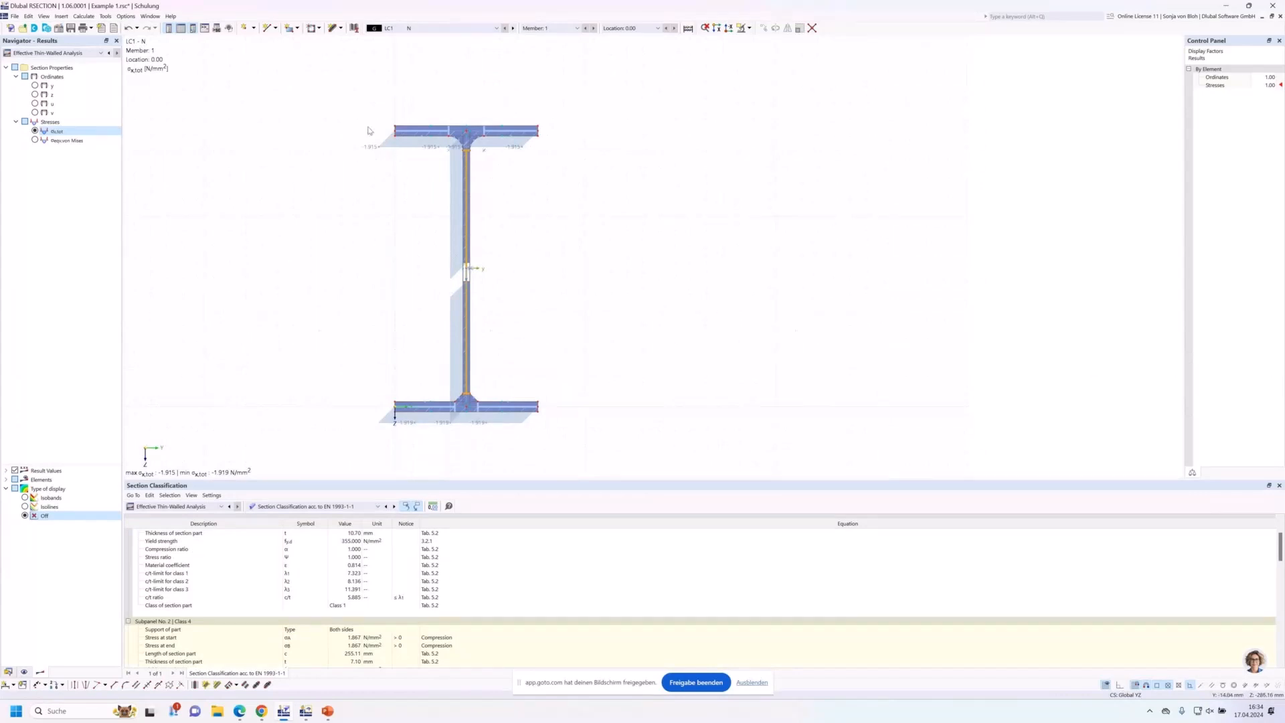
Switch the graphical results to Thin-Walled Analysis and display the statical moments Sy and Sz one after the other
left_click(89, 54)
left_click(83, 61)
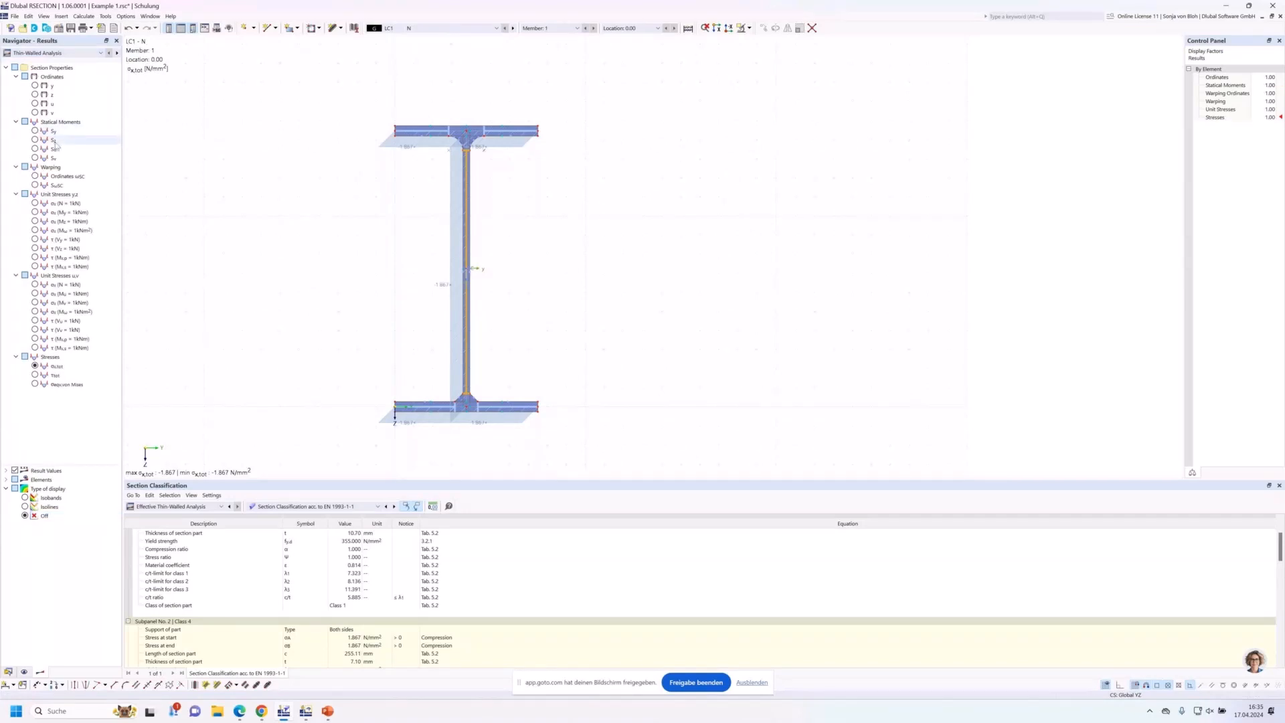
left_click(37, 132)
left_click(39, 140)
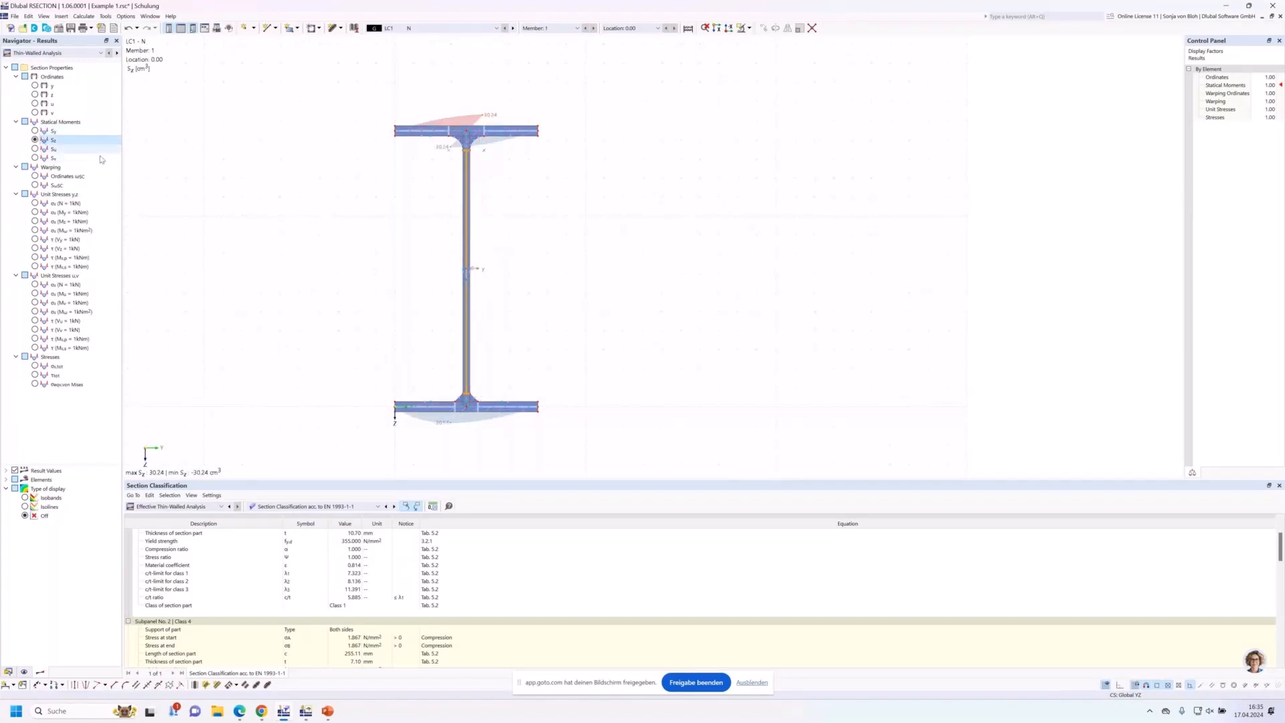
Show the Statical Moments and Warping table of the Thin-Walled Analysis
left_click(177, 507)
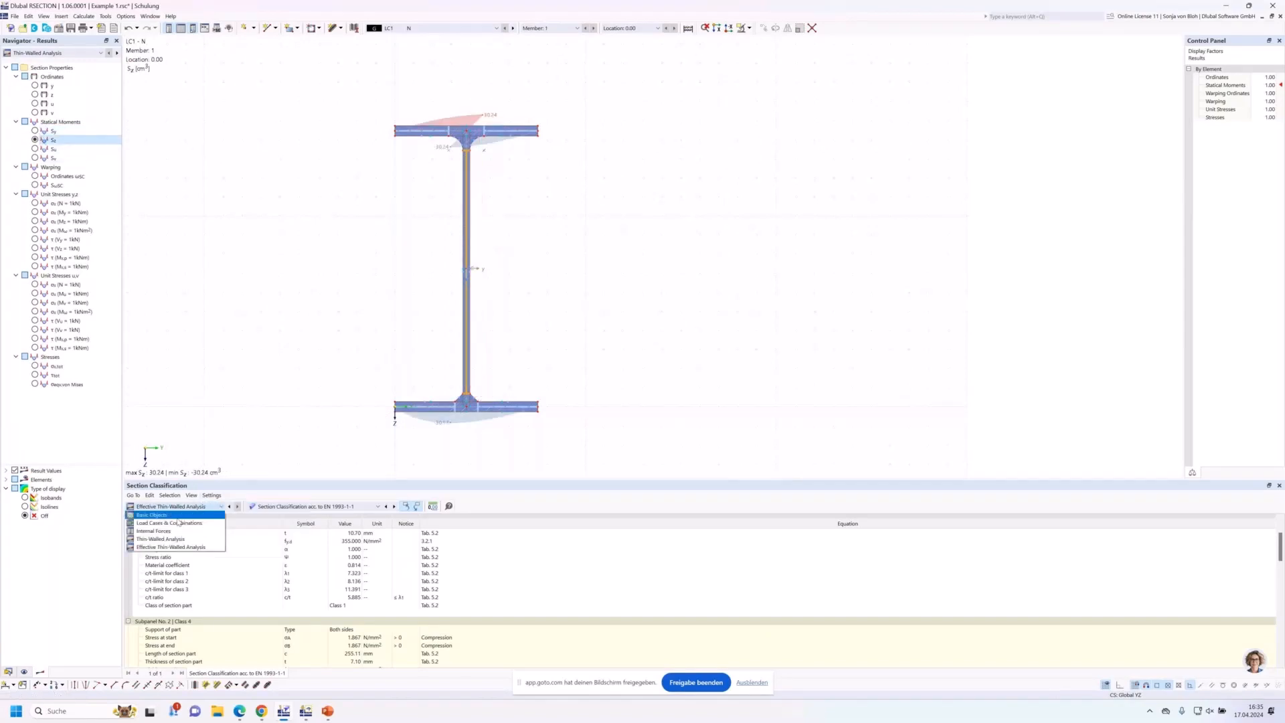
left_click(171, 540)
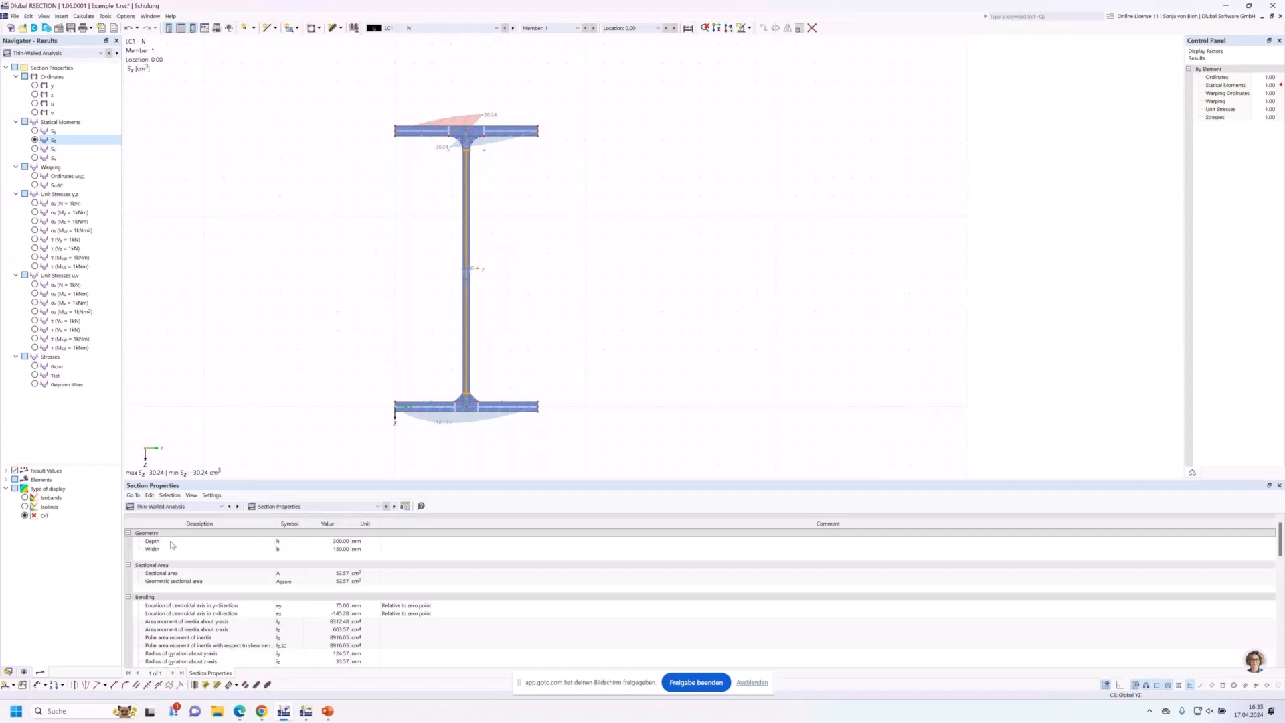
left_click(306, 509)
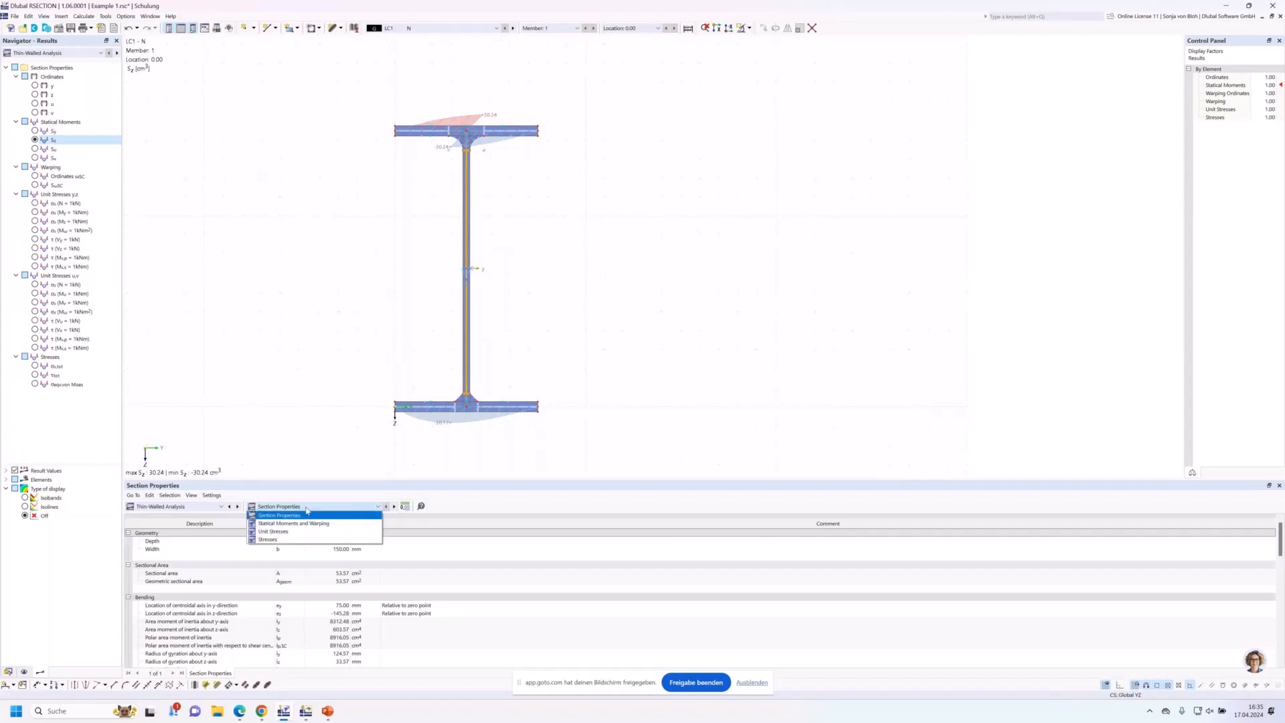
left_click(300, 523)
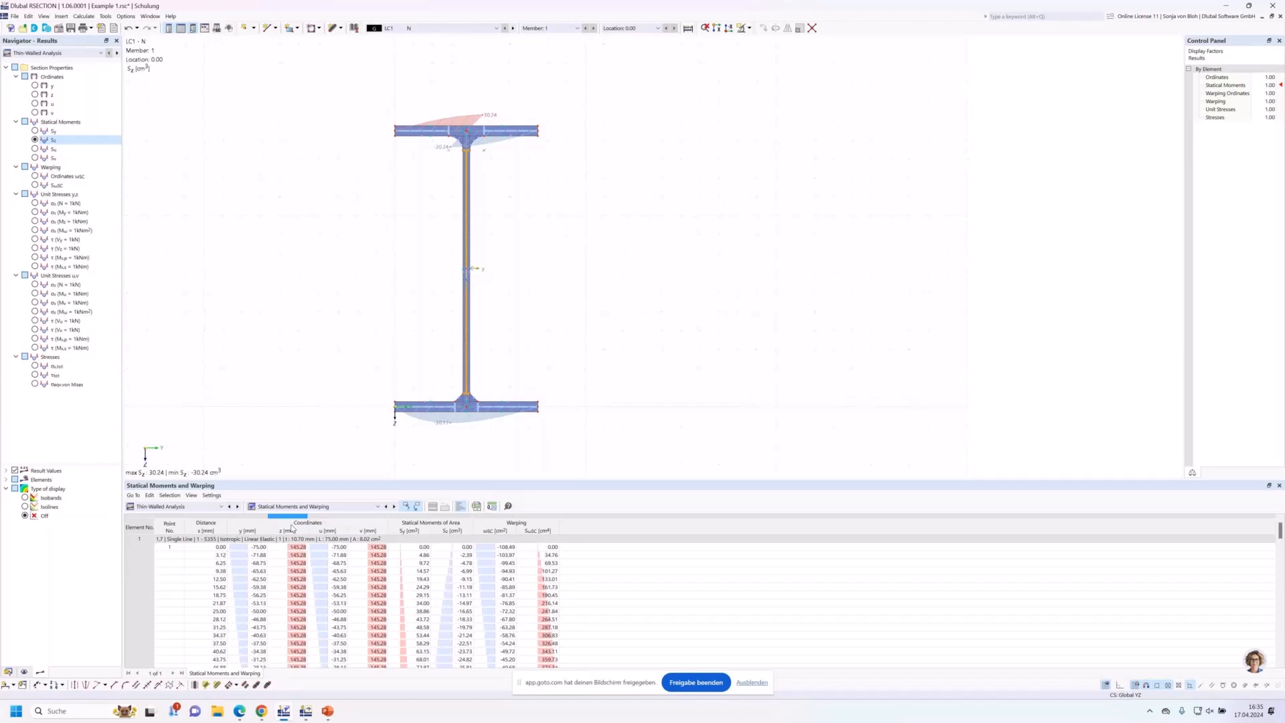
Open the Thin-Walled Analysis stresses table and list all stresses by stress points
left_click(347, 507)
left_click(277, 539)
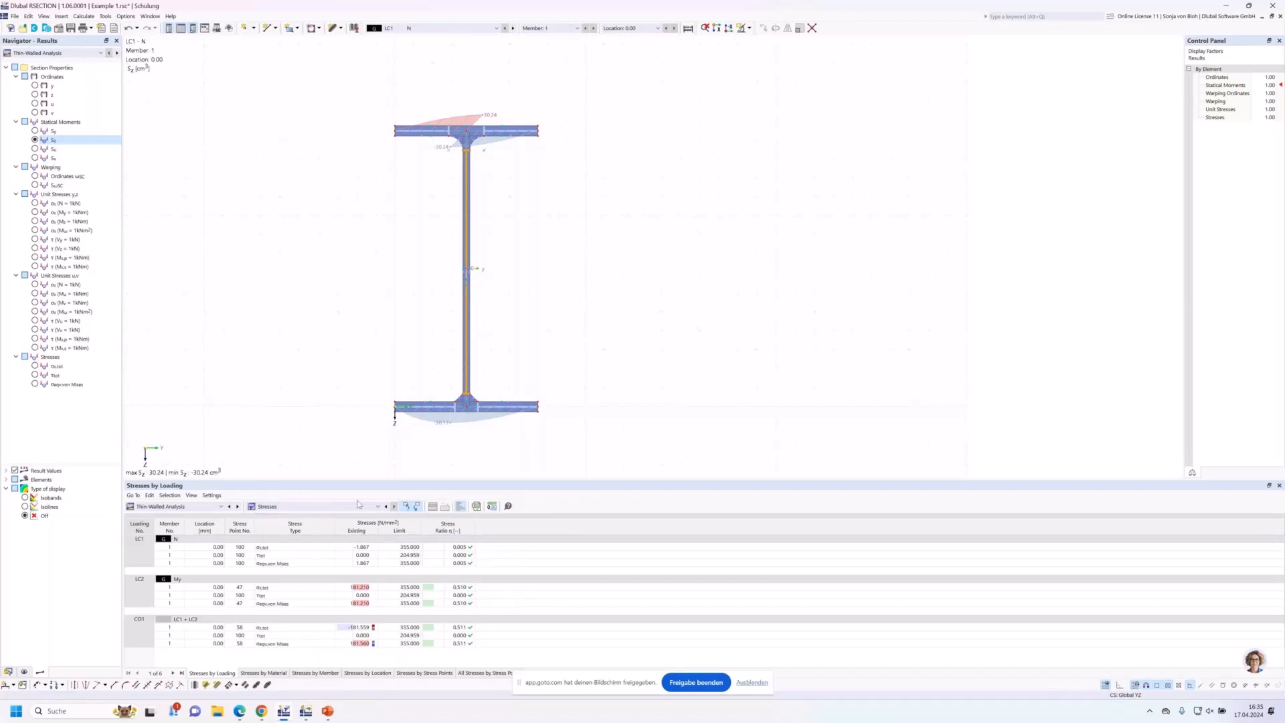
left_click(472, 673)
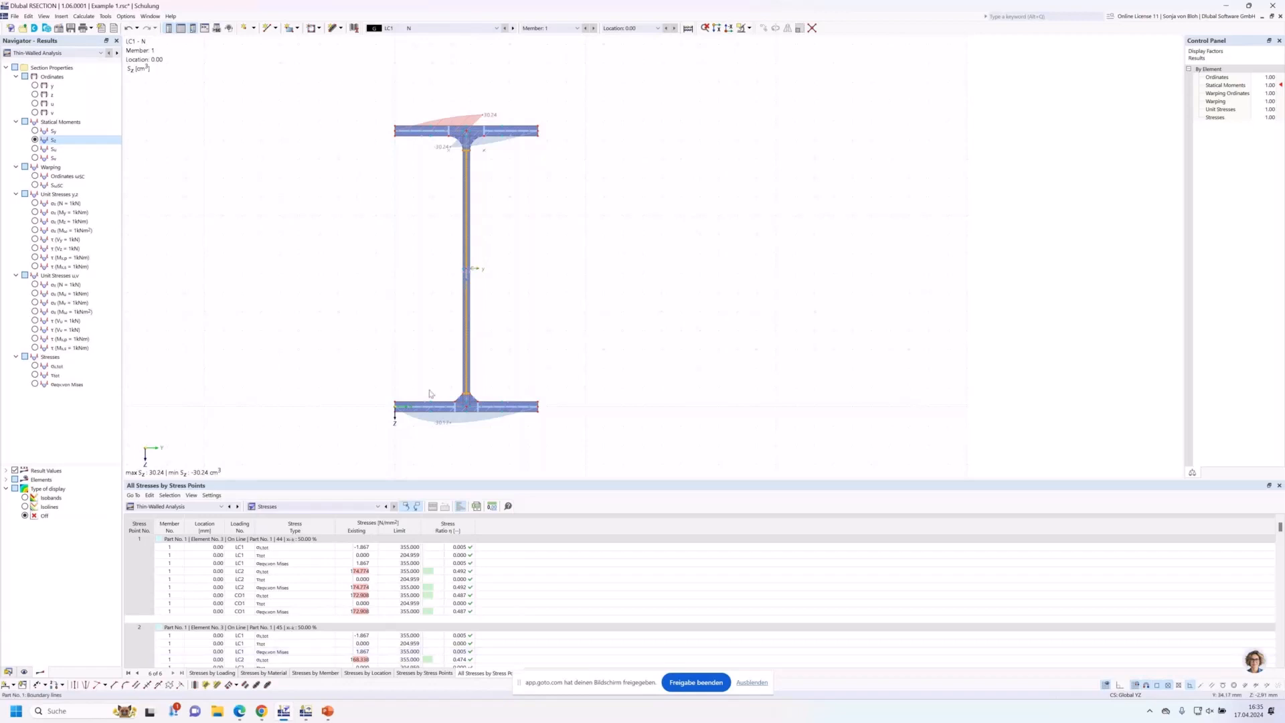
Hide the subpanels in the section view so the web's stress points can be picked
scroll(461, 265, "up", 4)
scroll(462, 265, "up", 2)
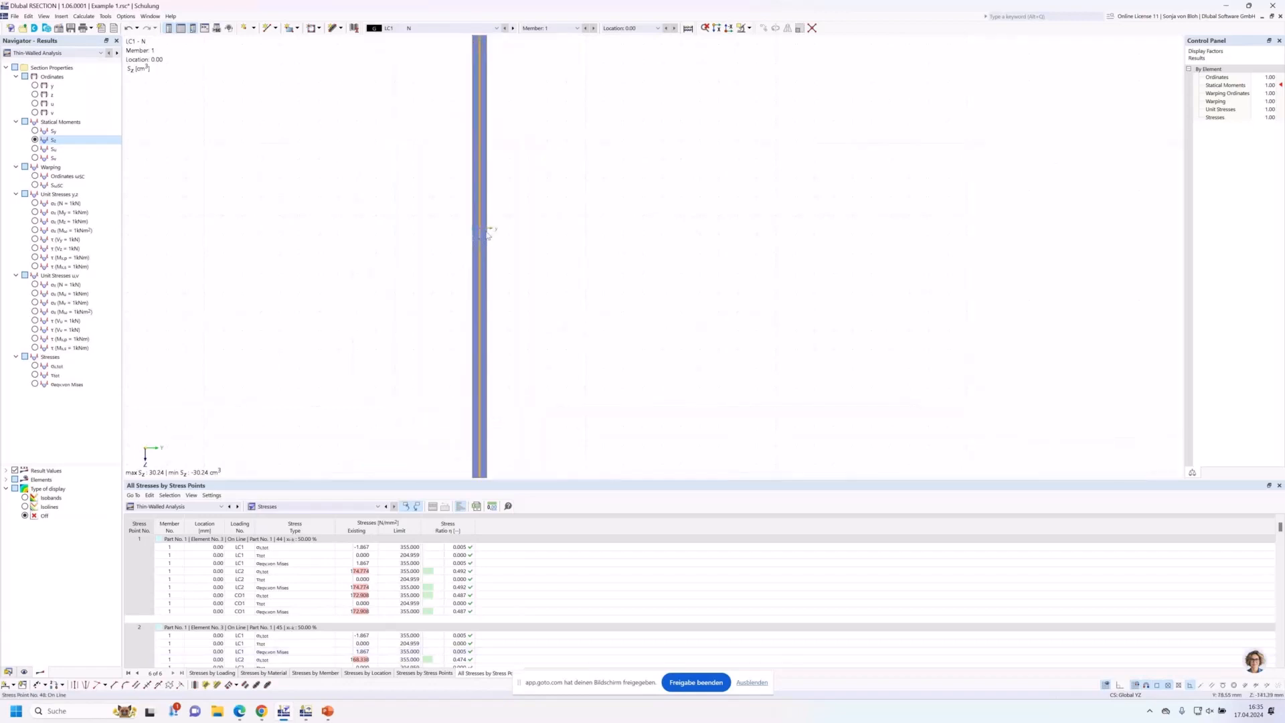
scroll(427, 147, "down", 6)
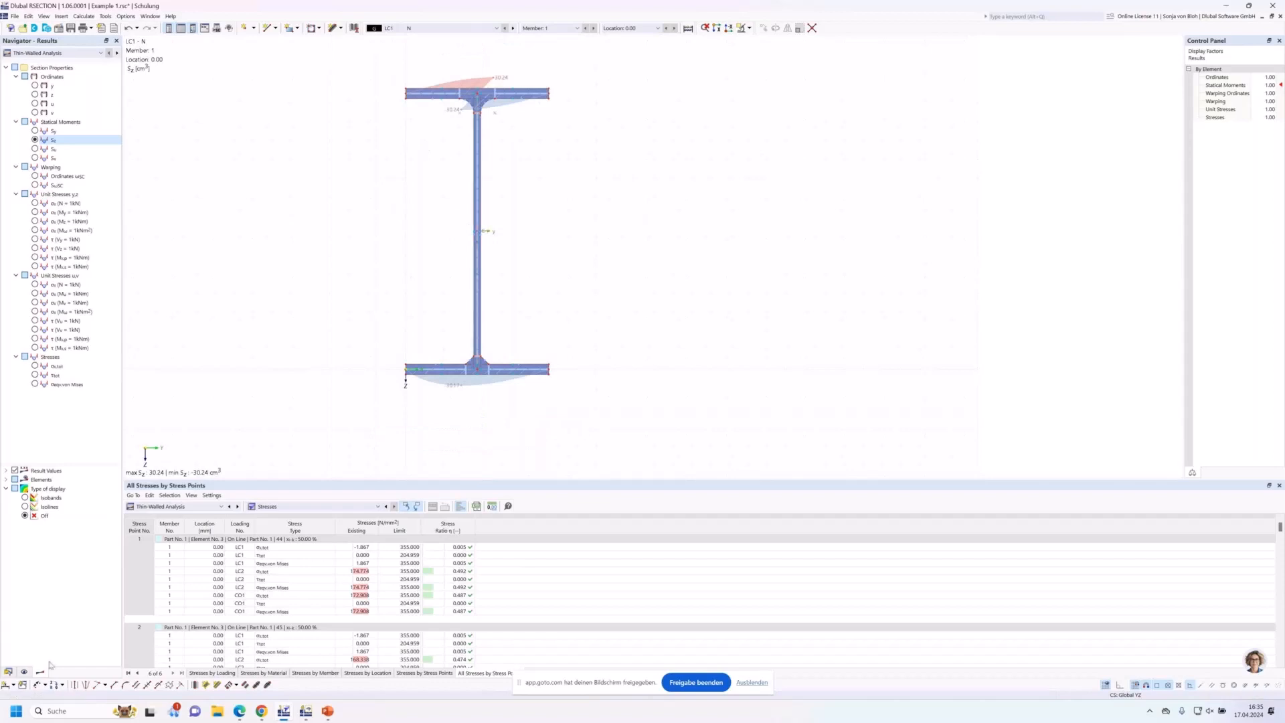
left_click(24, 671)
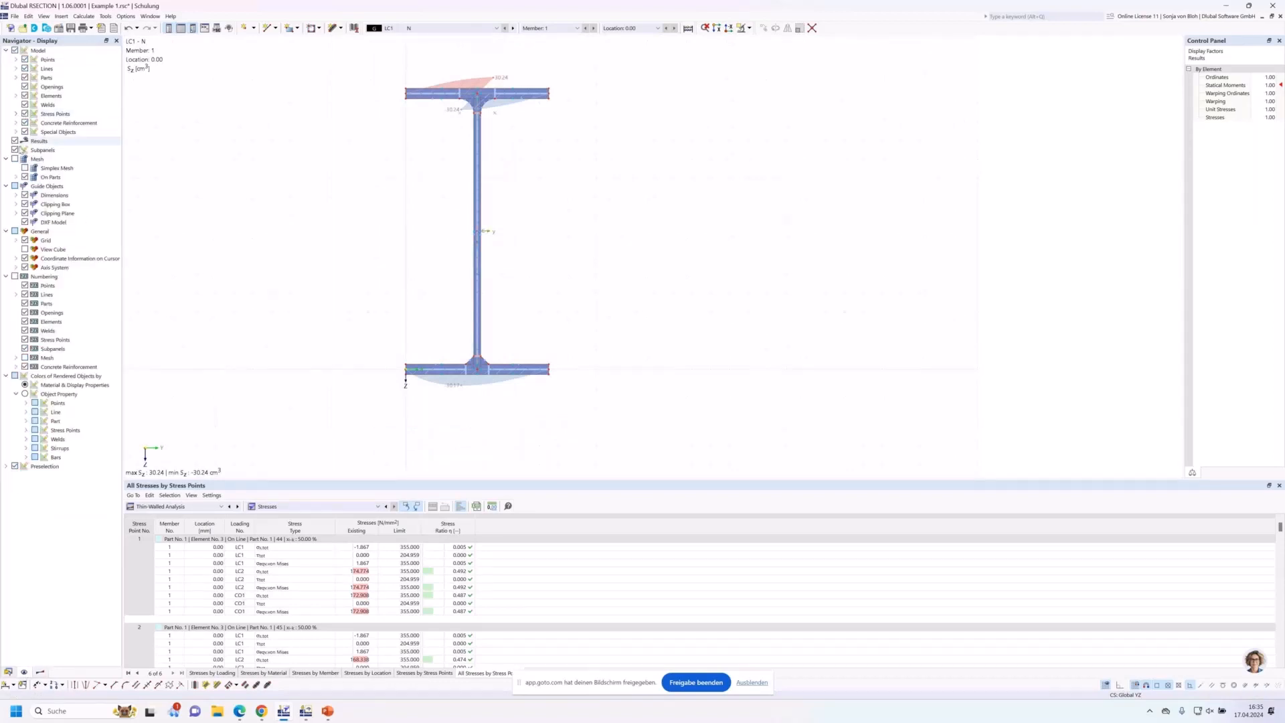
left_click(15, 150)
Select stress point No. 100 on the web and enlarge the results table to inspect its stresses
scroll(484, 247, "up", 5)
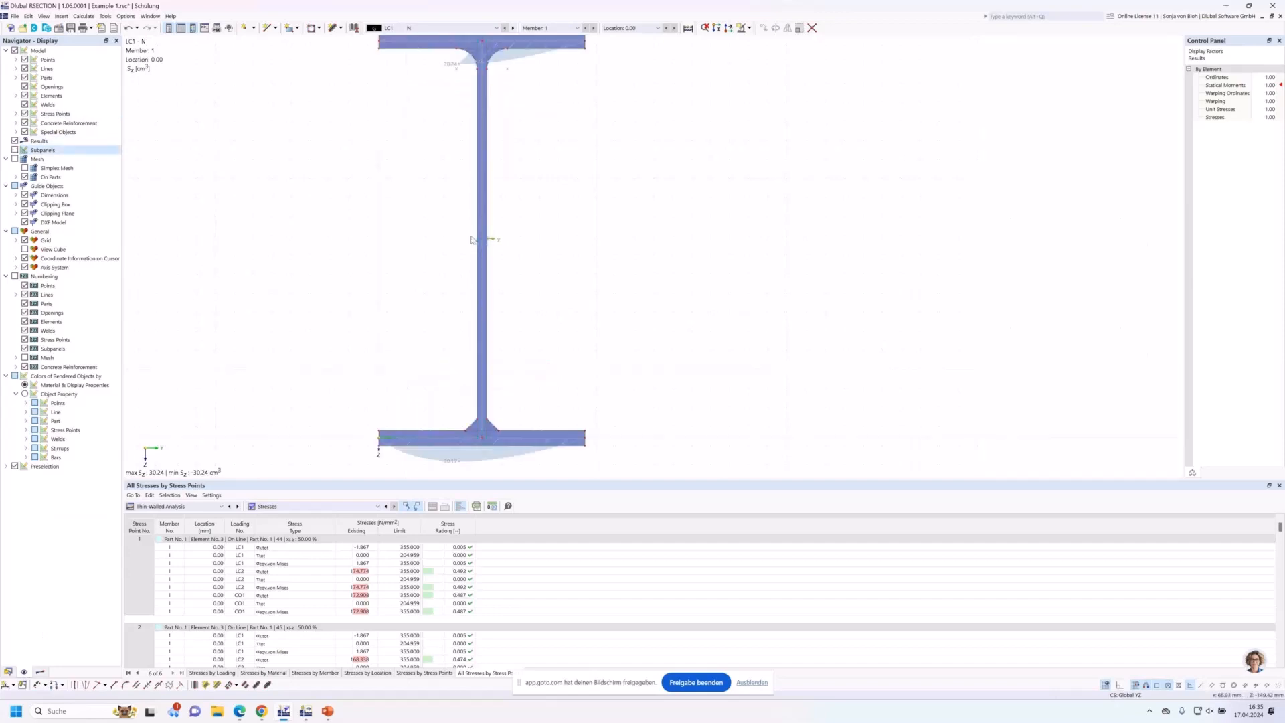
scroll(488, 255, "up", 1)
scroll(496, 285, "down", 5)
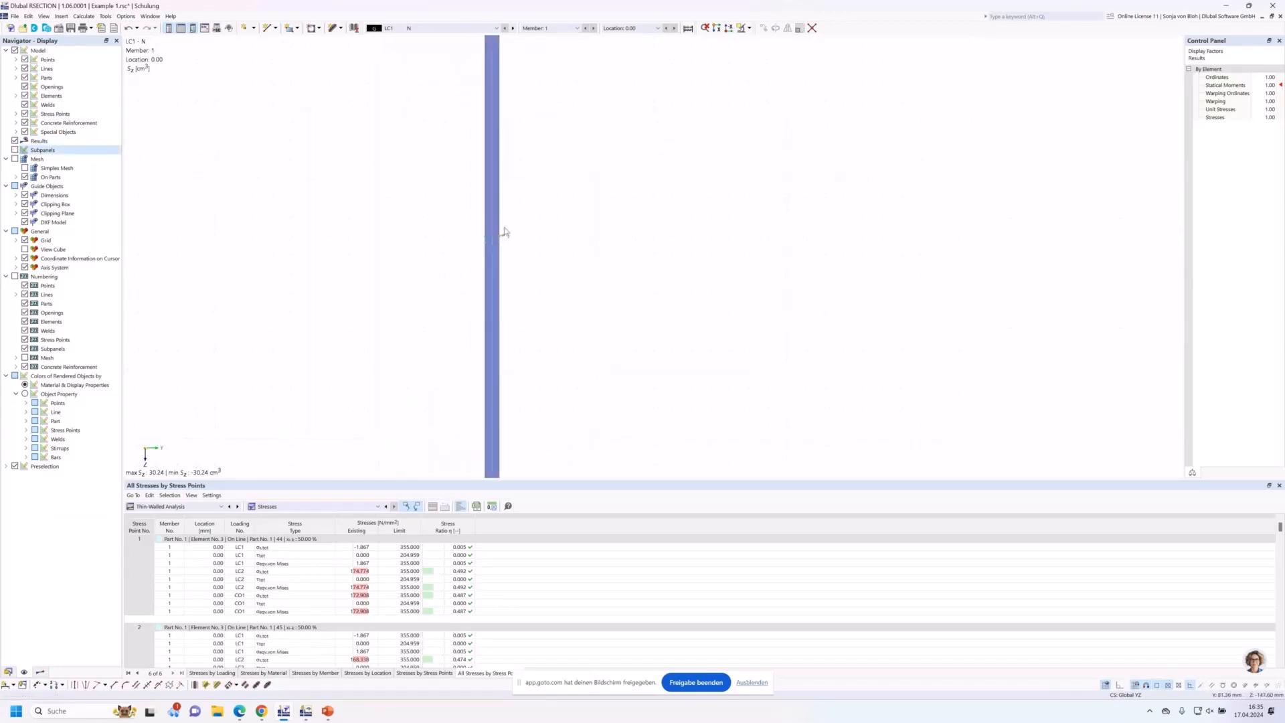
left_click(497, 297)
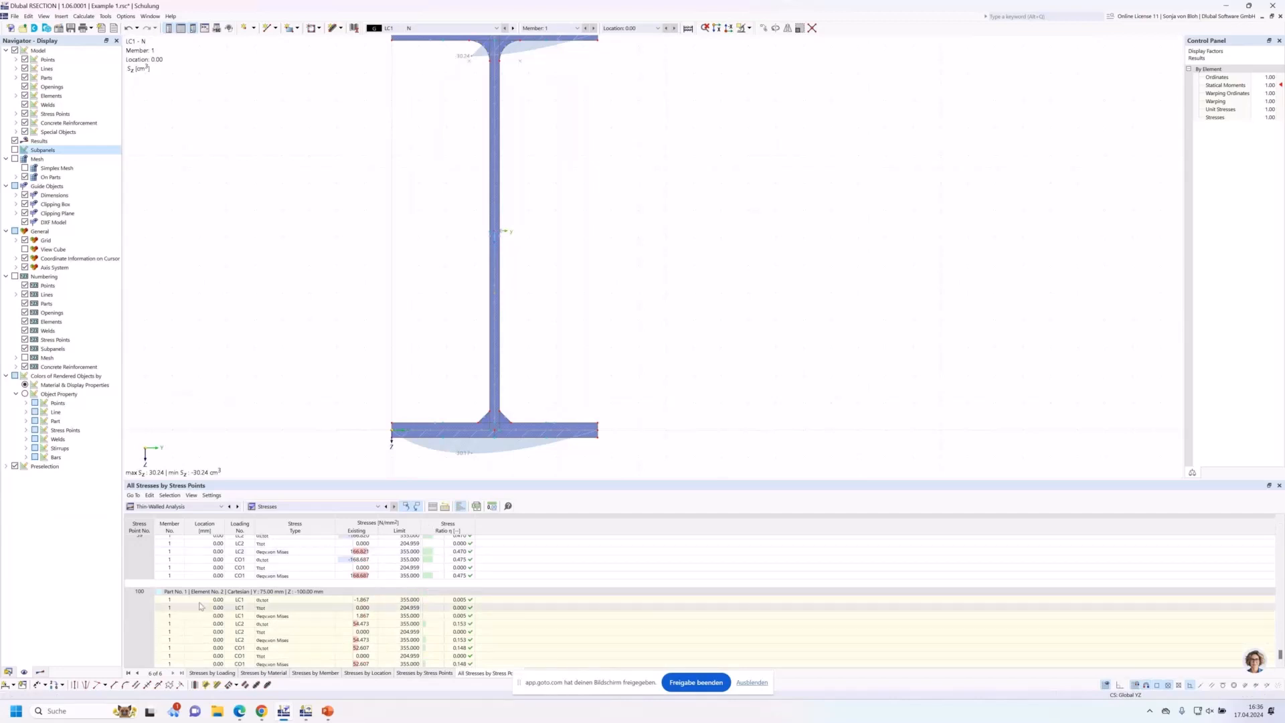
left_click_drag(231, 483, 229, 395)
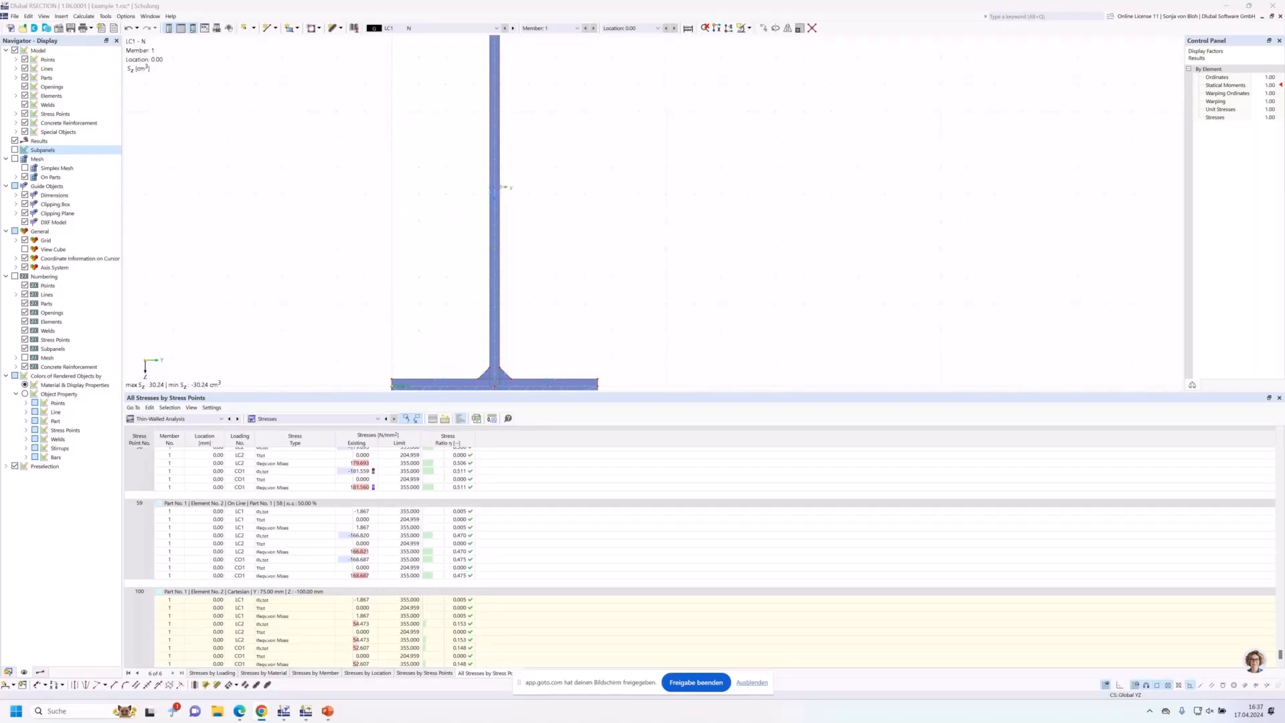
Create a new model named Example 2 with Thin-Walled Analysis and the effective section add-on per EN 1993-1-1 and EN 1993-1-5
left_click(11, 29)
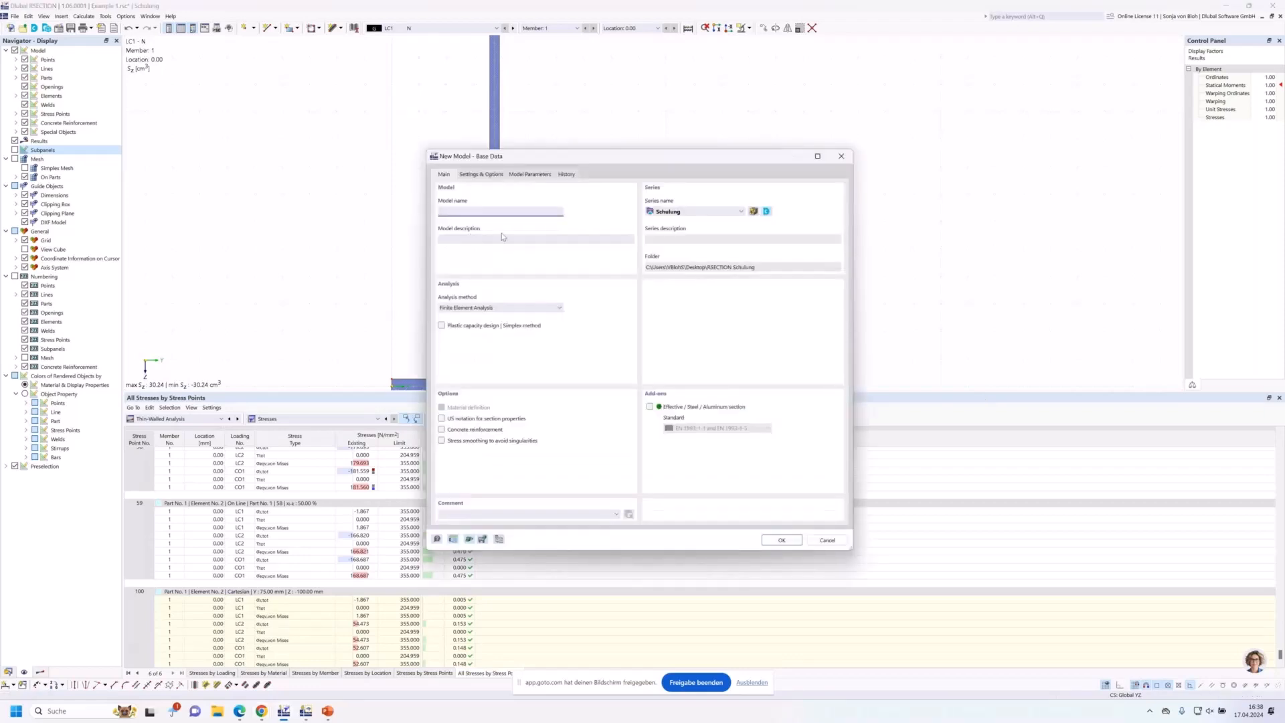
type("Example 2")
left_click(521, 307)
left_click(500, 325)
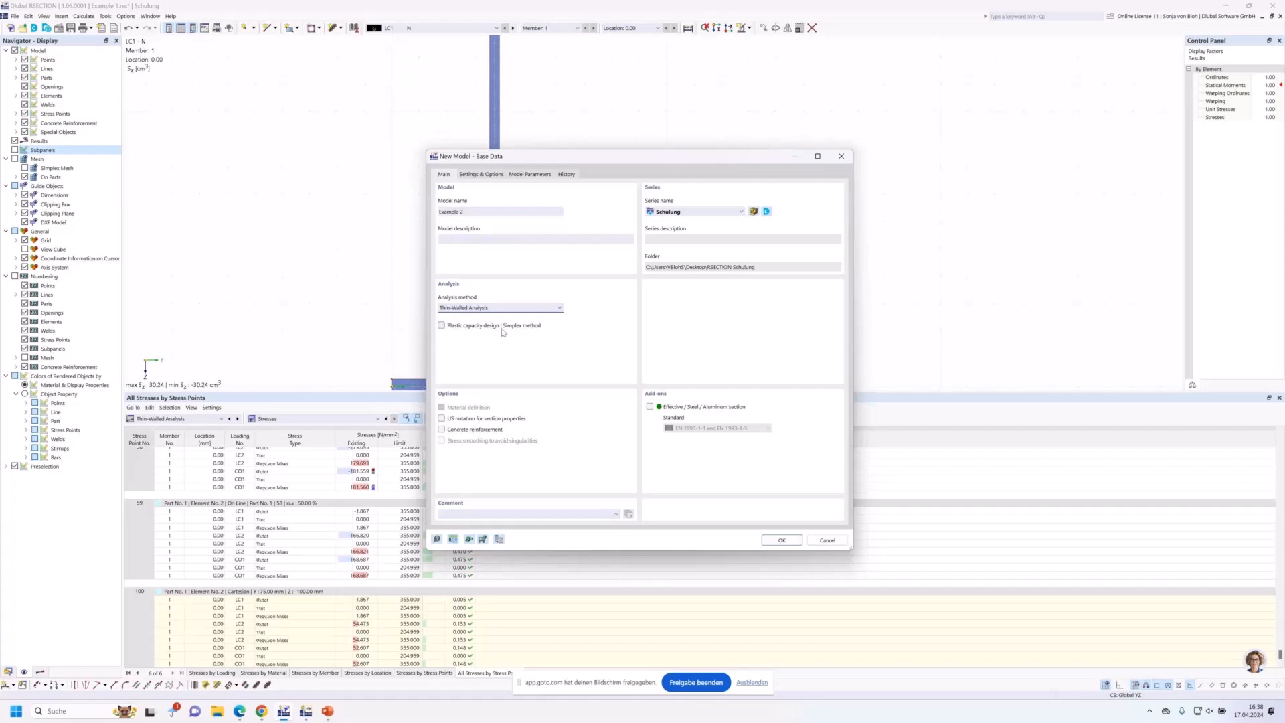
left_click(649, 406)
left_click(768, 428)
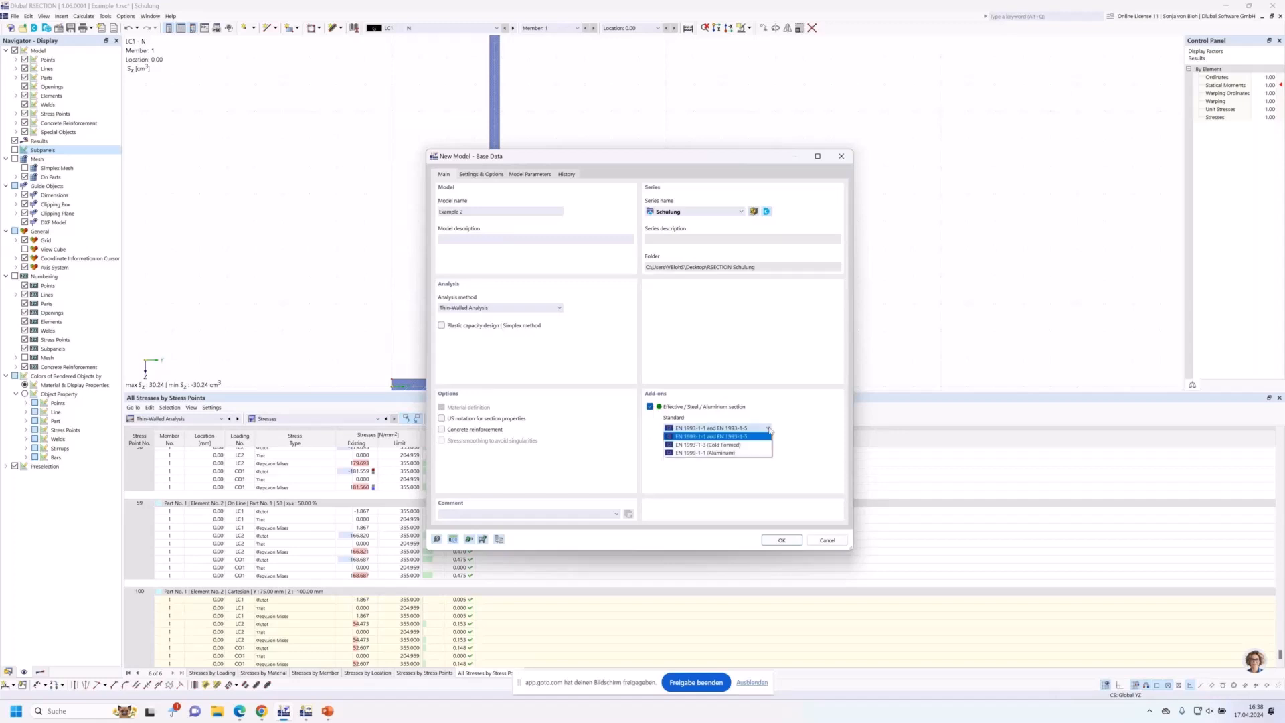
left_click(703, 436)
left_click(782, 540)
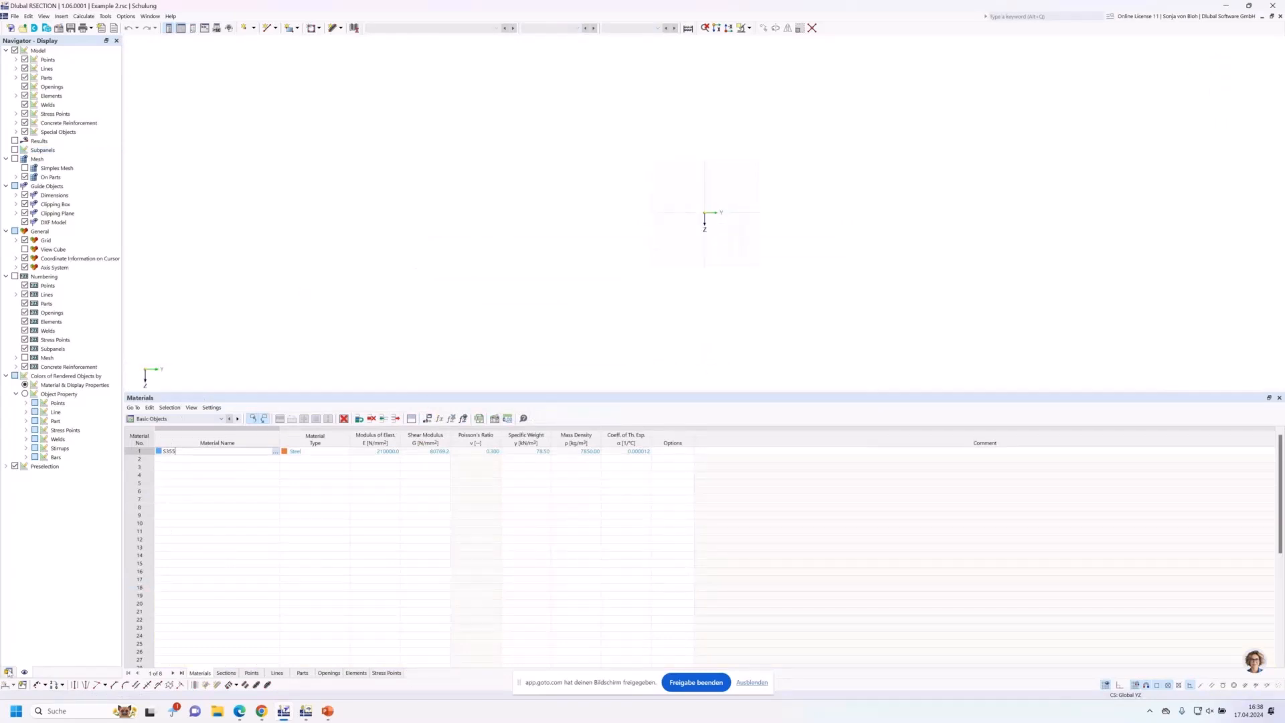
Change material No. 1 of Example 2 to S235 from the EN 1993-1-1 Steel S series in the material library
left_click(8, 672)
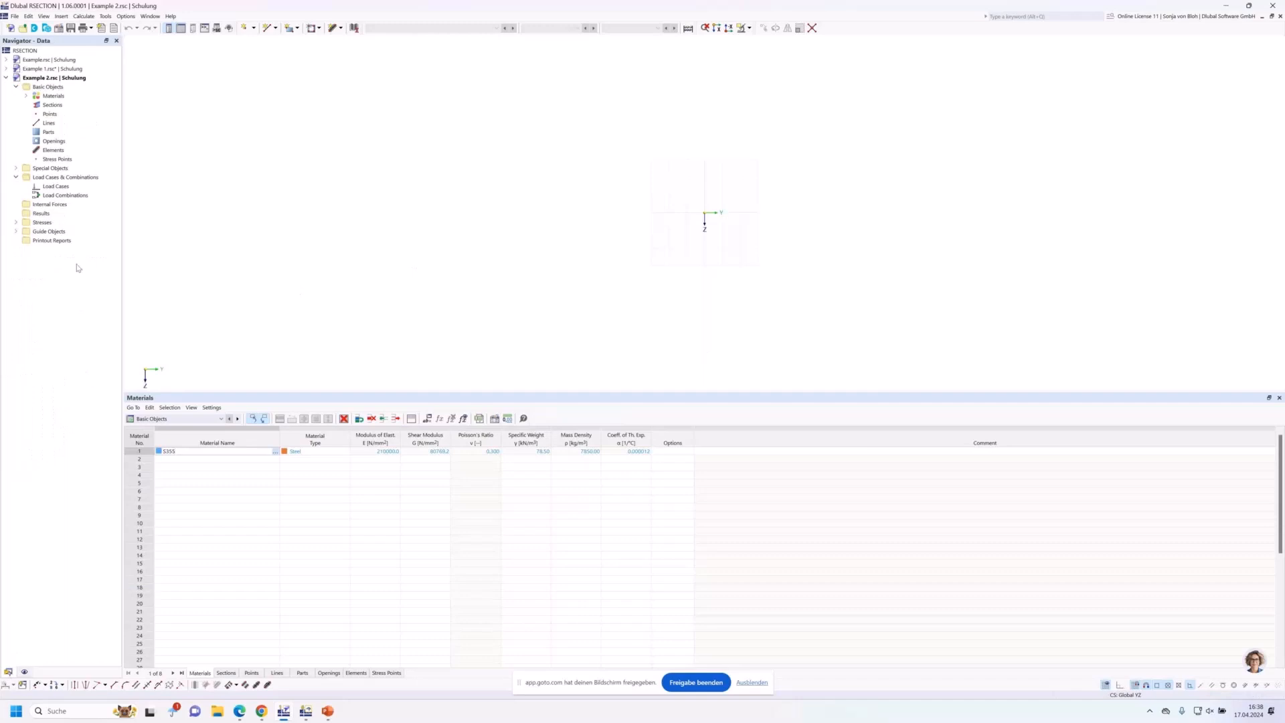
left_click(26, 96)
double_click(67, 105)
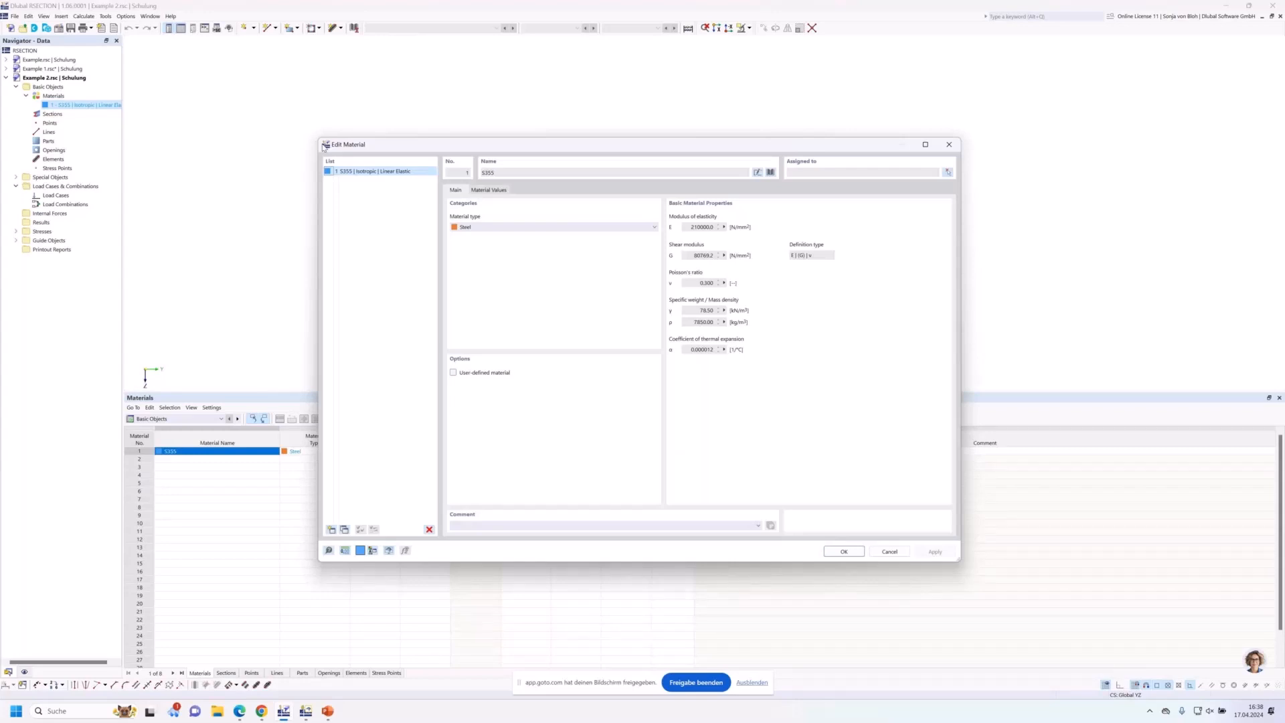
left_click(770, 172)
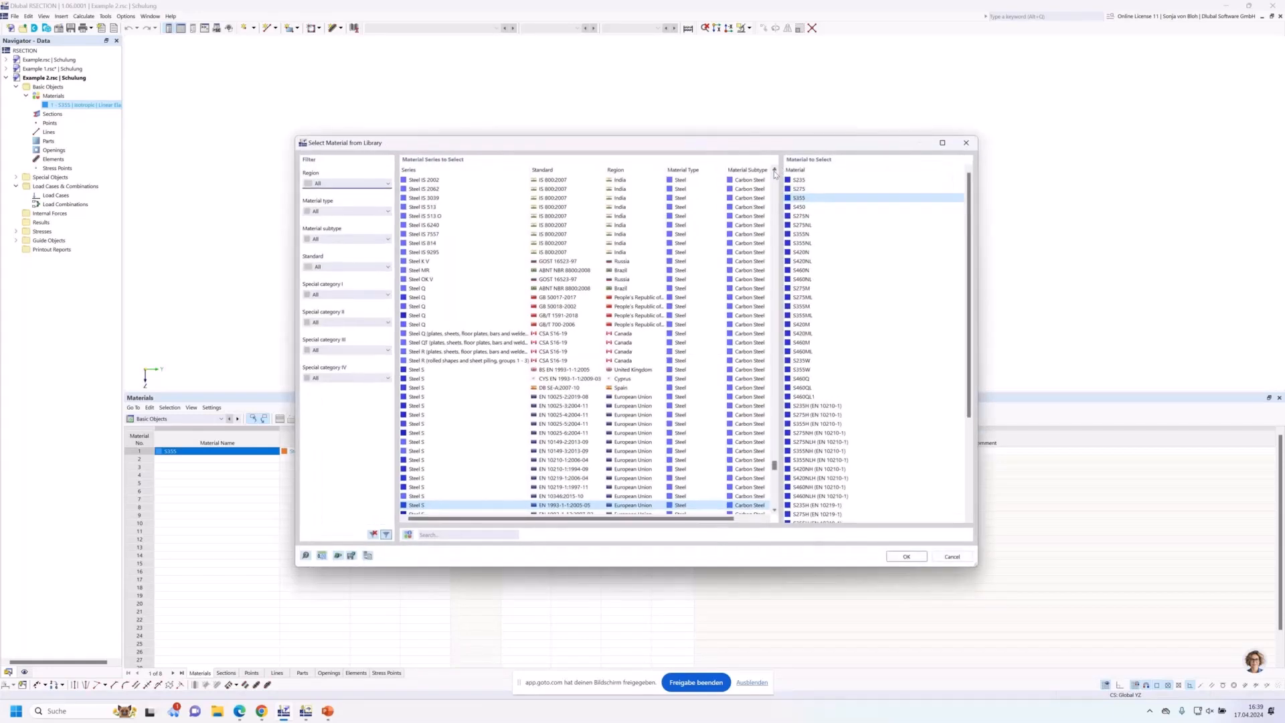
left_click(807, 181)
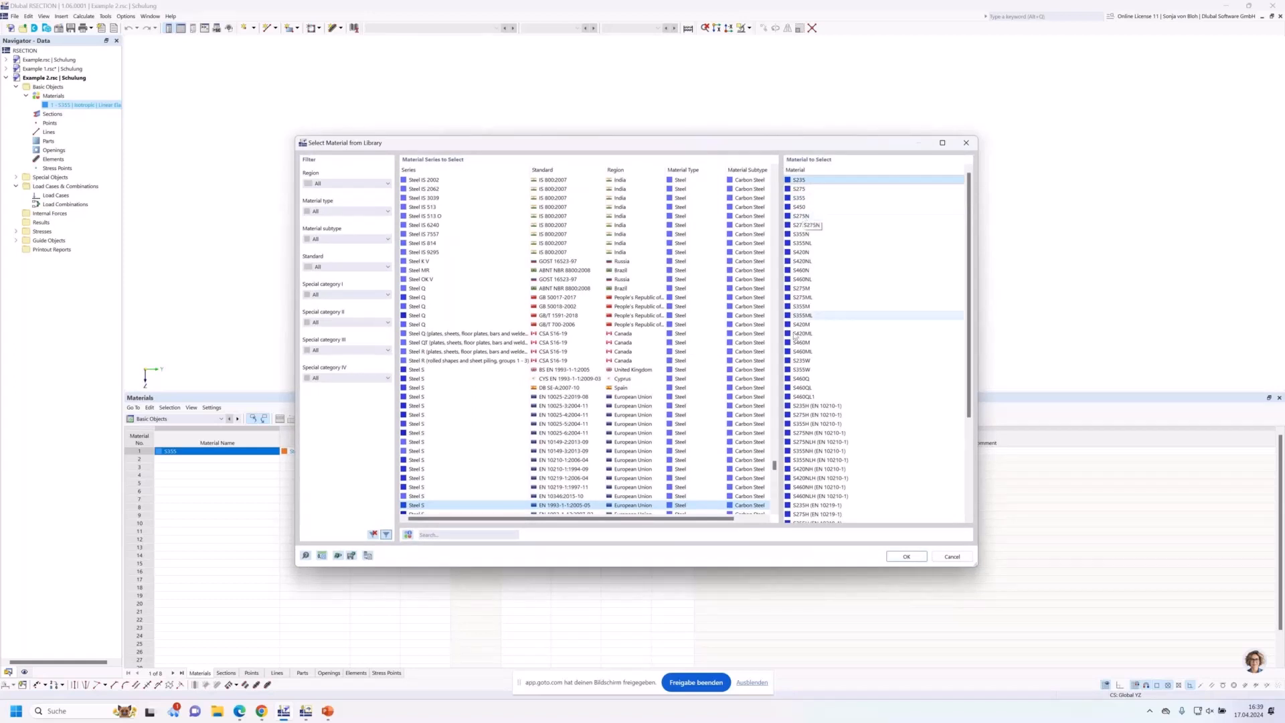
left_click(906, 557)
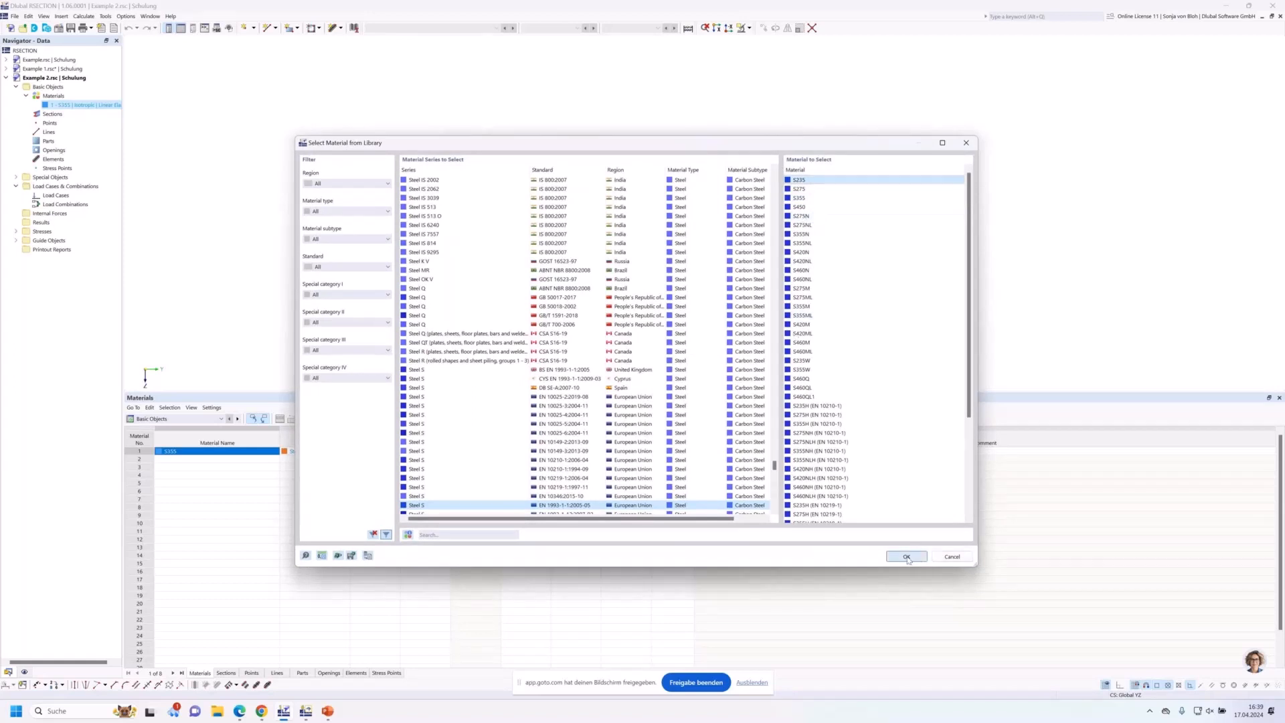
left_click(842, 554)
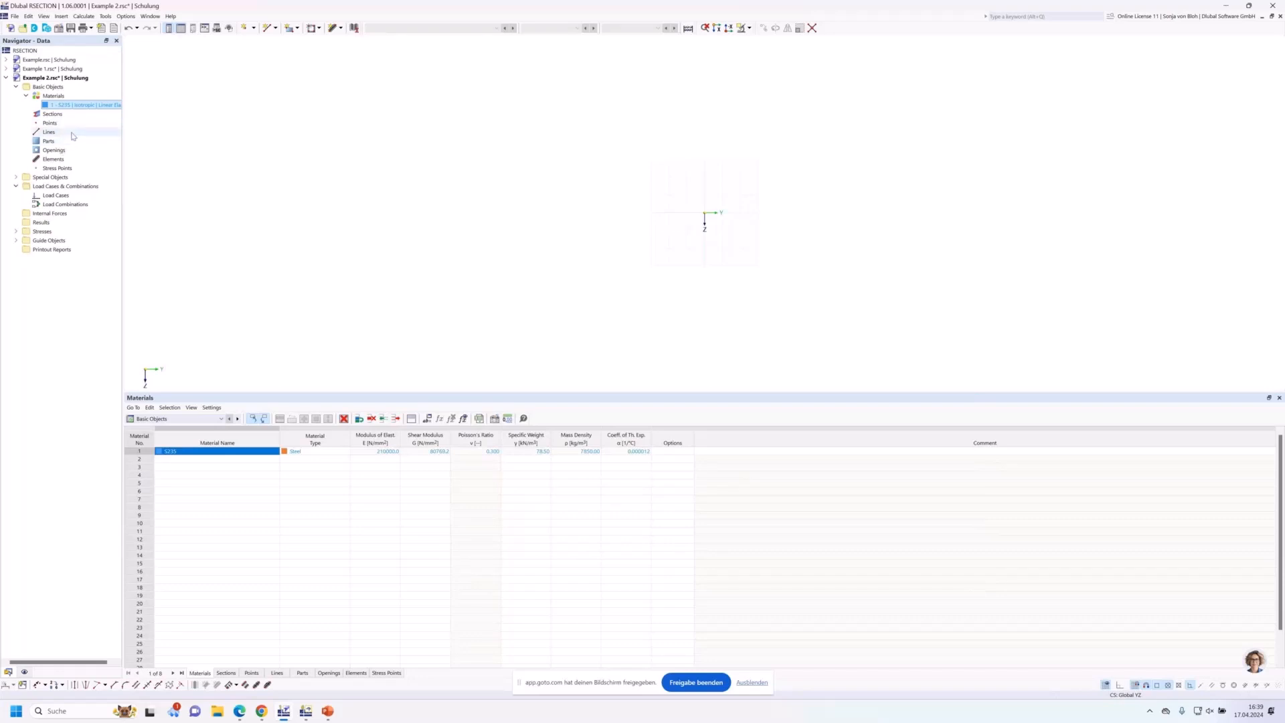
Start a new section and choose the standardized steel angle category in the section library
right_click(62, 115)
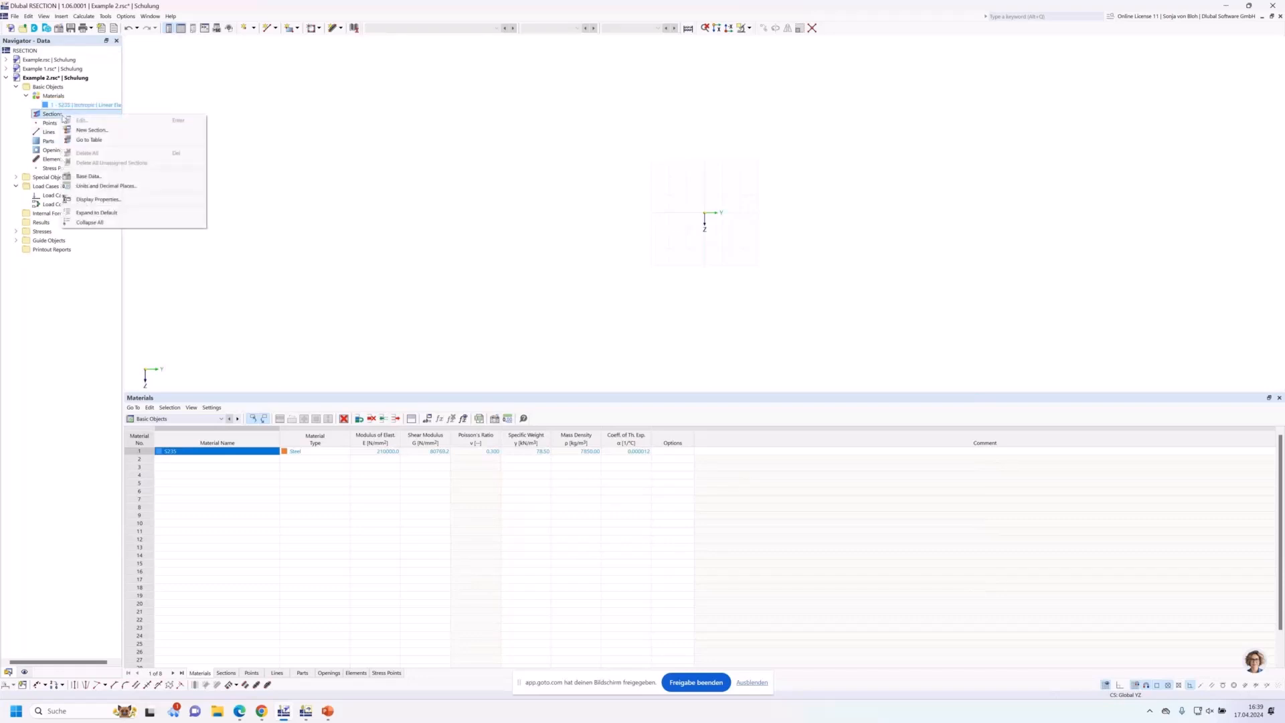
left_click(87, 129)
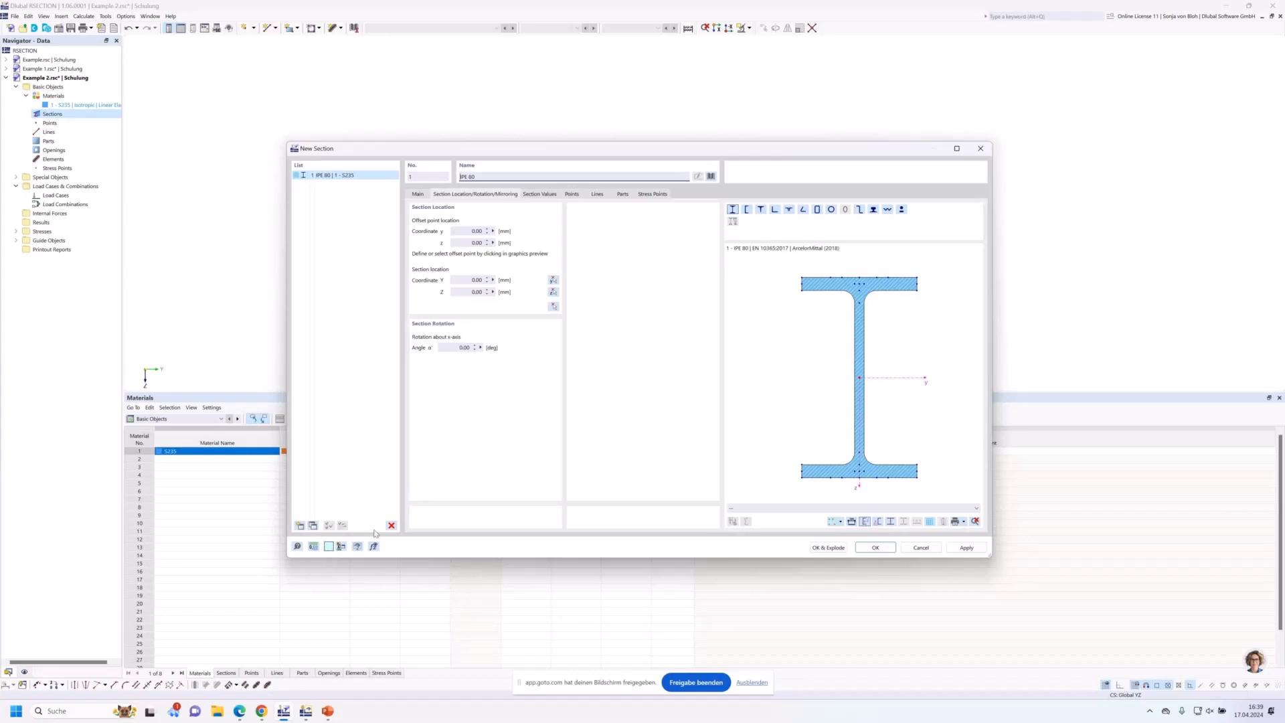
triple_click(506, 180)
left_click(711, 176)
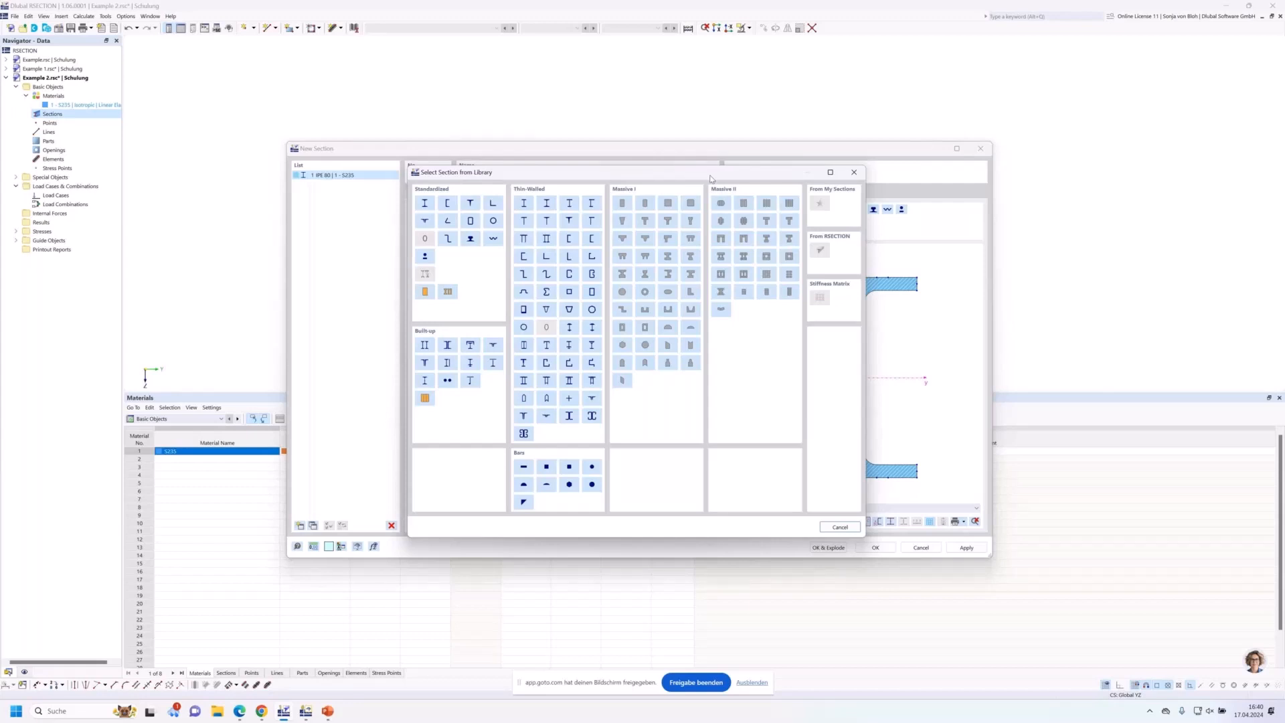
left_click(493, 204)
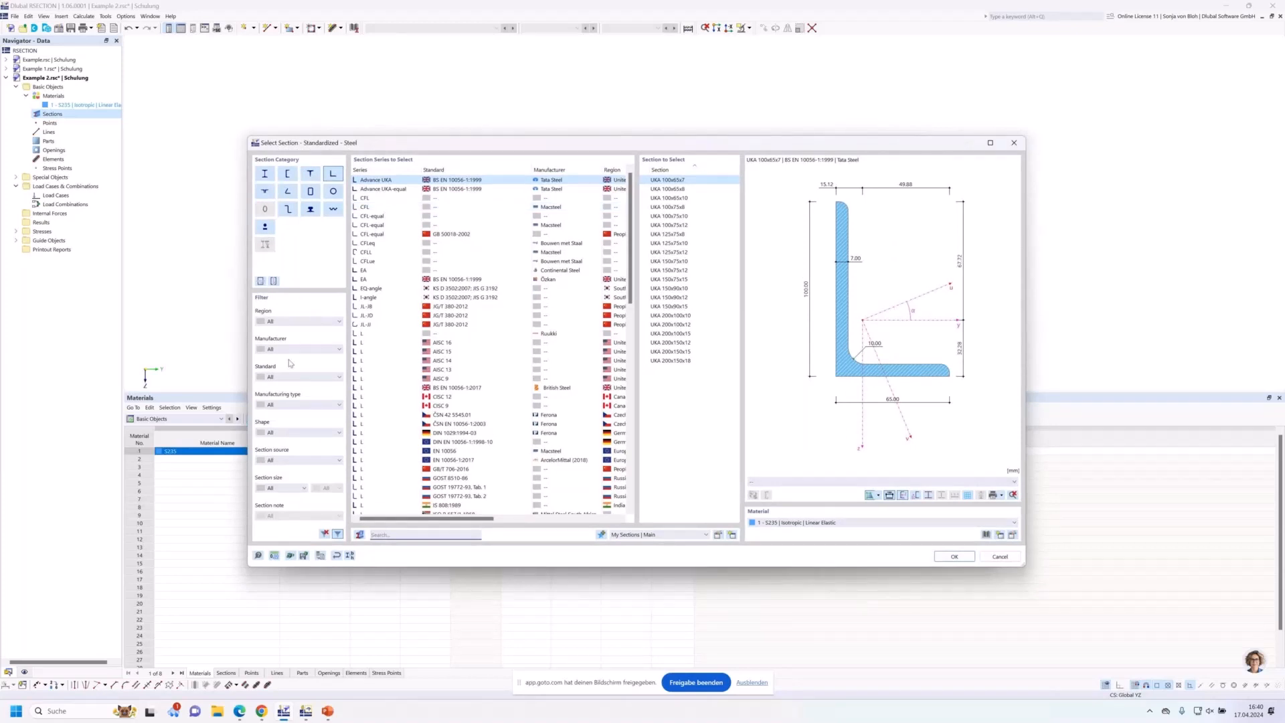
left_click(339, 349)
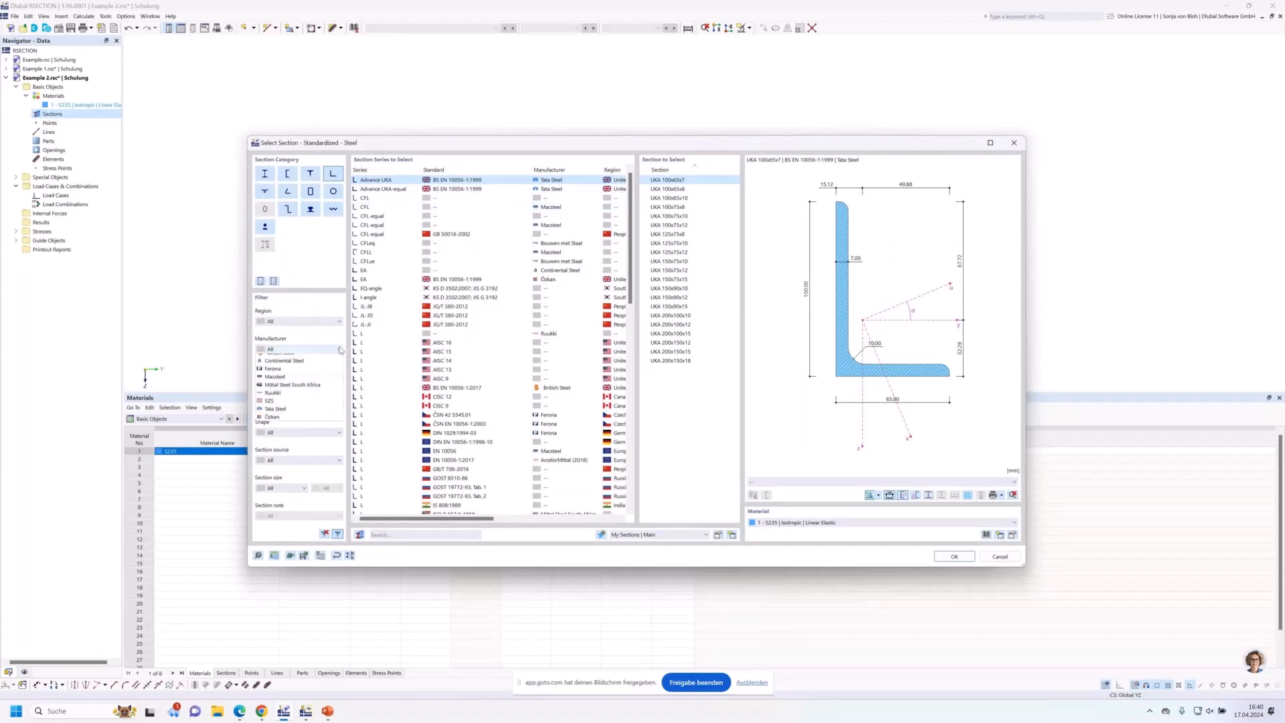
left_click(339, 349)
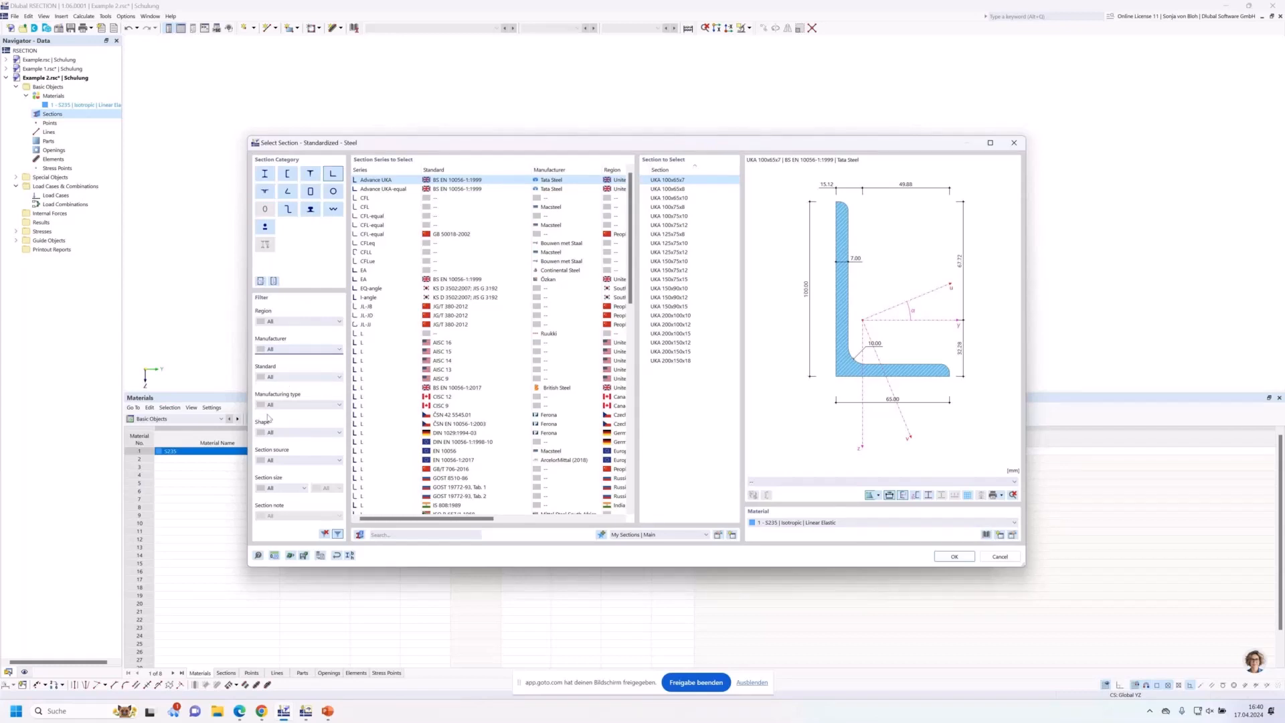
Search the angle sections for L 200x150x12 and adopt the one per DIN EN 10056-1:1998-10
left_click(400, 534)
type("L")
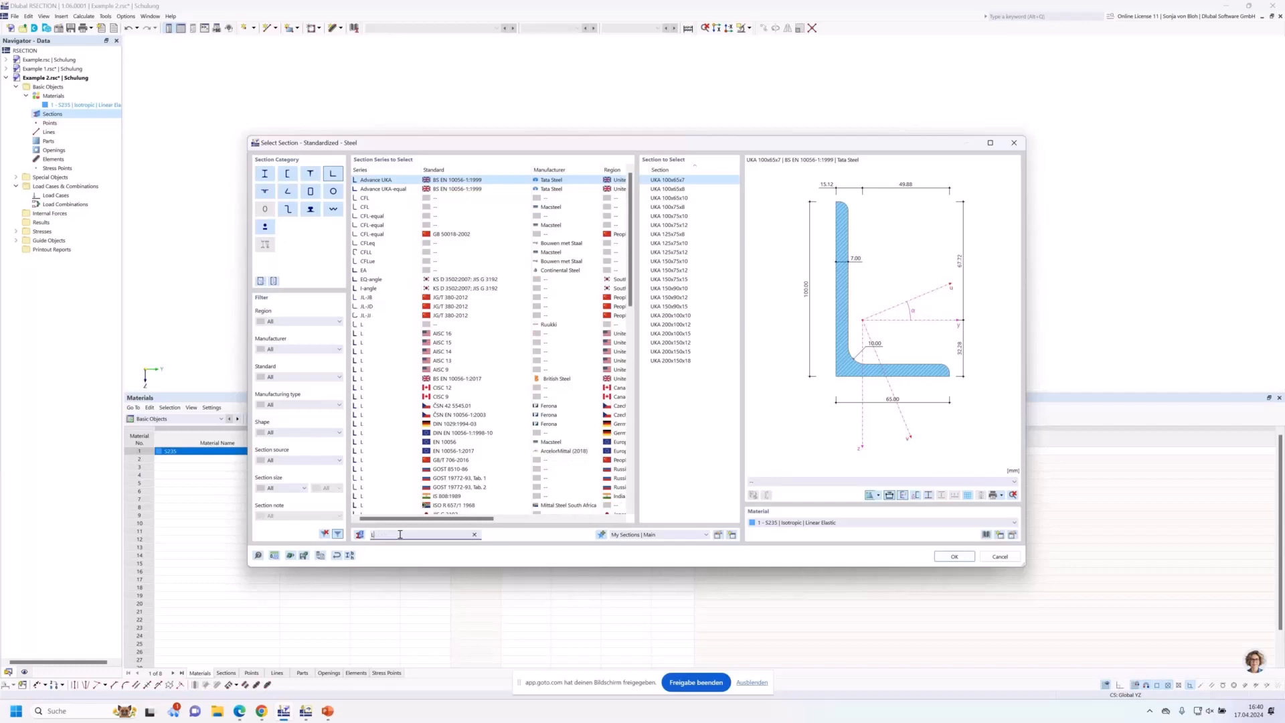
type(" 2")
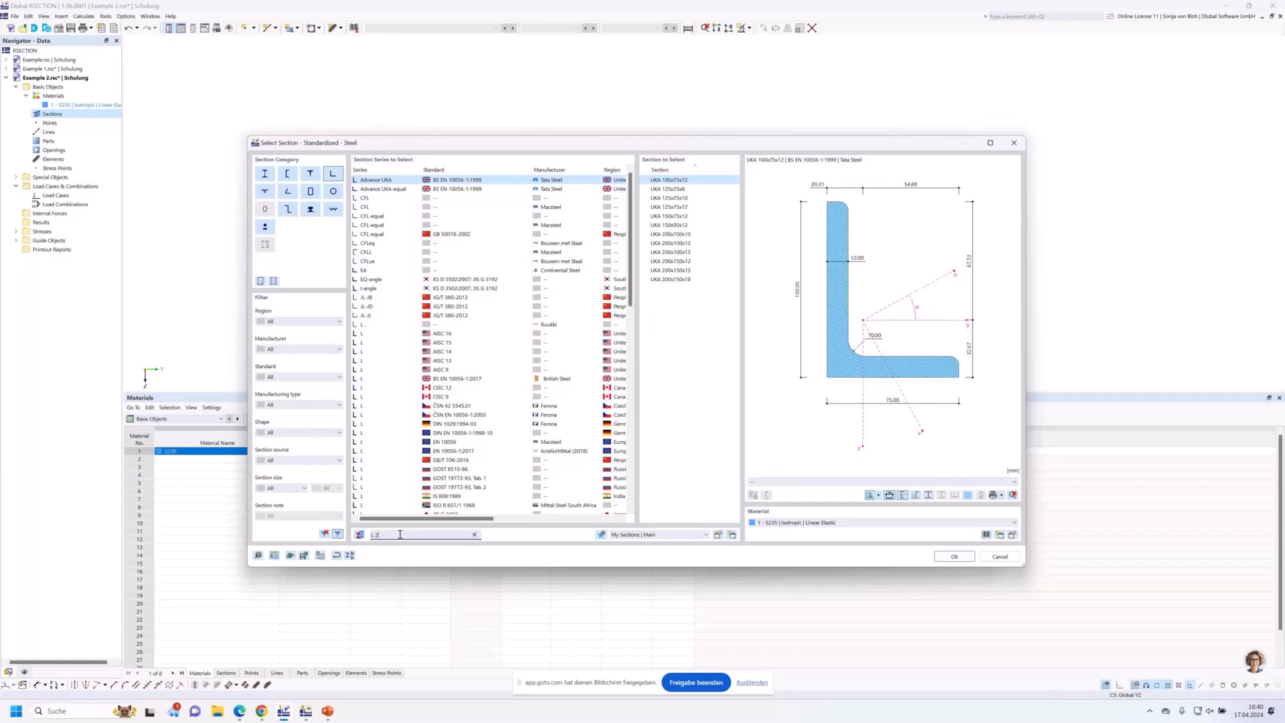
type("0")
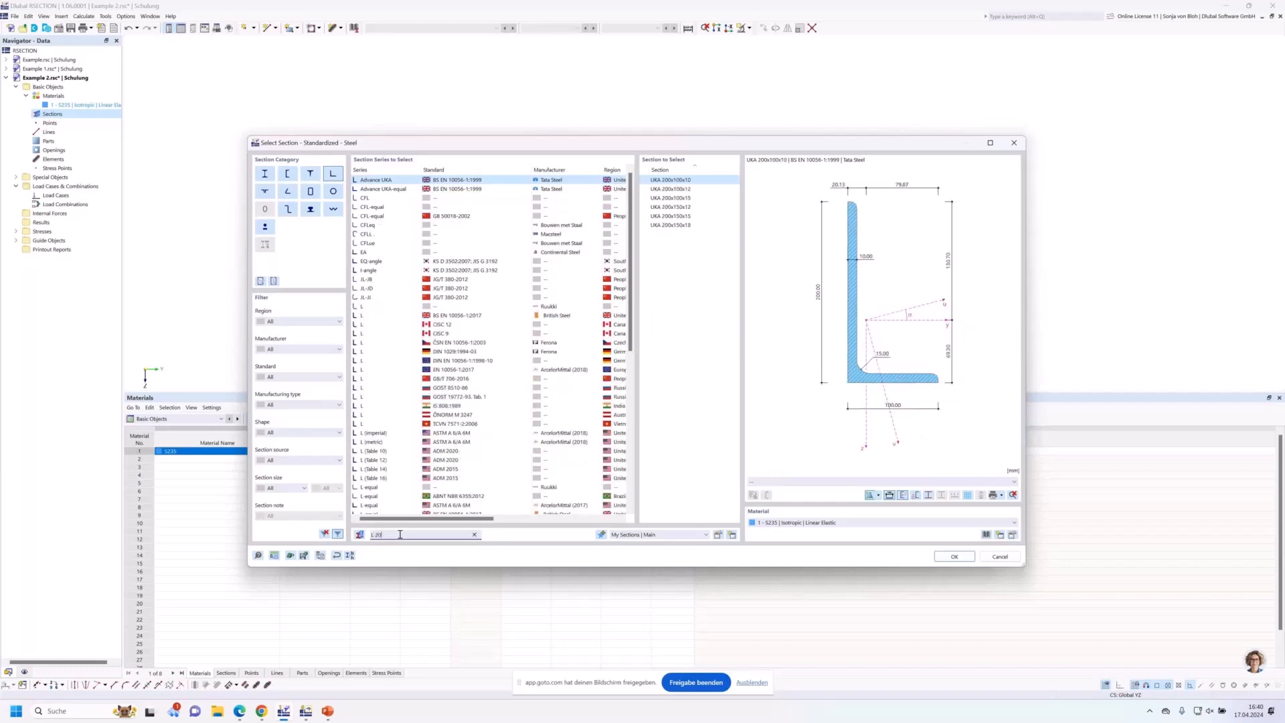
type("0x")
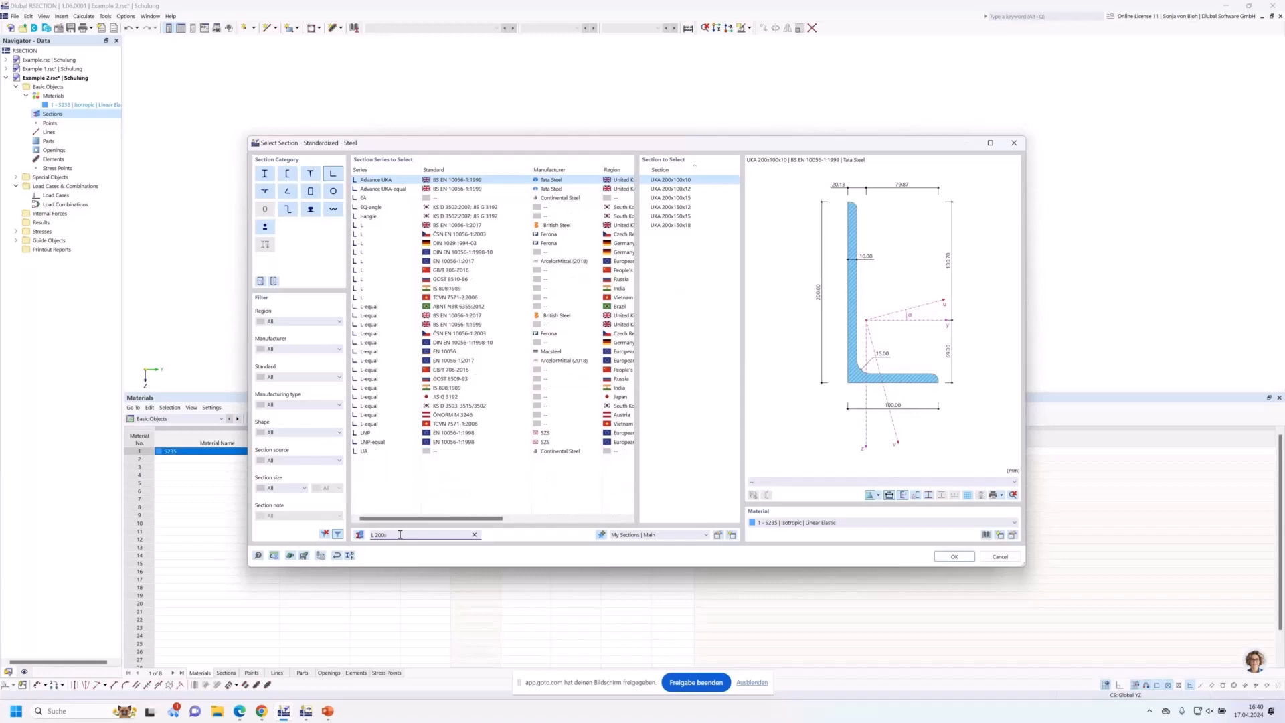
type("150")
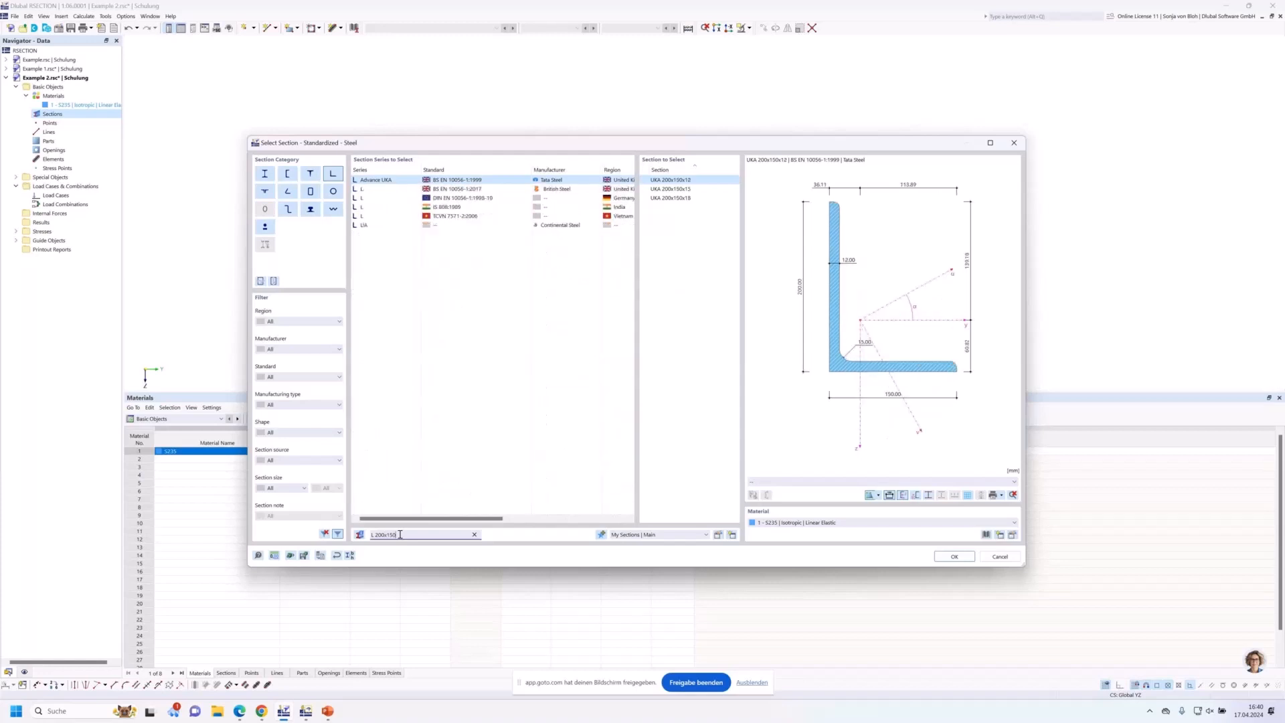
type("x12")
left_click(473, 198)
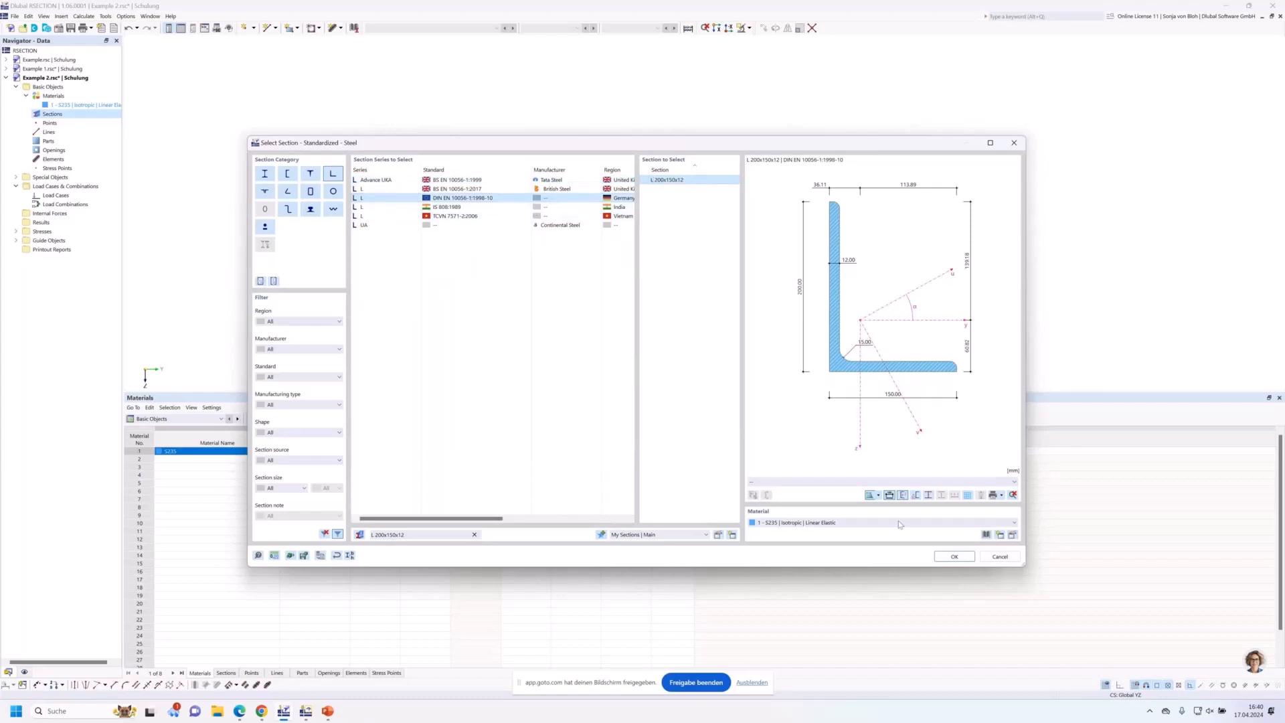
left_click(953, 557)
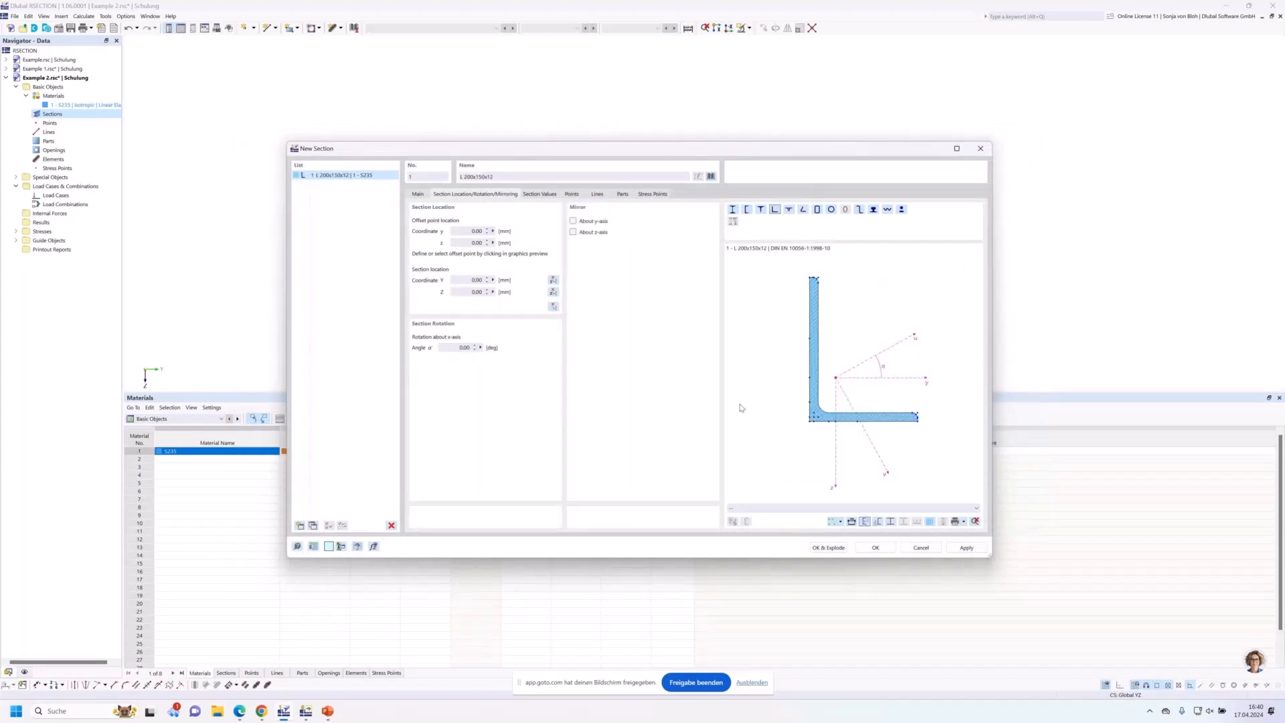
Mirror the angle section about its y-axis and set its rotation about the x-axis to 90 degrees
left_click(573, 222)
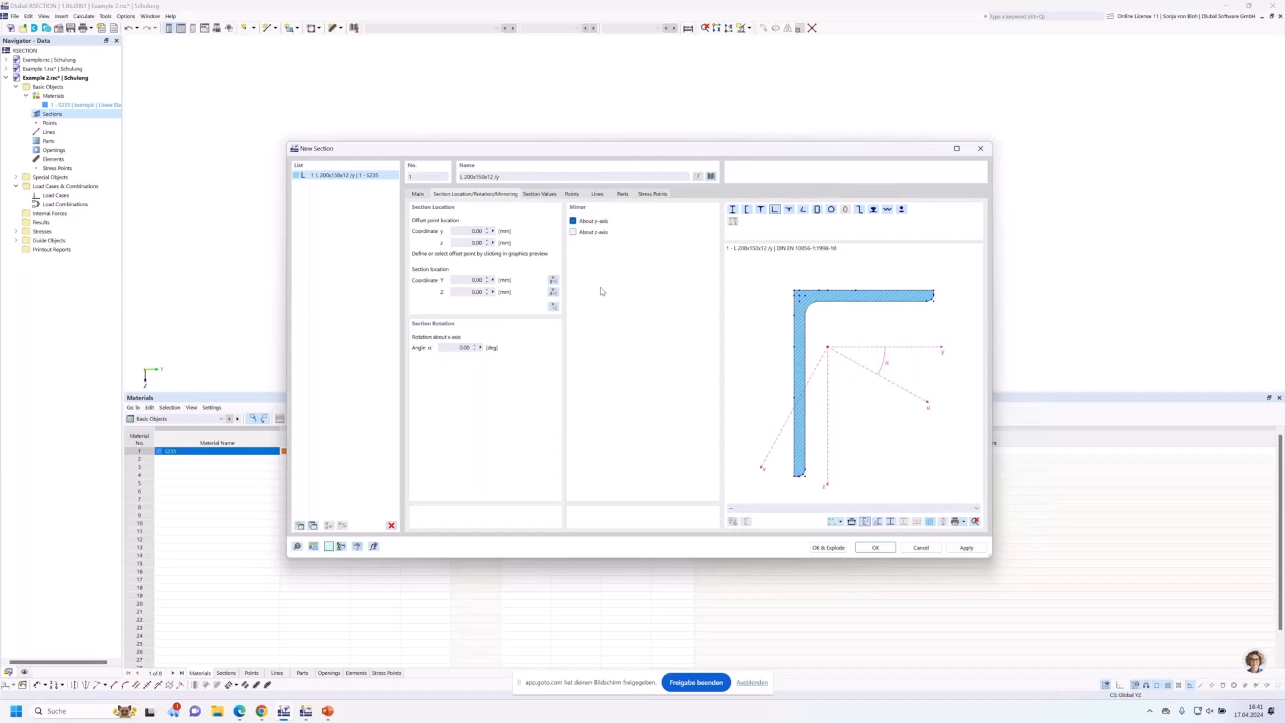
left_click(464, 348)
type("90")
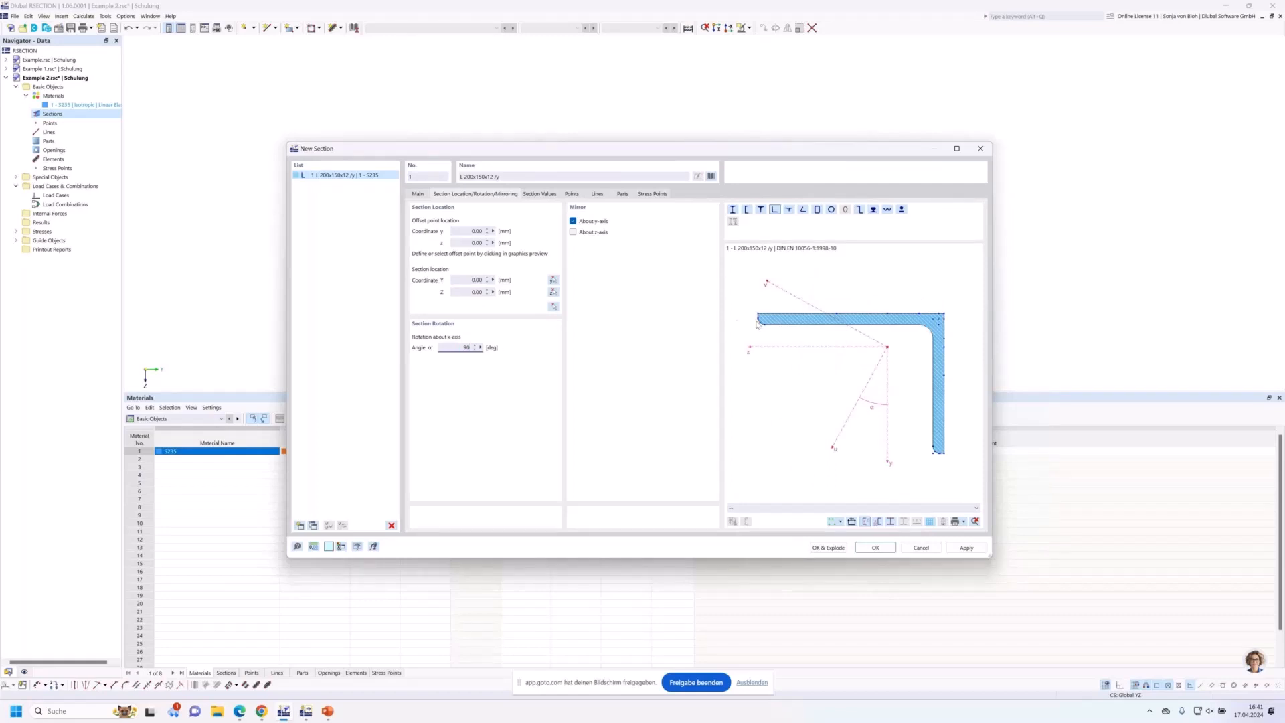
Set the offset point at mid-thickness of the horizontal leg's free end and place the angle section with it at the global origin
scroll(758, 325, "up", 1)
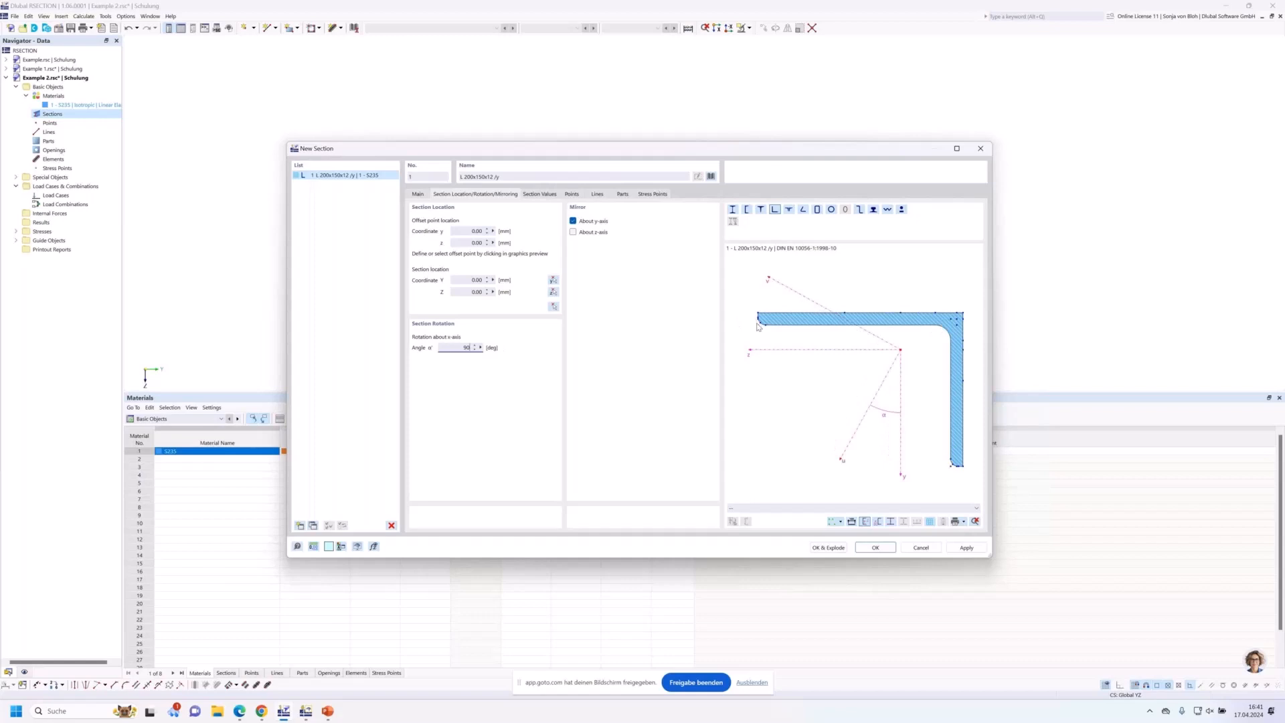
scroll(758, 326, "up", 3)
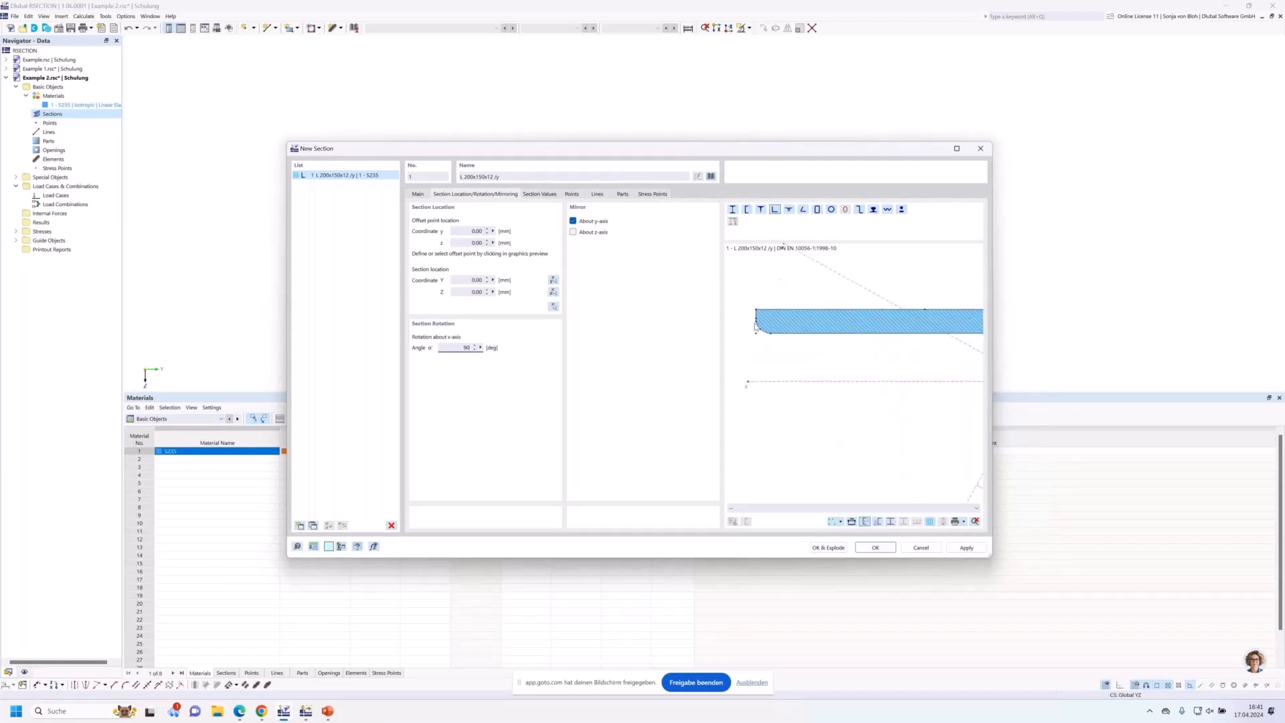
scroll(754, 329, "up", 2)
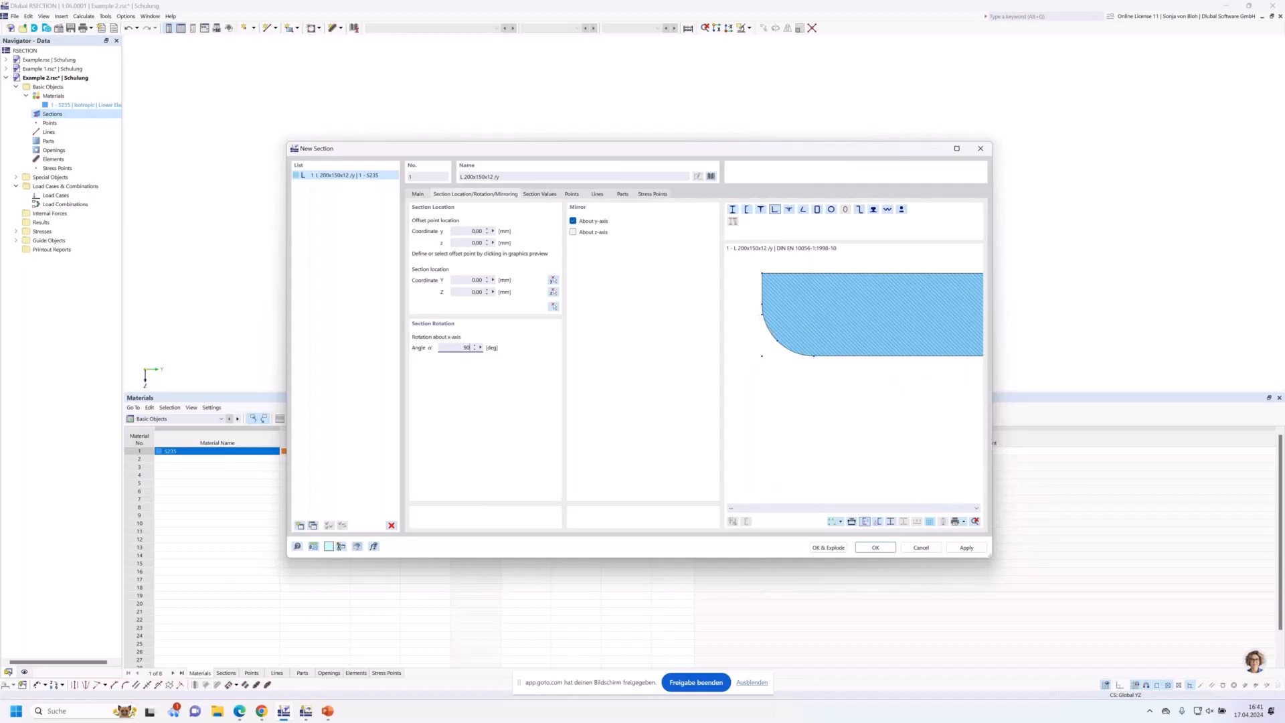
left_click(759, 353)
left_click(553, 306)
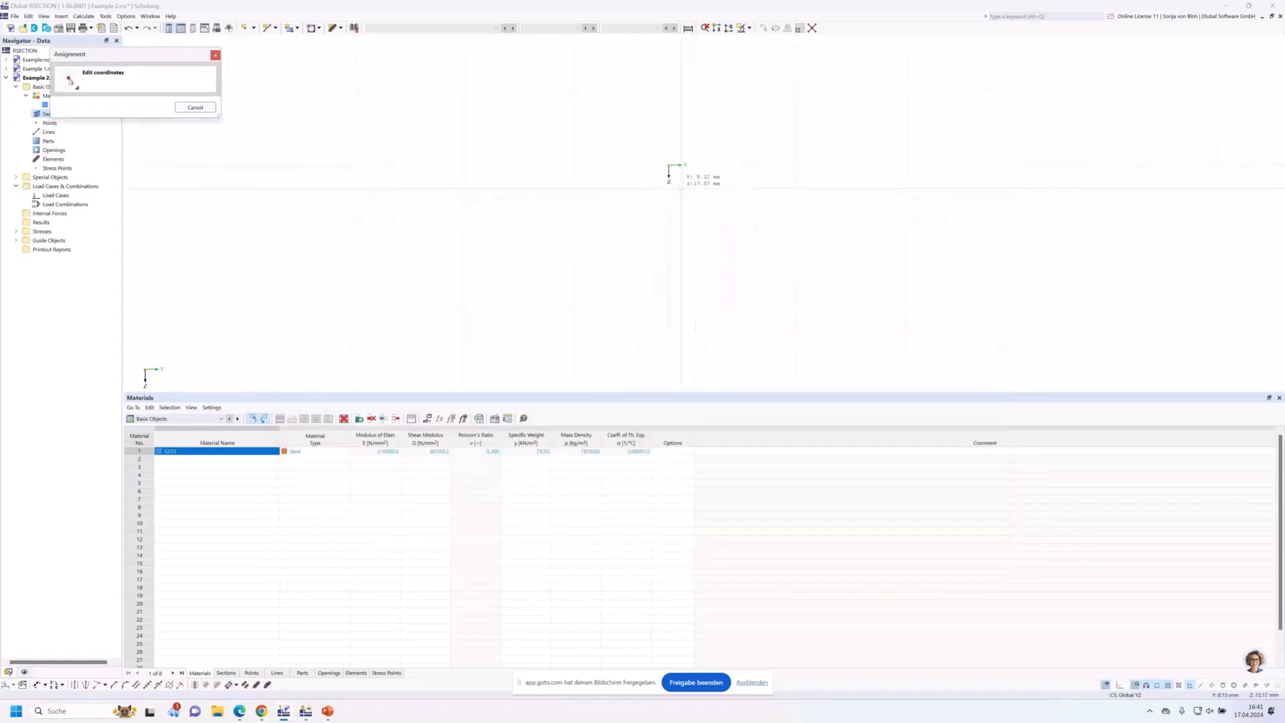
left_click(669, 167)
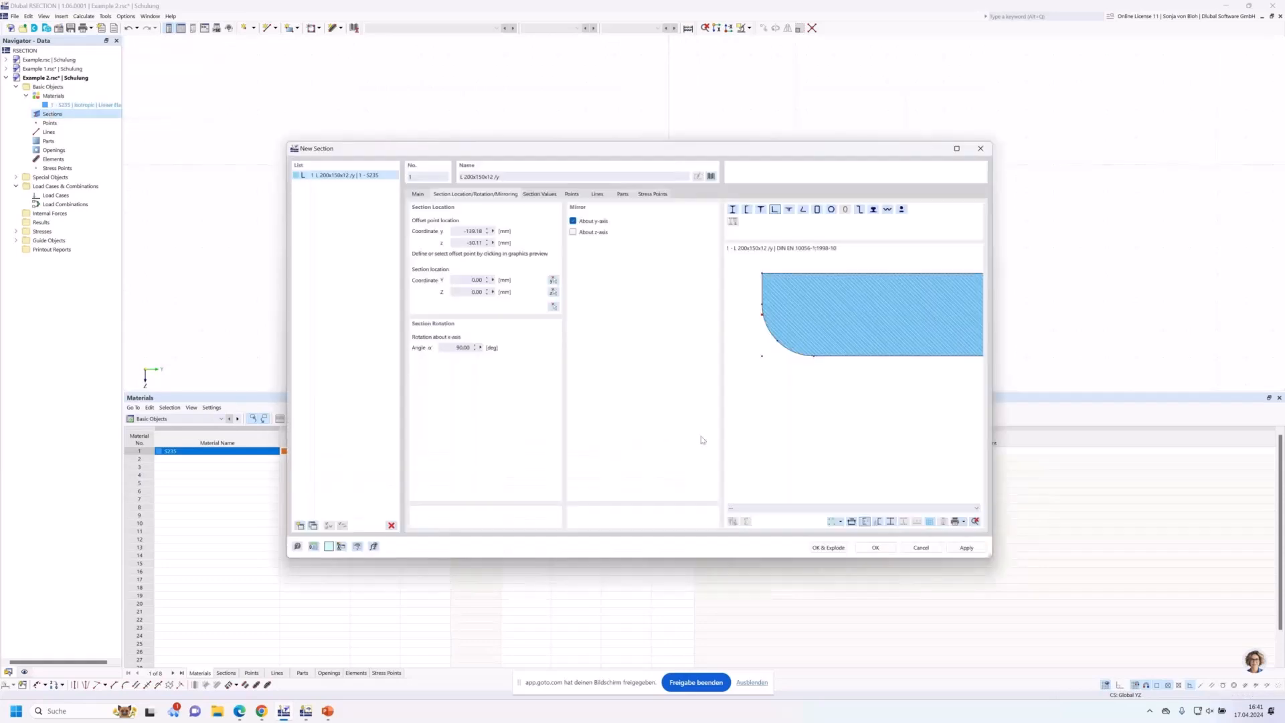
left_click(876, 547)
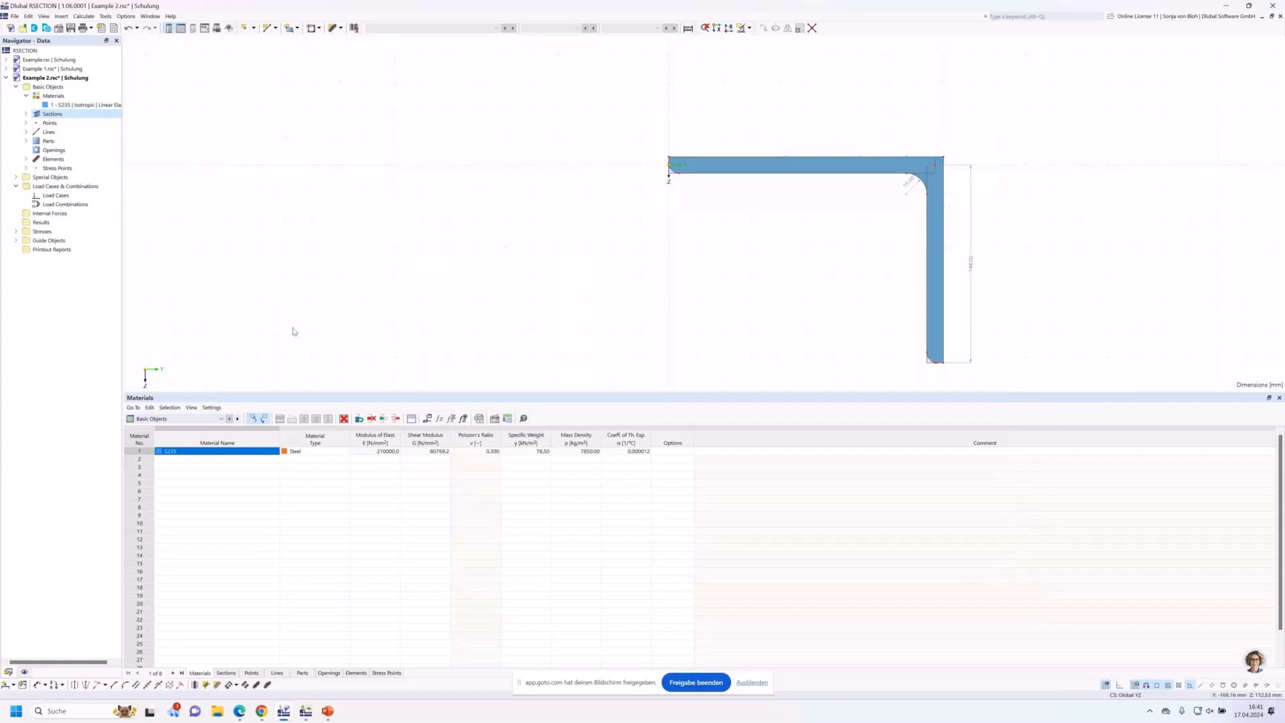
Examine the inserted angle's second element and its boundary-line part by highlighting them in the model
left_click(26, 159)
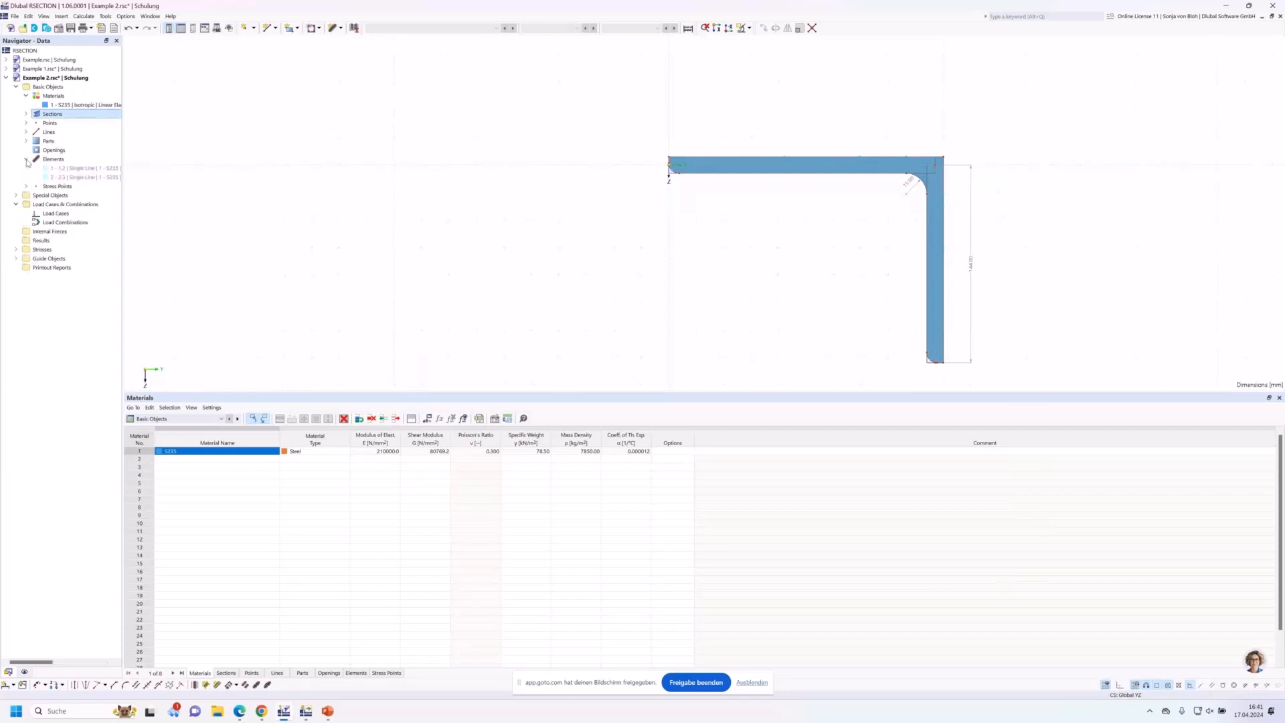
left_click(67, 177)
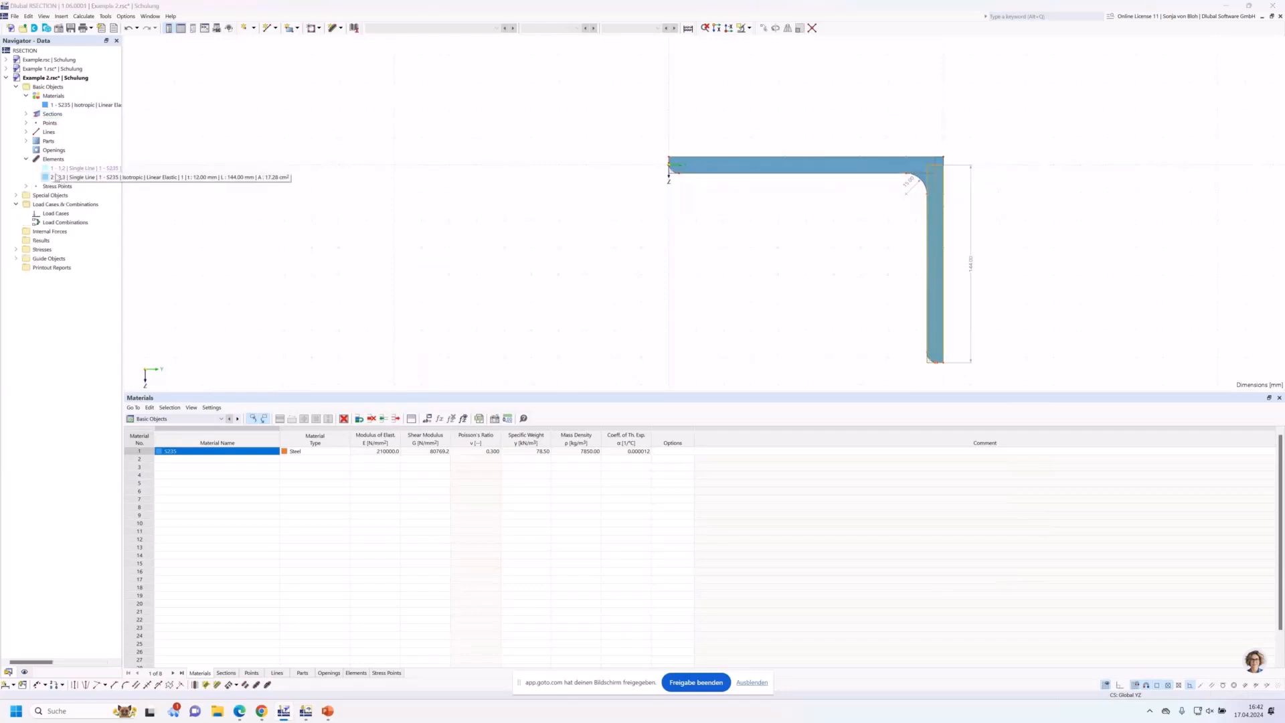
left_click(26, 141)
left_click(60, 150)
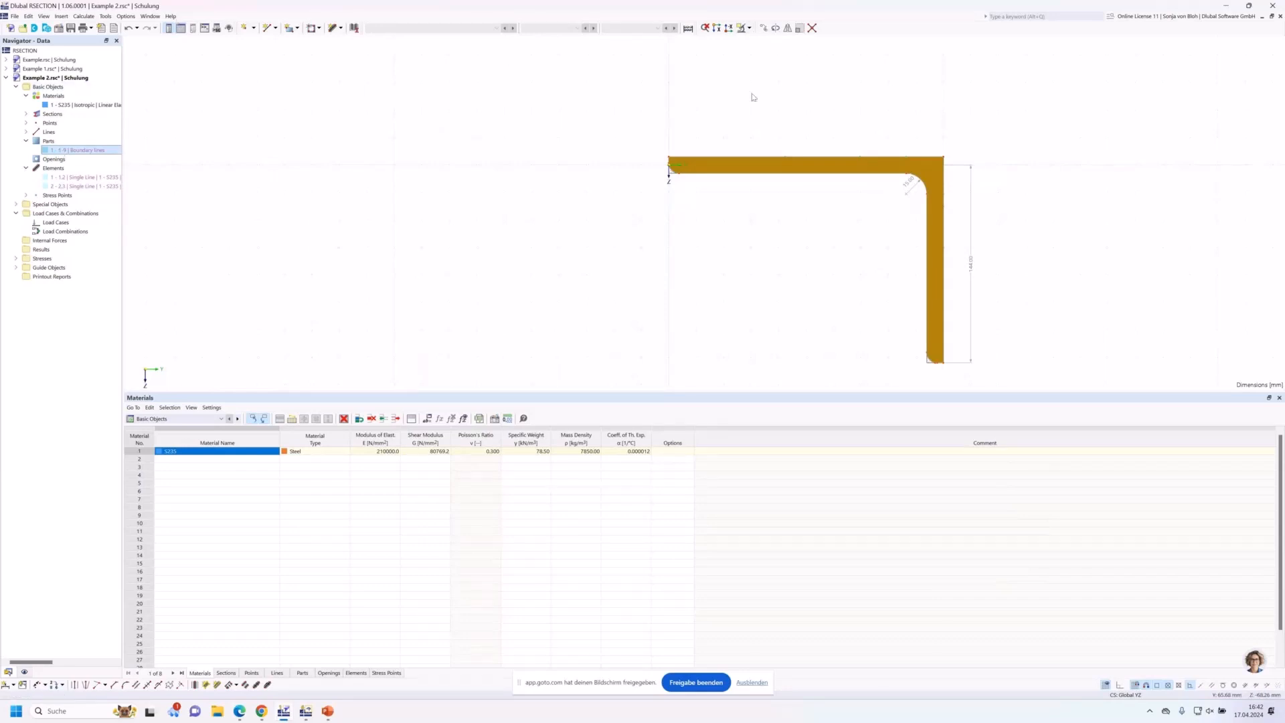
Explode the L 200x150x12 angle section into its individual objects
double_click(715, 165)
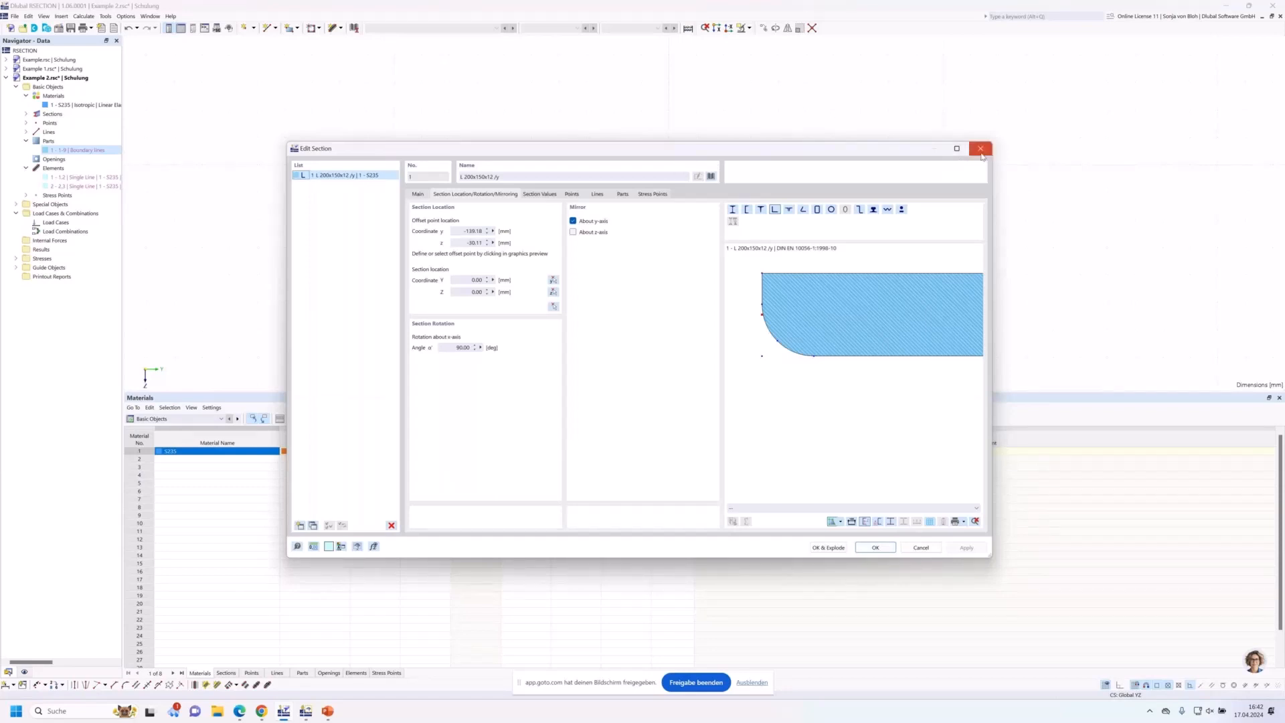
left_click(980, 148)
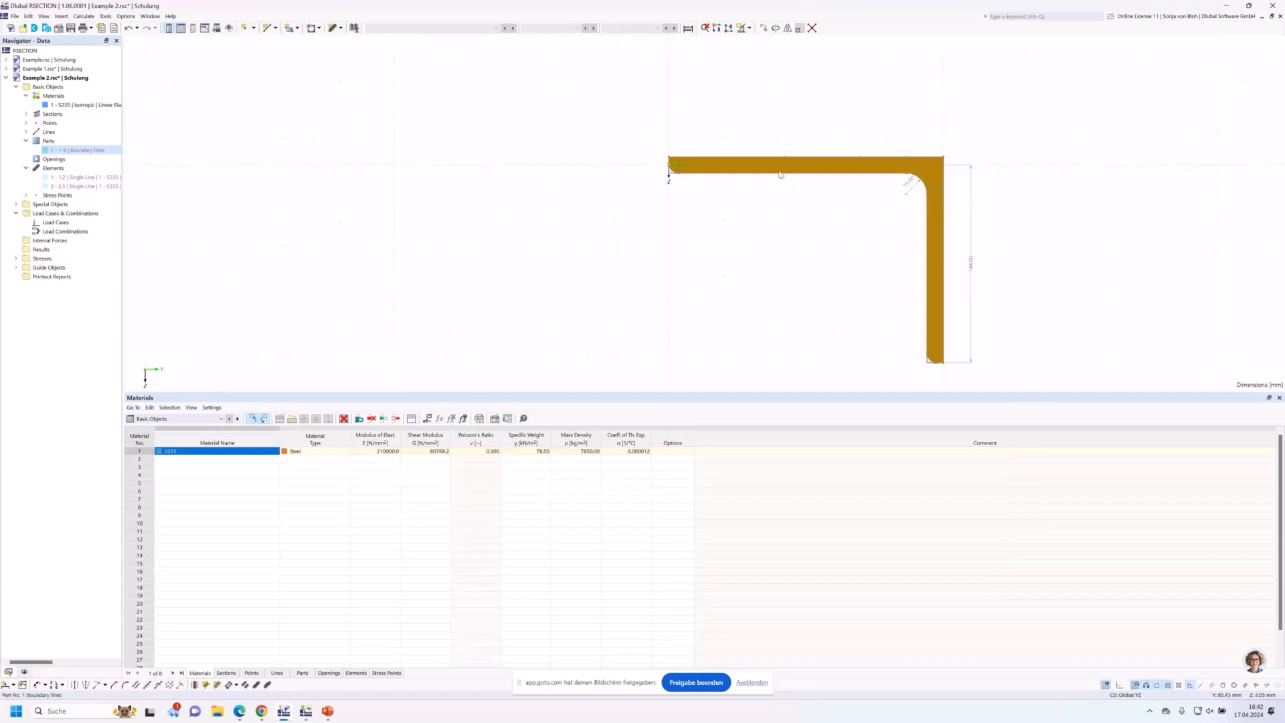
right_click(751, 165)
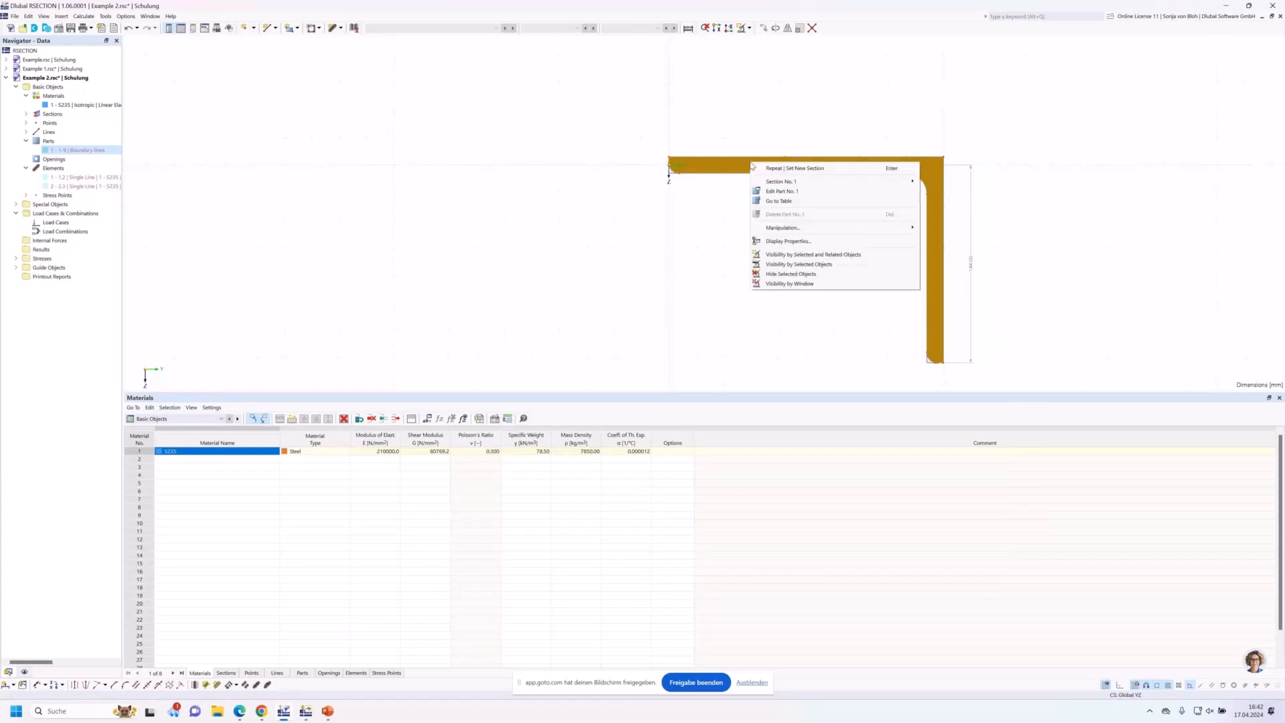
mouse_move(787, 186)
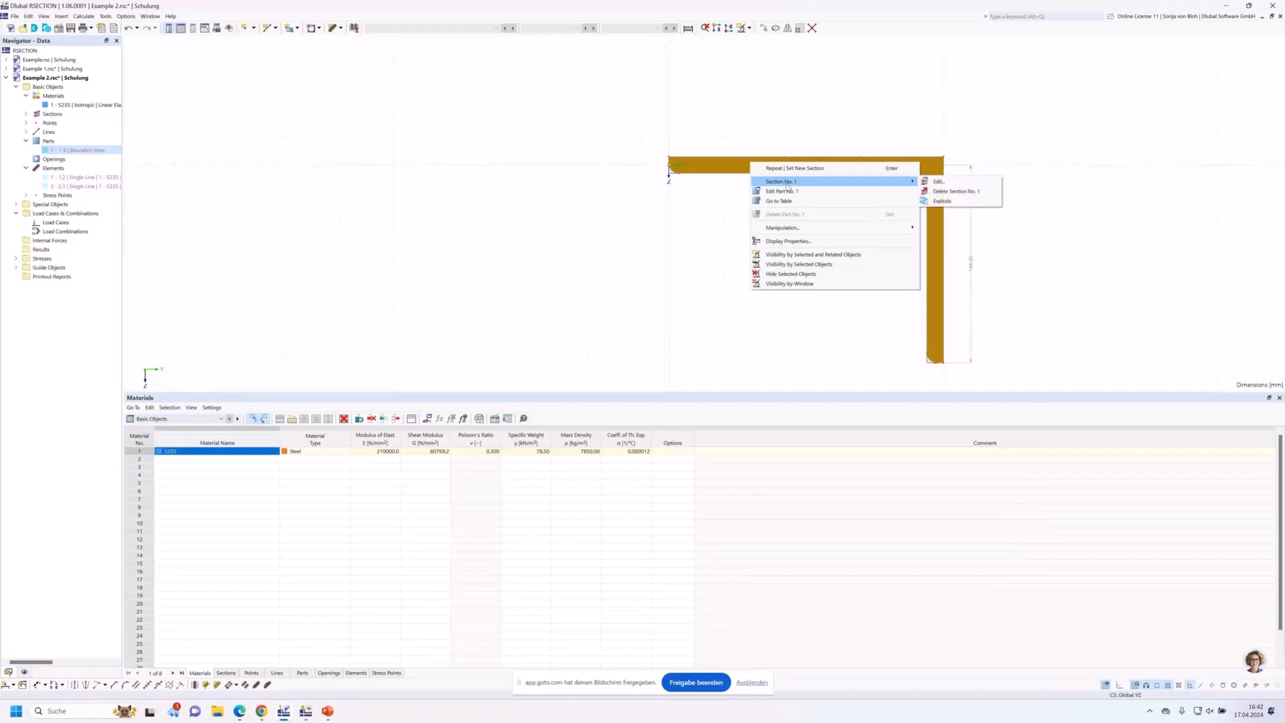
left_click(939, 202)
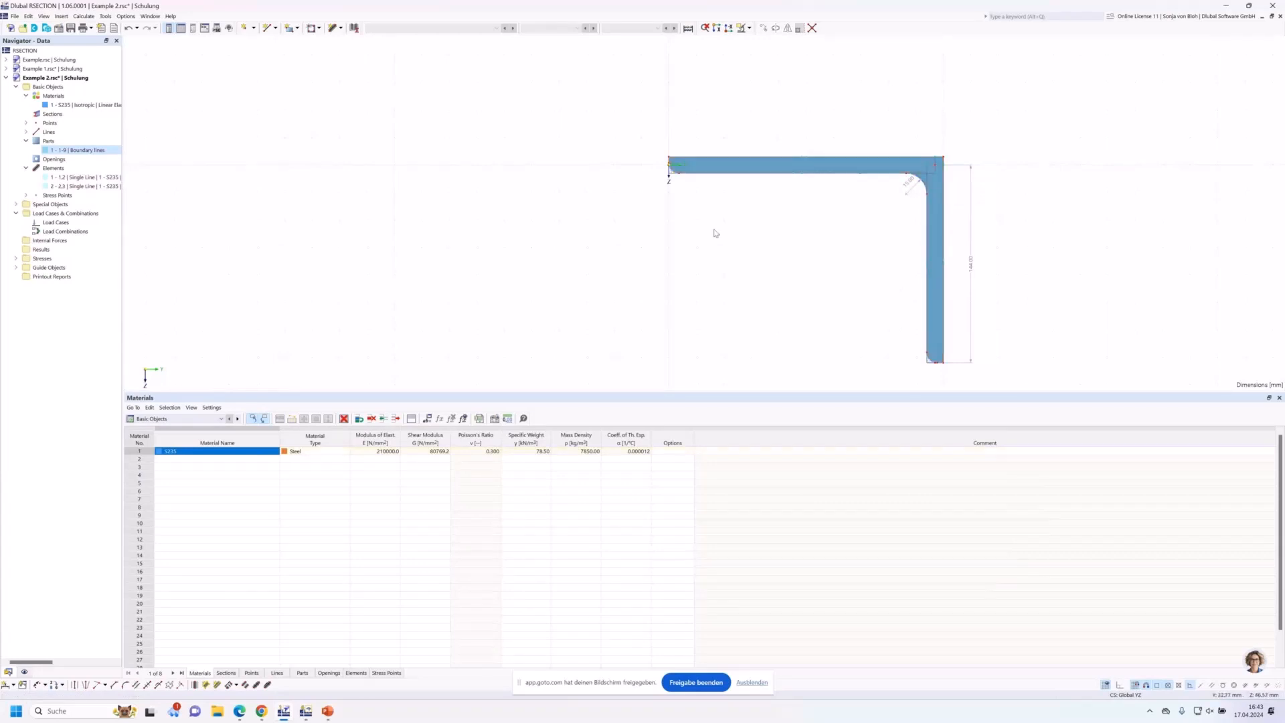
Enlarge the graphics area and replace the rounded toe at the horizontal leg's free end with a square corner
scroll(714, 235, "up", 1)
middle_click_drag(729, 227, 488, 198)
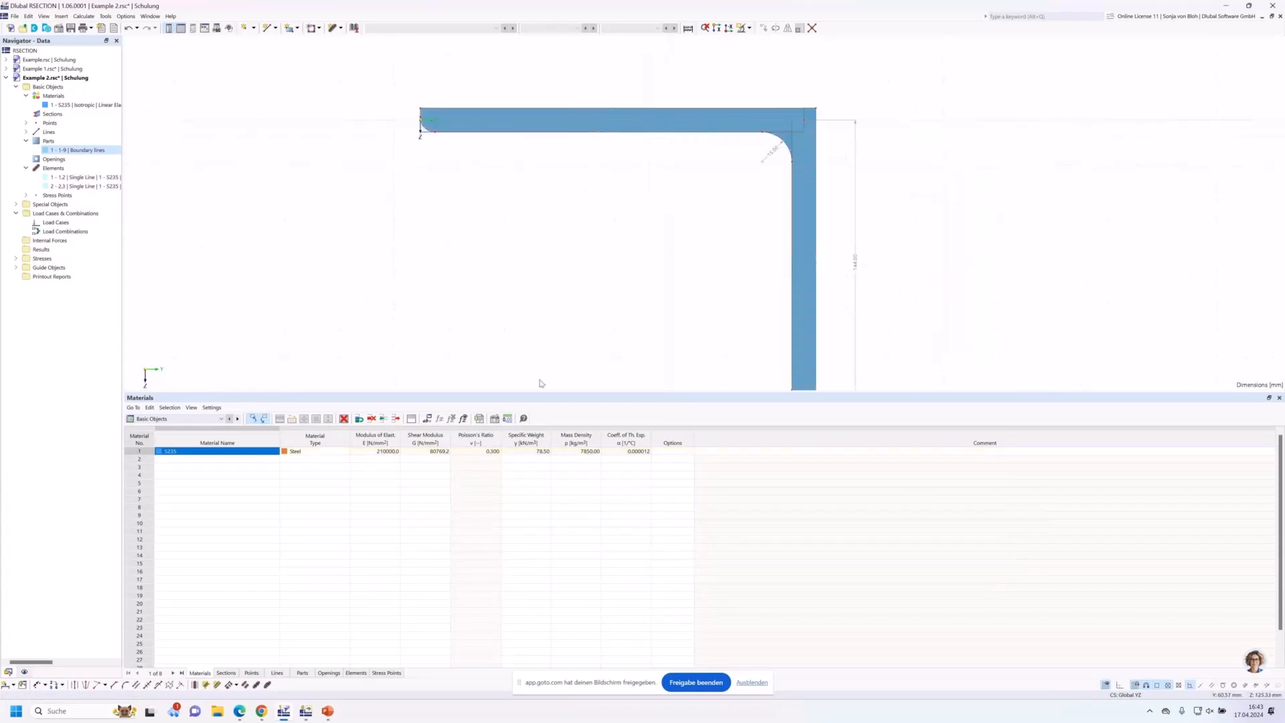
left_click_drag(538, 392, 538, 552)
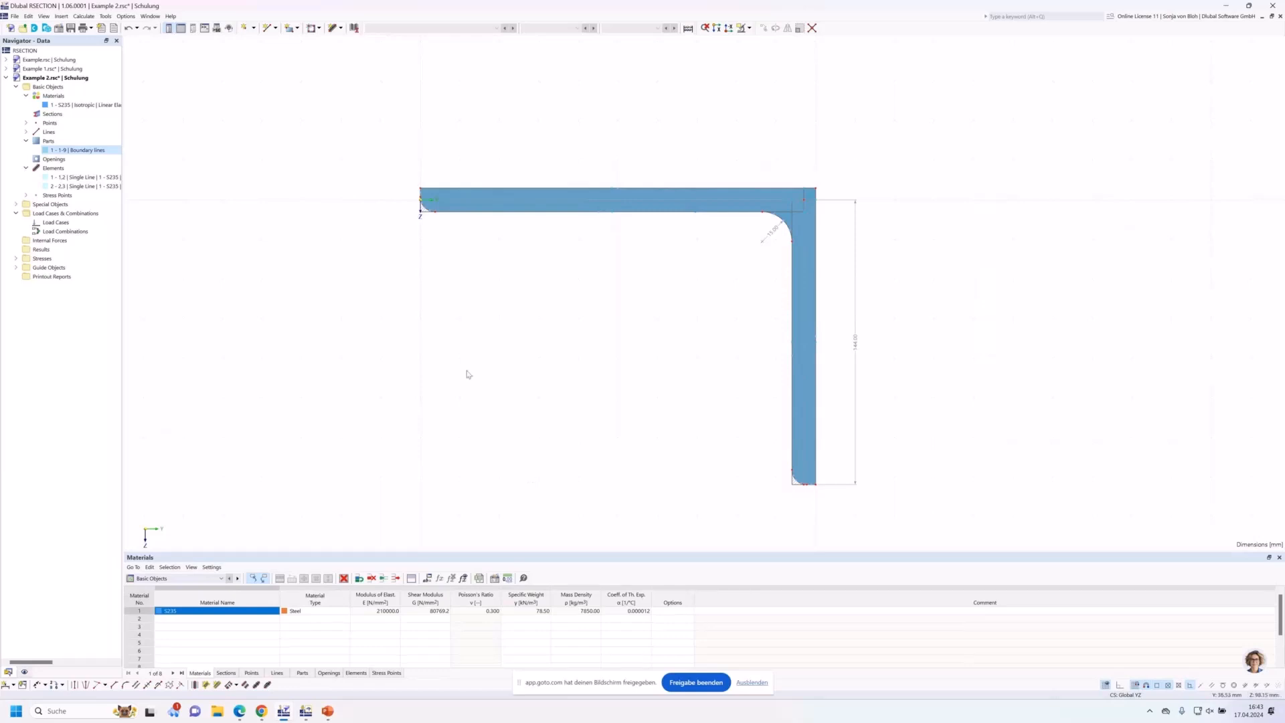
scroll(421, 212, "up", 2)
scroll(420, 212, "up", 3)
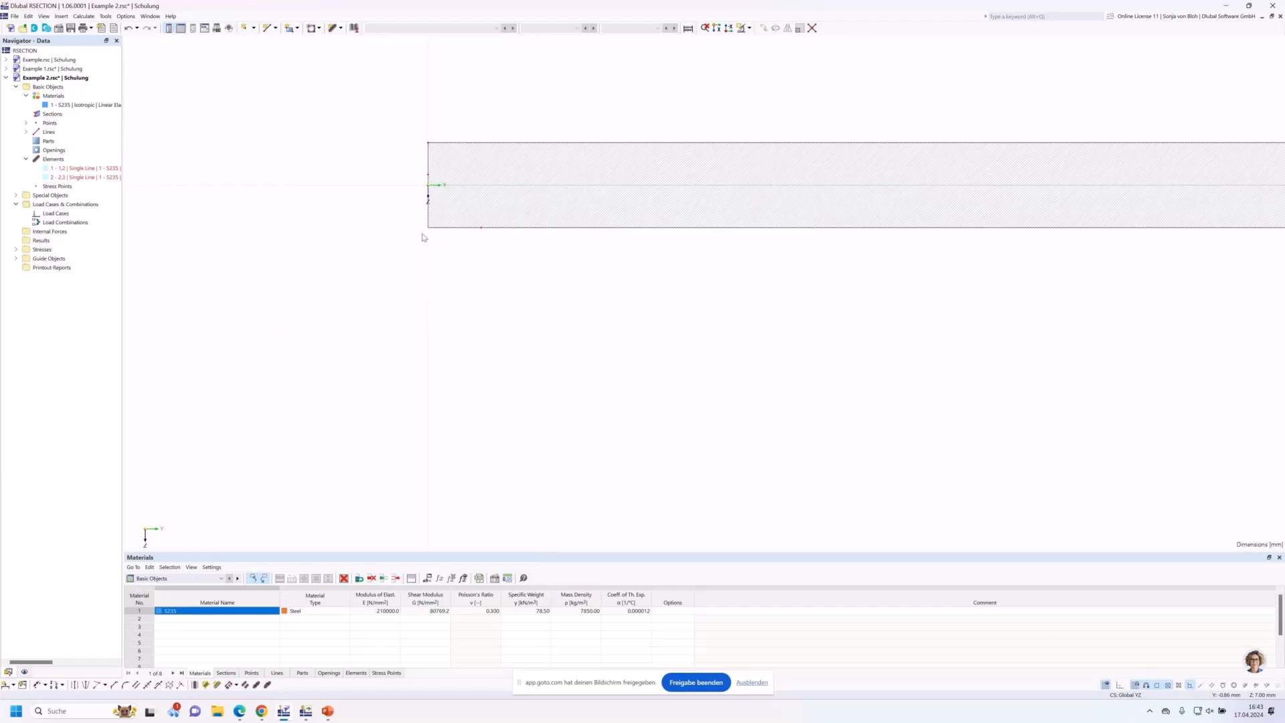
Add a horizontal single-line element by length and direction, 200 mm long and 12 mm thick, extending from the origin away from the angle
left_click(340, 29)
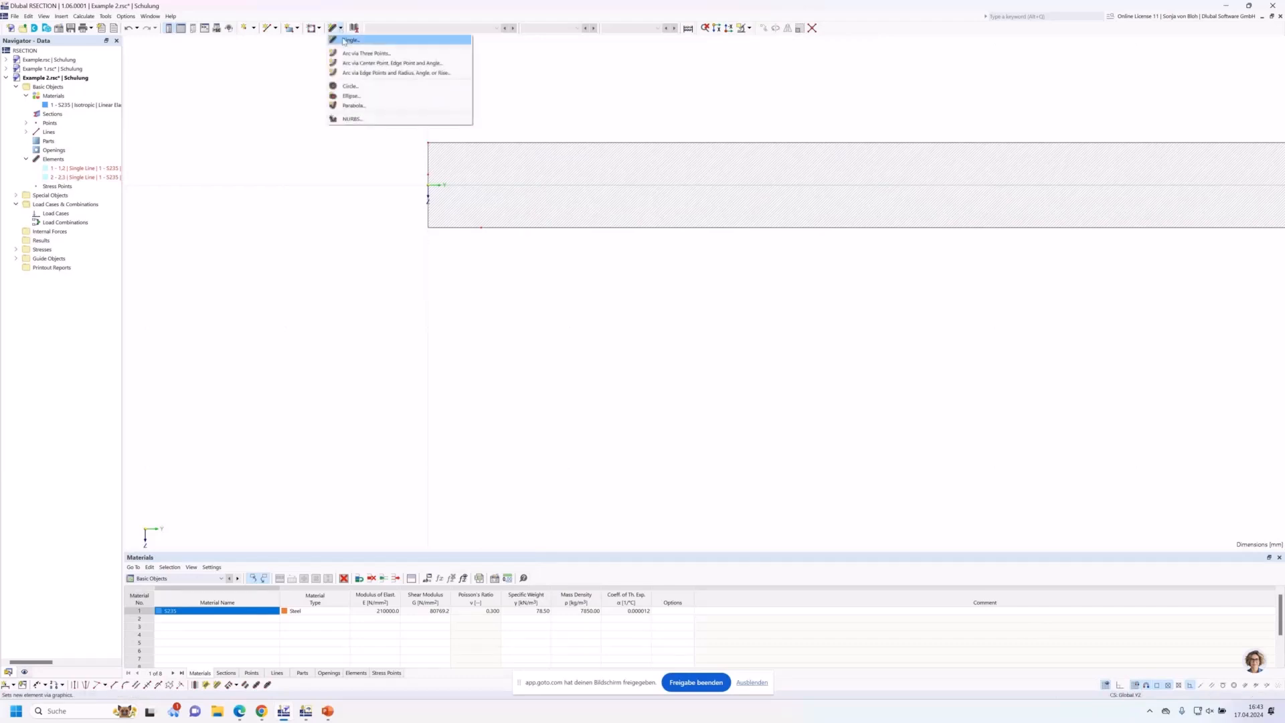
left_click(349, 41)
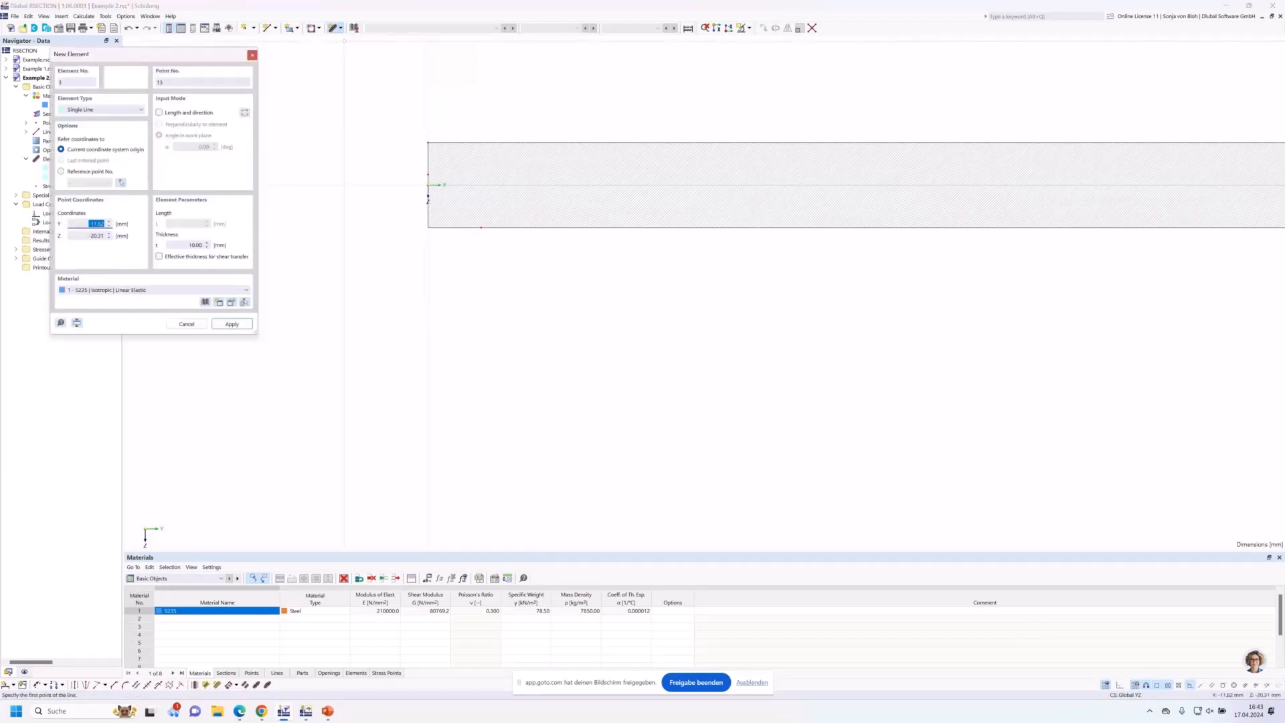
left_click_drag(148, 55, 268, 212)
left_click(278, 270)
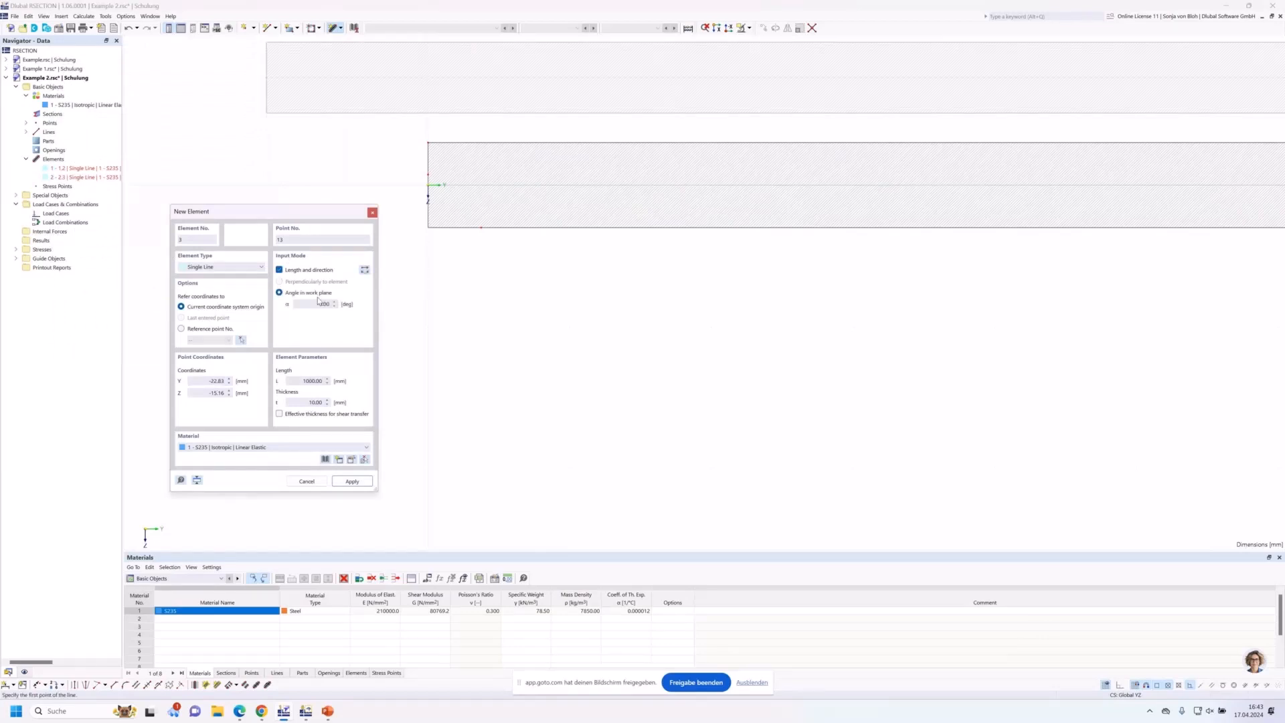
left_click(364, 270)
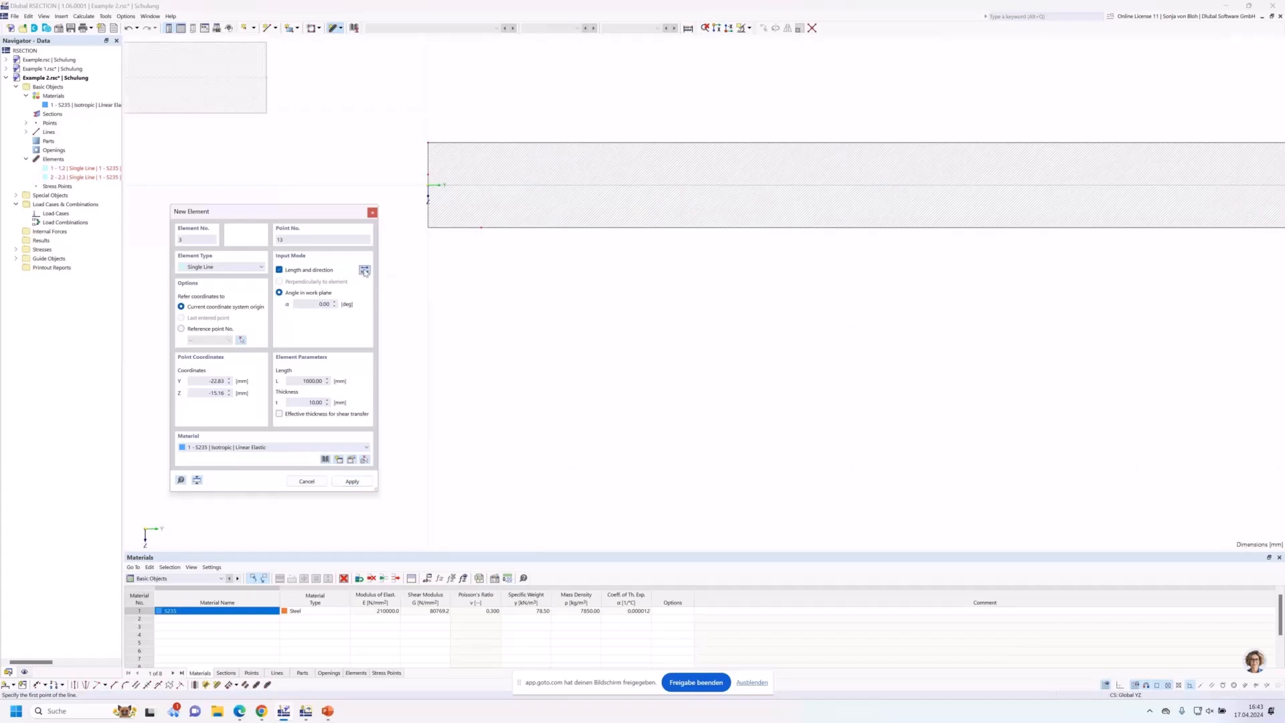
left_click(316, 380)
type("200")
key("Tab")
type("12")
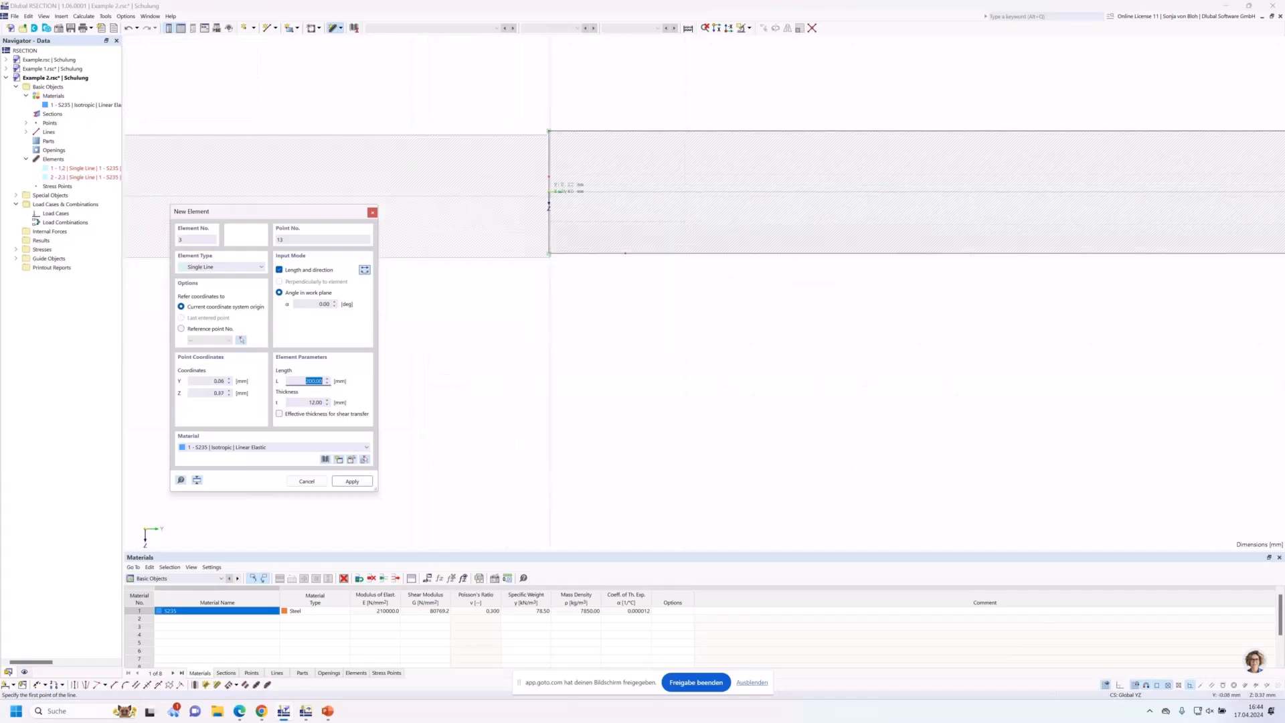
left_click(549, 192)
left_click(548, 192)
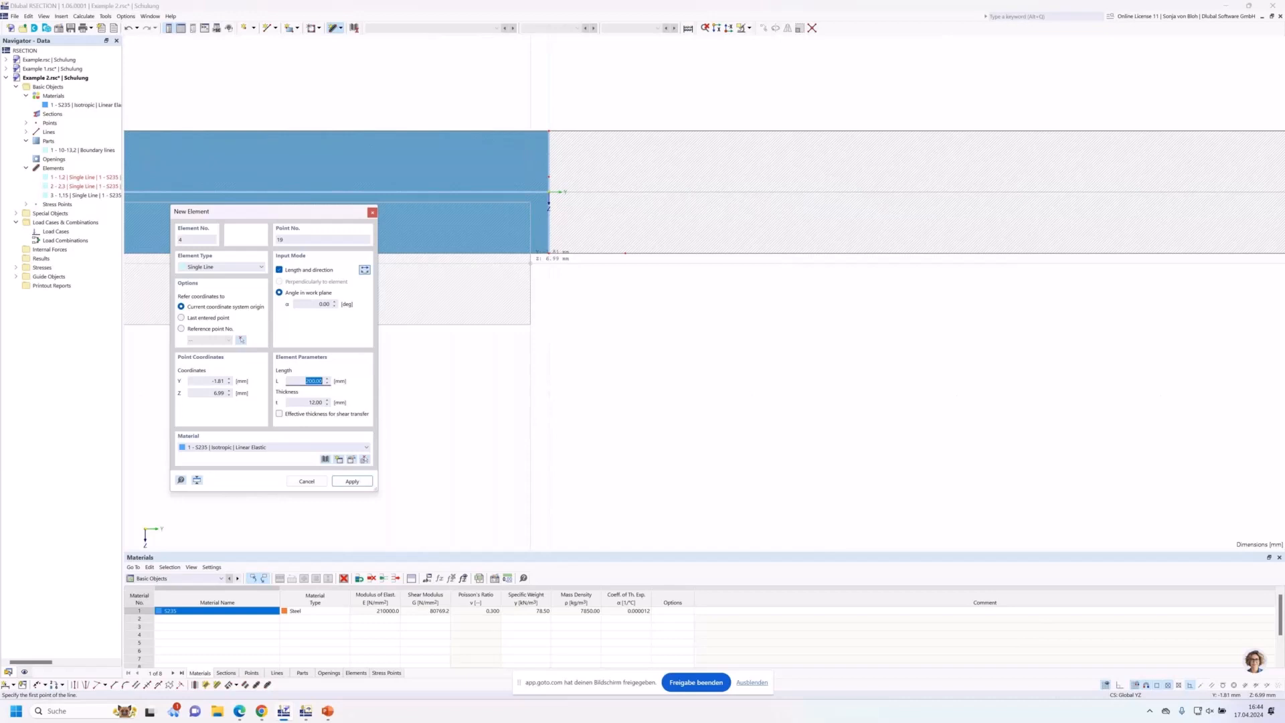
Add a vertical single-line element at 90°, 400 mm long and 10 mm thick, running down from the origin
scroll(619, 328, "down", 5)
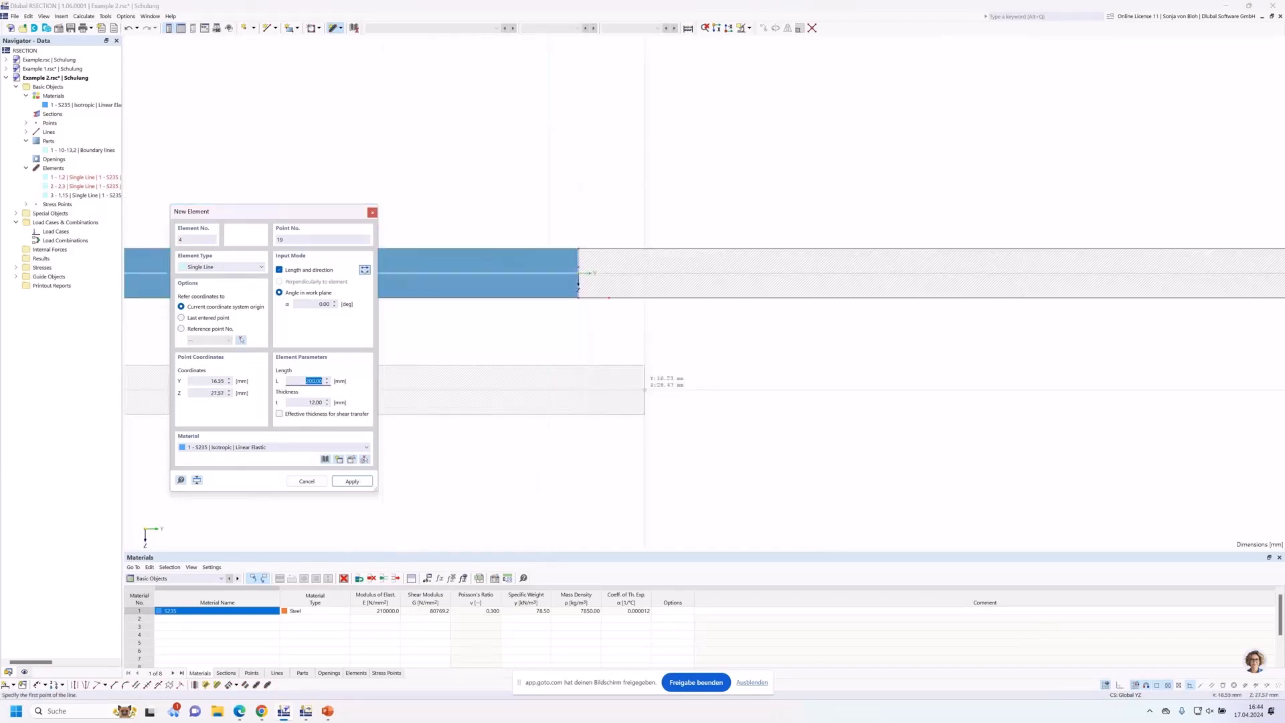
left_click_drag(310, 306, 353, 310)
type("90")
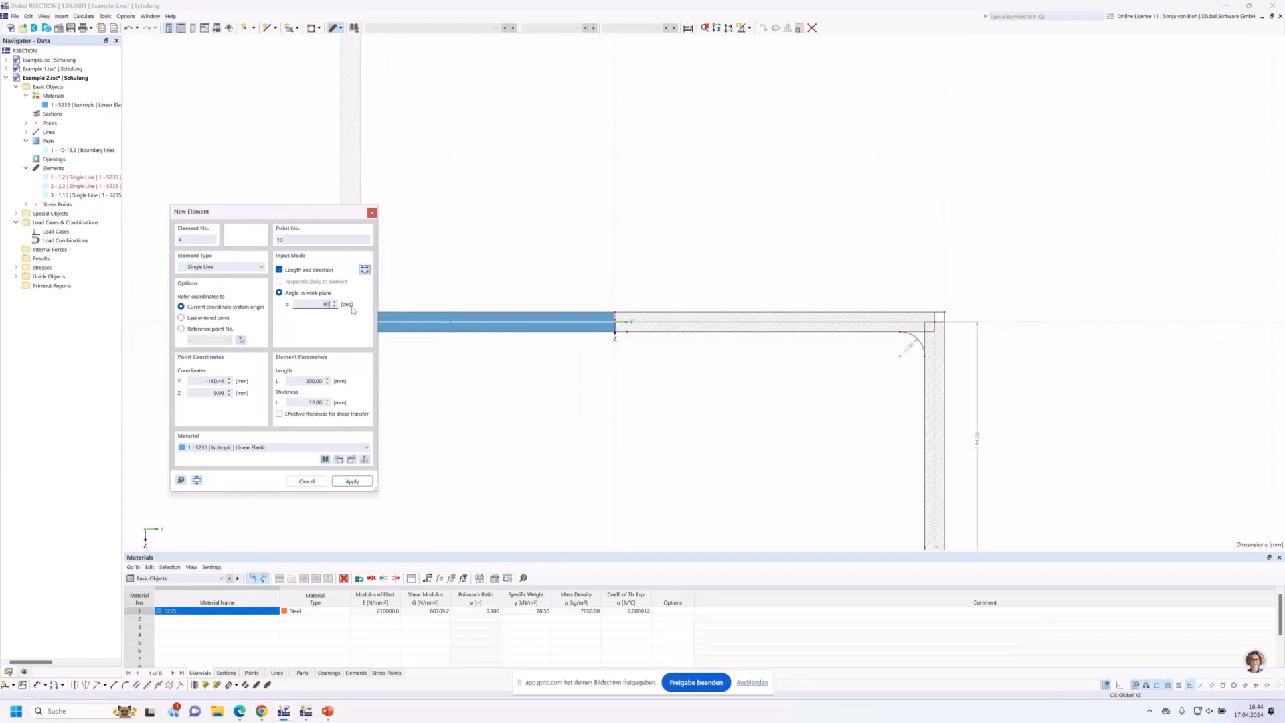
key("Tab")
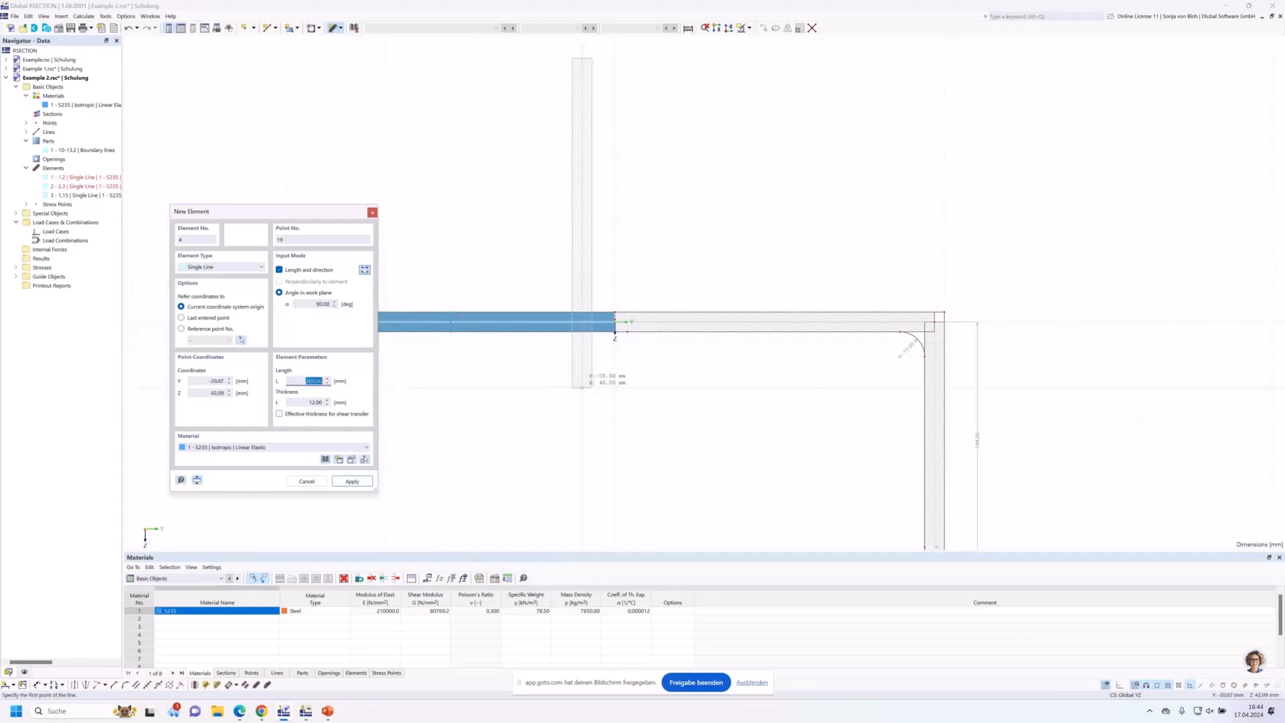
scroll(581, 388, "down", 3)
scroll(575, 420, "up", 1)
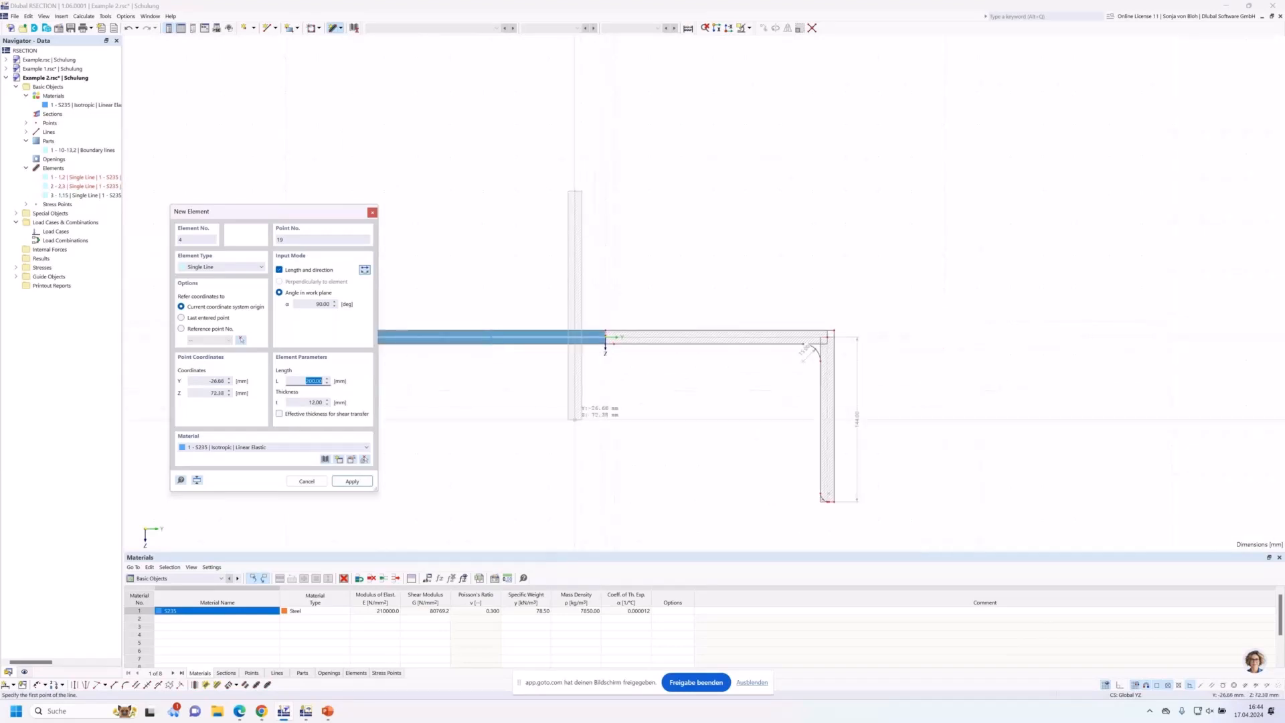
scroll(575, 419, "up", 1)
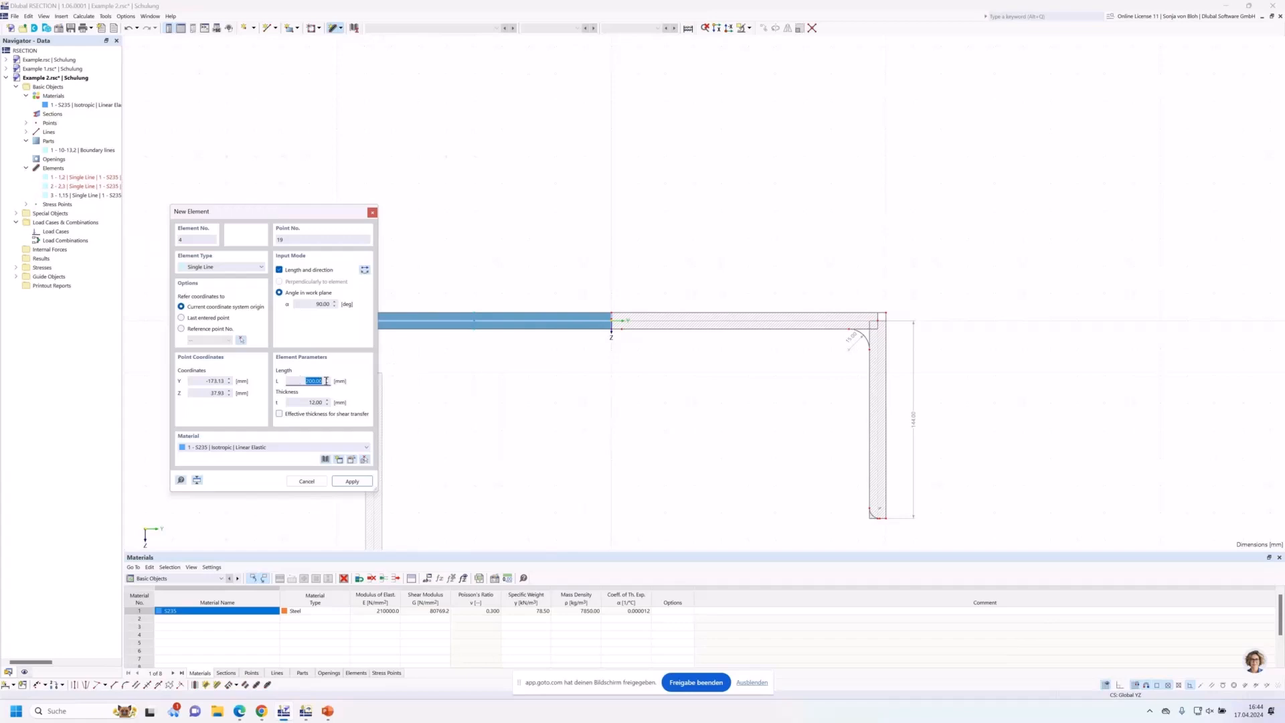
type("400")
key("Tab")
type("10")
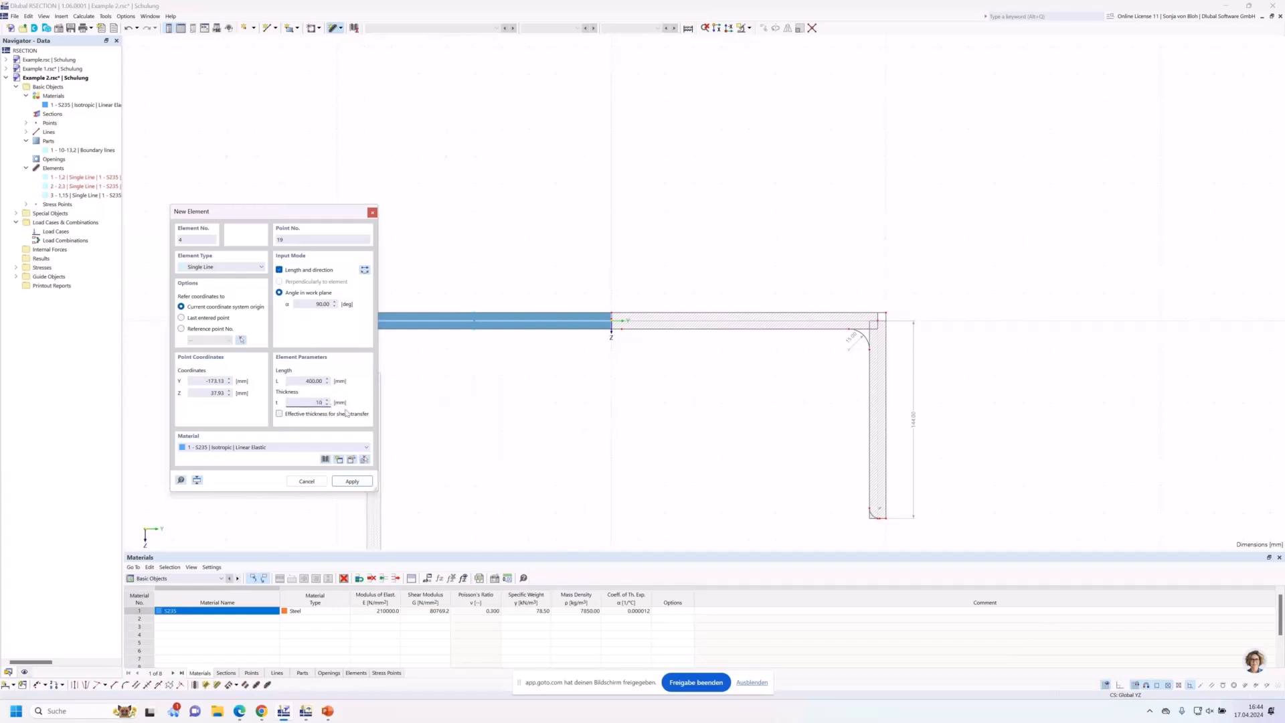
scroll(609, 345, "up", 3)
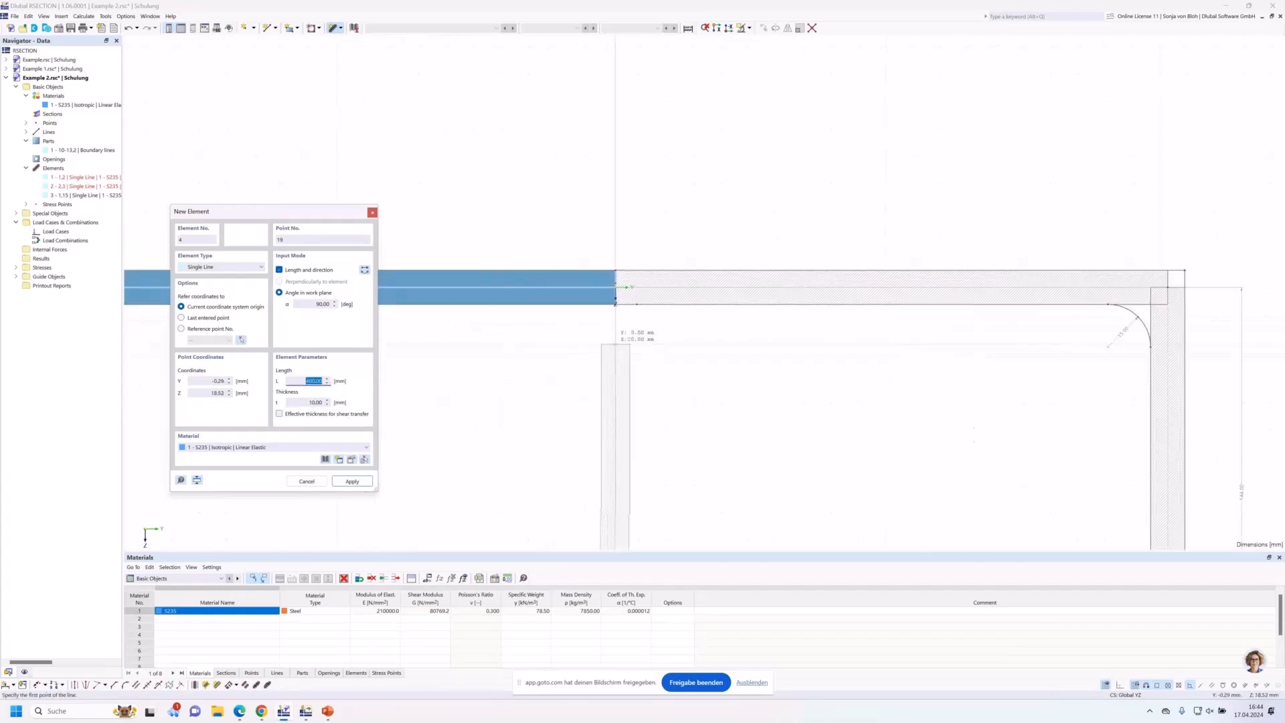
scroll(616, 286, "up", 2)
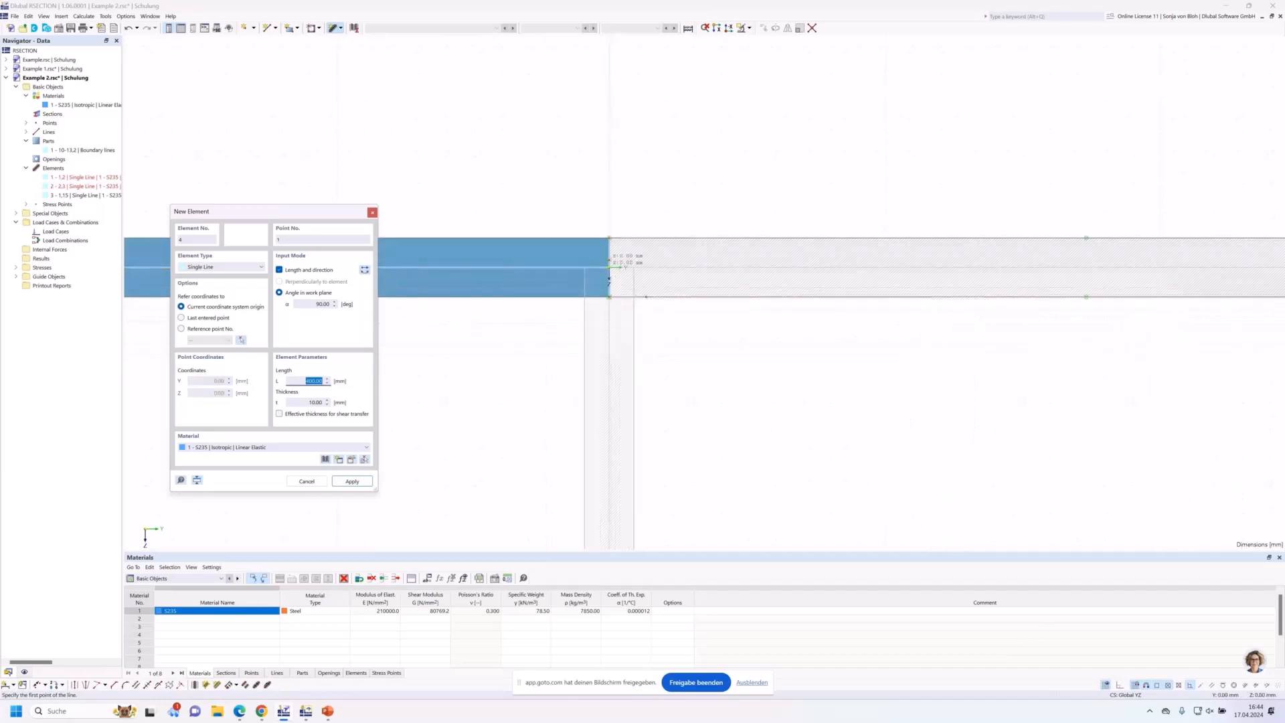
left_click(609, 267)
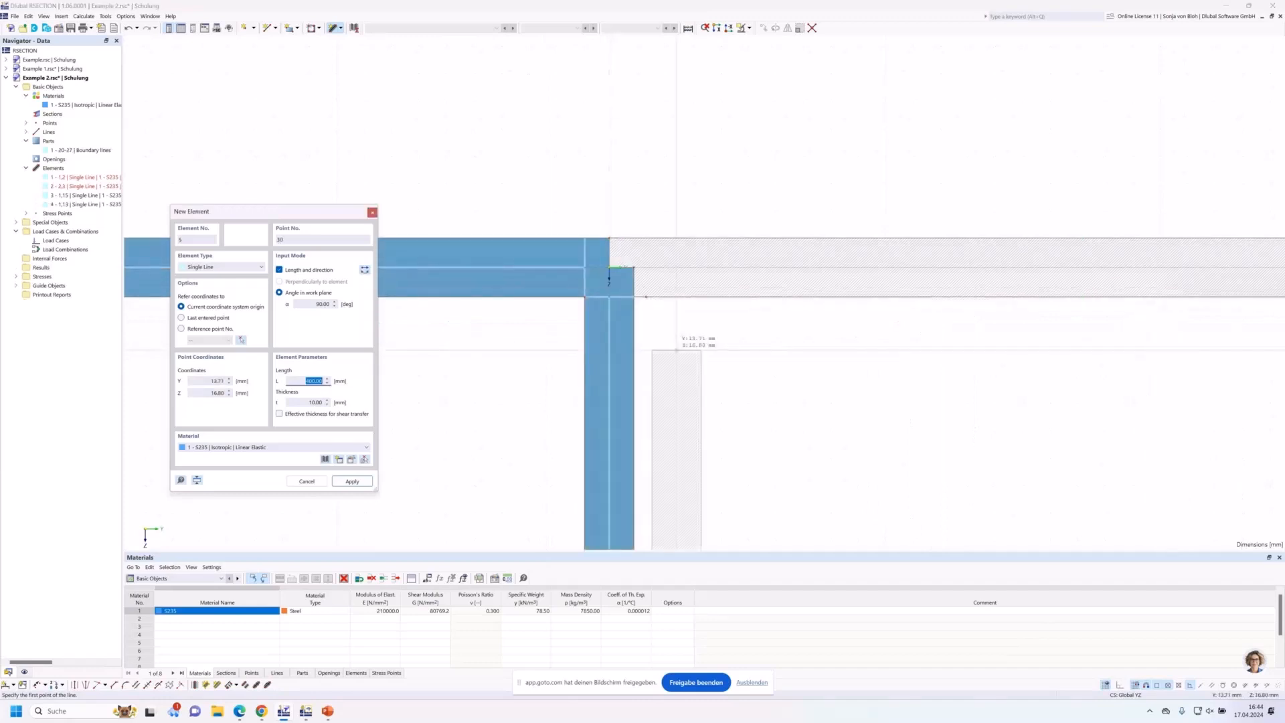
key("Escape")
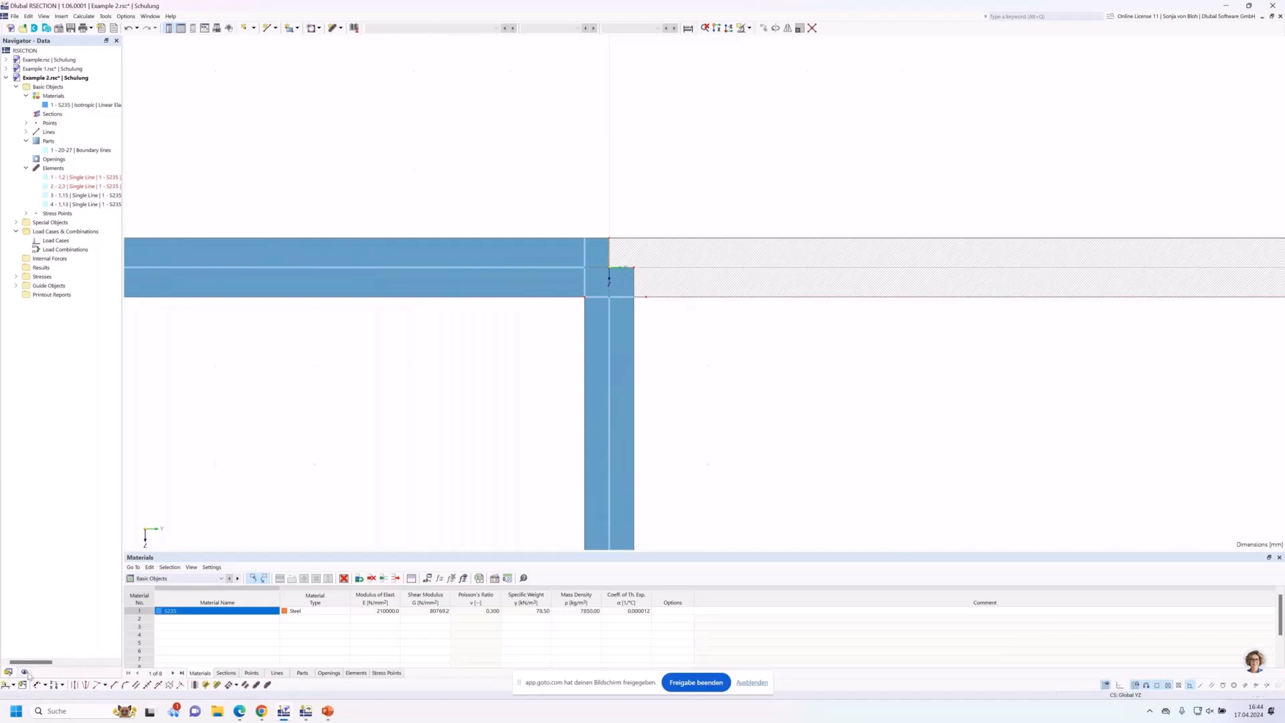
Hide the elements and parts in the model display so that only the lines are shown
left_click(25, 671)
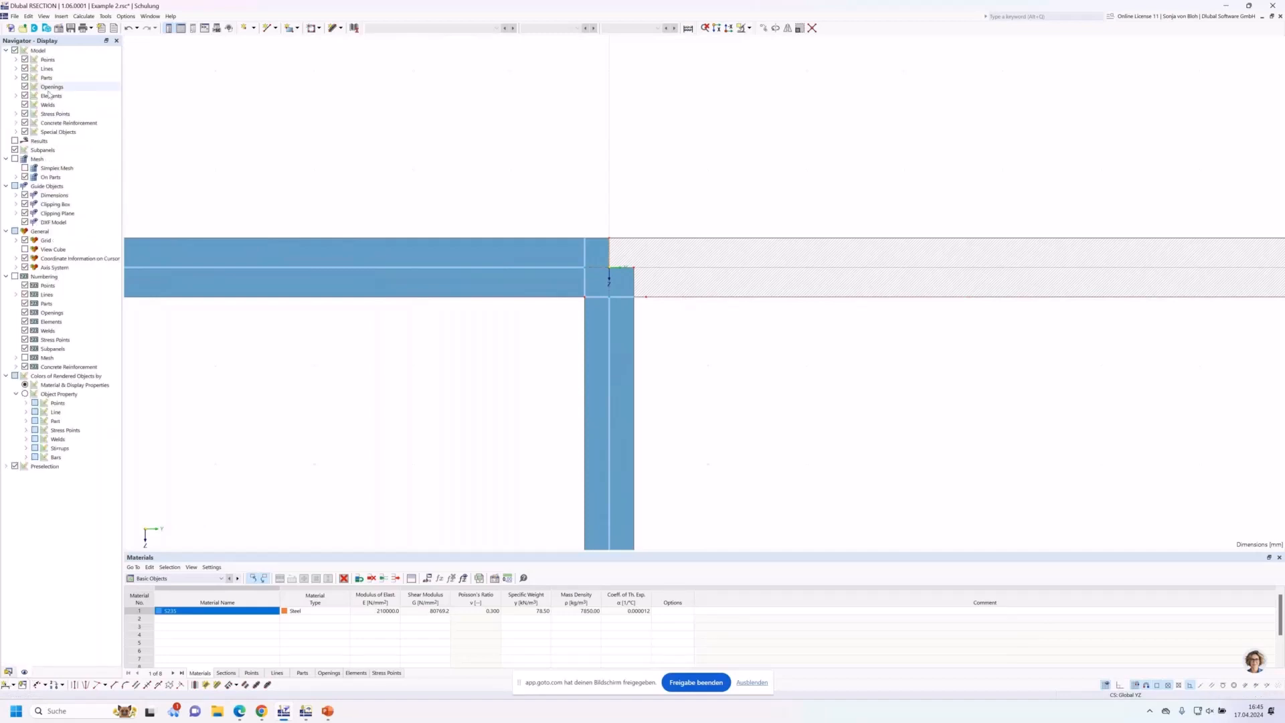
left_click(24, 96)
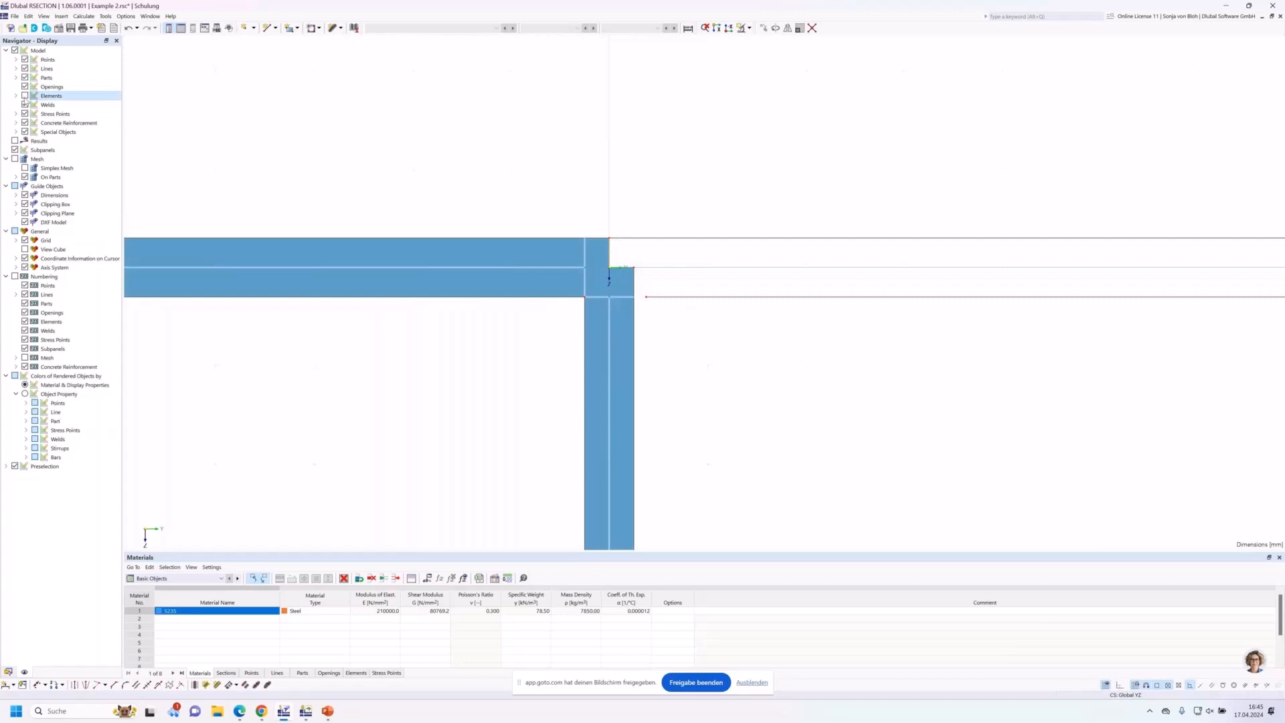
left_click(24, 77)
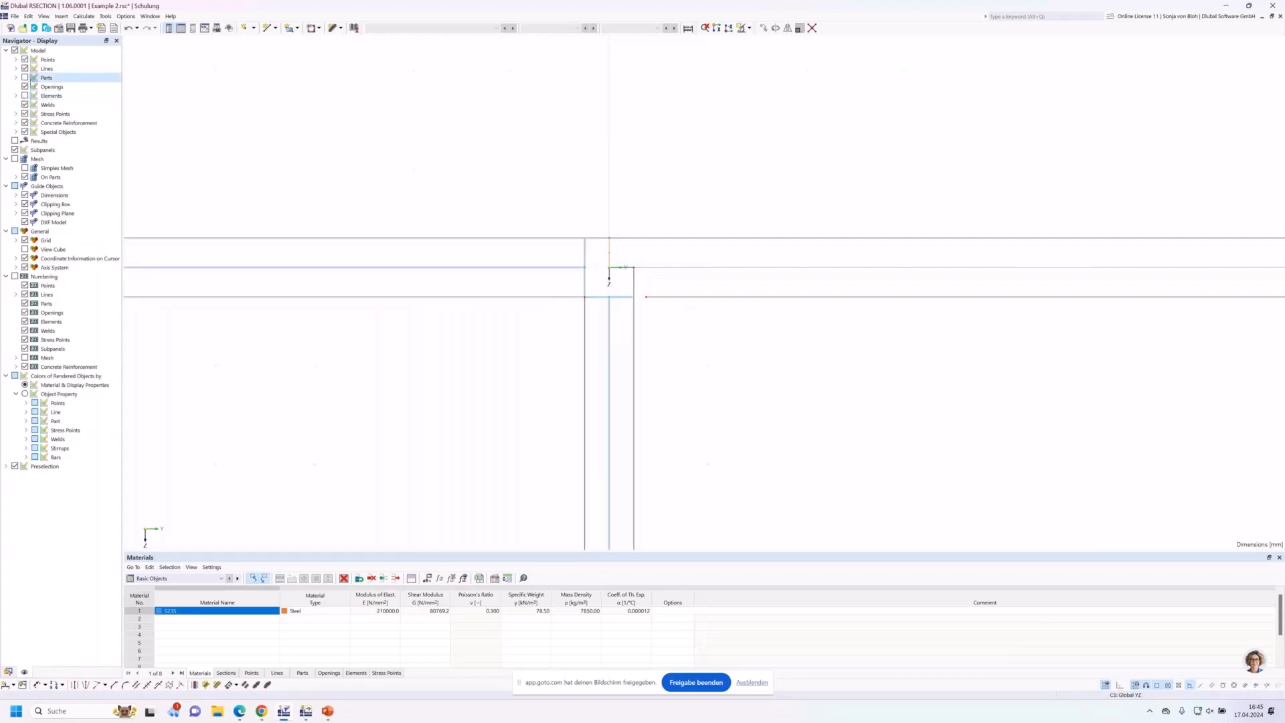
Delete the leftover inner lines where the vertical plate meets the horizontal plates
scroll(616, 281, "up", 2)
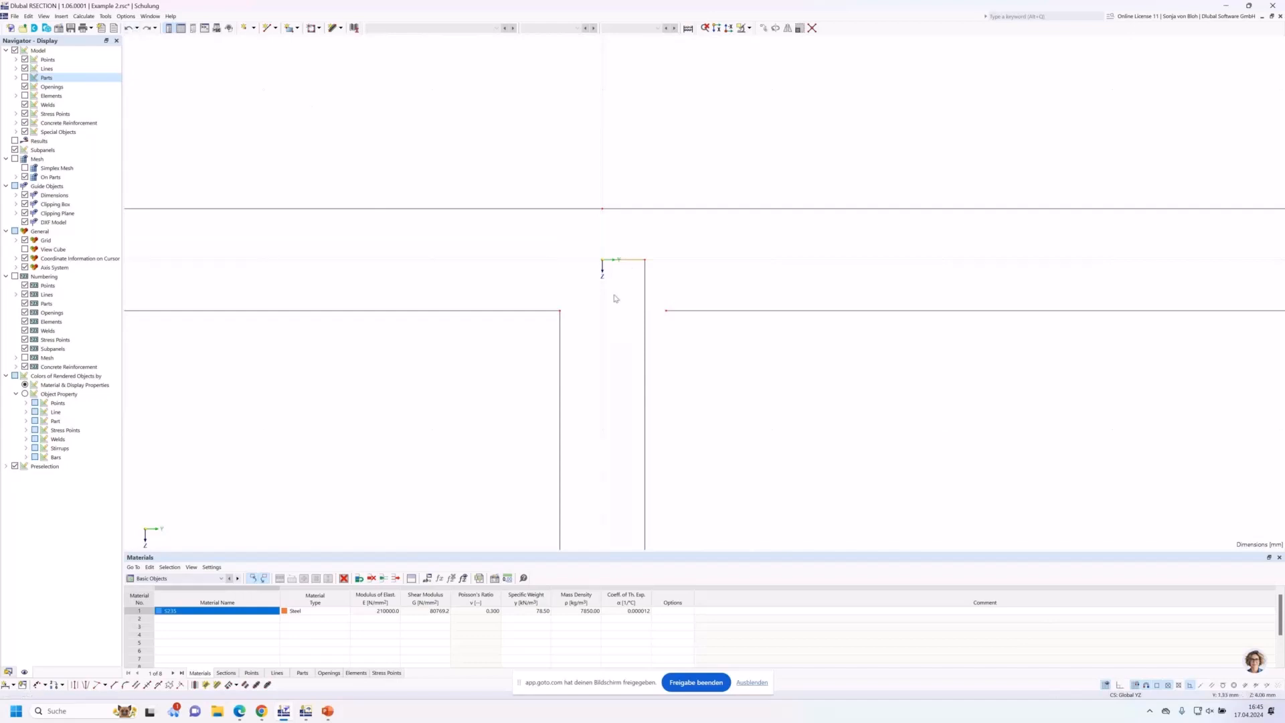
key("Delete")
scroll(709, 394, "down", 2)
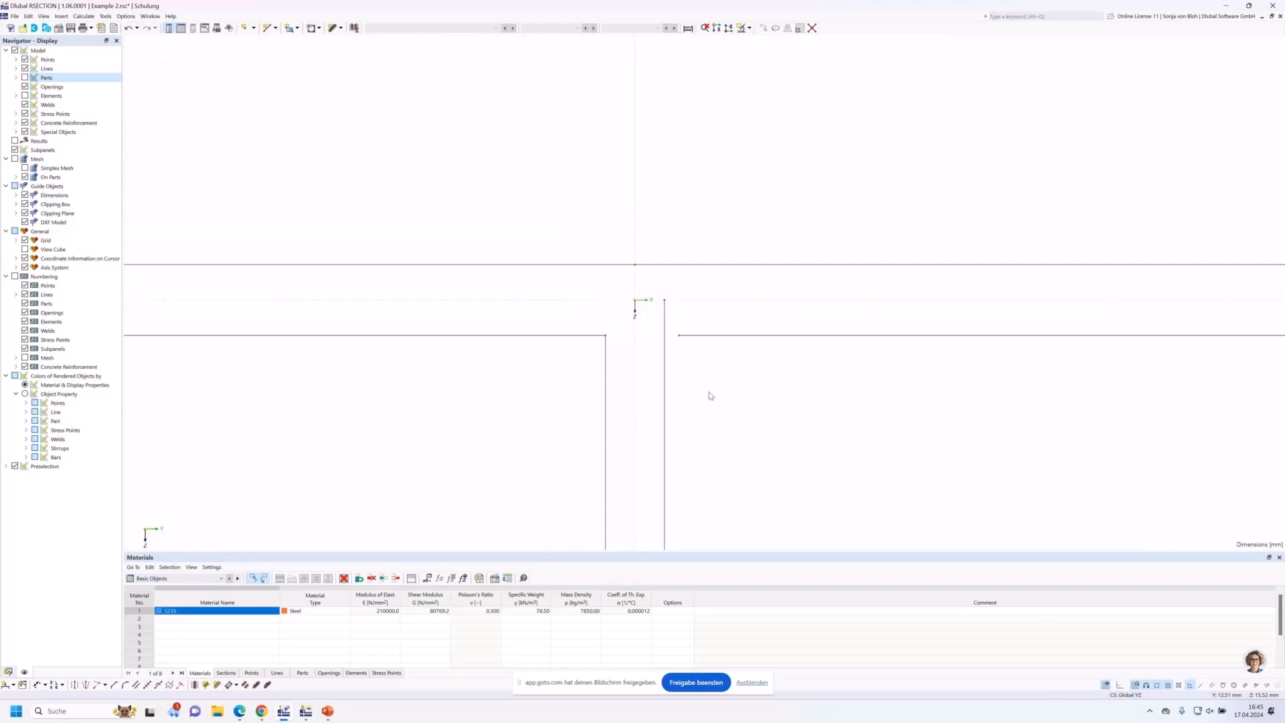
Set up an angled corner of type Edge and Angle with edge length 6*sqrt(2) mm and a 45° angle
middle_click_drag(495, 369, 511, 231)
scroll(503, 280, "down", 3)
middle_click_drag(499, 390, 528, 336)
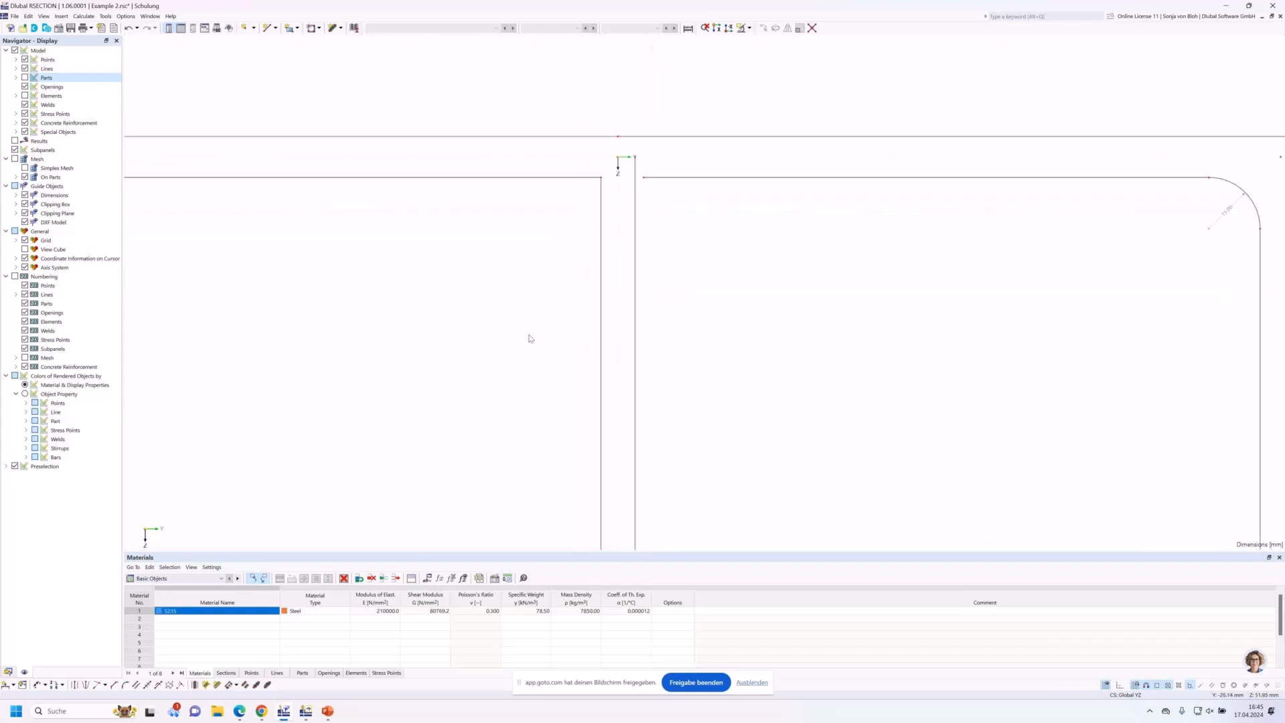
left_click(117, 688)
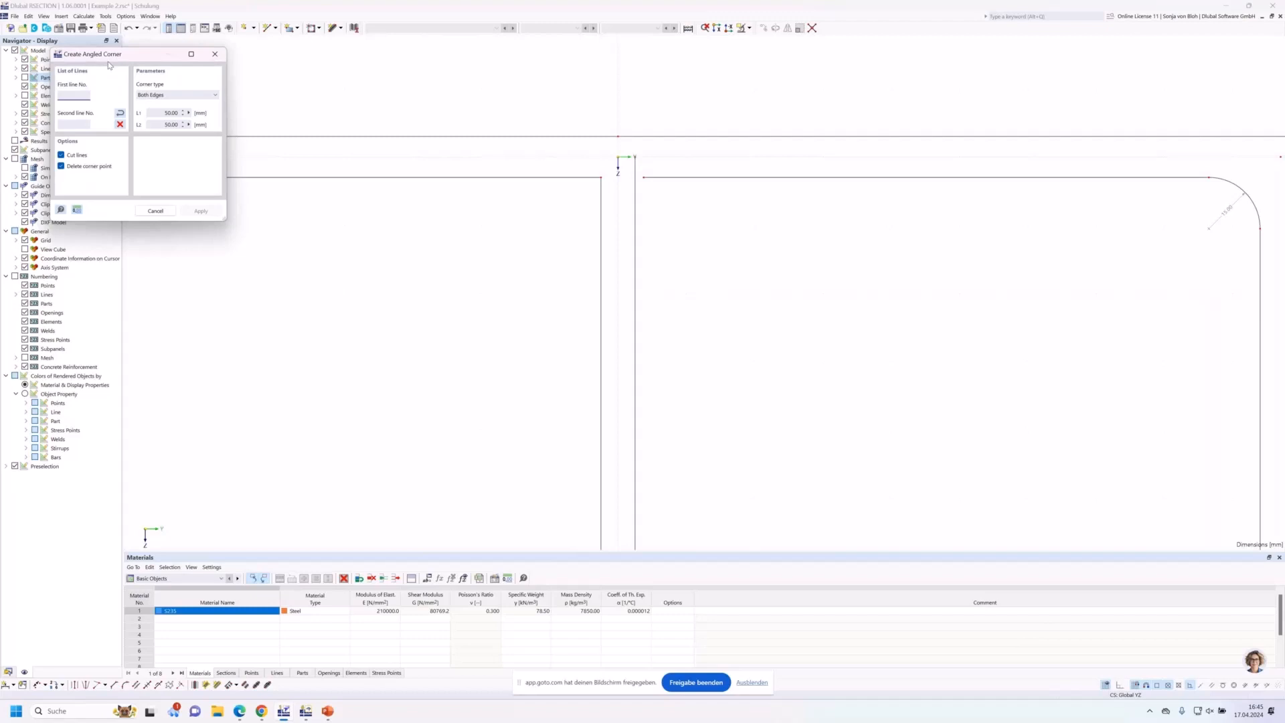
left_click_drag(100, 57, 193, 223)
left_click(270, 260)
left_click(247, 275)
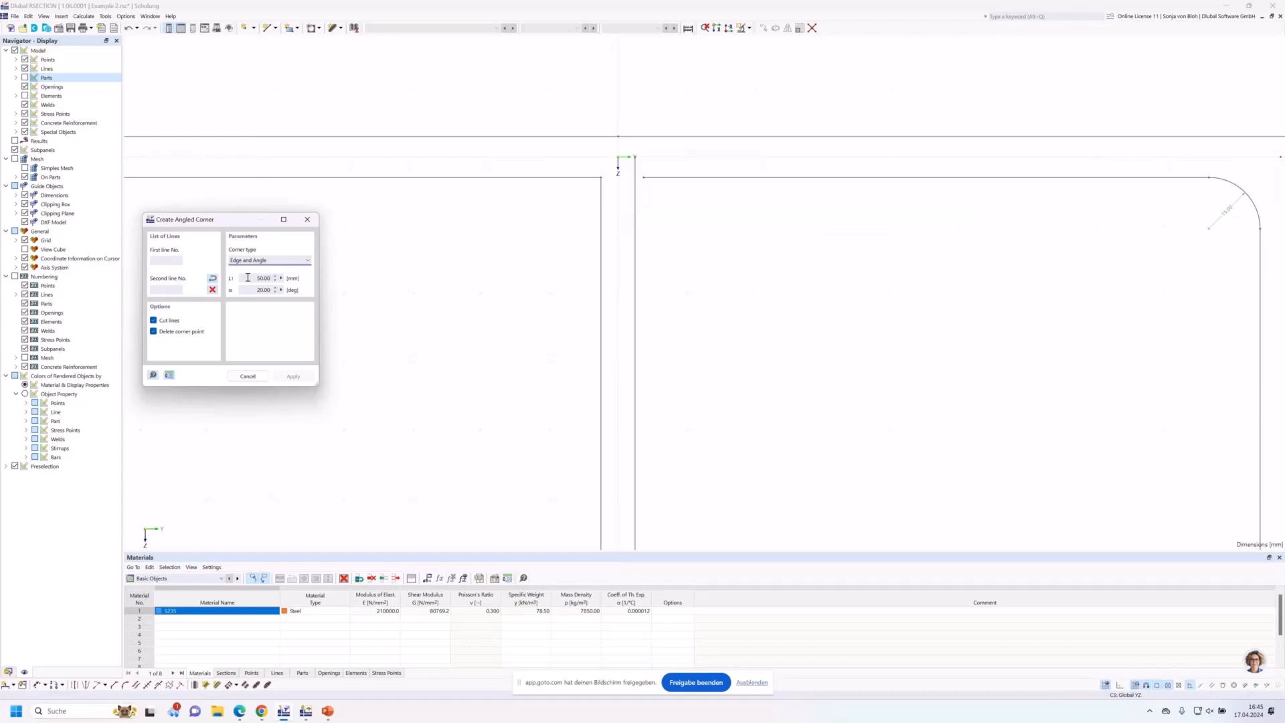
double_click(247, 277)
type("6*sqrt(2)")
left_click(253, 289)
double_click(253, 289)
type("45")
Create angled corners between the vertical plate's side lines and the horizontal plates' lower edges on both sides of the junction
left_click(534, 179)
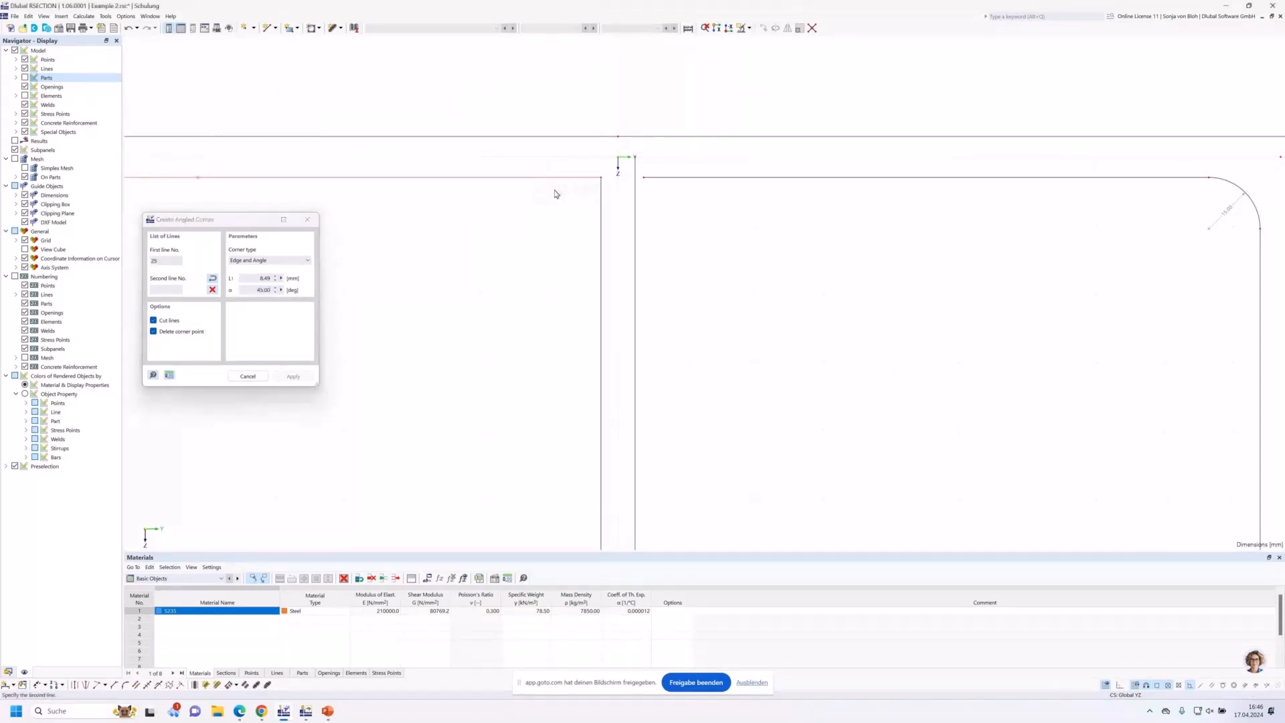
left_click(599, 225)
left_click(683, 178)
left_click(635, 232)
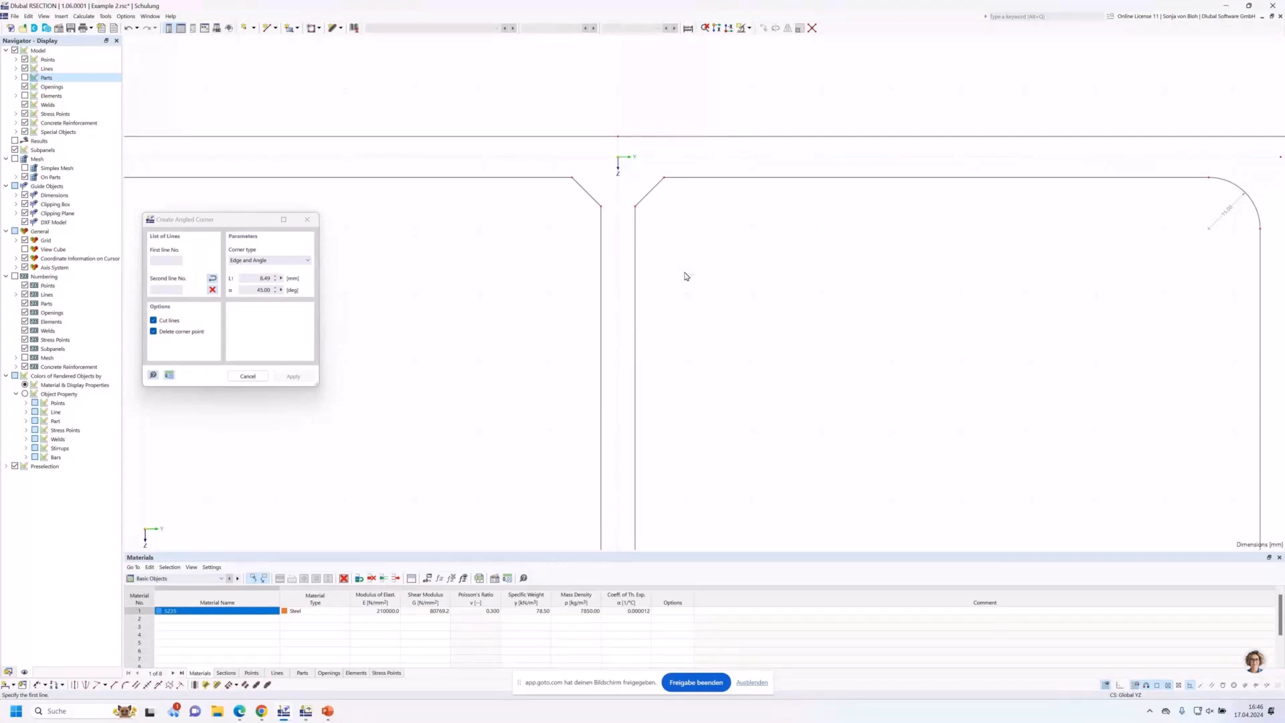
scroll(686, 276, "down", 3)
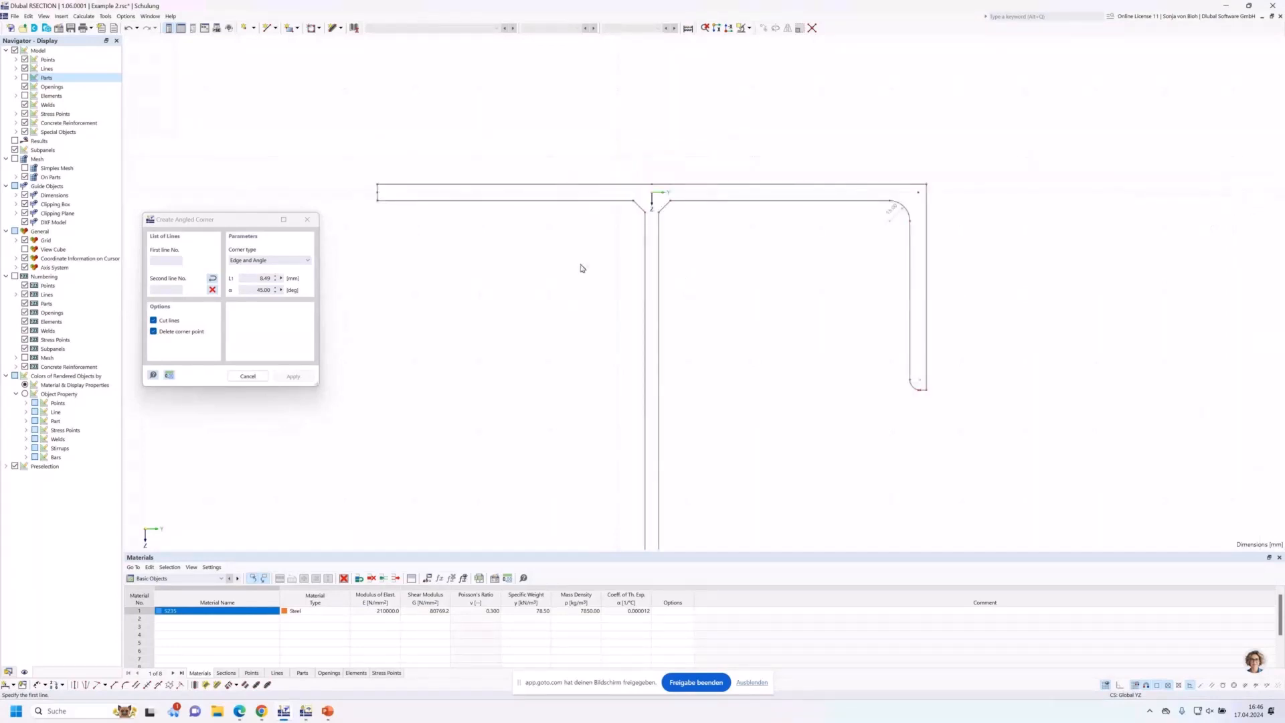
Close the angled corner setup and create a part in material S235 by selecting the closed outline of the combined section as its boundary
key("Escape")
scroll(366, 155, "down", 2)
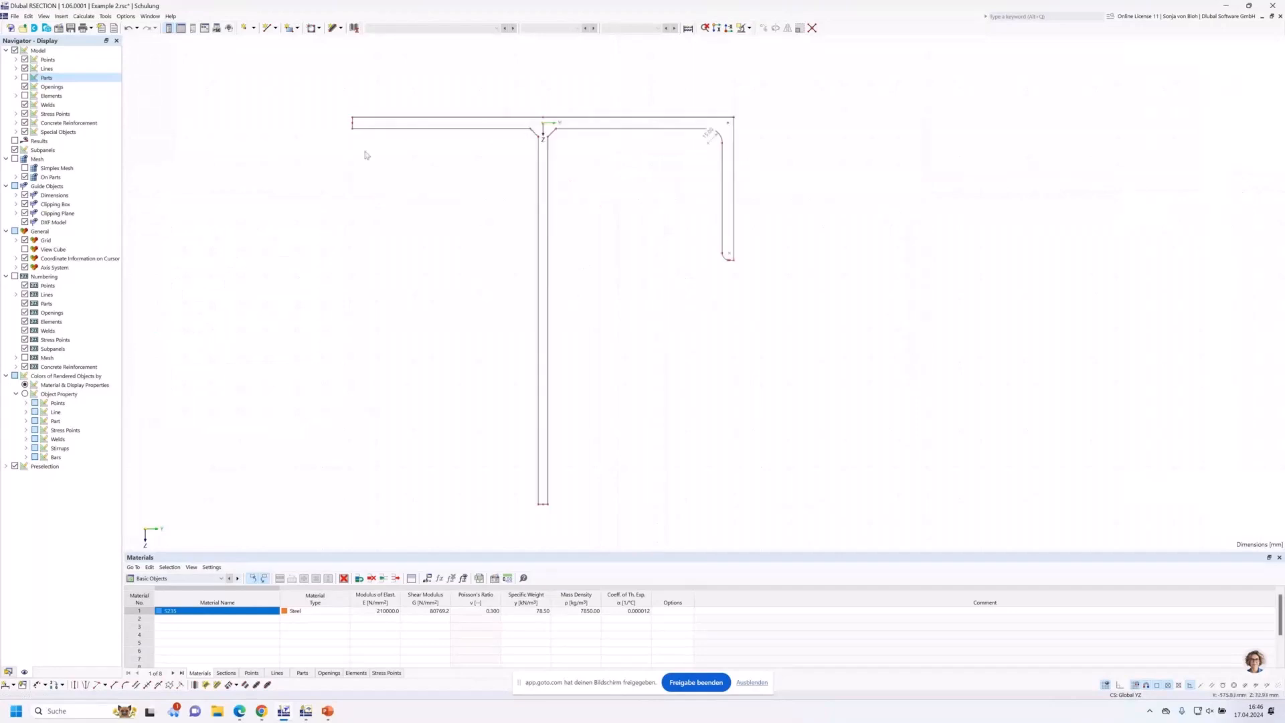
left_click(297, 30)
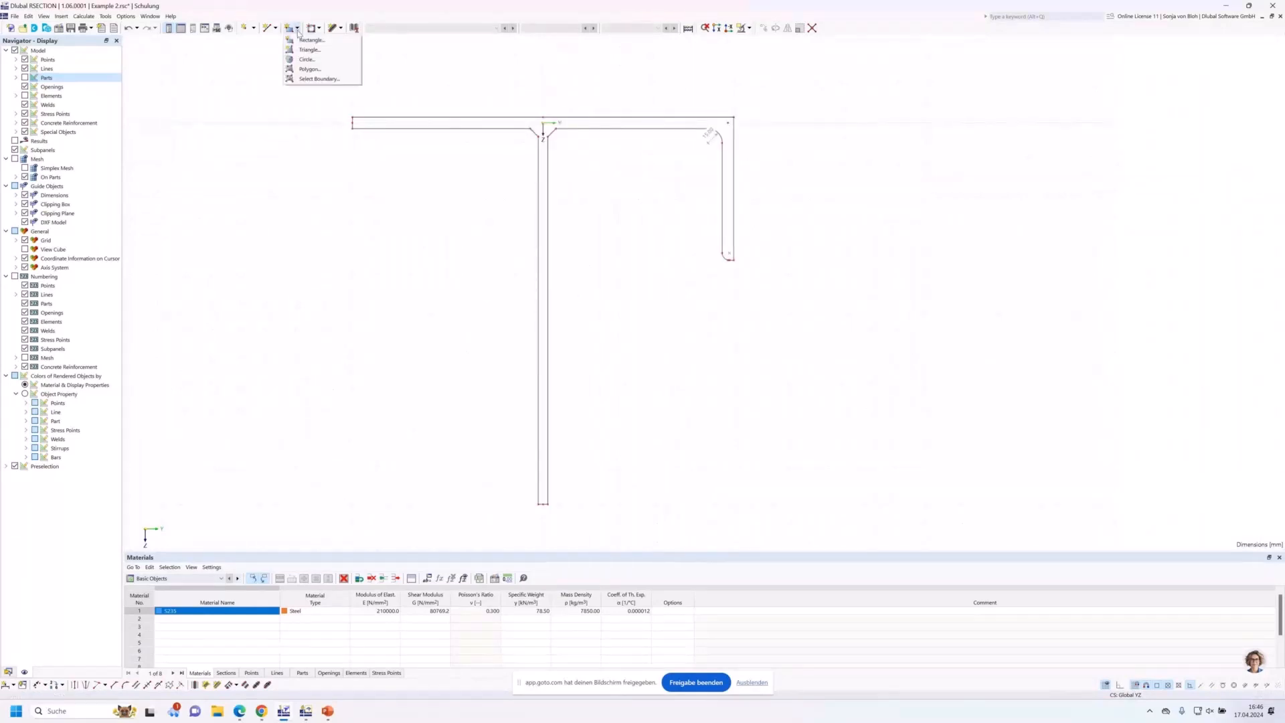
left_click(308, 79)
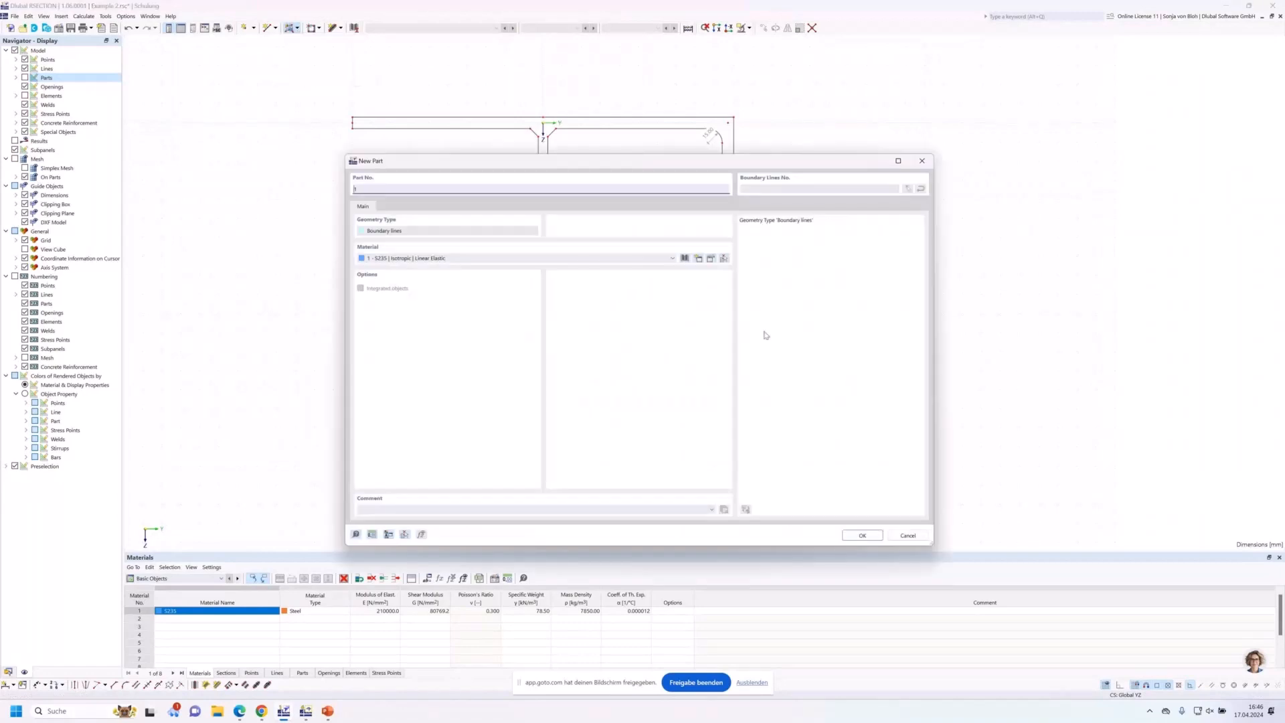
left_click(863, 535)
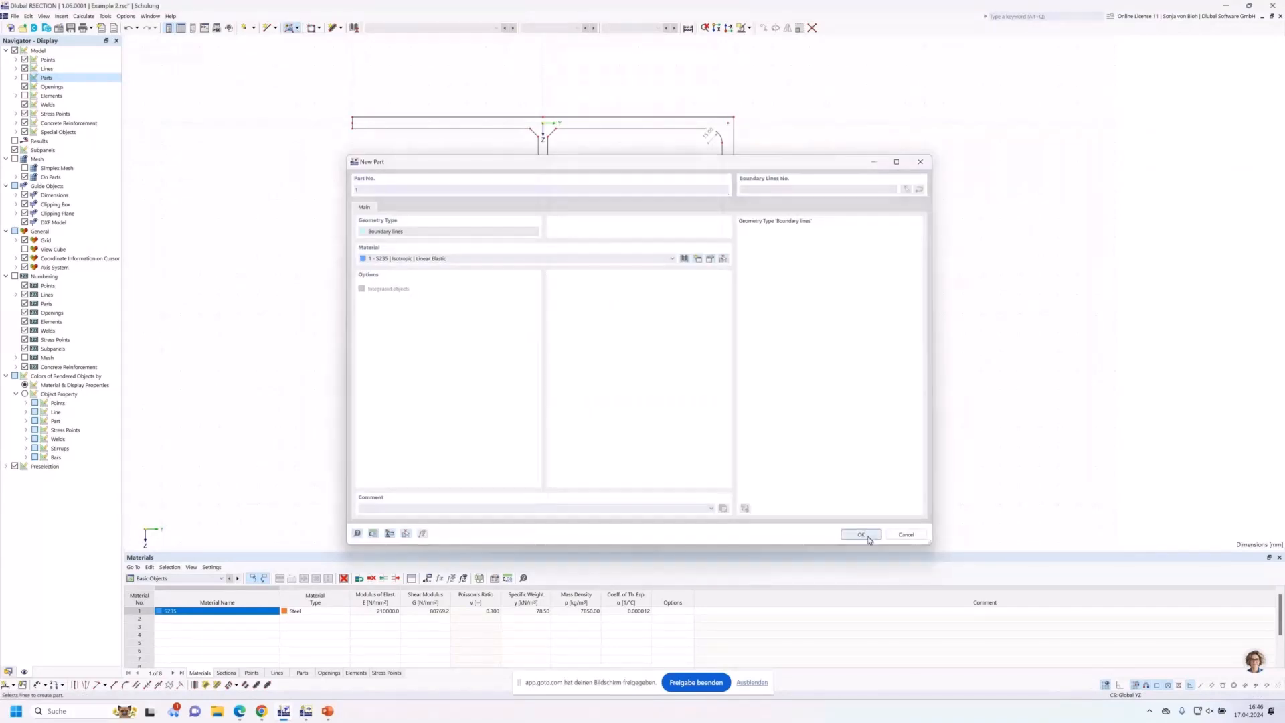
left_click(427, 120)
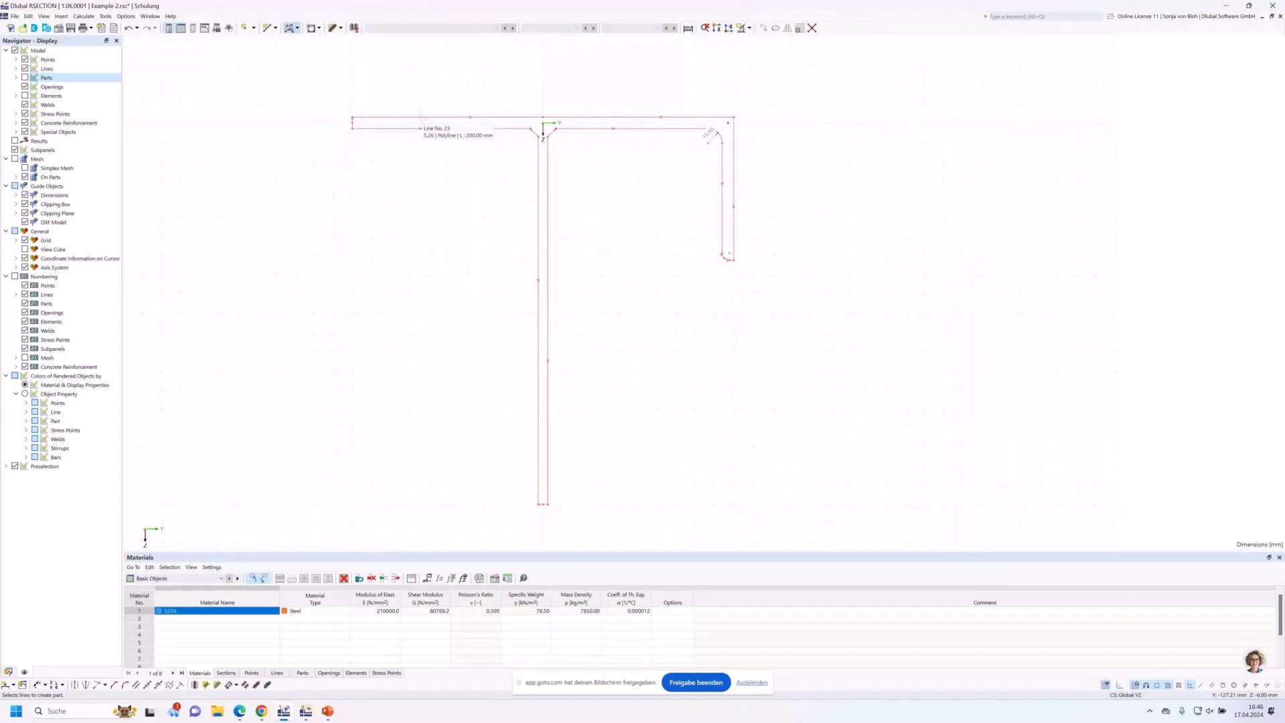
left_click(542, 131)
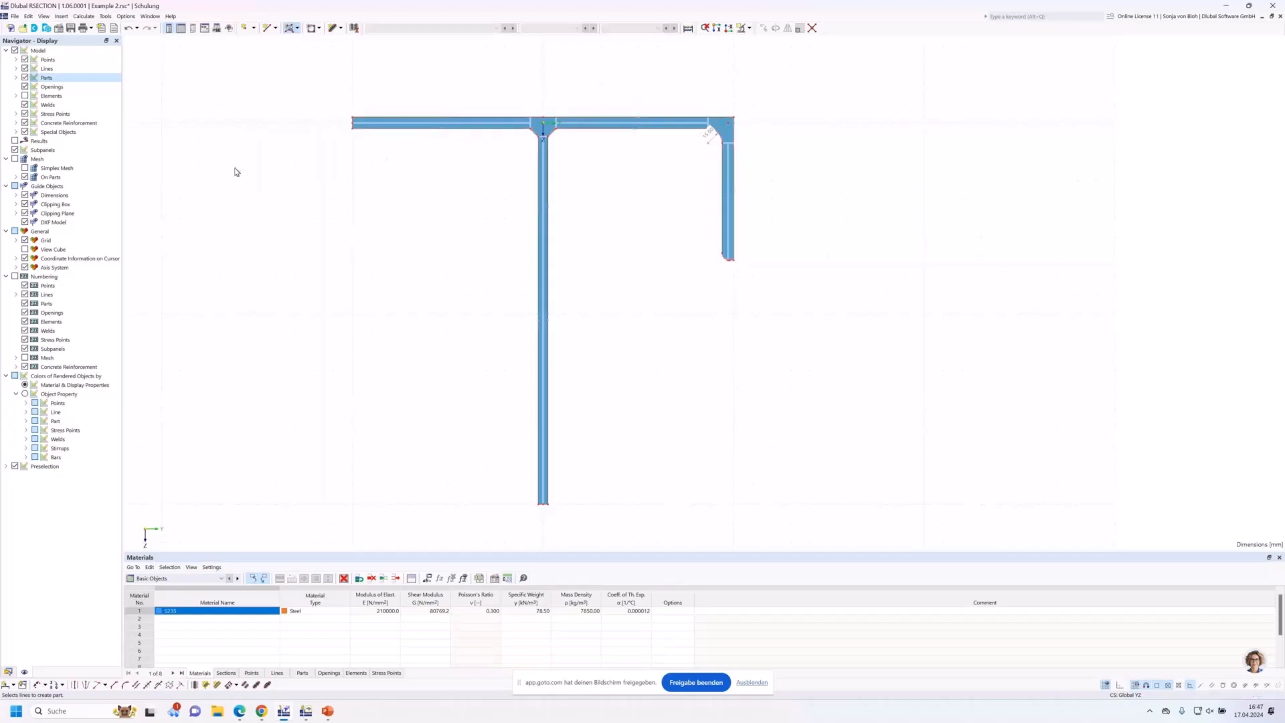
Create two load cases in the model data, LC1 named N and LC2 named My
left_click(8, 672)
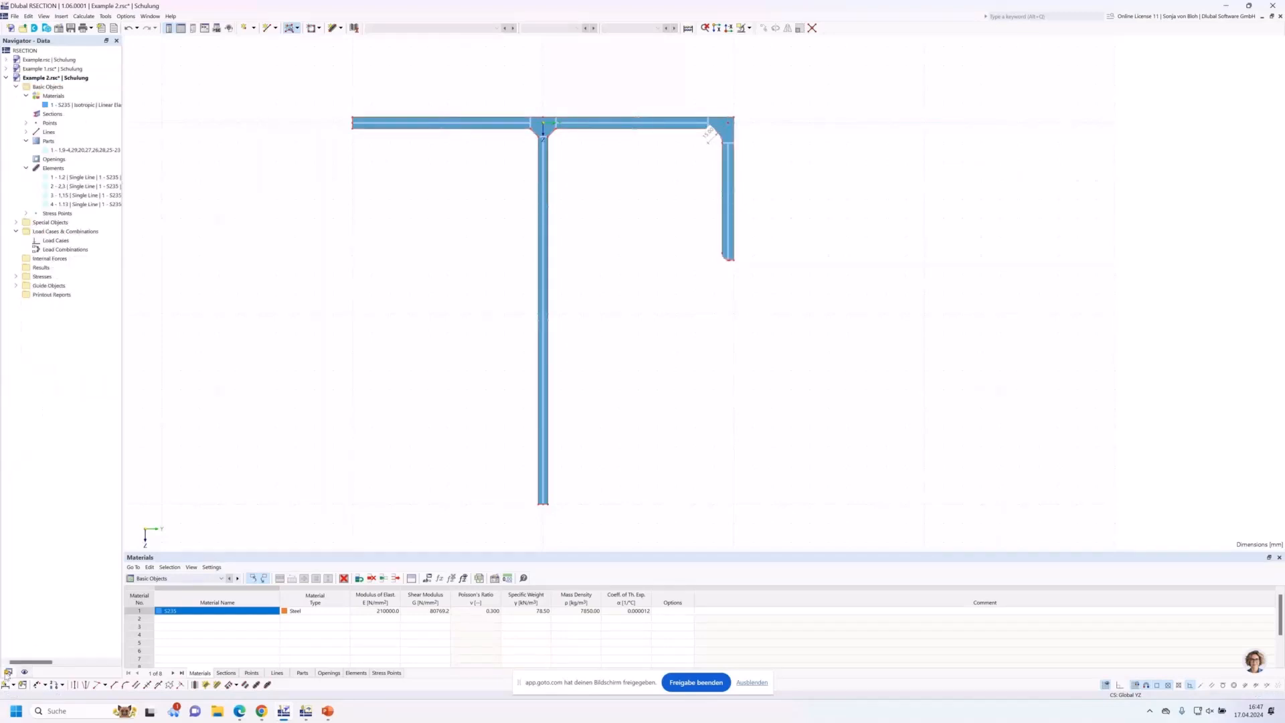
right_click(49, 244)
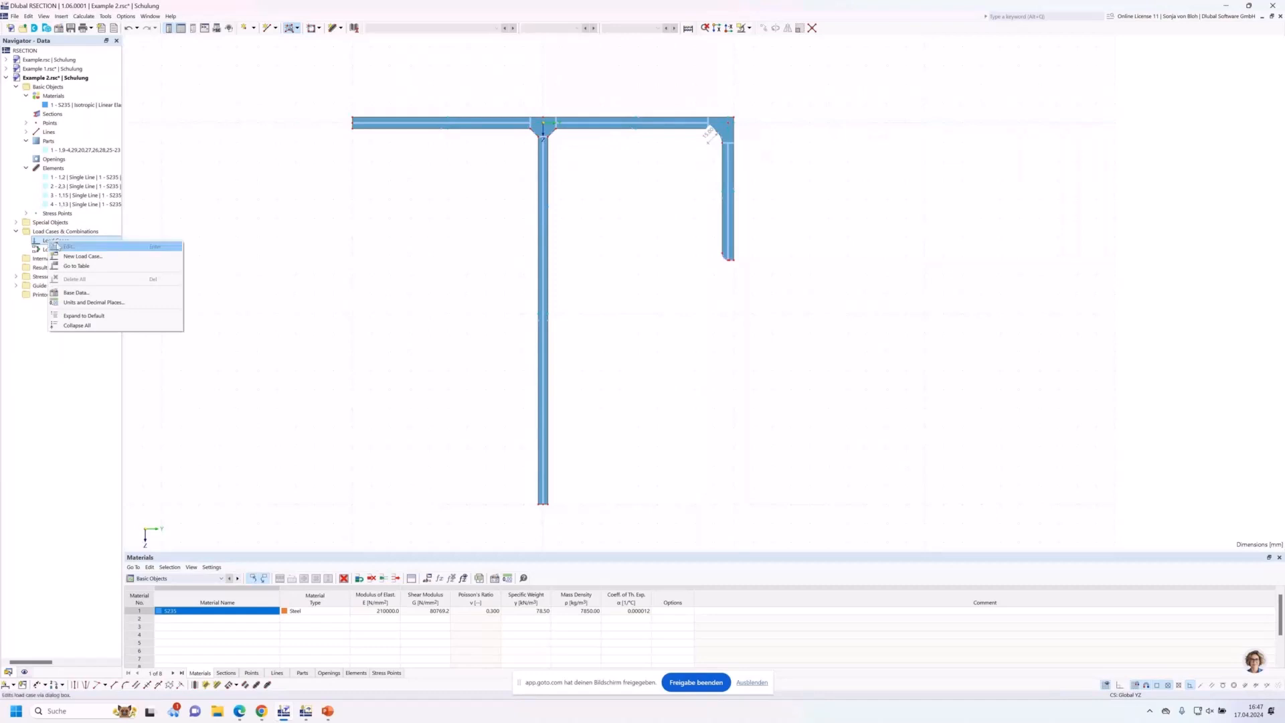
left_click(82, 257)
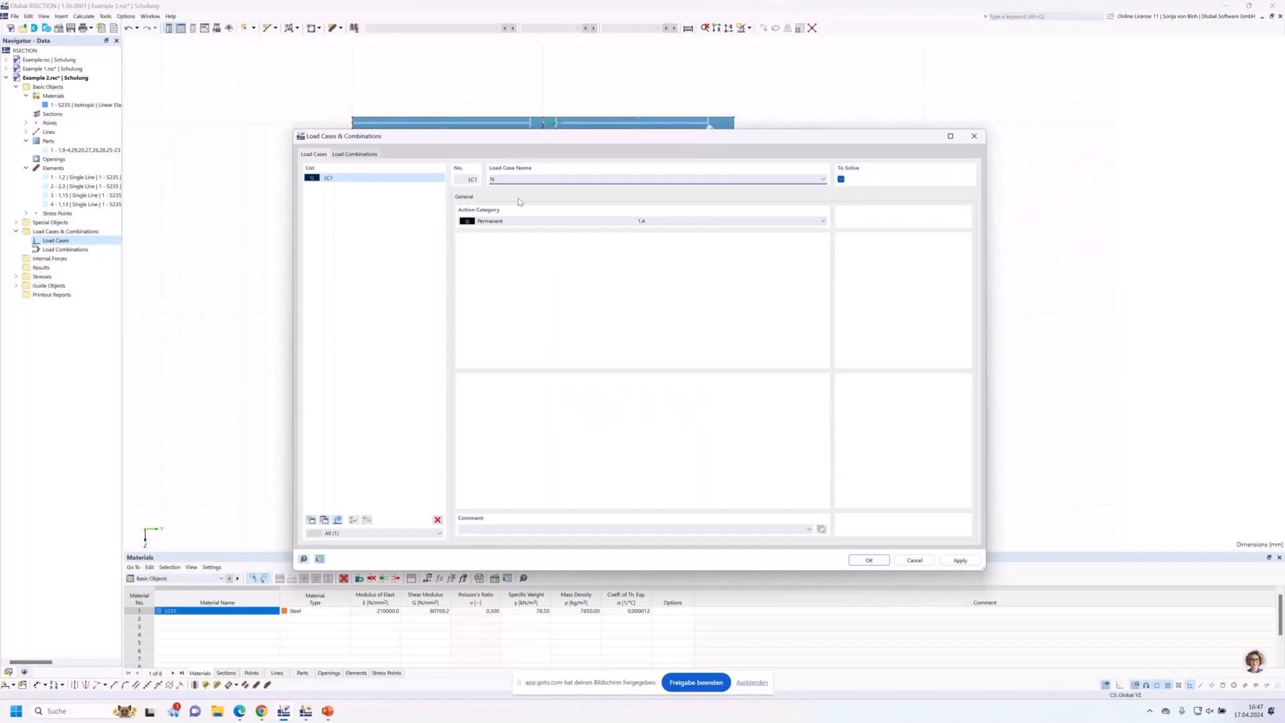
type("N")
left_click(310, 520)
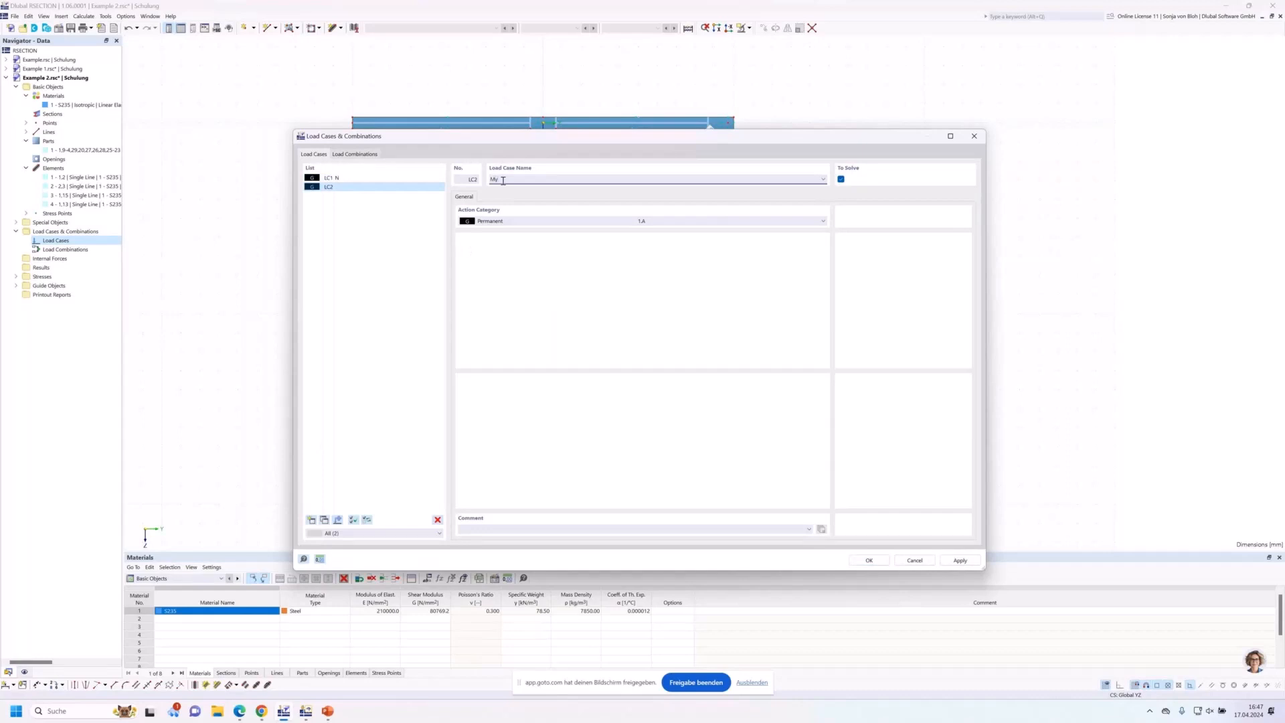
Add load combination CO1 with both load cases assigned as LC1 + LC2 and save the load definitions
left_click(359, 155)
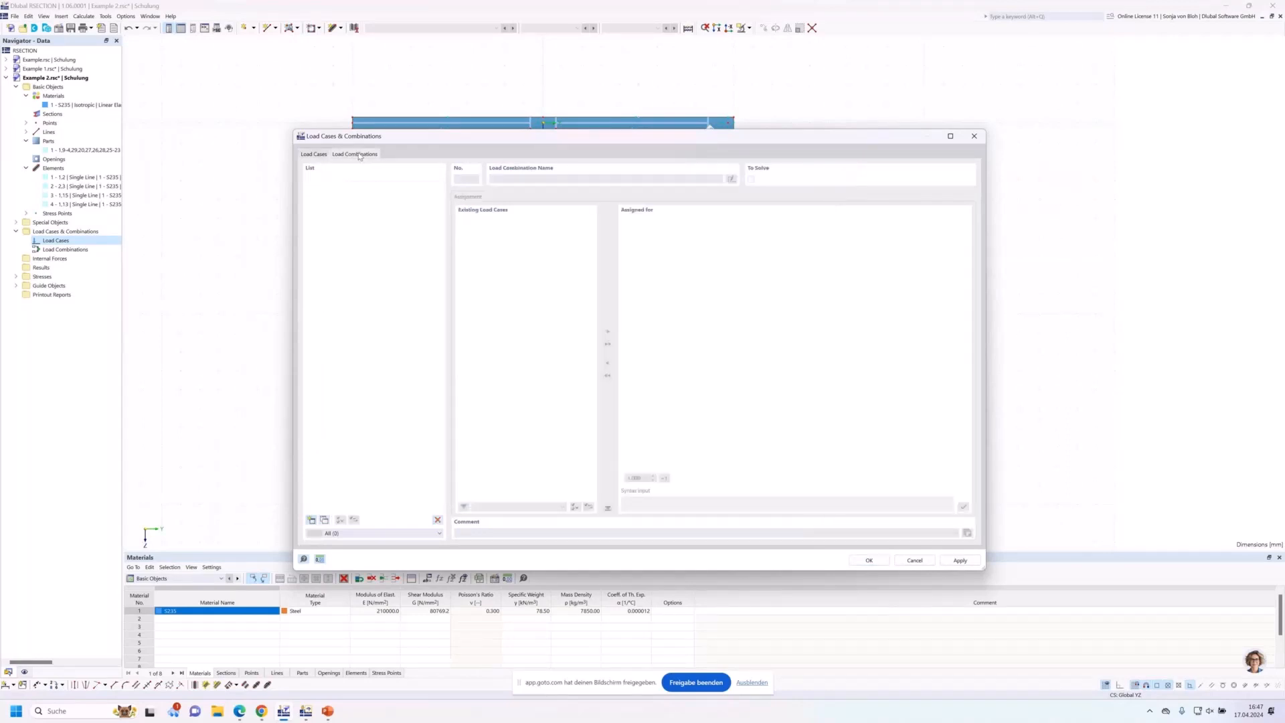
left_click(311, 519)
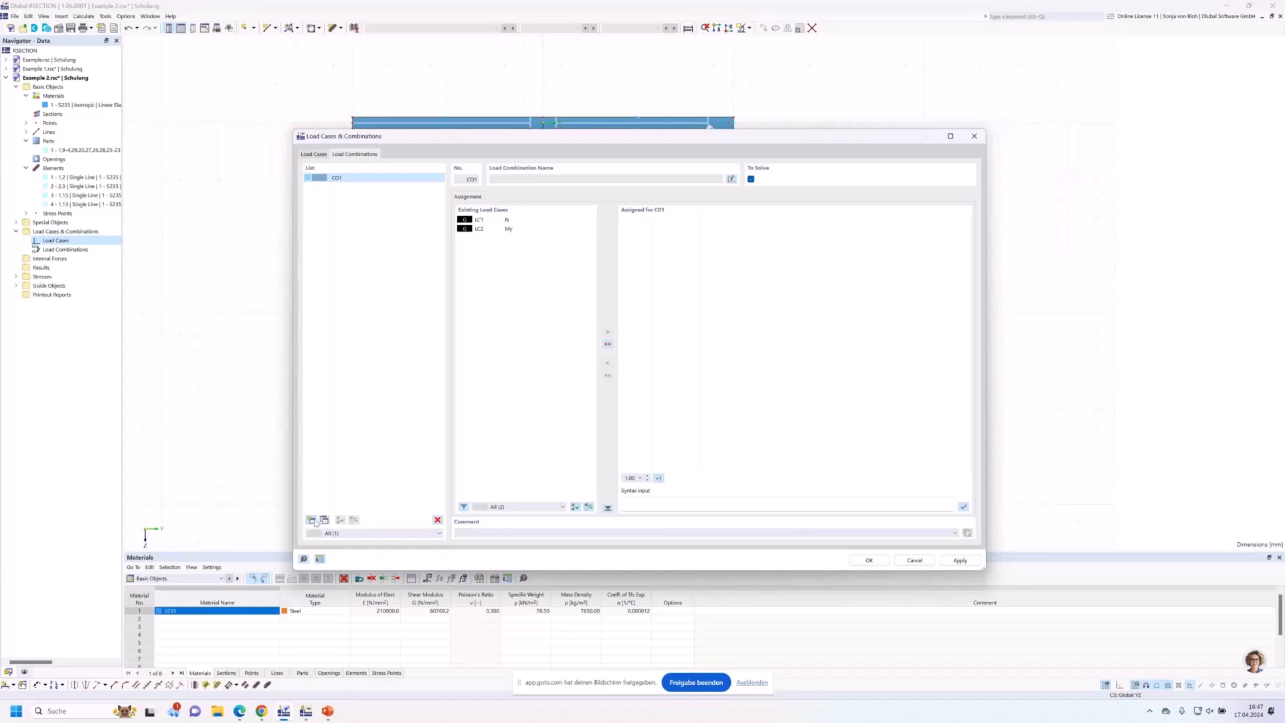
left_click(608, 344)
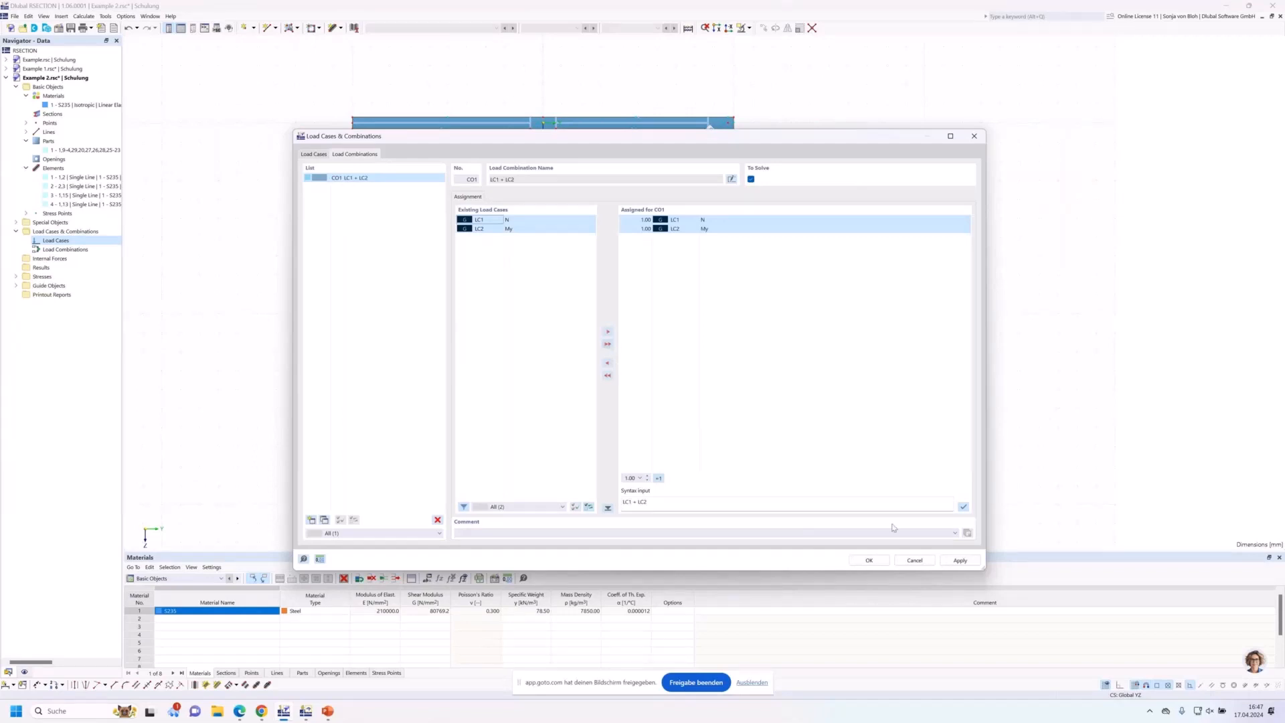
left_click(868, 560)
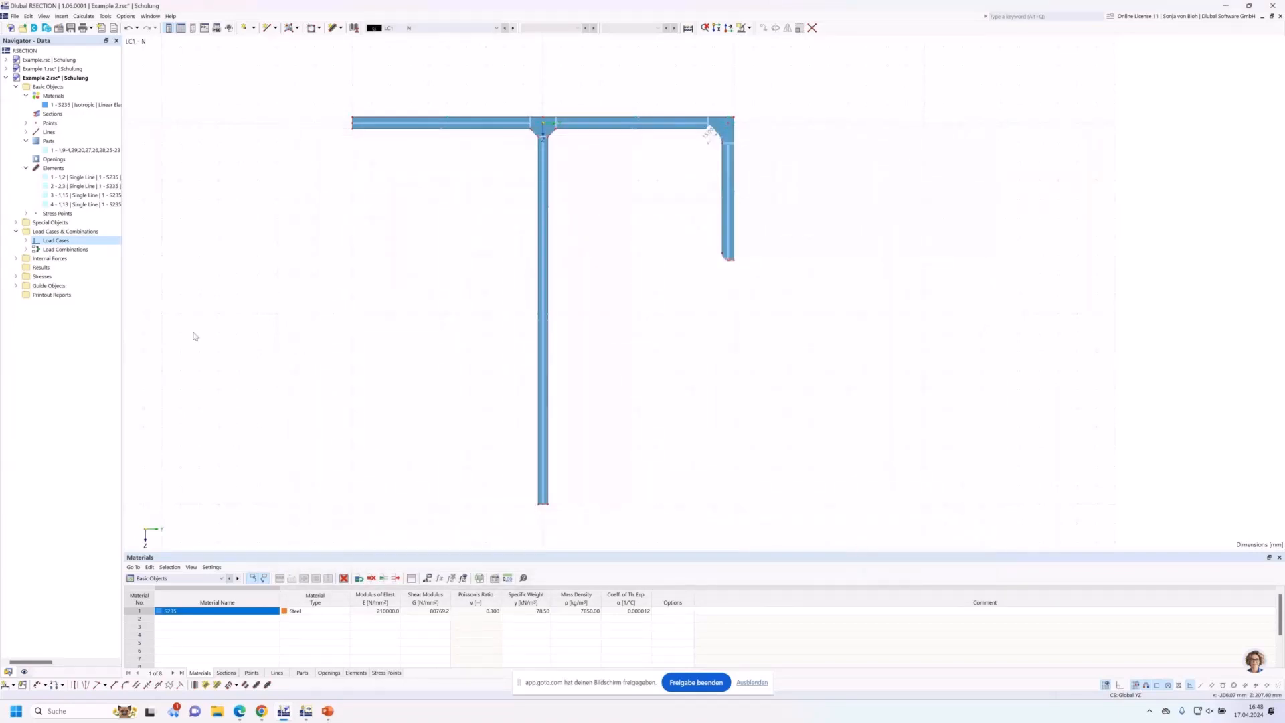
Define internal forces for LC1 on member 1 with an axial force N of -50 kN
left_click(16, 258)
left_click(26, 268)
double_click(100, 276)
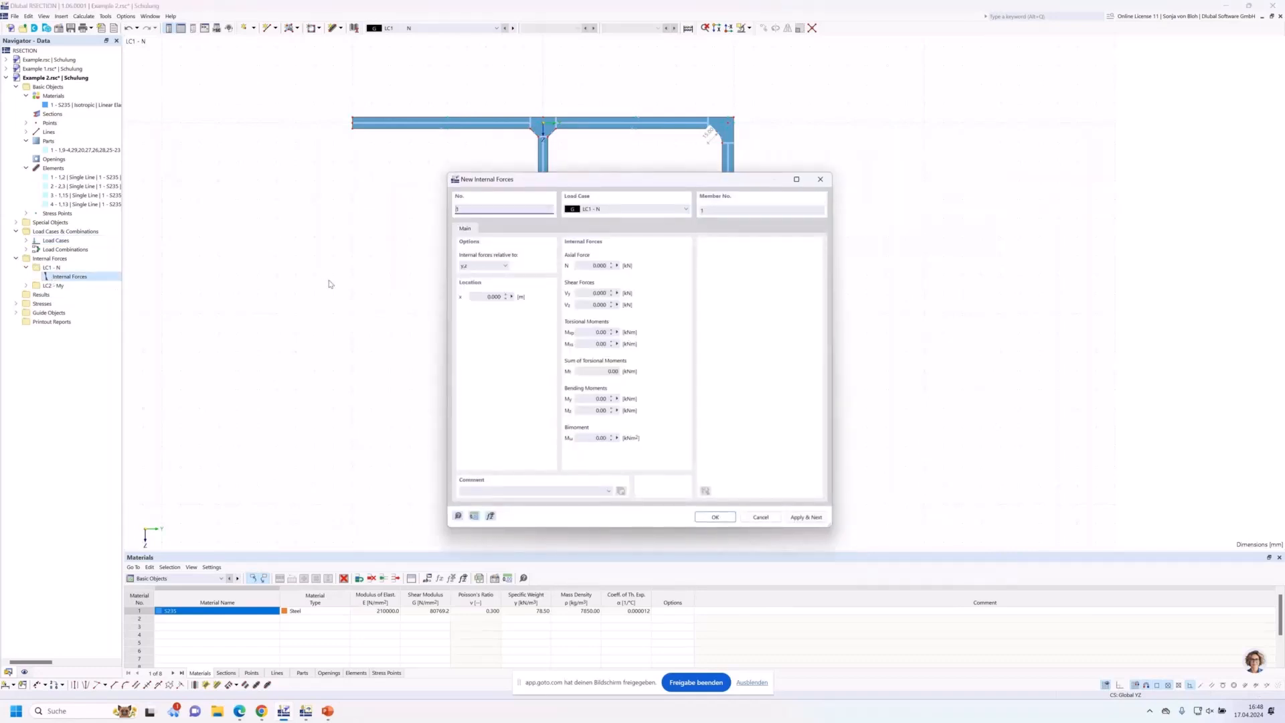
left_click_drag(591, 266, 664, 270)
type("-50")
left_click(805, 516)
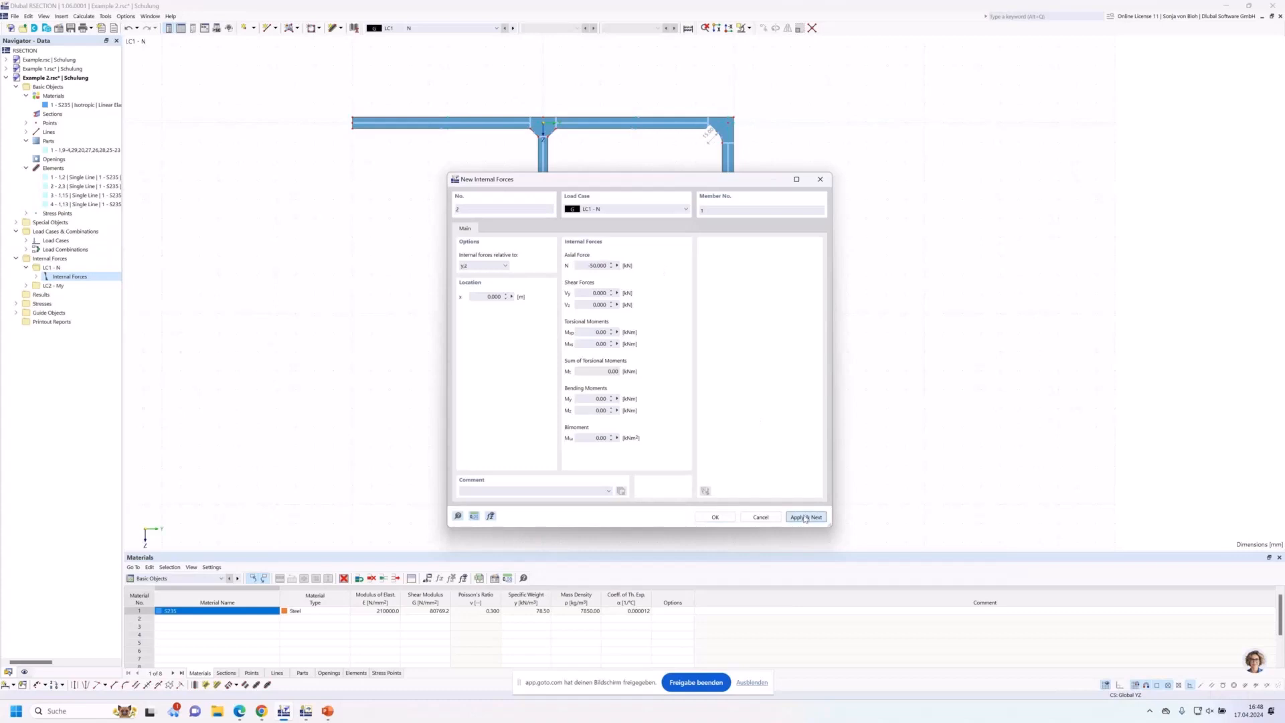
Define internal forces for LC2 with axial force N of 0 kN and bending moment My of 20 kNm
left_click(606, 213)
left_click(606, 226)
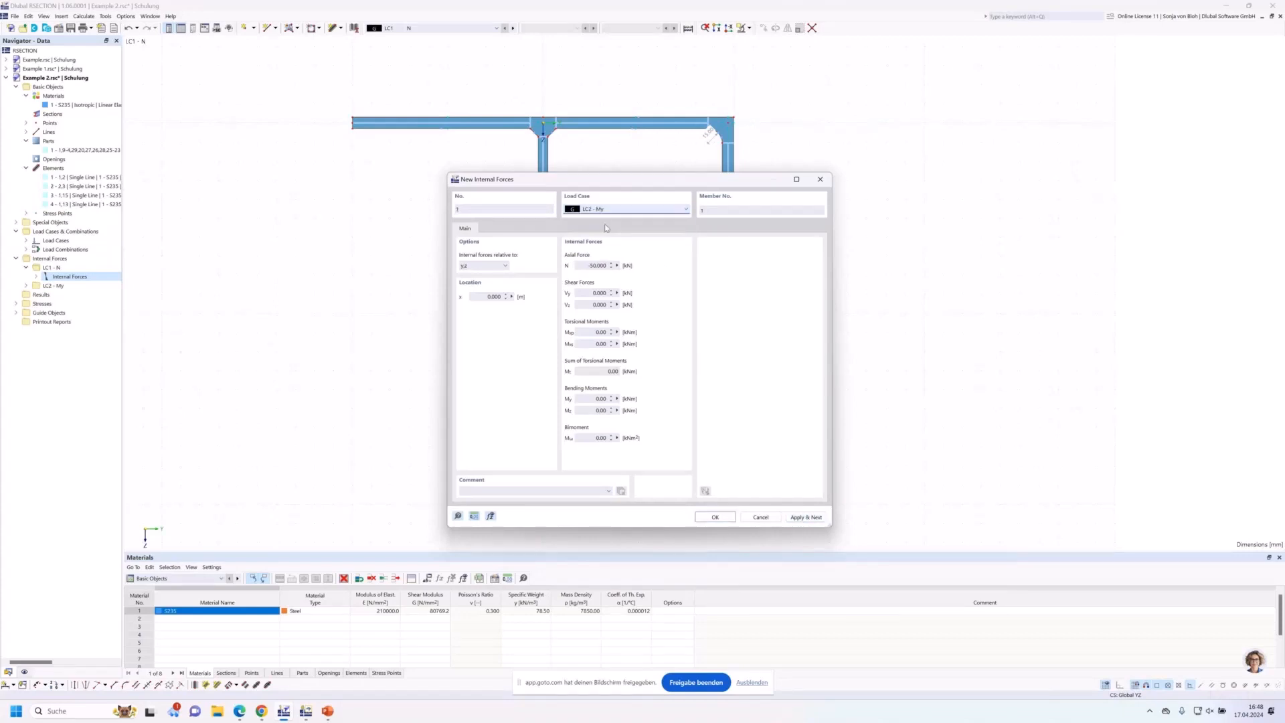
left_click_drag(579, 266, 636, 282)
type("0")
left_click_drag(583, 399, 635, 402)
type("20")
left_click(706, 519)
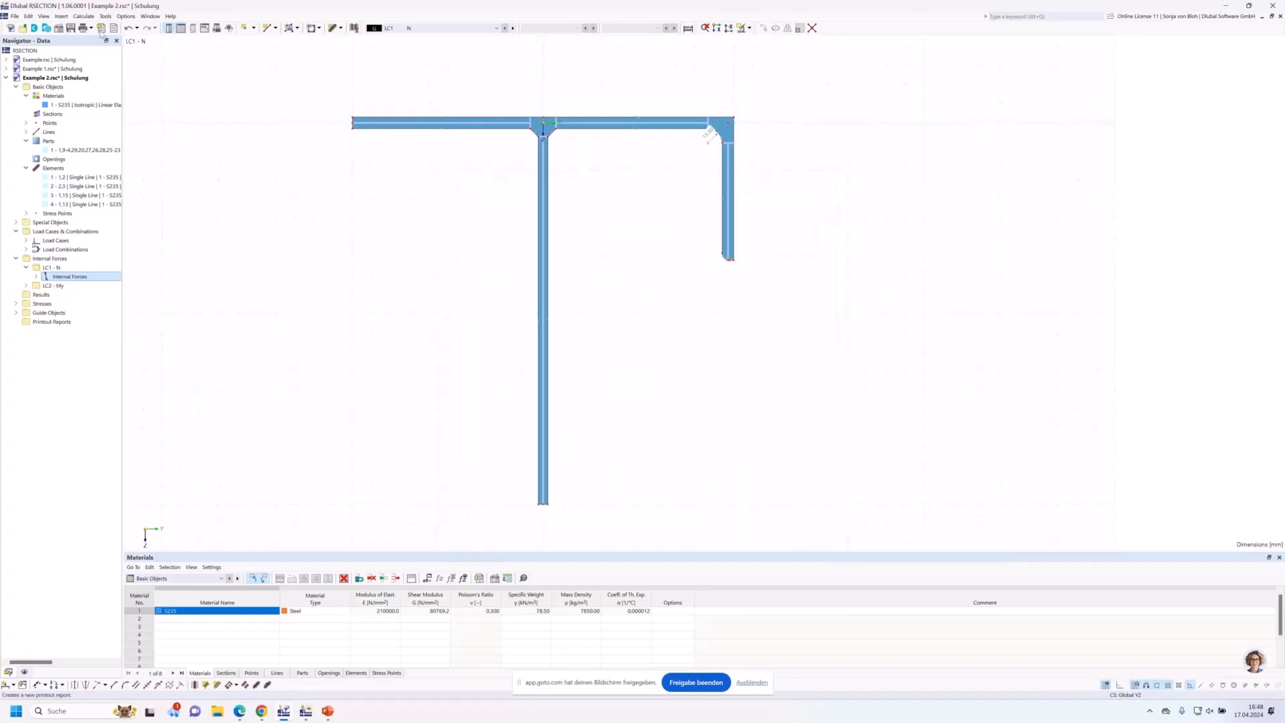
Calculate the section and display the total normal stress σx,tot for LC1
left_click(84, 16)
left_click(95, 29)
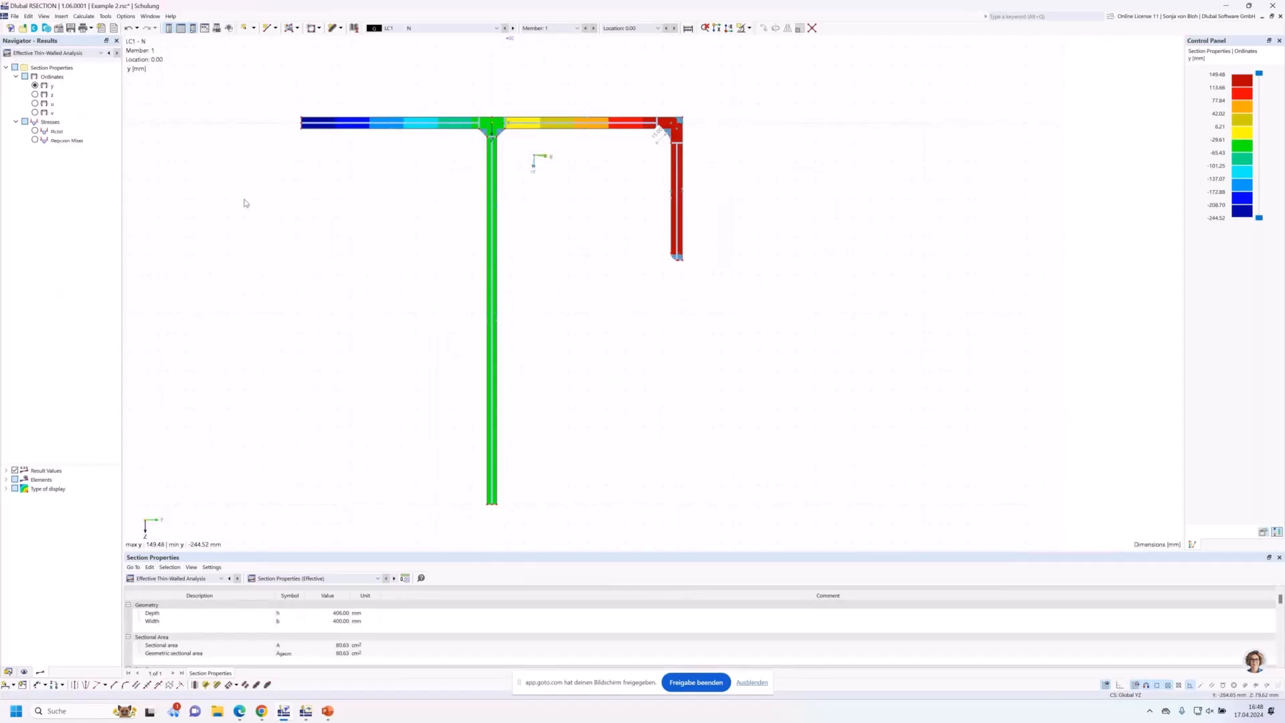
left_click(35, 131)
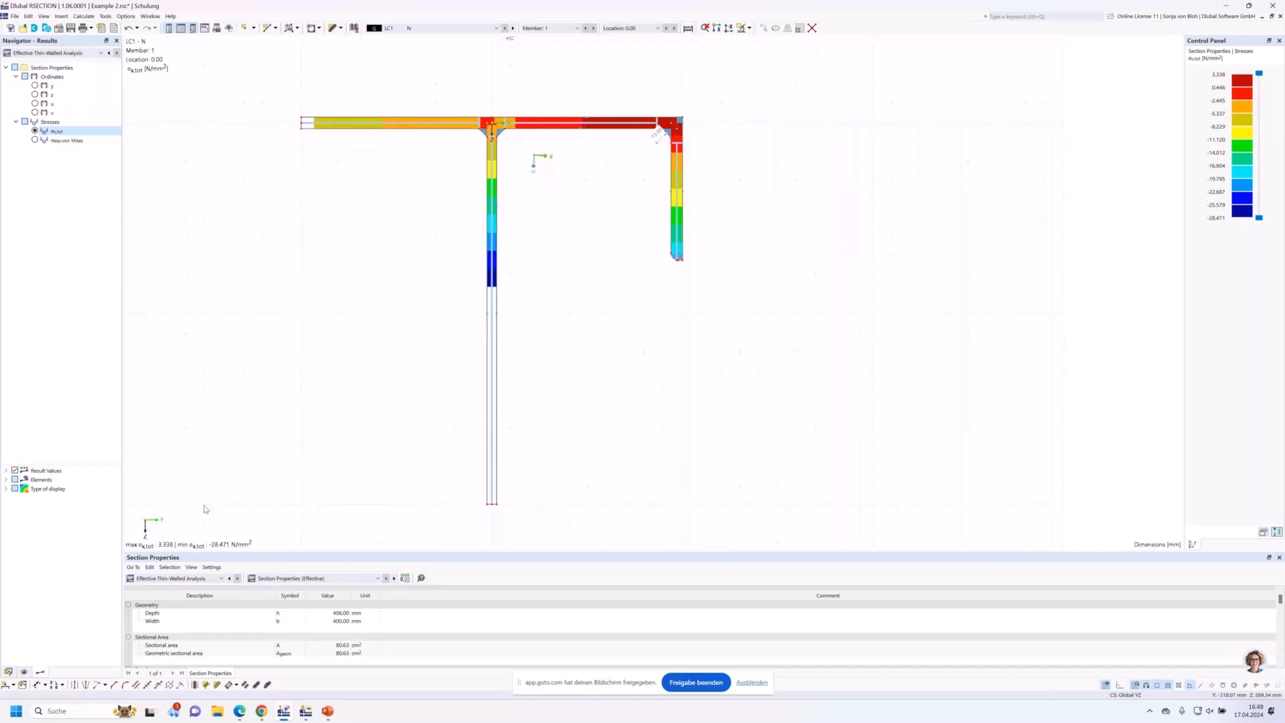
Enlarge the results table and examine the EN 1993-1-1 section classification of the horizontal plate's free-end subpanel and the vertical plate's subpanel
left_click_drag(251, 551, 261, 461)
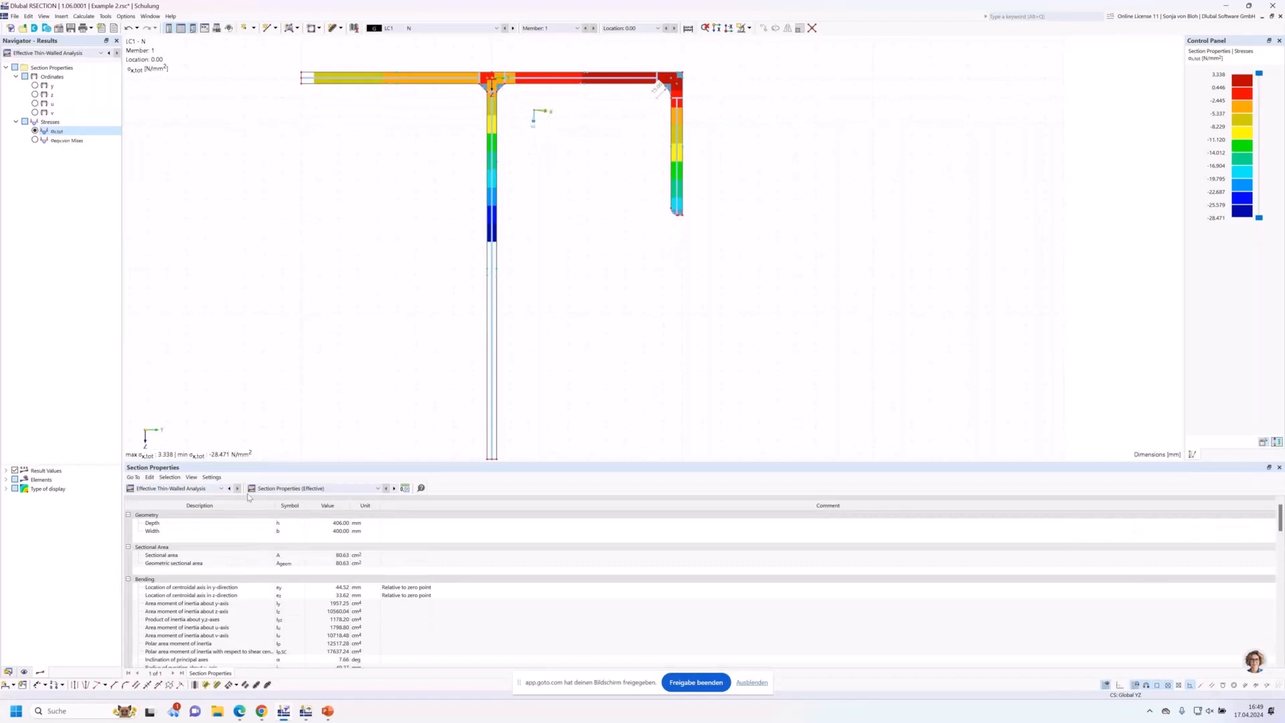
left_click(320, 488)
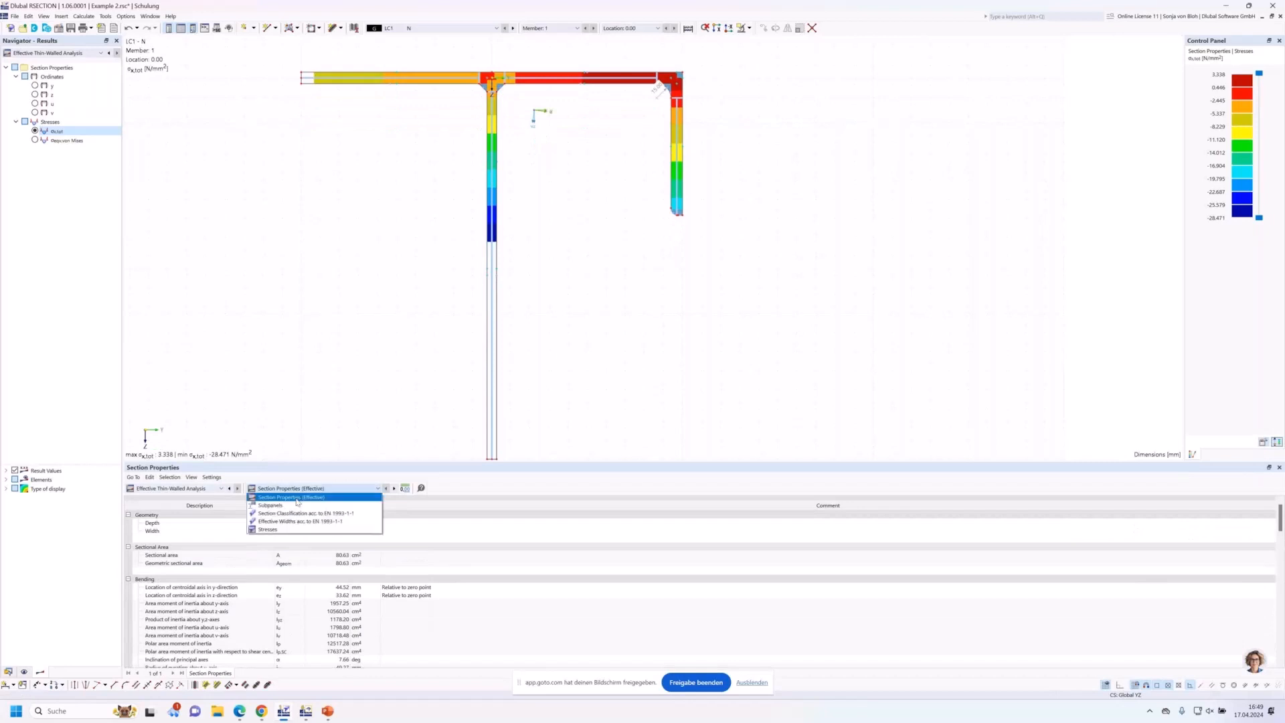
left_click(287, 513)
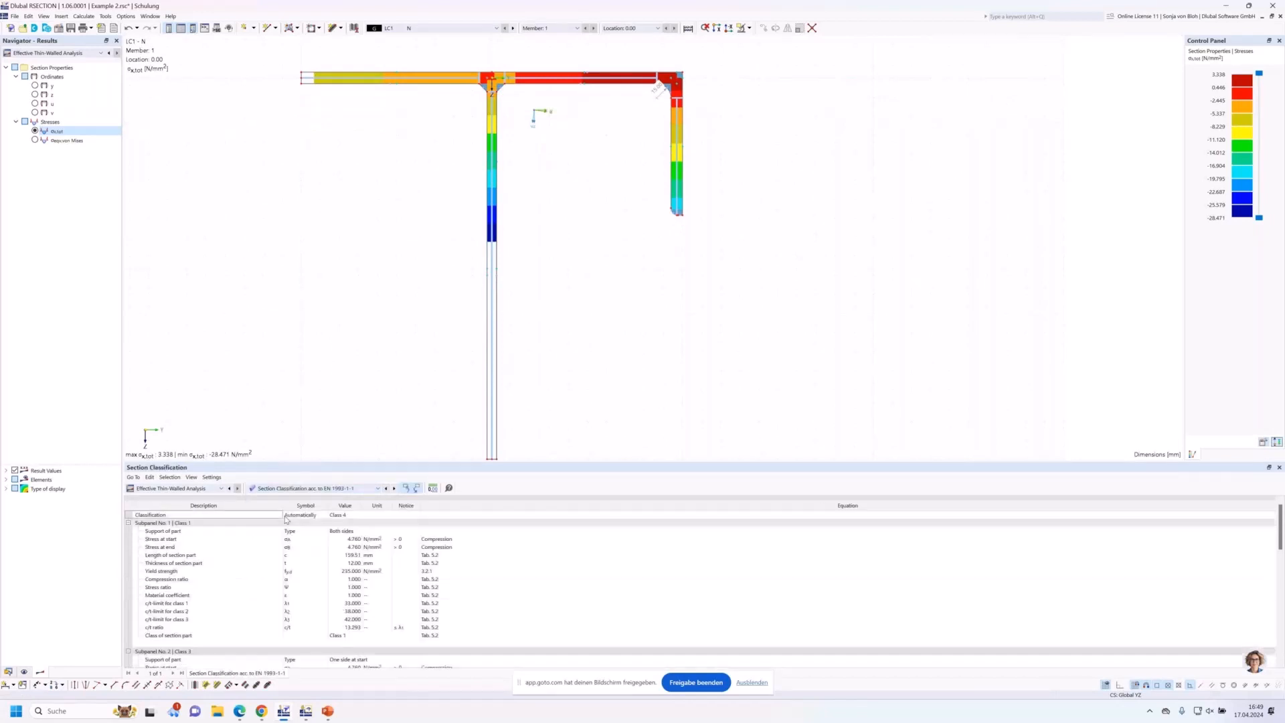
left_click(308, 83)
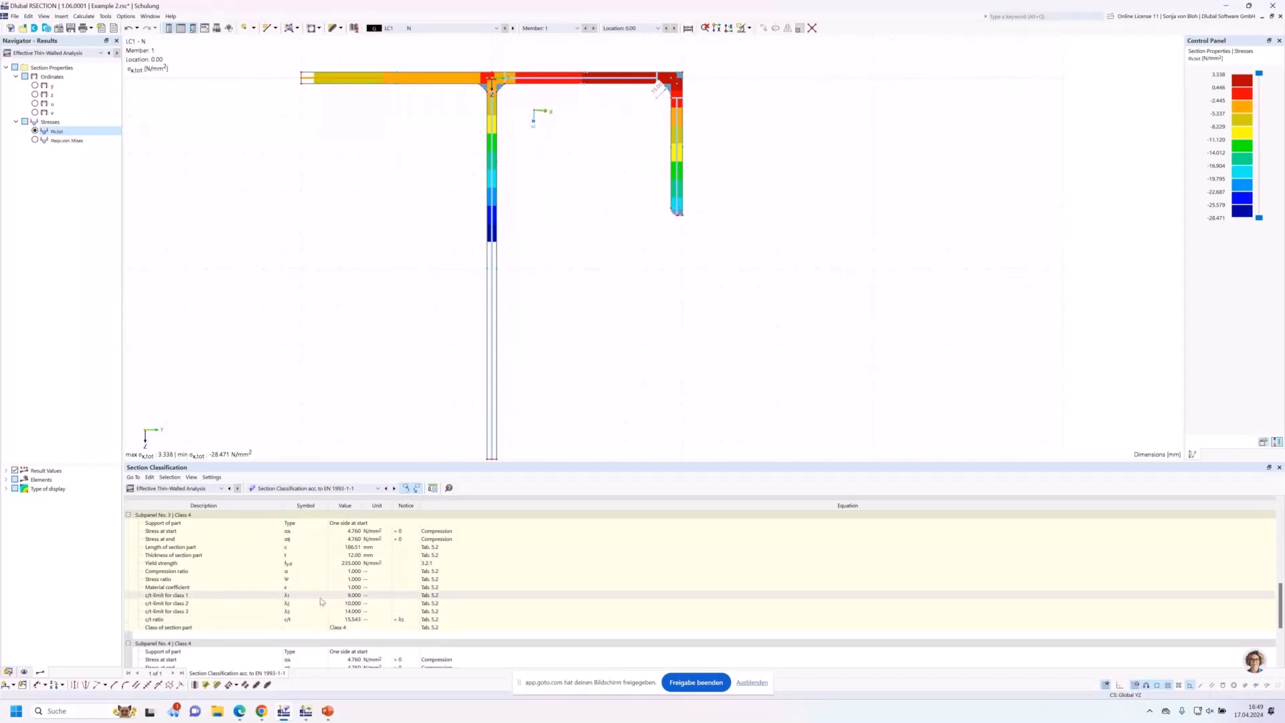
scroll(320, 601, "down", 1)
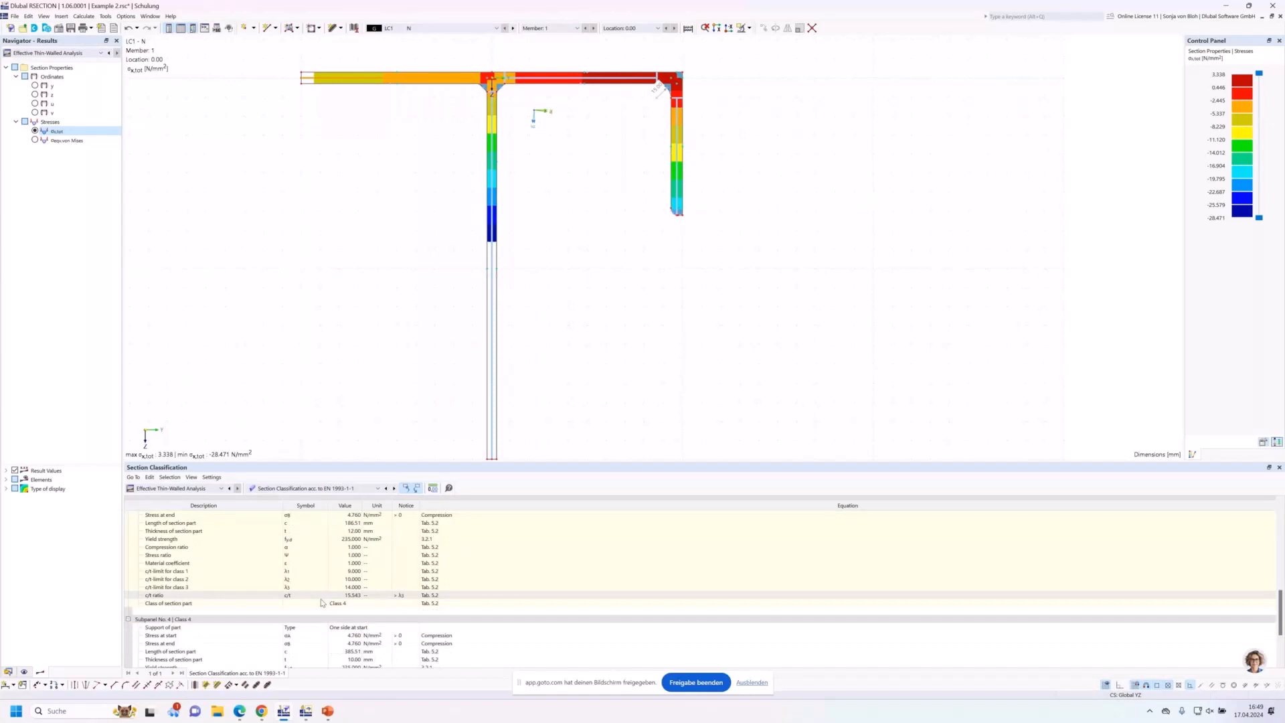
scroll(321, 603, "down", 3)
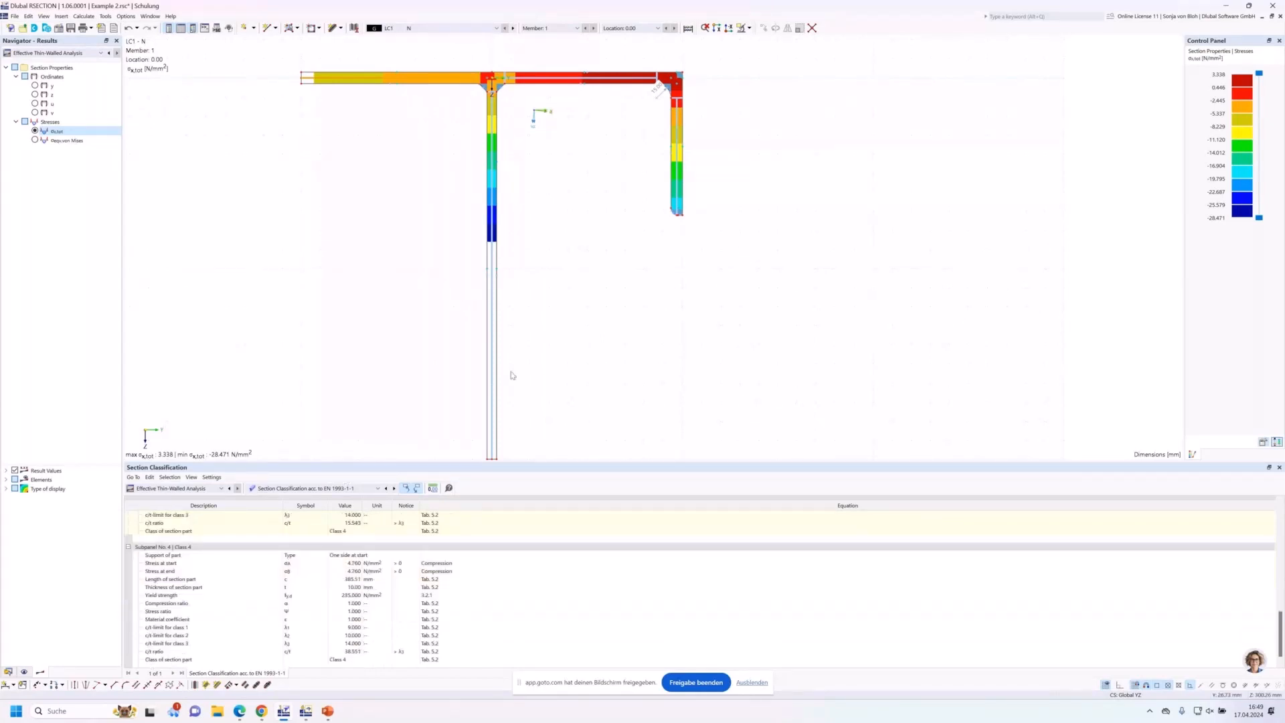
left_click(492, 388)
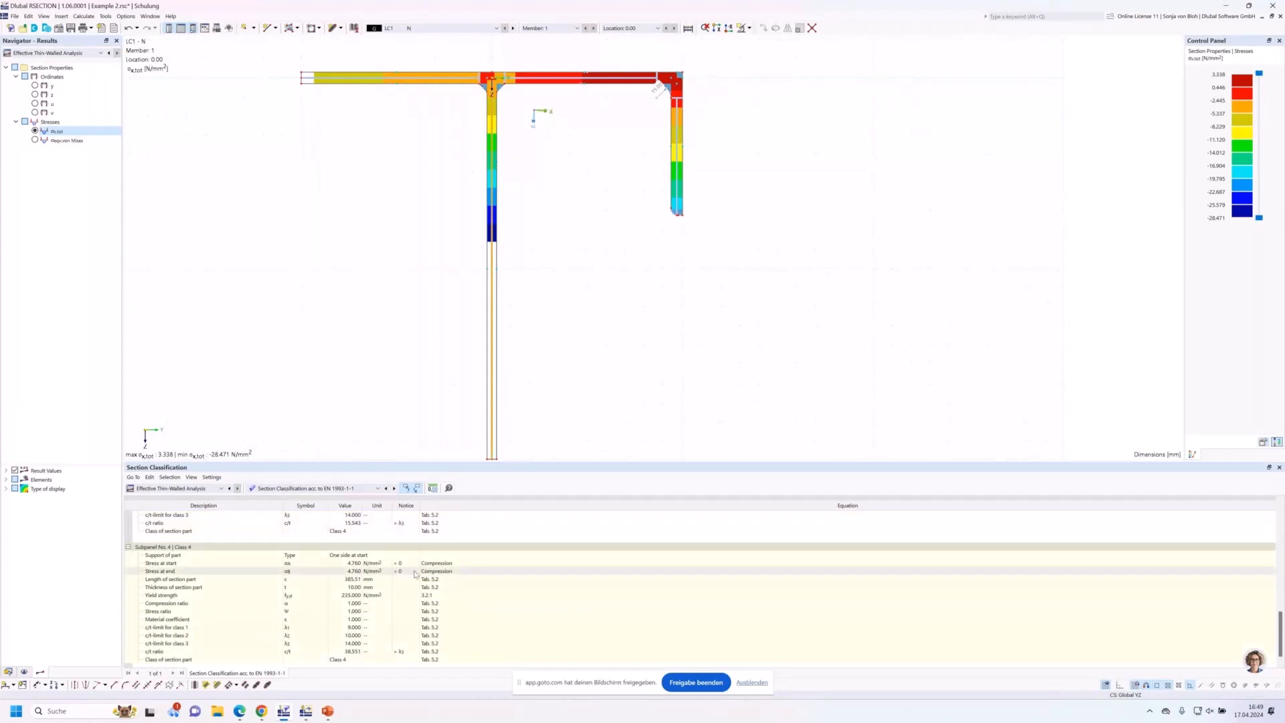
scroll(361, 623, "down", 1)
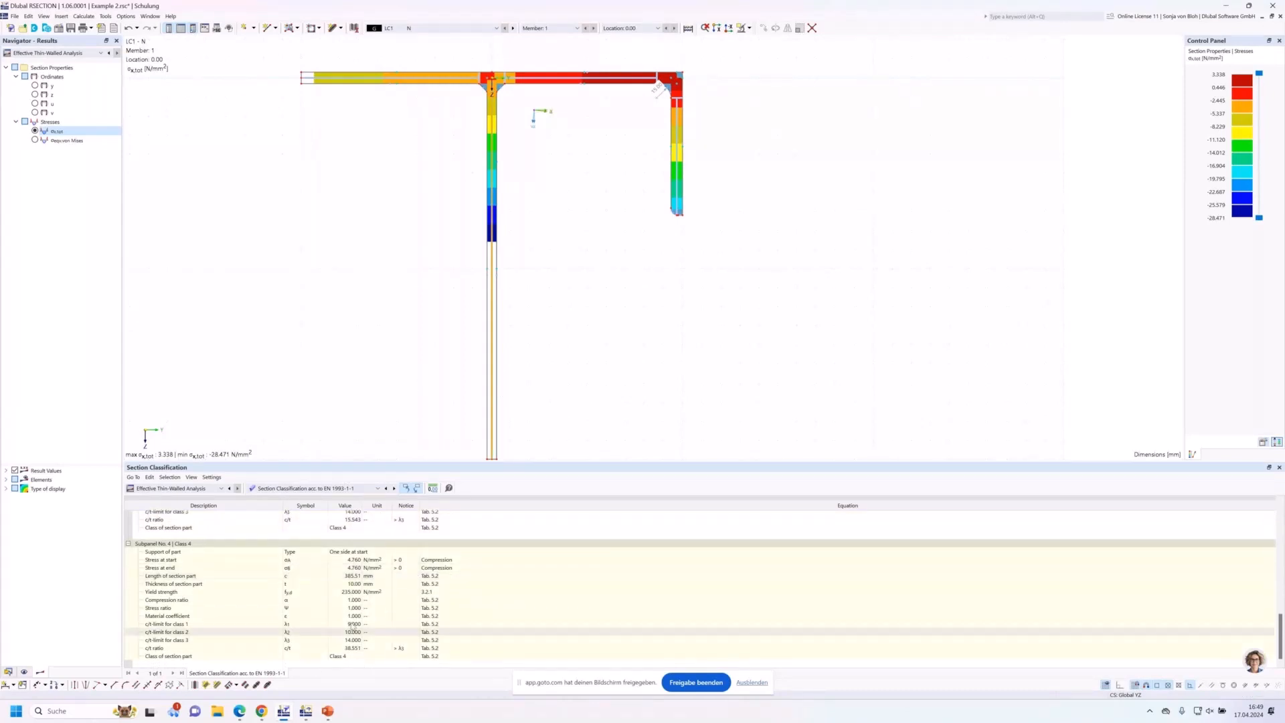
Examine the effective widths according to EN 1993-1-1 for the vertical plate's subpanel under LC1
left_click(304, 488)
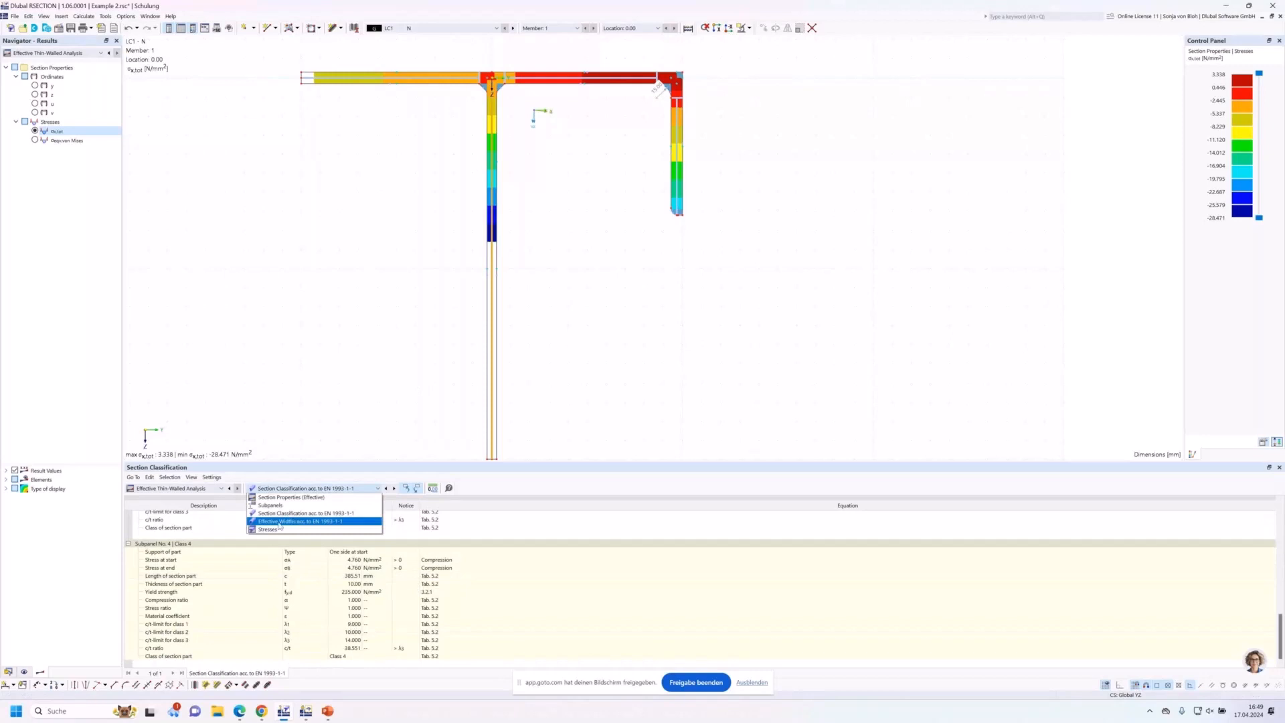
left_click(279, 522)
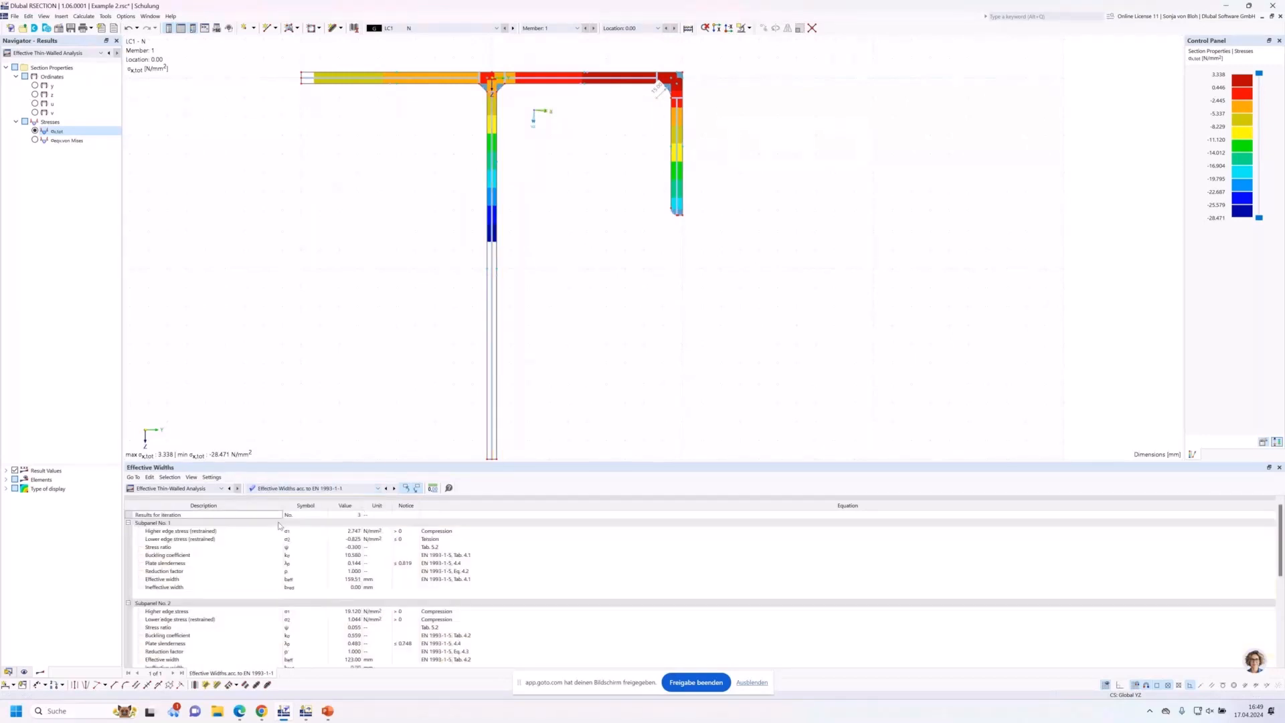
left_click(492, 402)
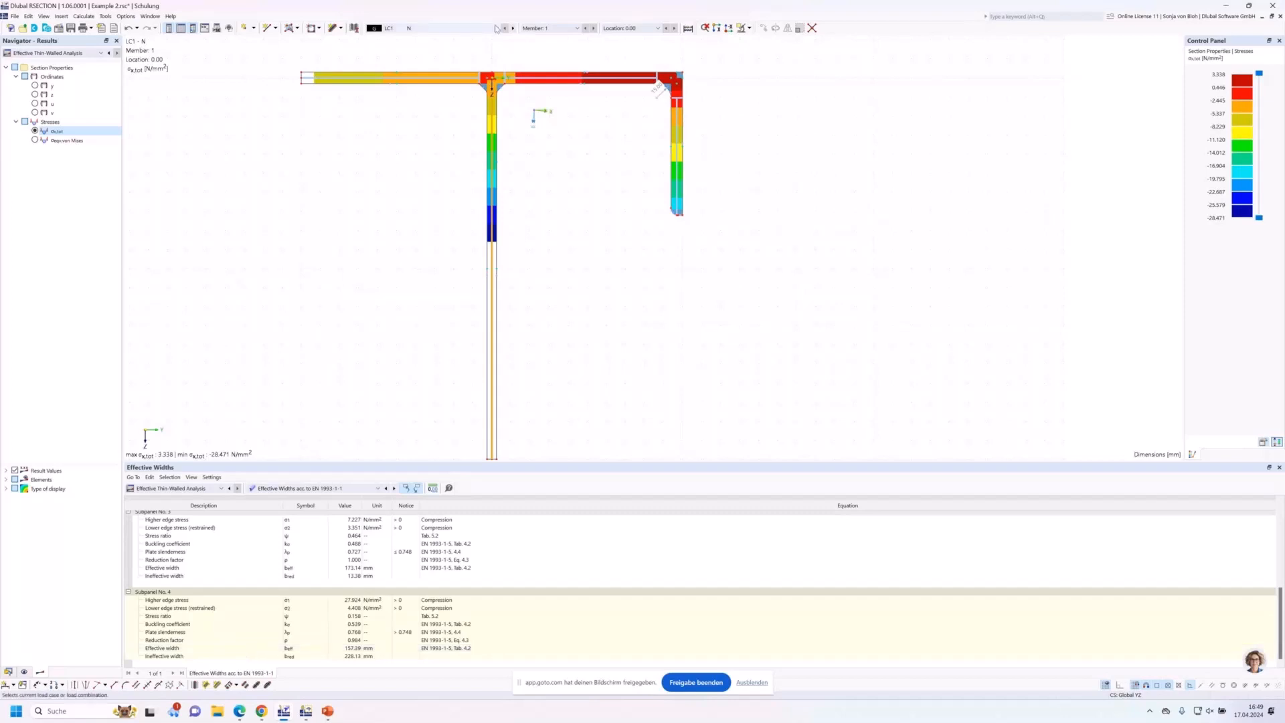
Display the results for load case LC2 - My with the whole cross-section in view
left_click(480, 45)
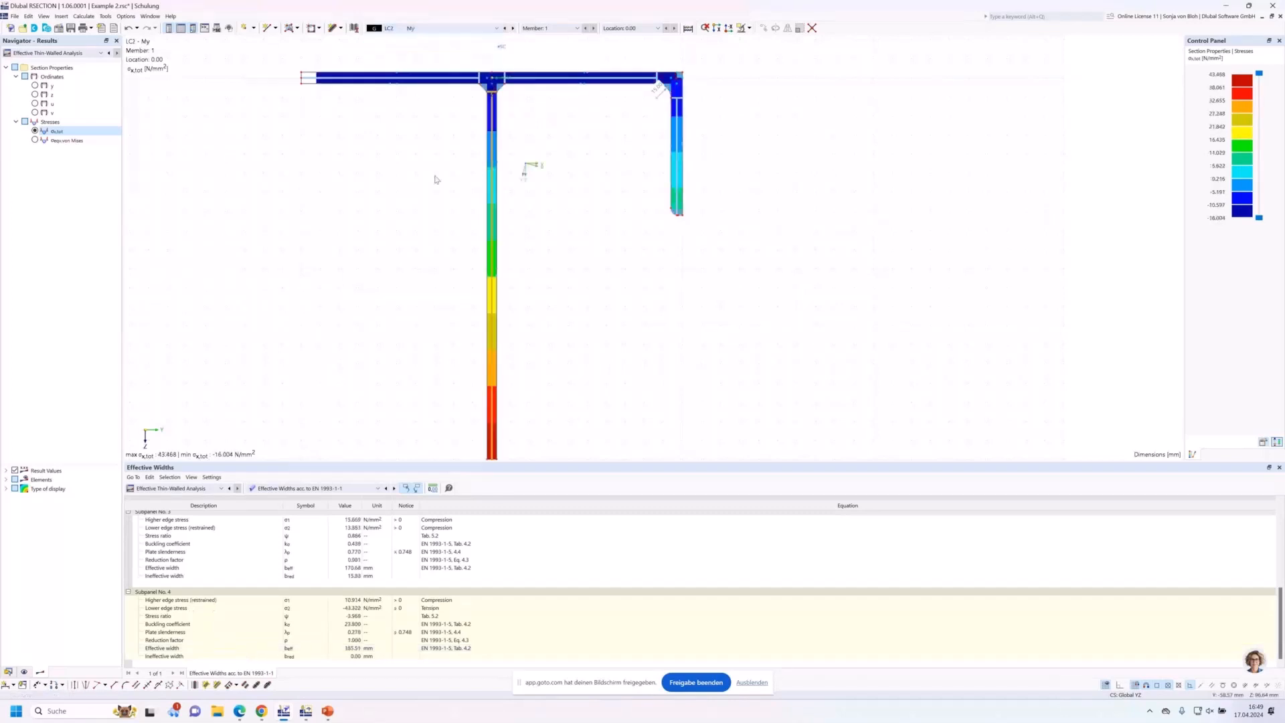
scroll(433, 156, "down", 3)
scroll(427, 161, "up", 1)
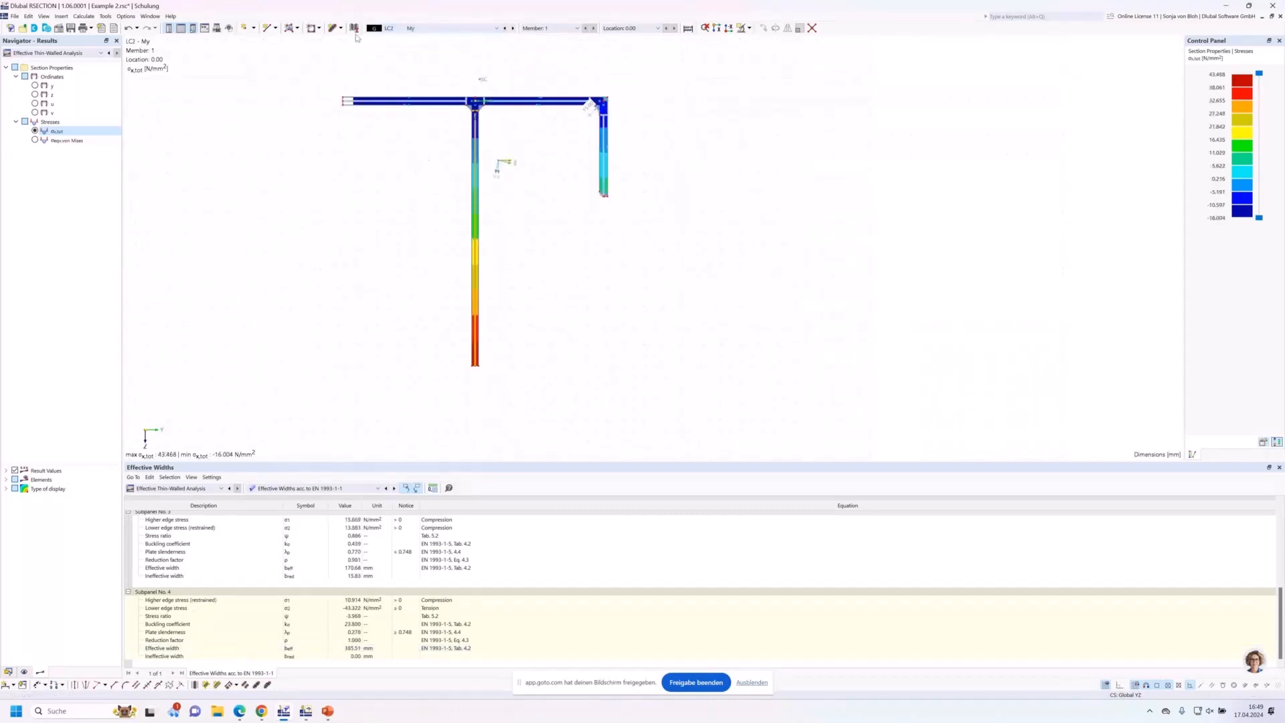
scroll(351, 120, "up", 1)
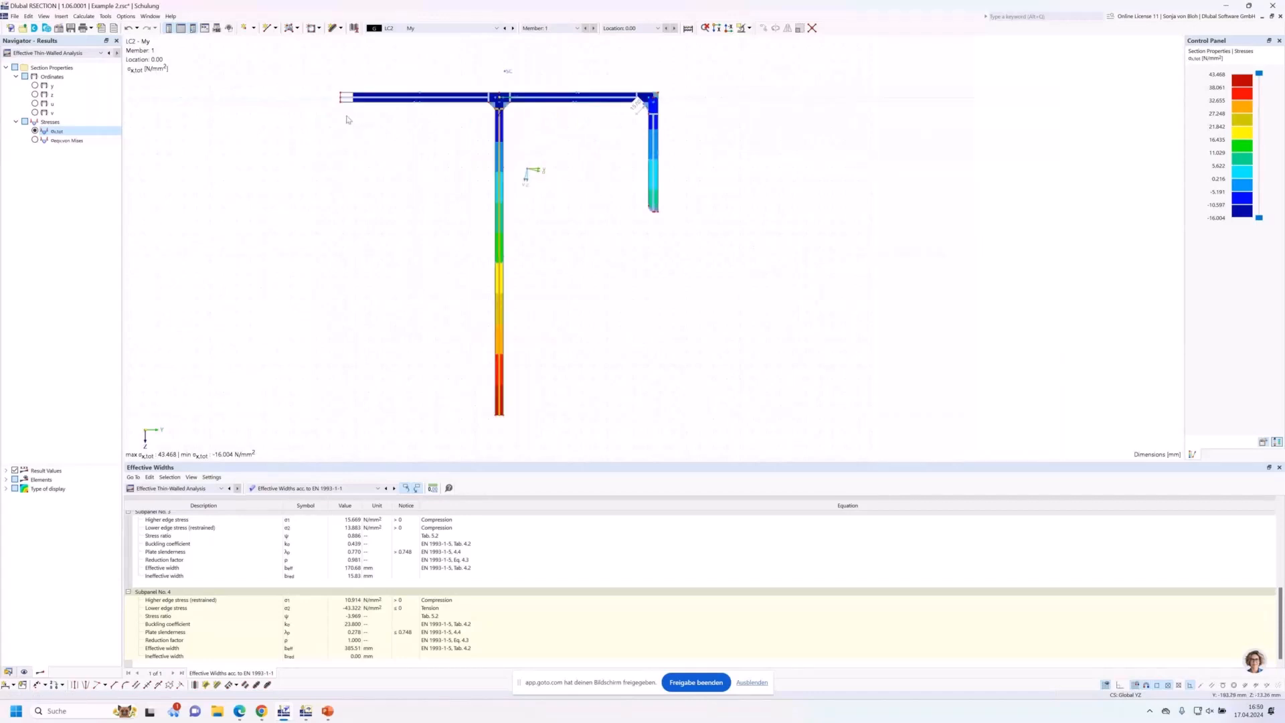
Display the results for load combination CO1 (LC1 + LC2) and return to the model data tree
left_click(438, 34)
left_click(404, 57)
left_click(8, 672)
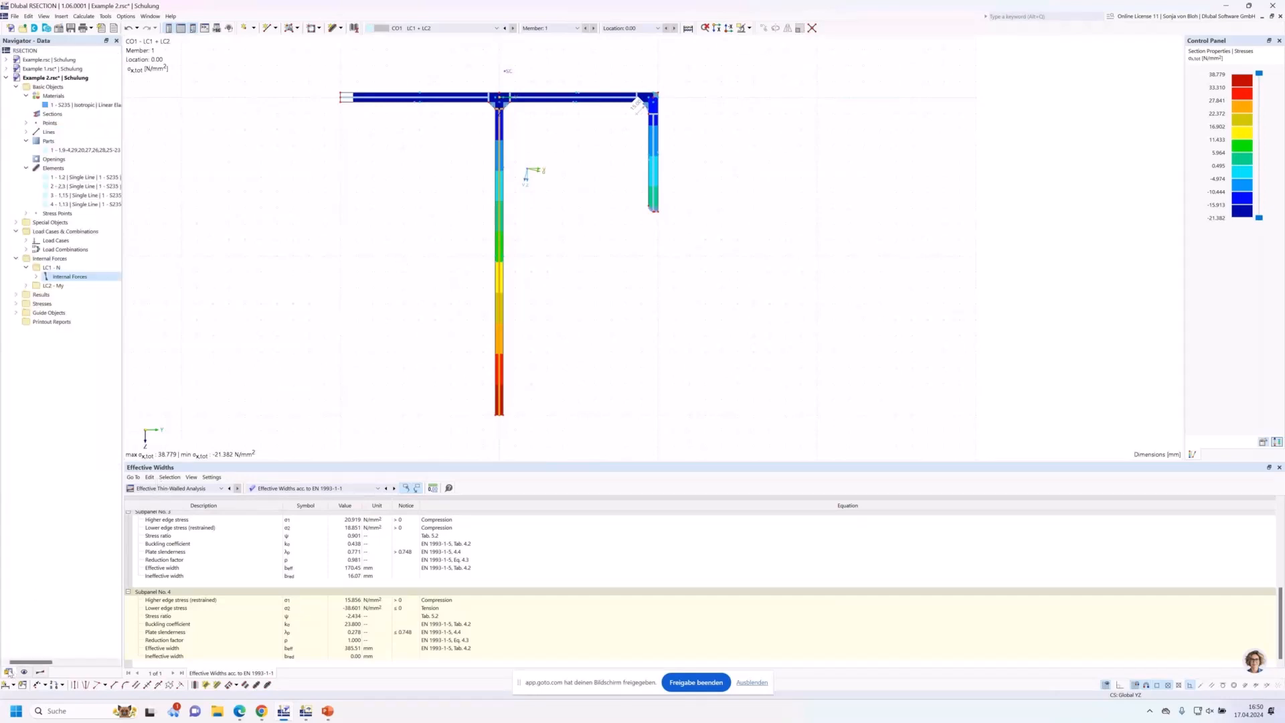
Create a new printout report without the unit normal stresses and unit shear stresses, display it, and return to the model
right_click(62, 323)
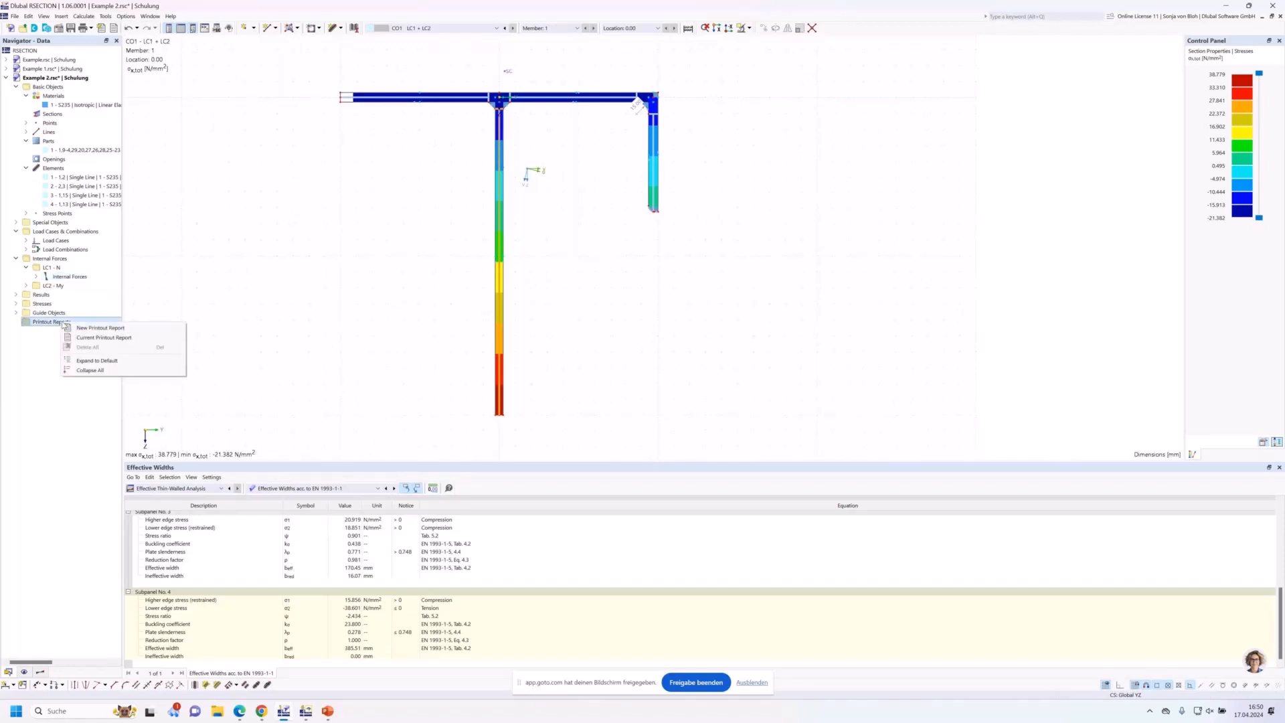
left_click(100, 328)
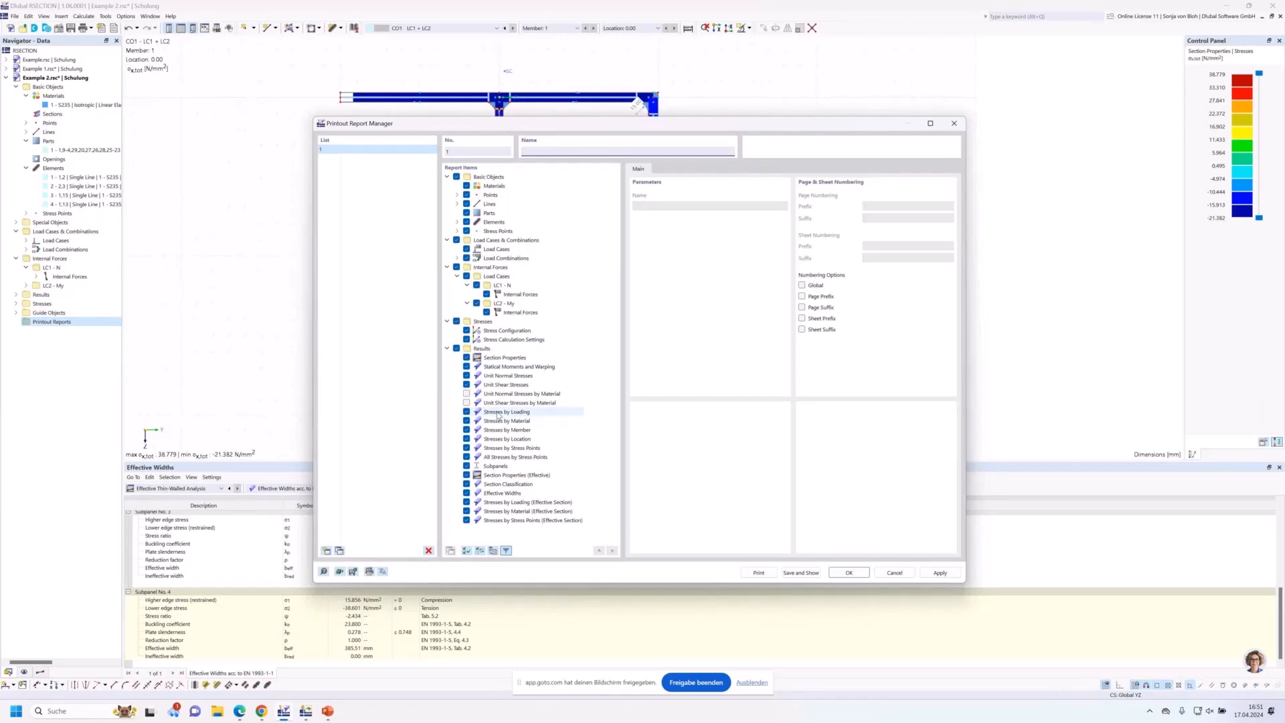
left_click(466, 375)
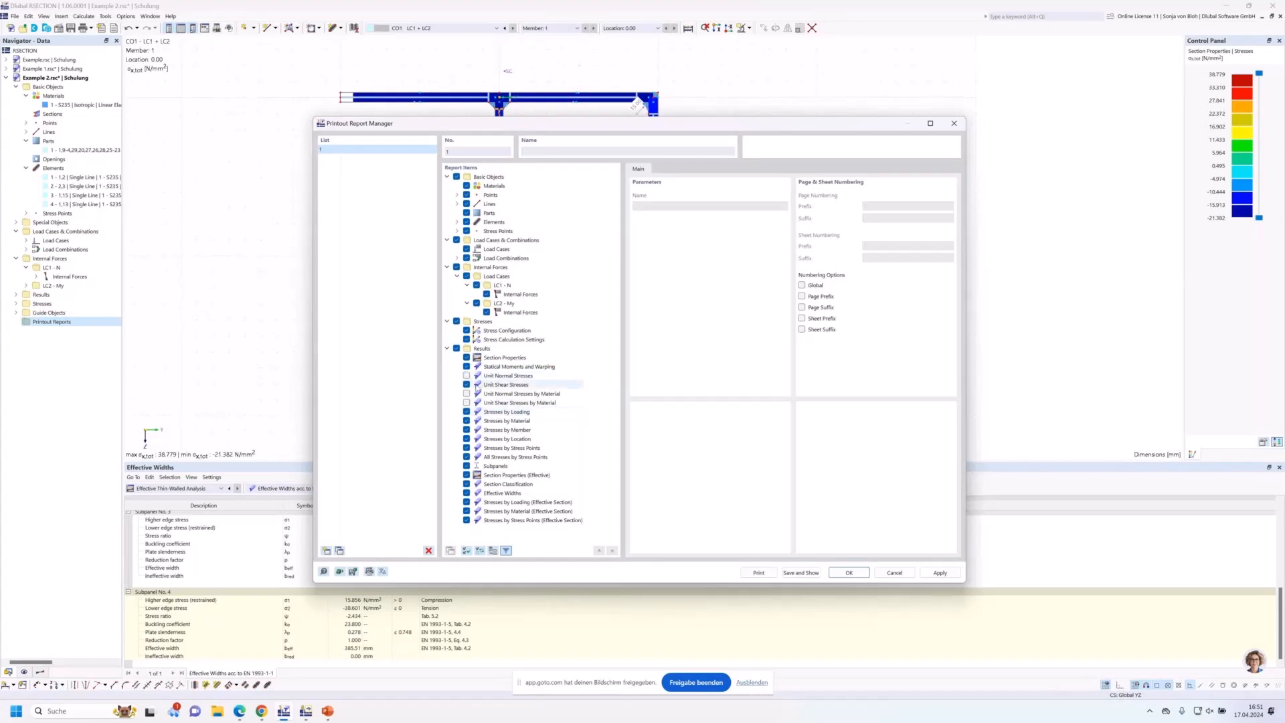
left_click(466, 384)
left_click(800, 572)
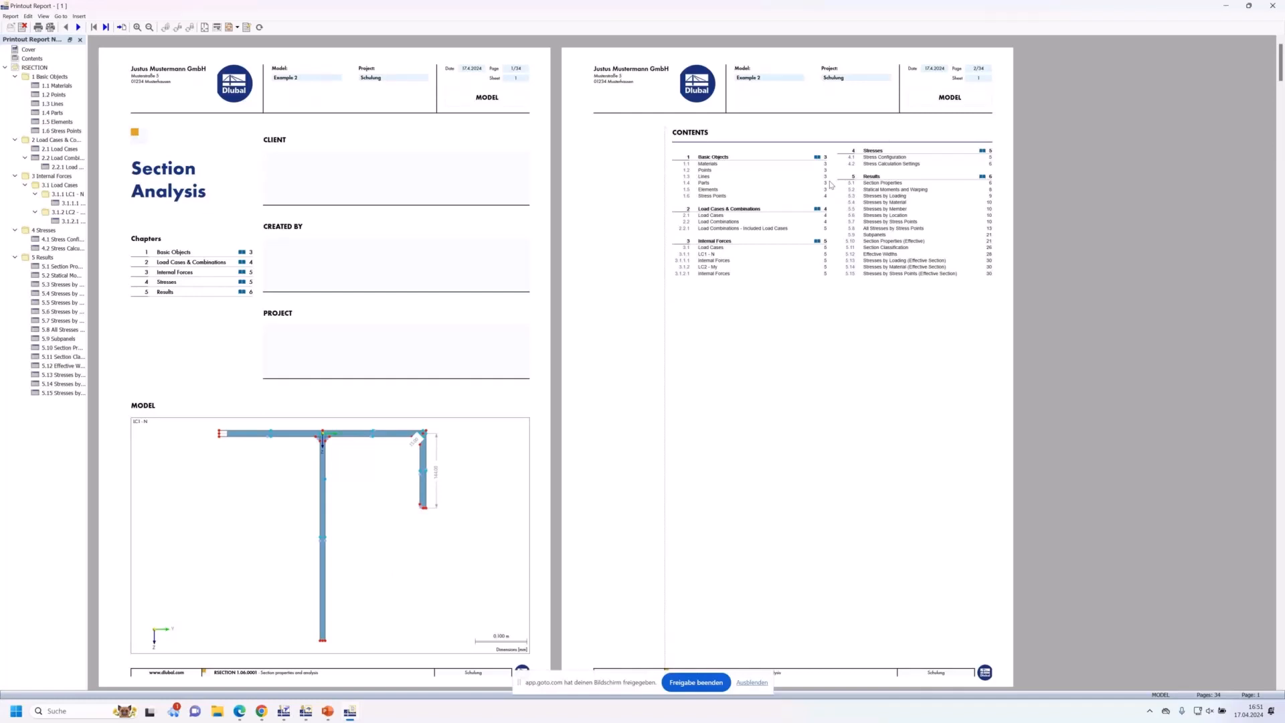
left_click(1223, 10)
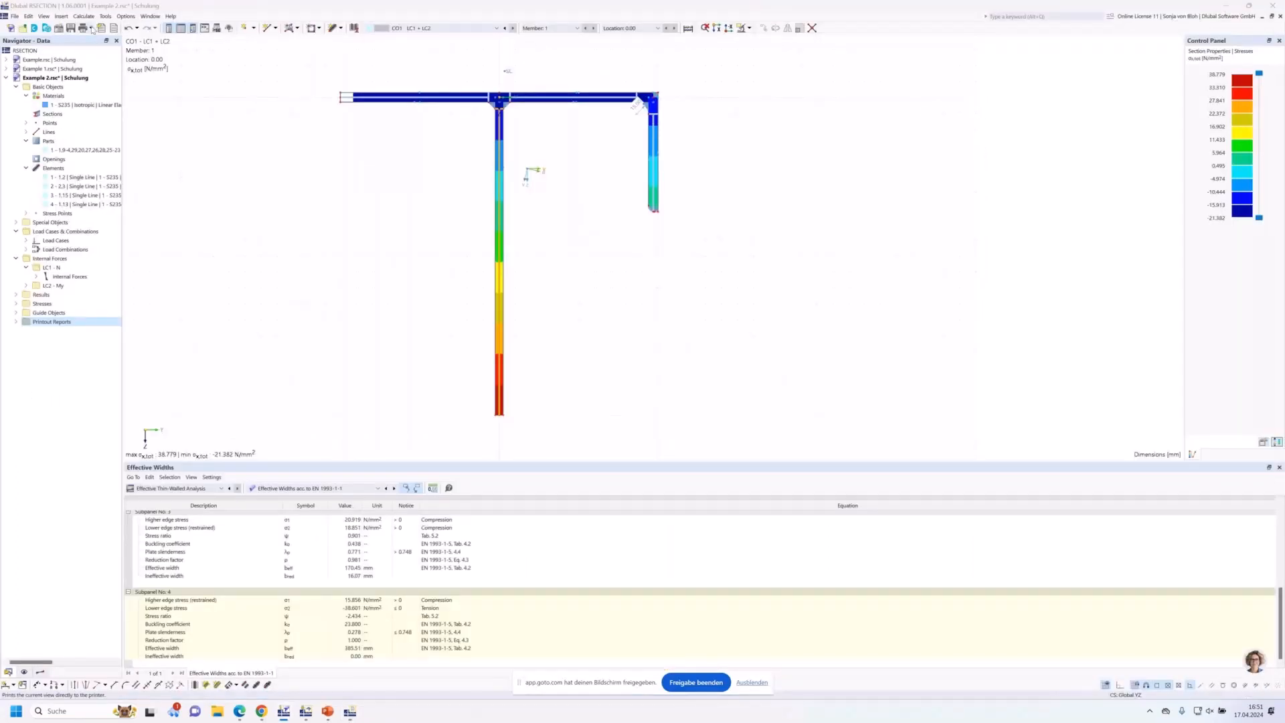
Add the current CO1 stress graphic to the printout report as a window-filling picture, view its report page, and leave the report
left_click(91, 28)
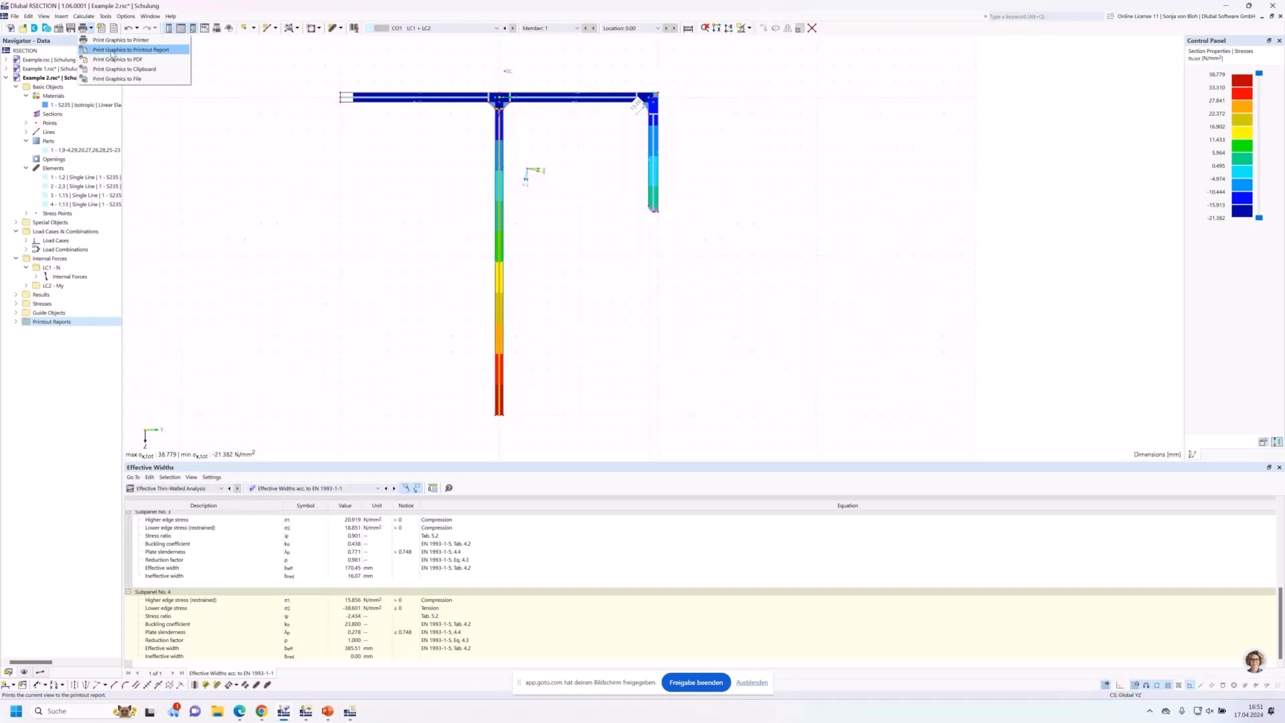
left_click(111, 52)
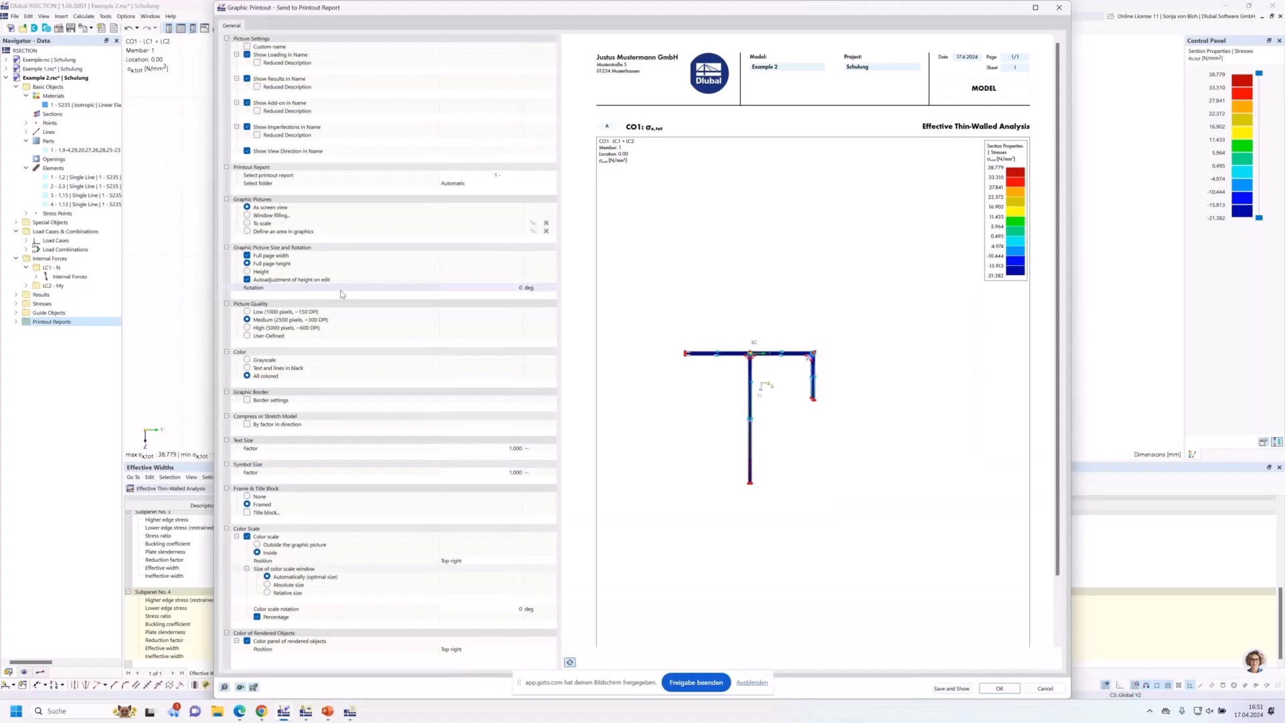
left_click(271, 215)
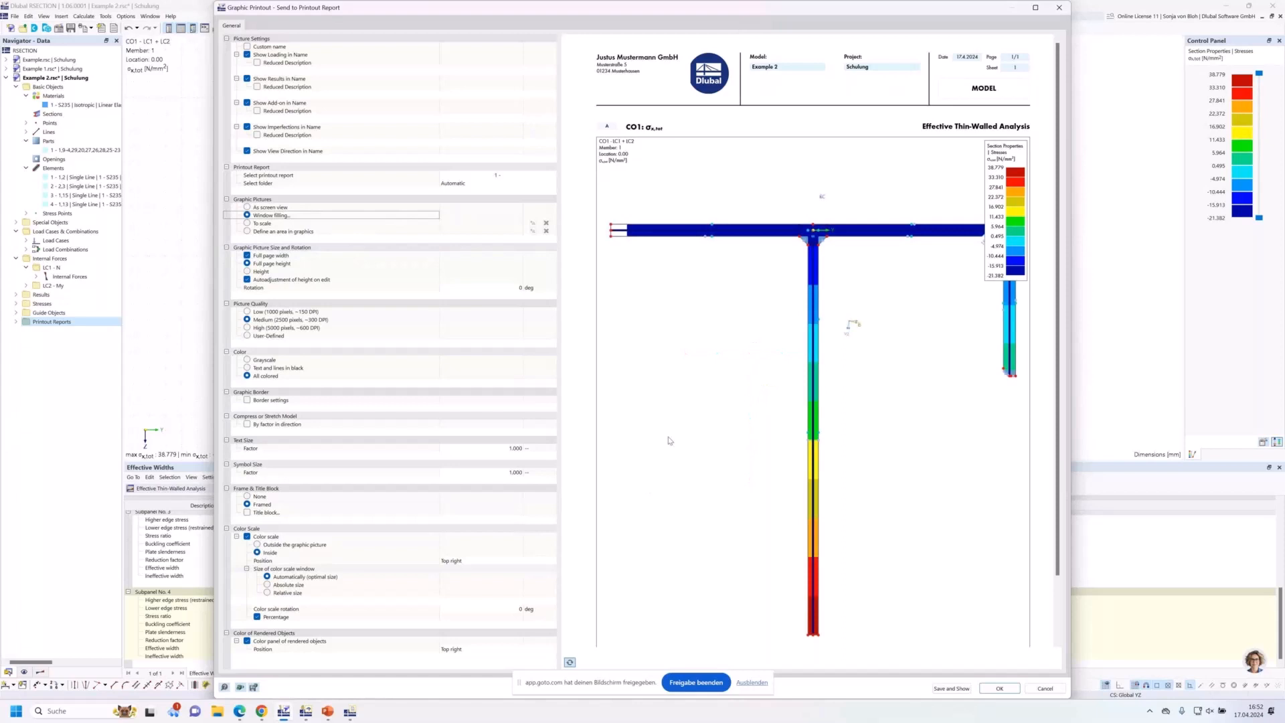
key("Return")
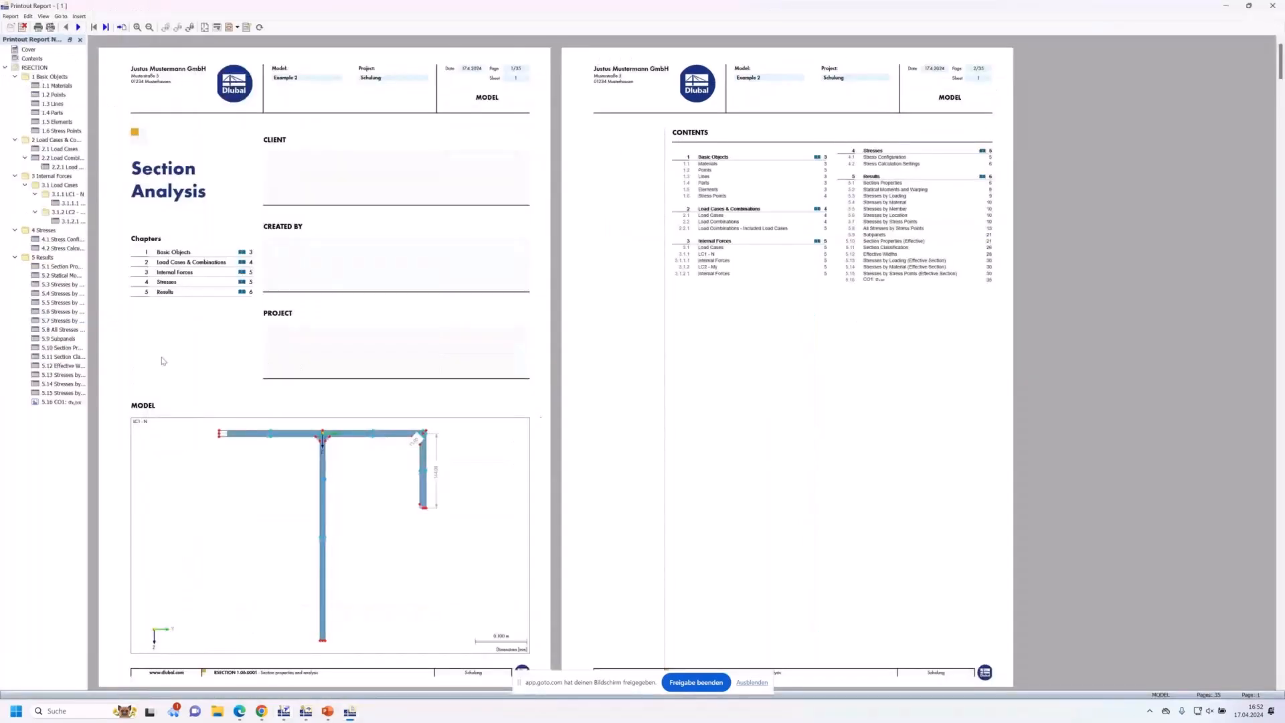
left_click(57, 403)
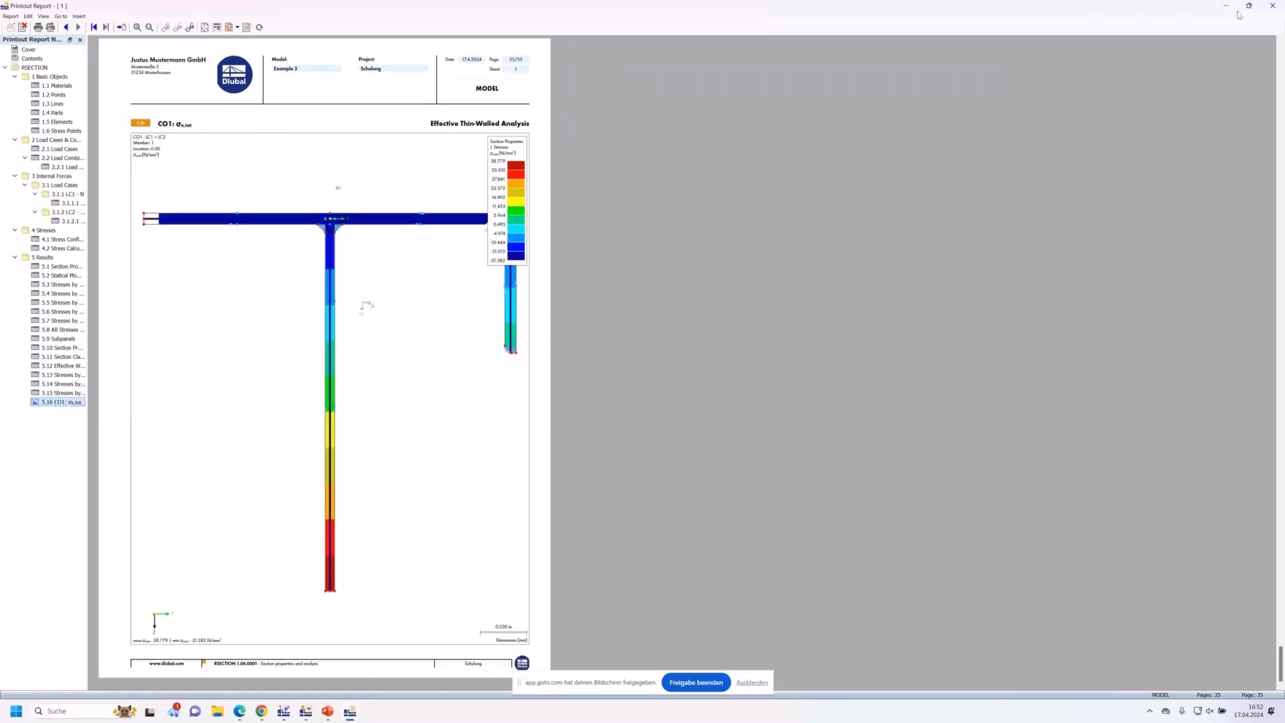
left_click(1272, 6)
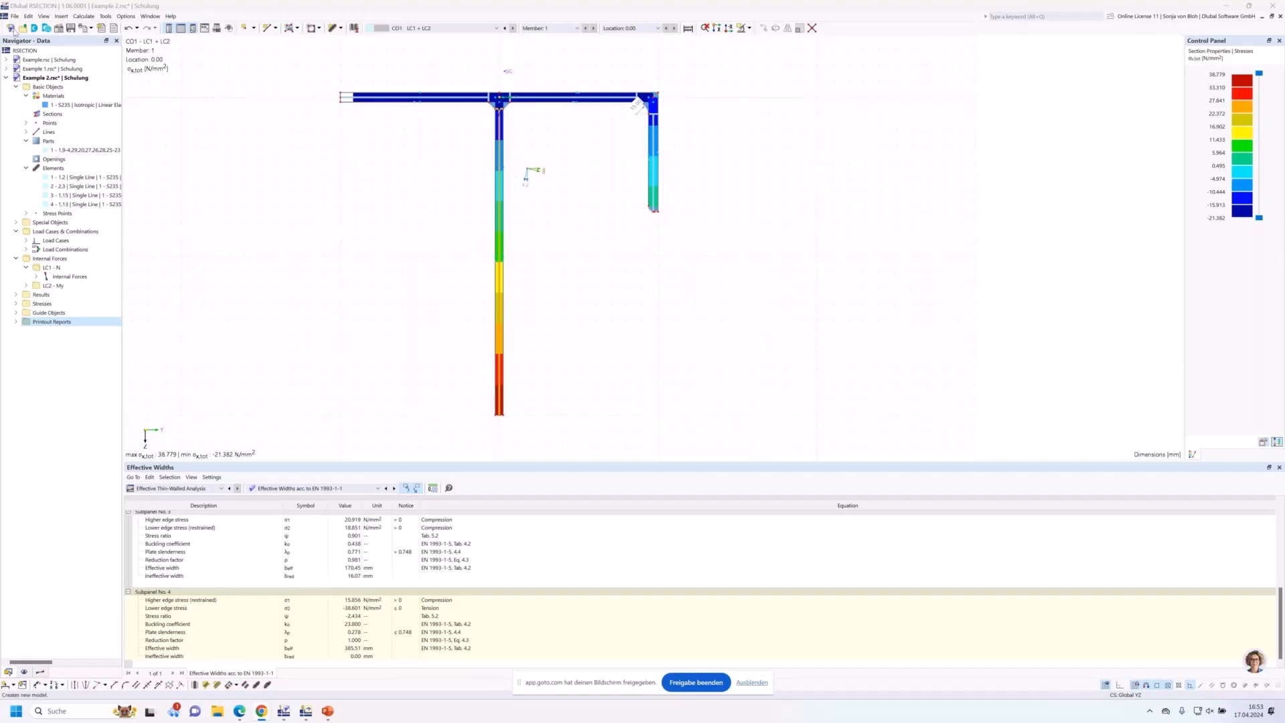
Start importing Aluprofil.dxf into a new model instead of the active one
left_click(15, 16)
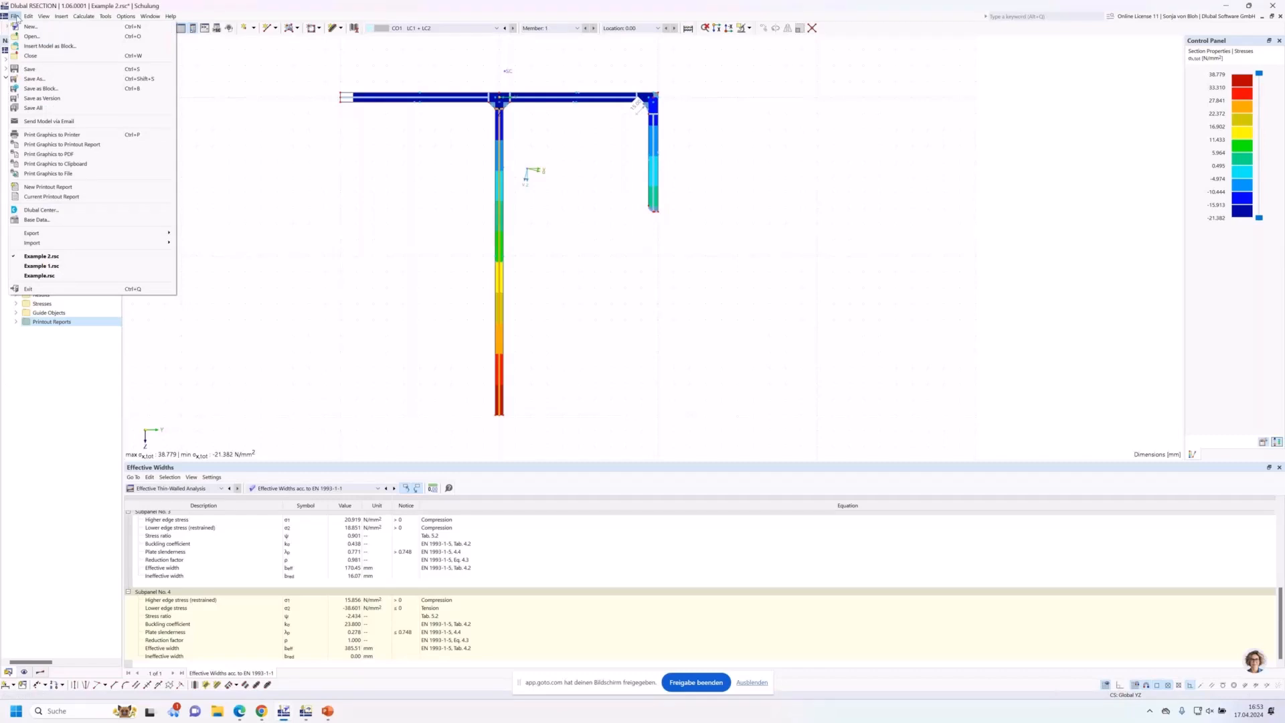
mouse_move(154, 243)
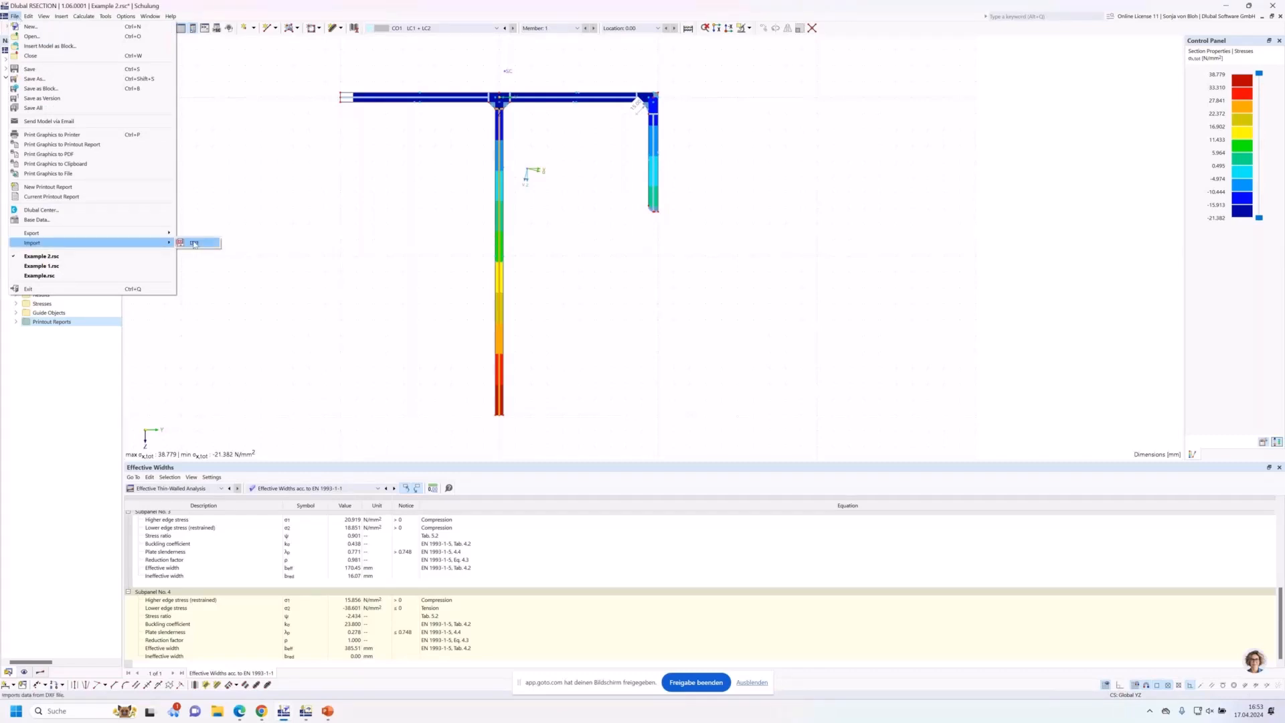
left_click(194, 244)
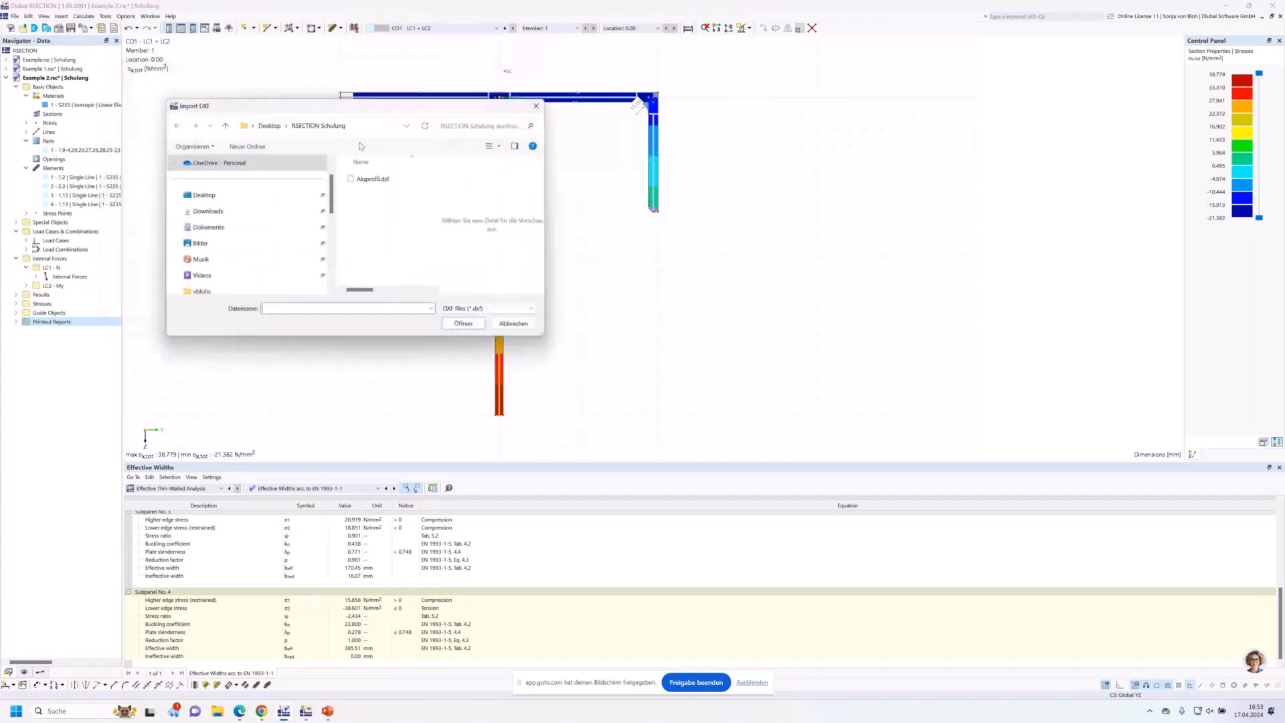
left_click(384, 179)
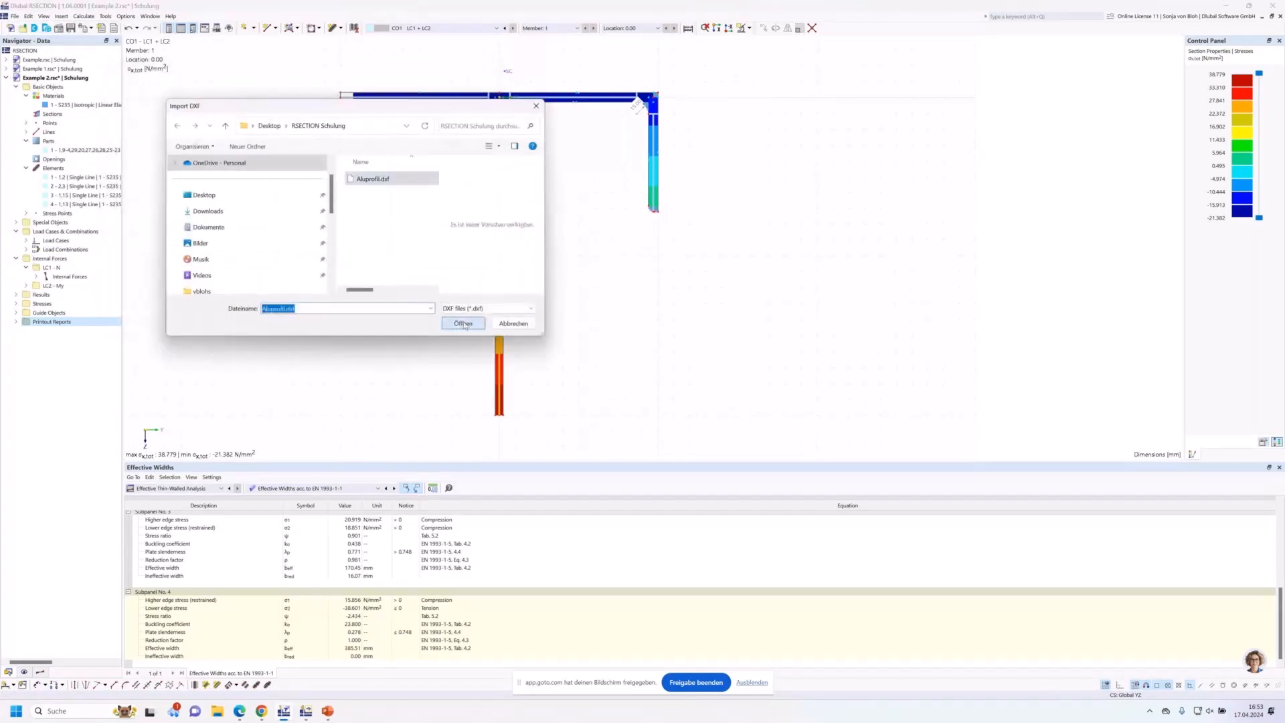
left_click(463, 324)
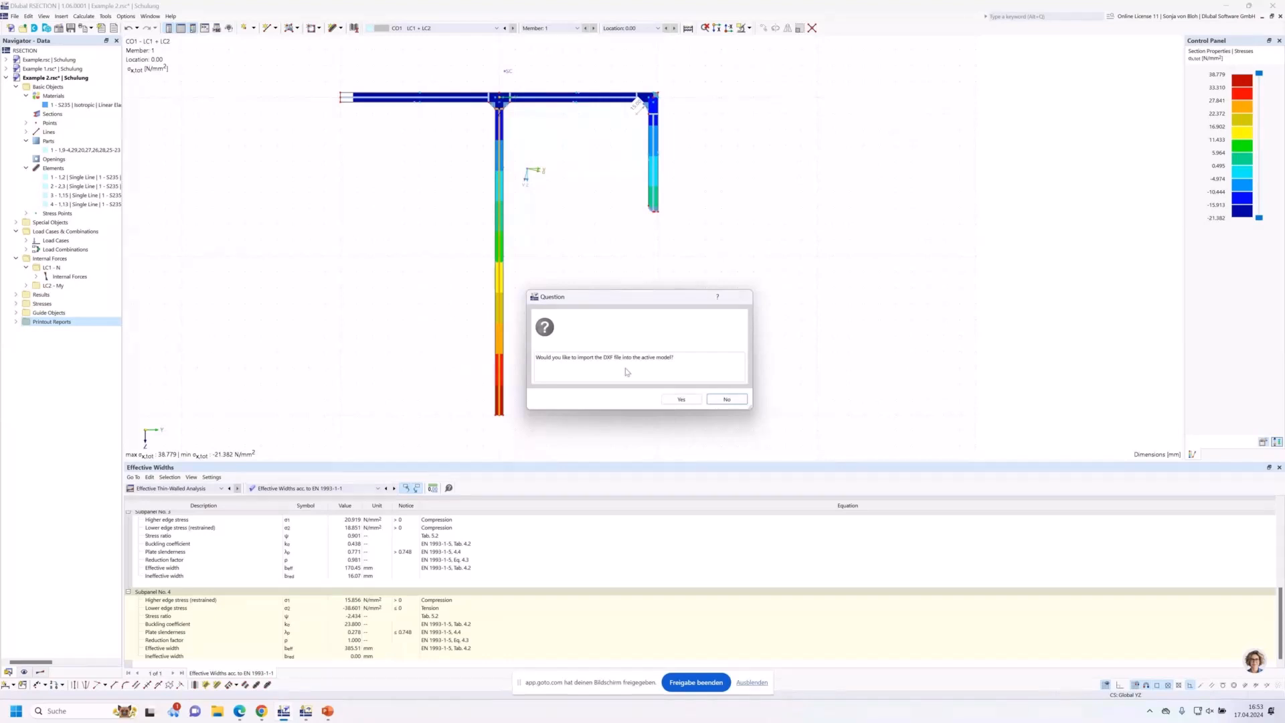
left_click(728, 400)
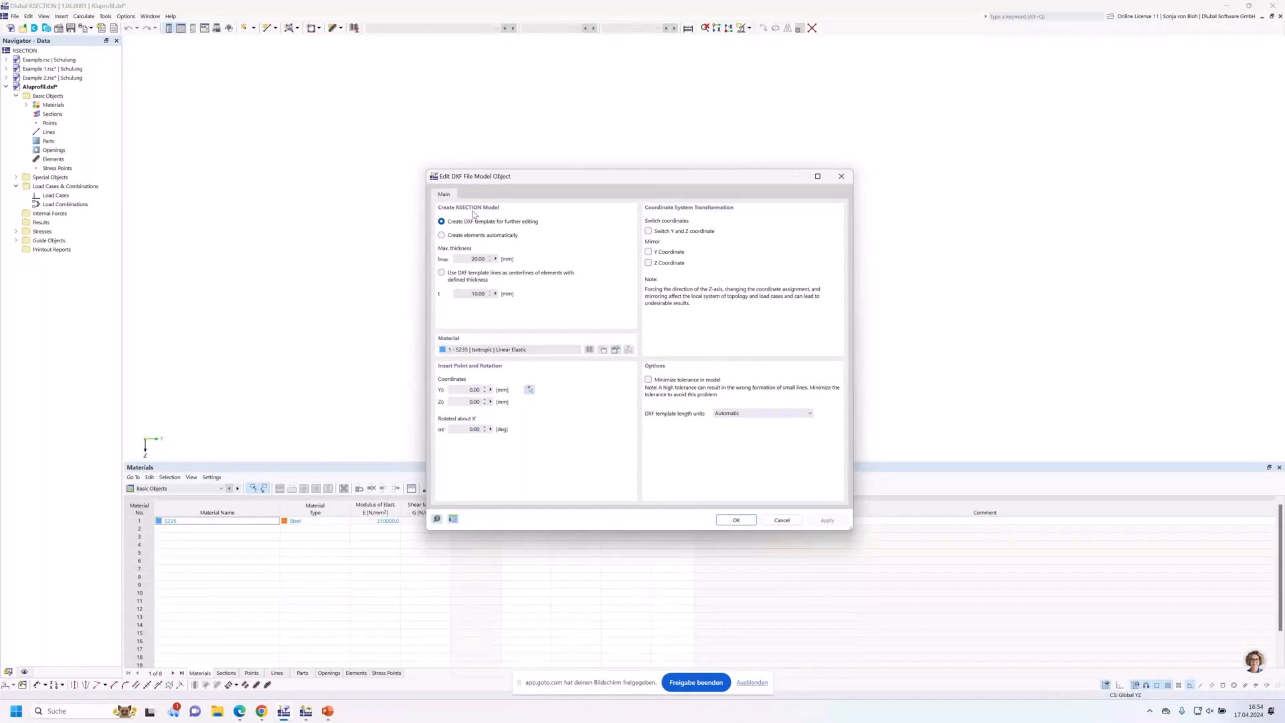
left_click(445, 236)
left_click(478, 259)
double_click(478, 259)
left_click(441, 272)
left_click_drag(469, 295, 514, 306)
Import the DXF as a template for further editing and accept the import log
left_click(441, 222)
left_click(734, 520)
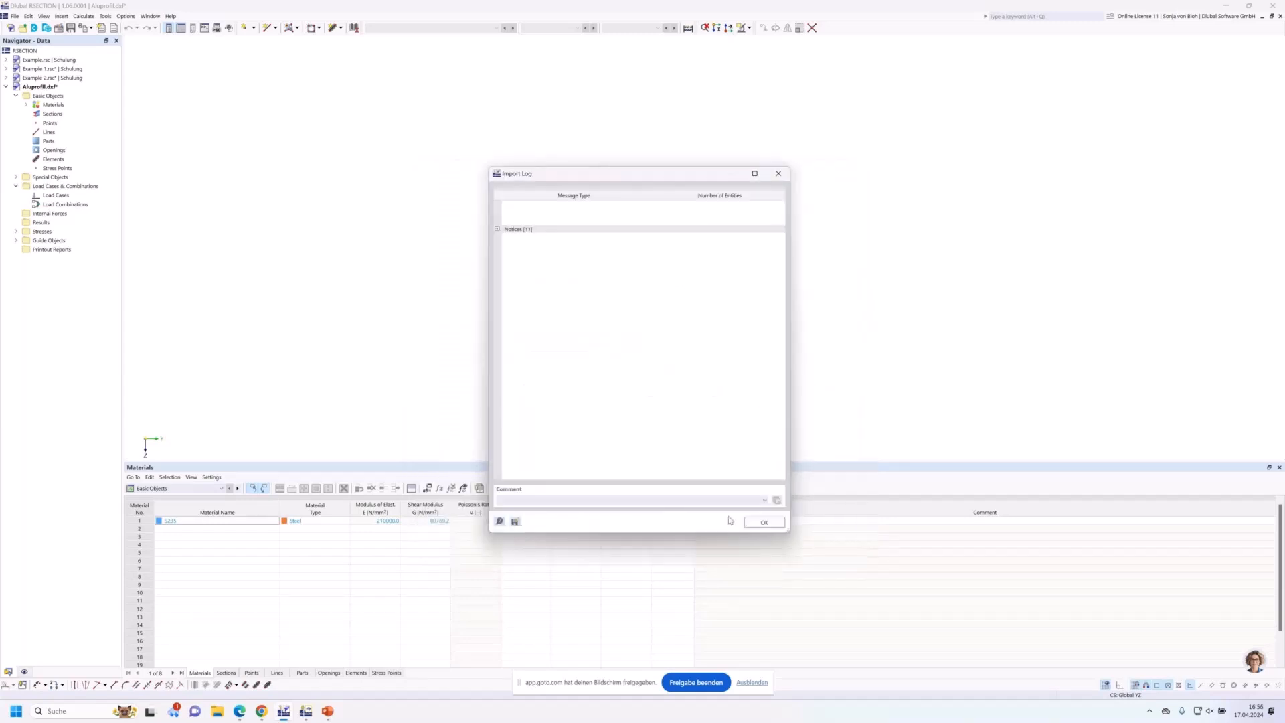
left_click(764, 522)
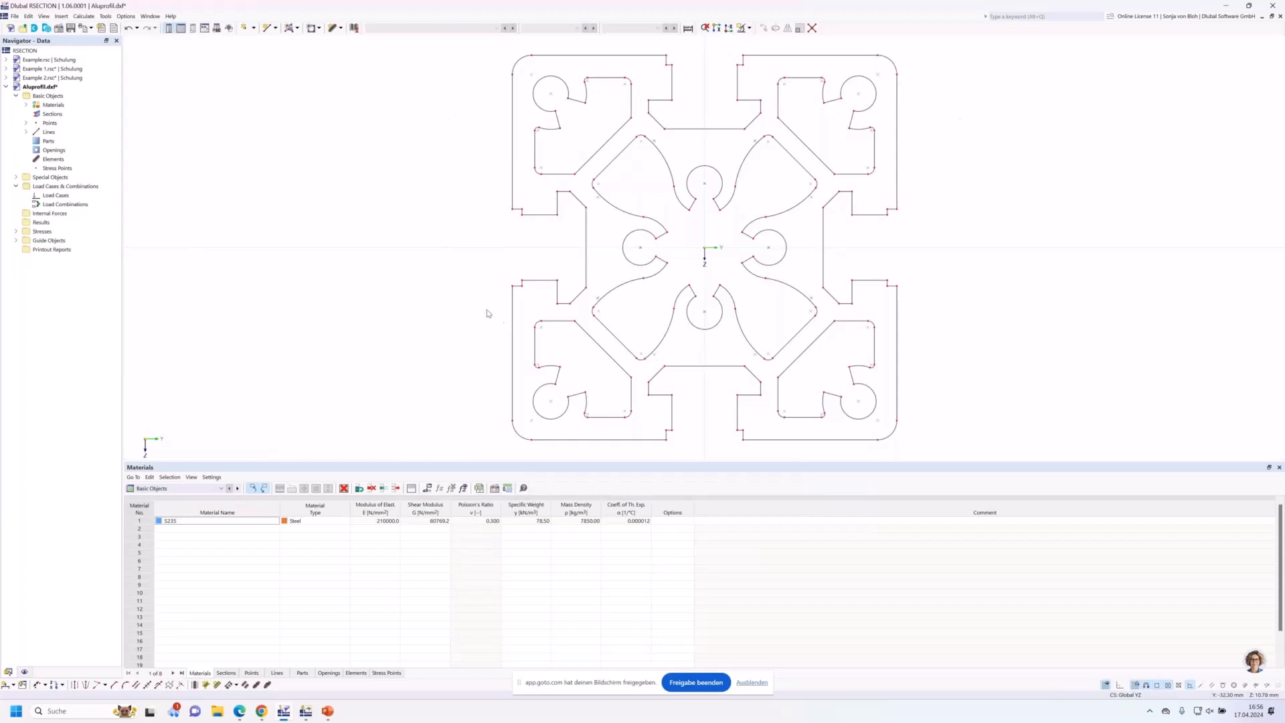
Review the analysis method and add-on settings in the base data of the aluminium profile model
right_click(59, 97)
left_click(86, 104)
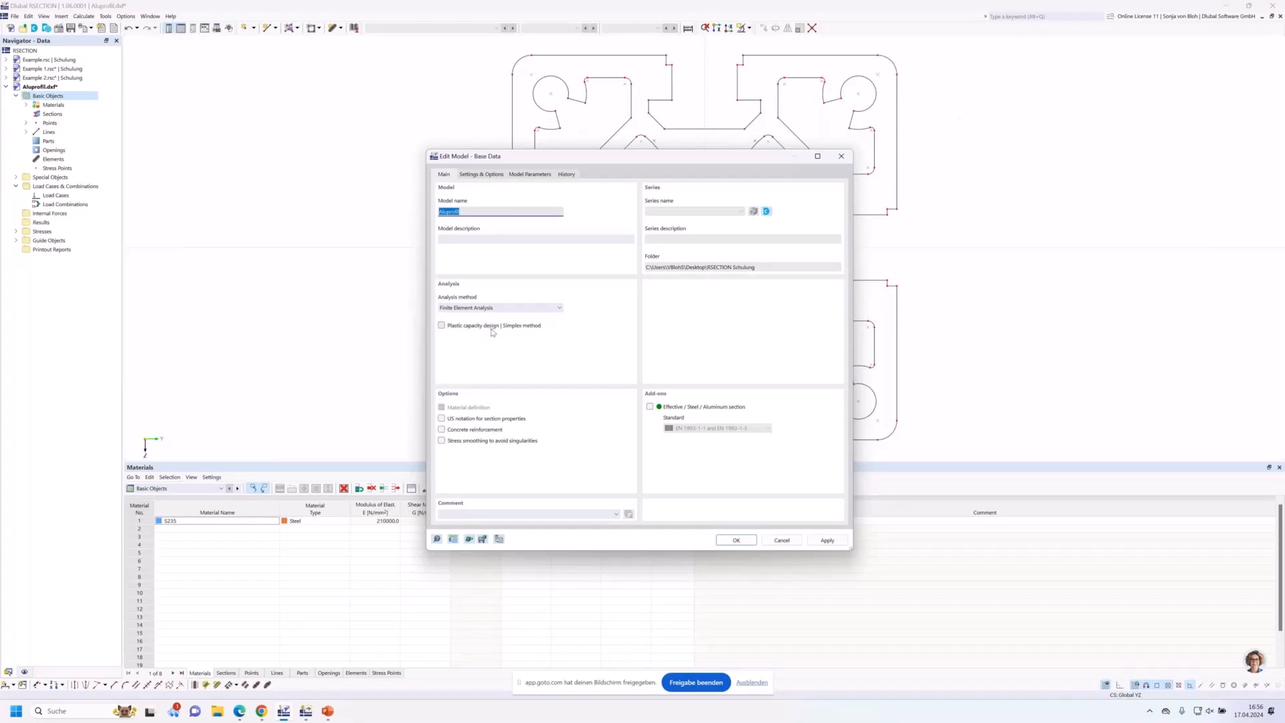
left_click(733, 539)
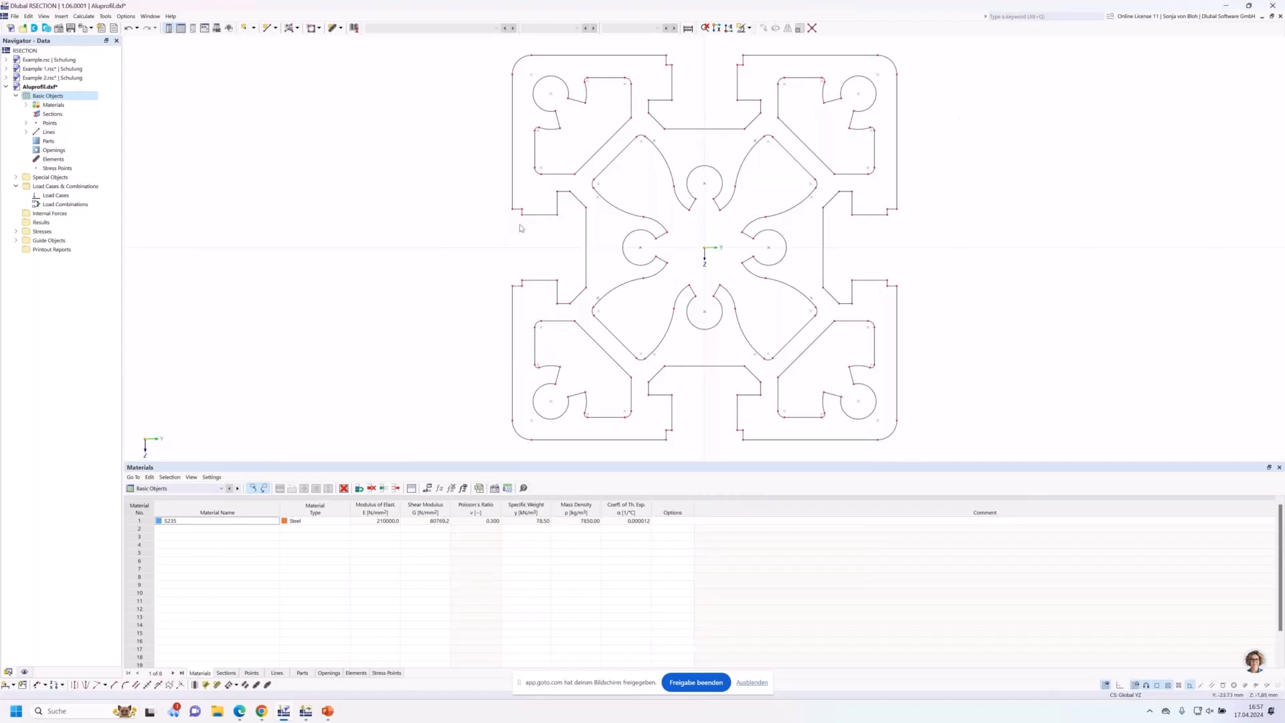
Replace material 1 with the aluminium EN AW-6060 (EP) T66 from the material library
left_click(25, 106)
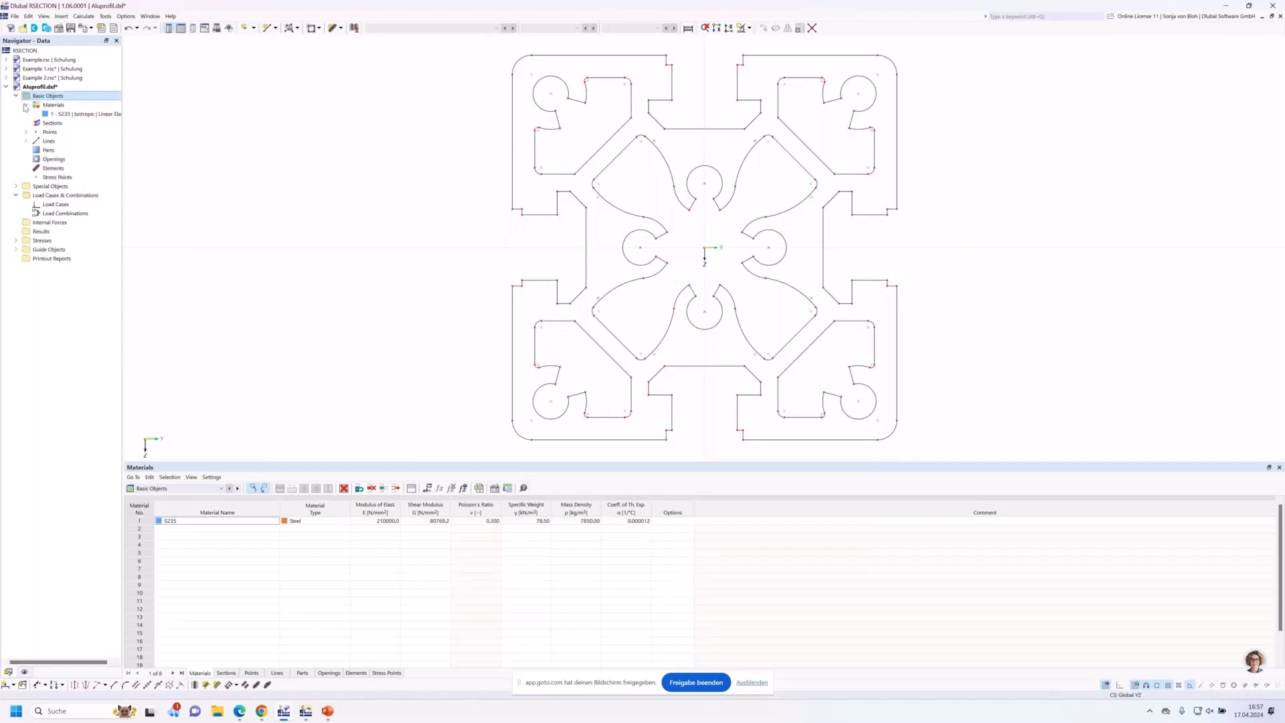
double_click(77, 113)
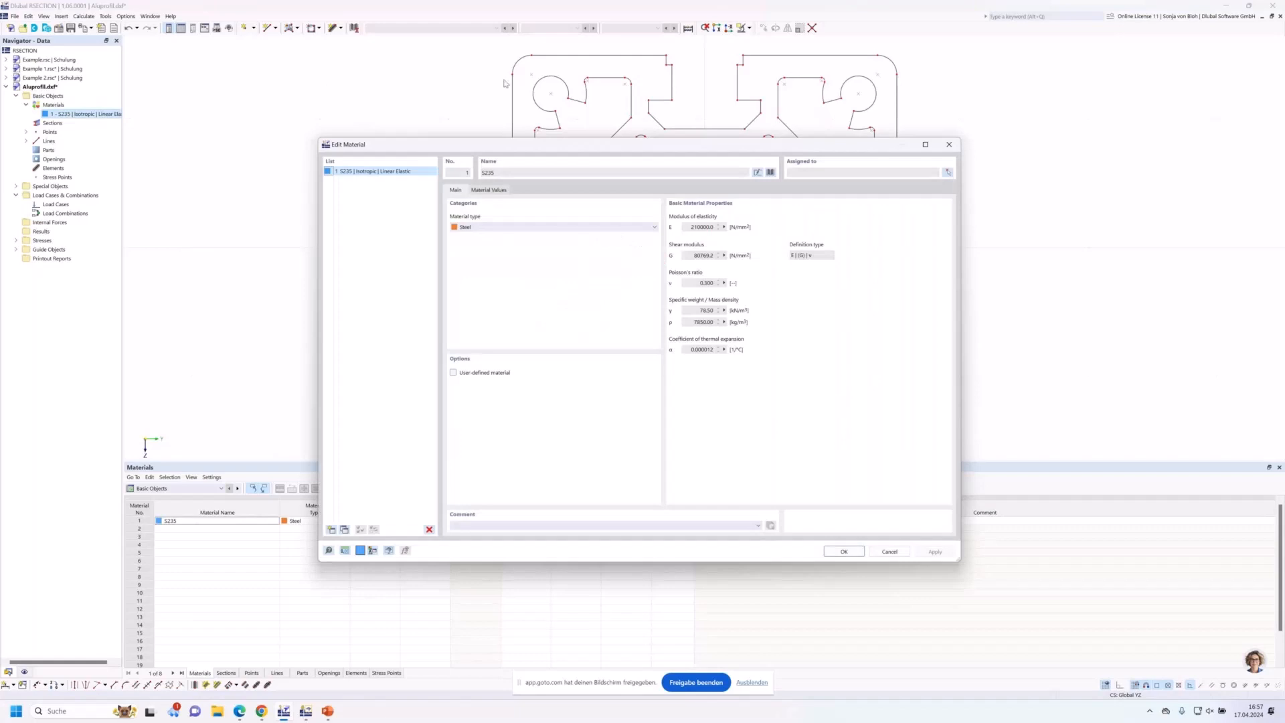
left_click(771, 173)
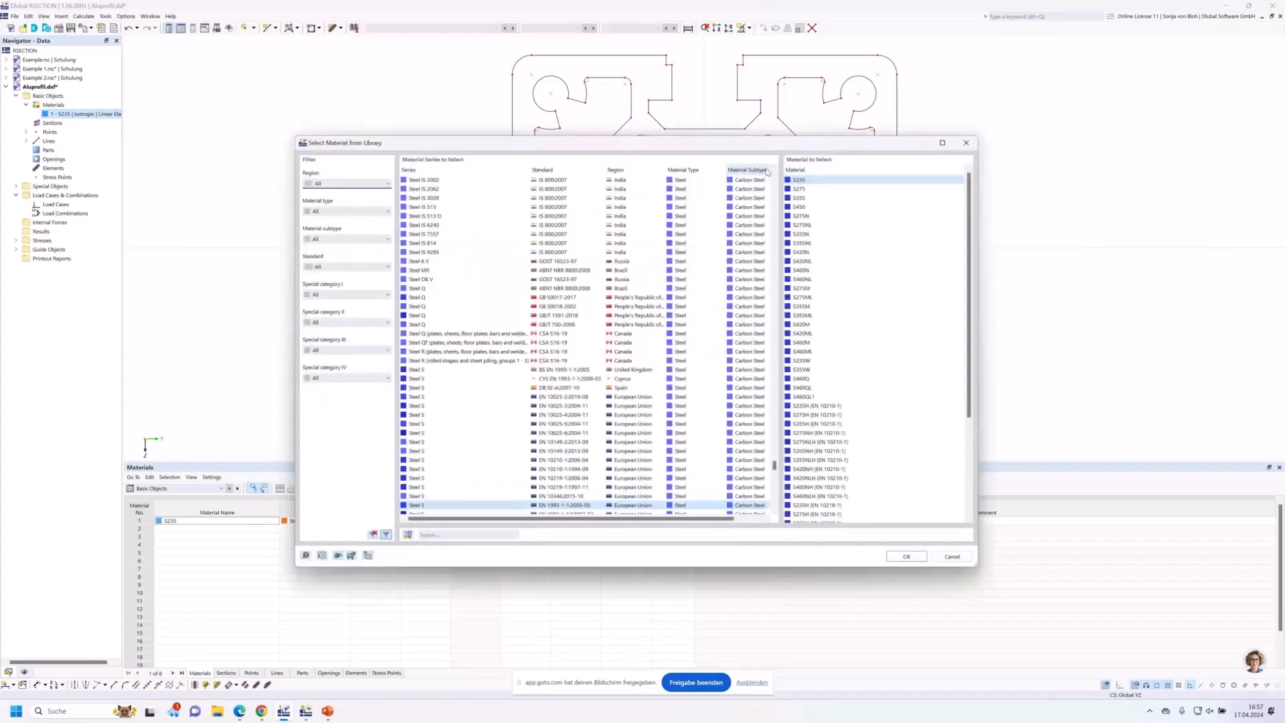
left_click(441, 536)
type("AW")
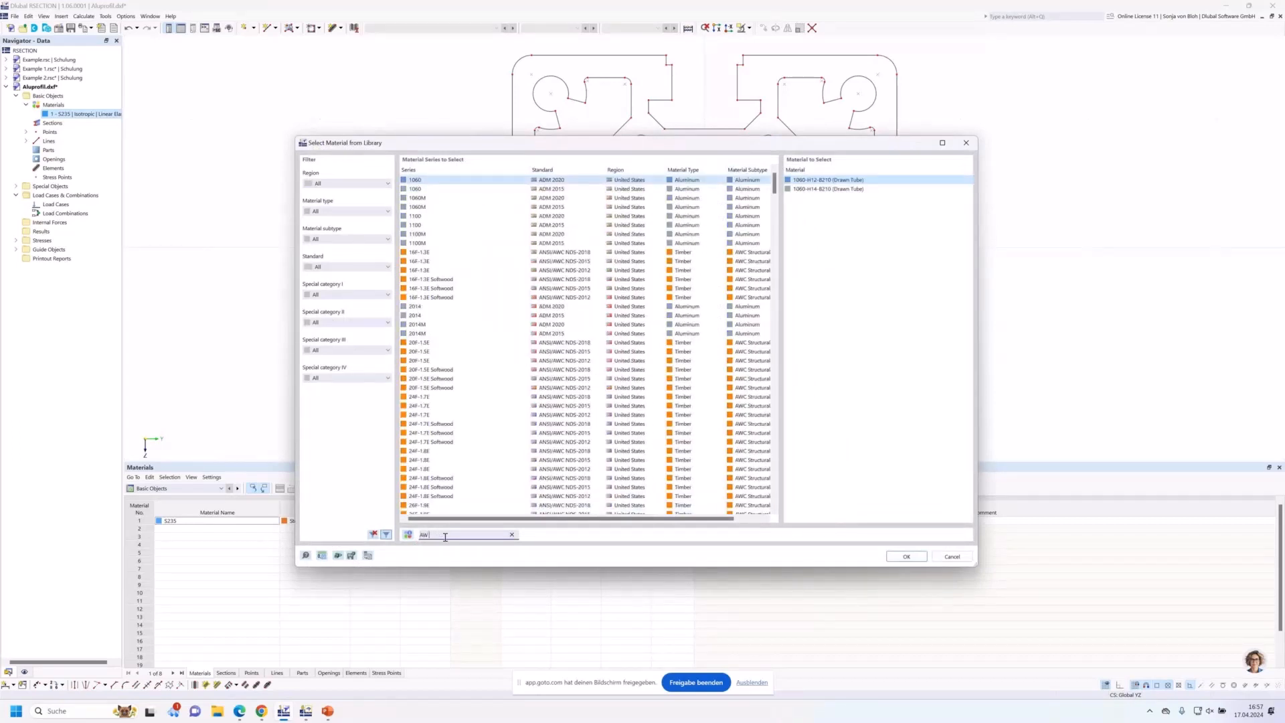
type(" 6060")
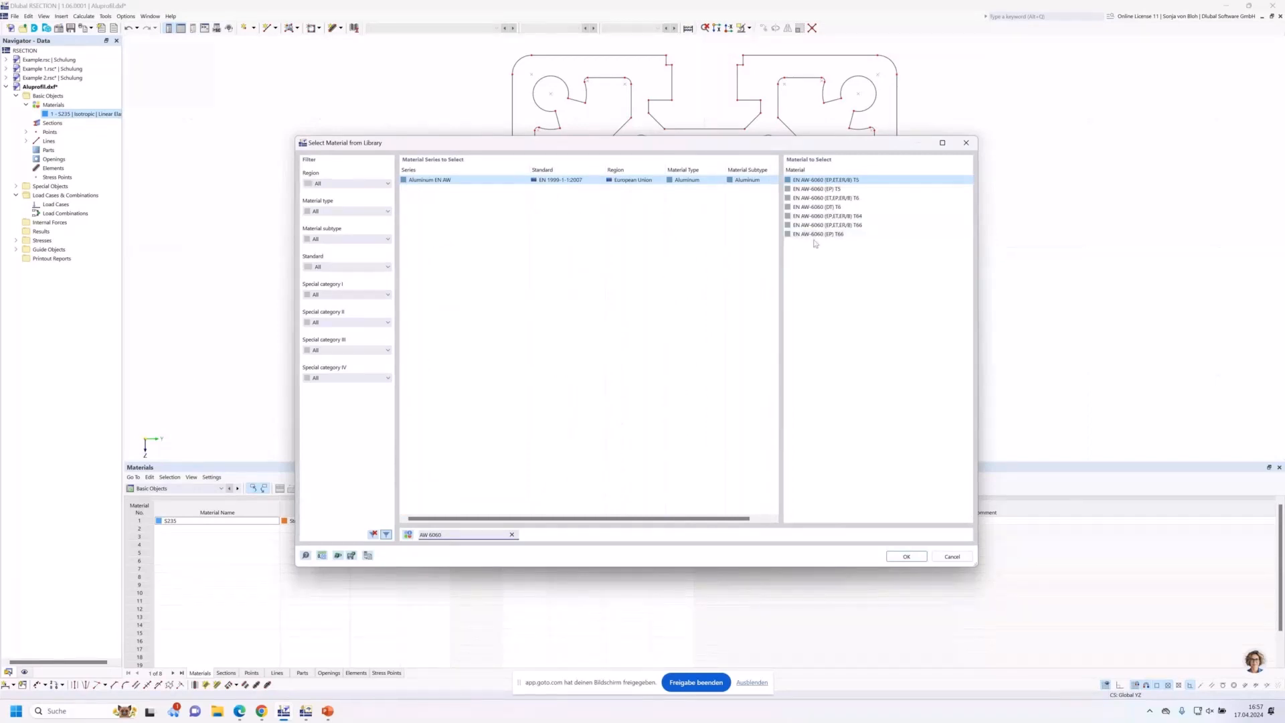
left_click(815, 234)
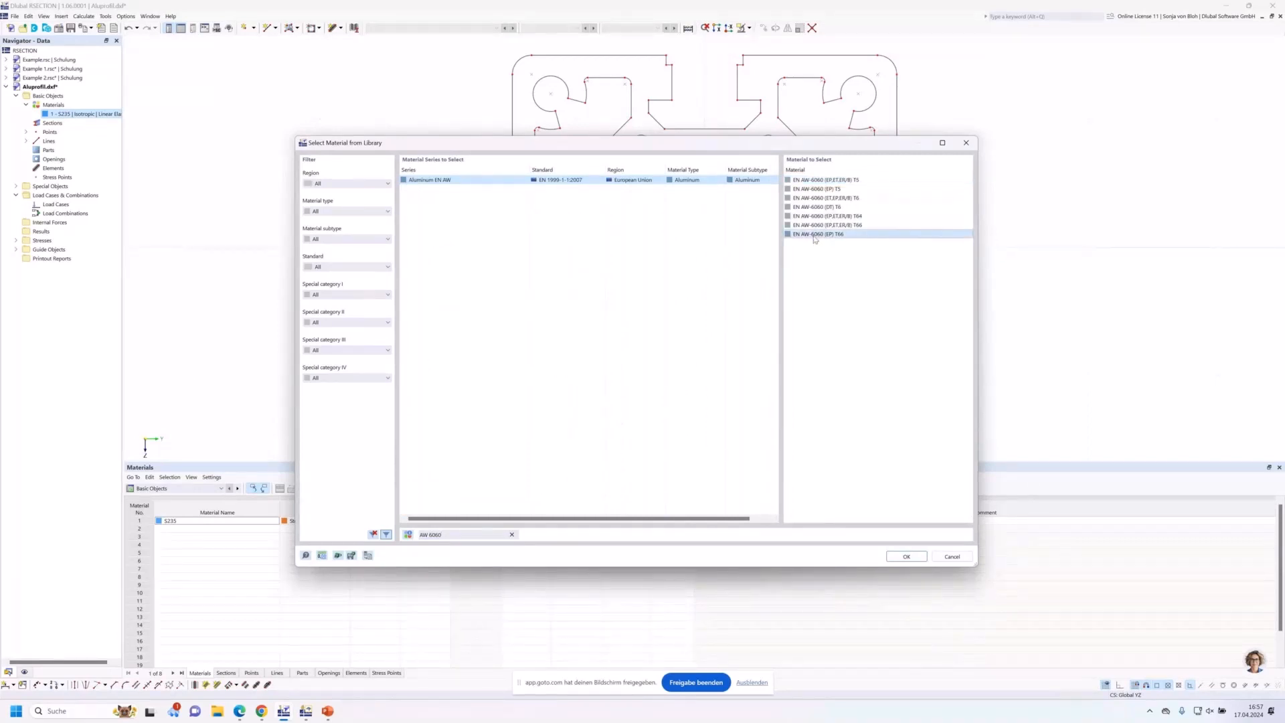
left_click(900, 556)
left_click(844, 551)
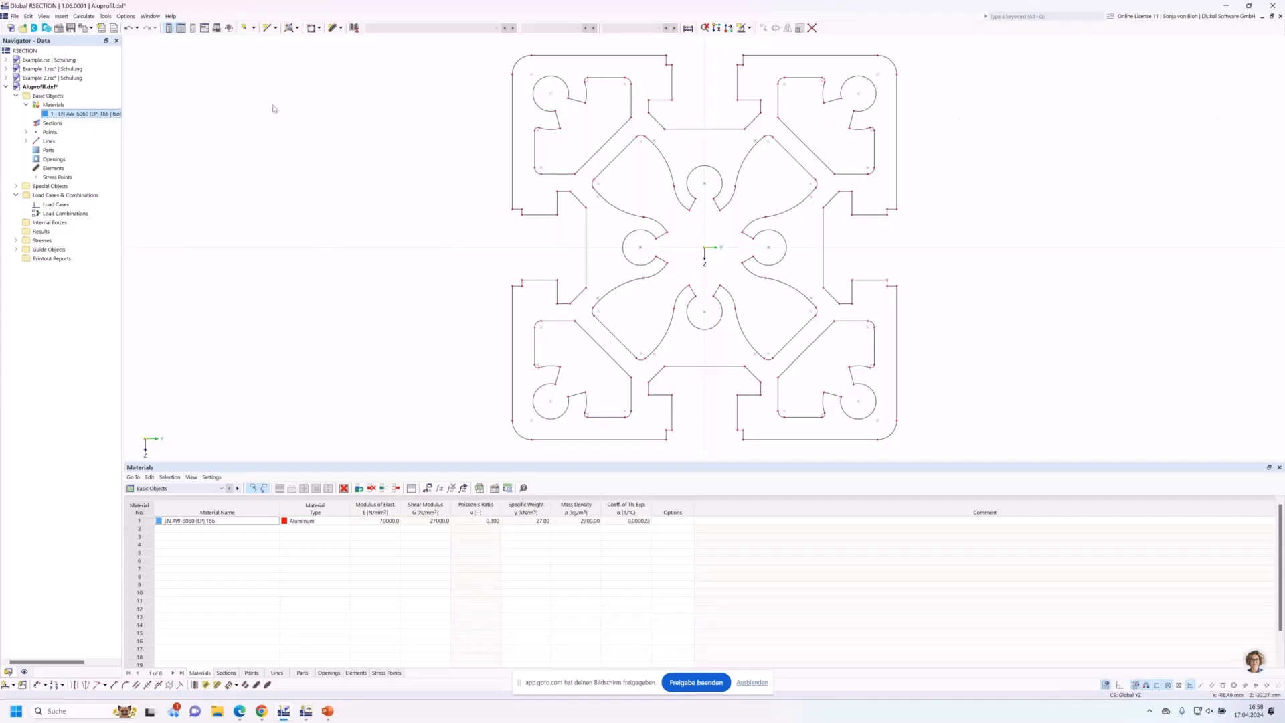
Create a part of EN AW-6060 (EP) T66 from the outer boundary lines of the imported profile
left_click(297, 27)
left_click(302, 83)
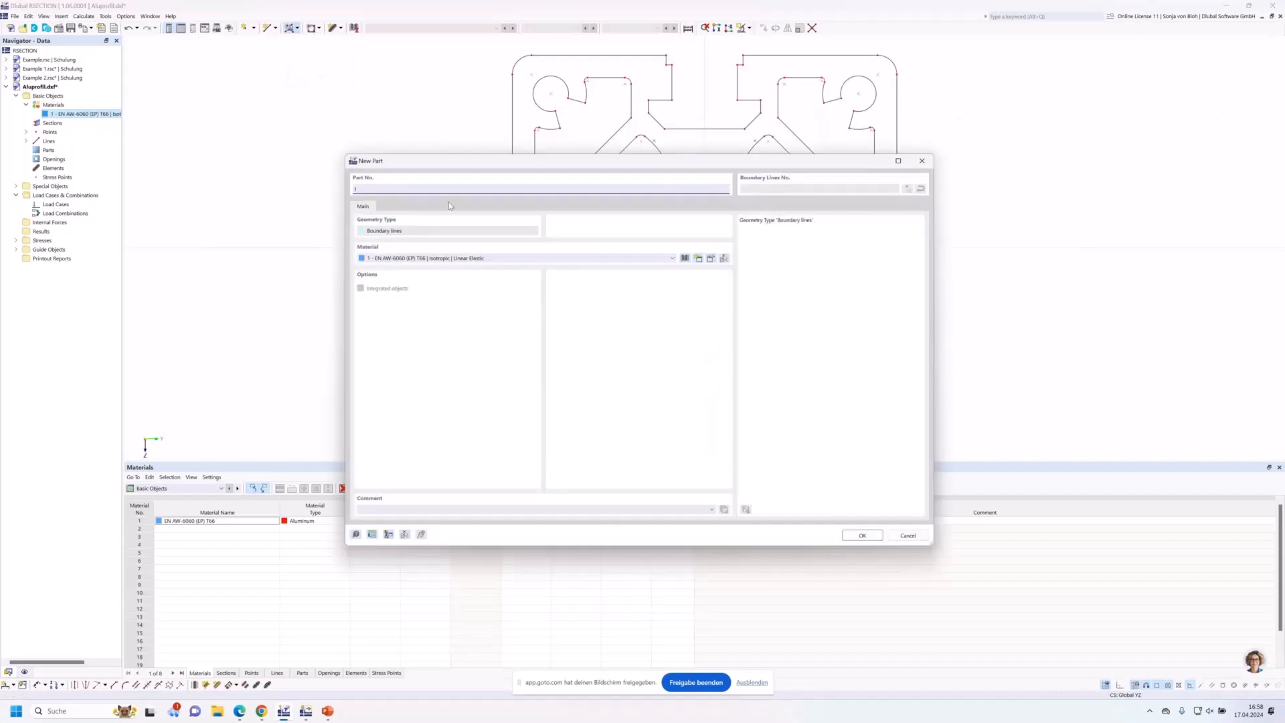
key("Return")
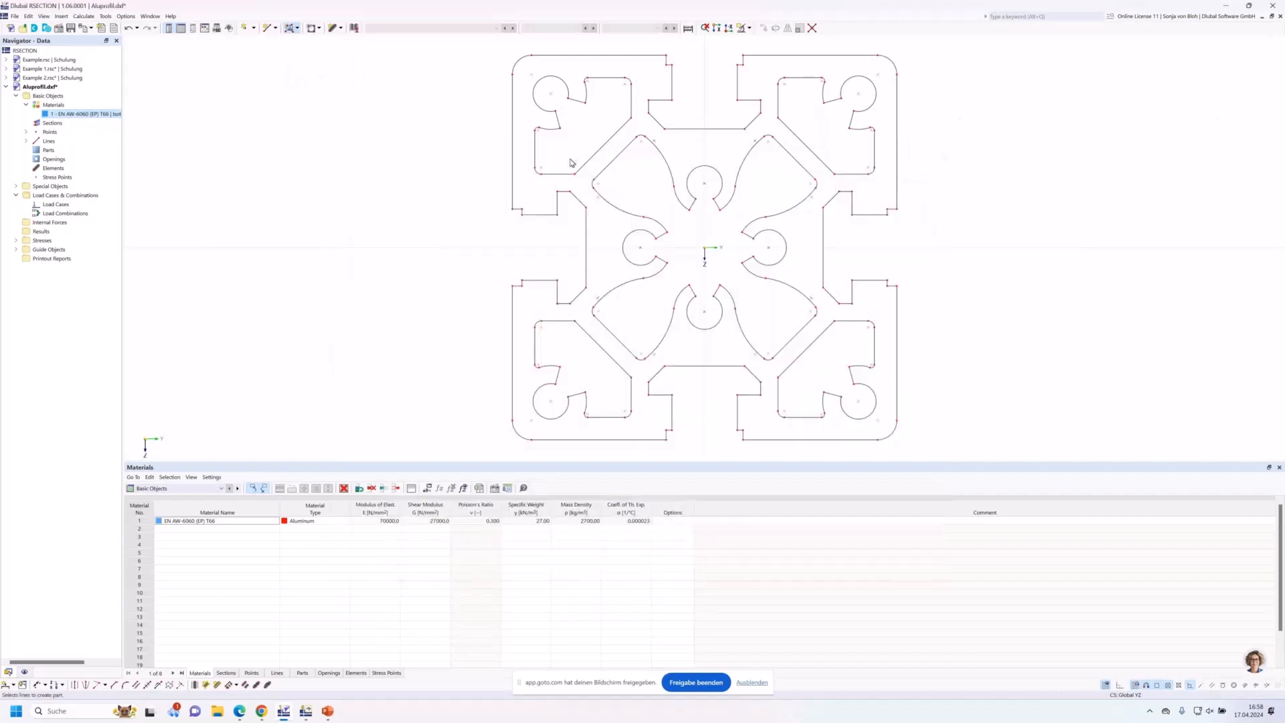
left_click(512, 137)
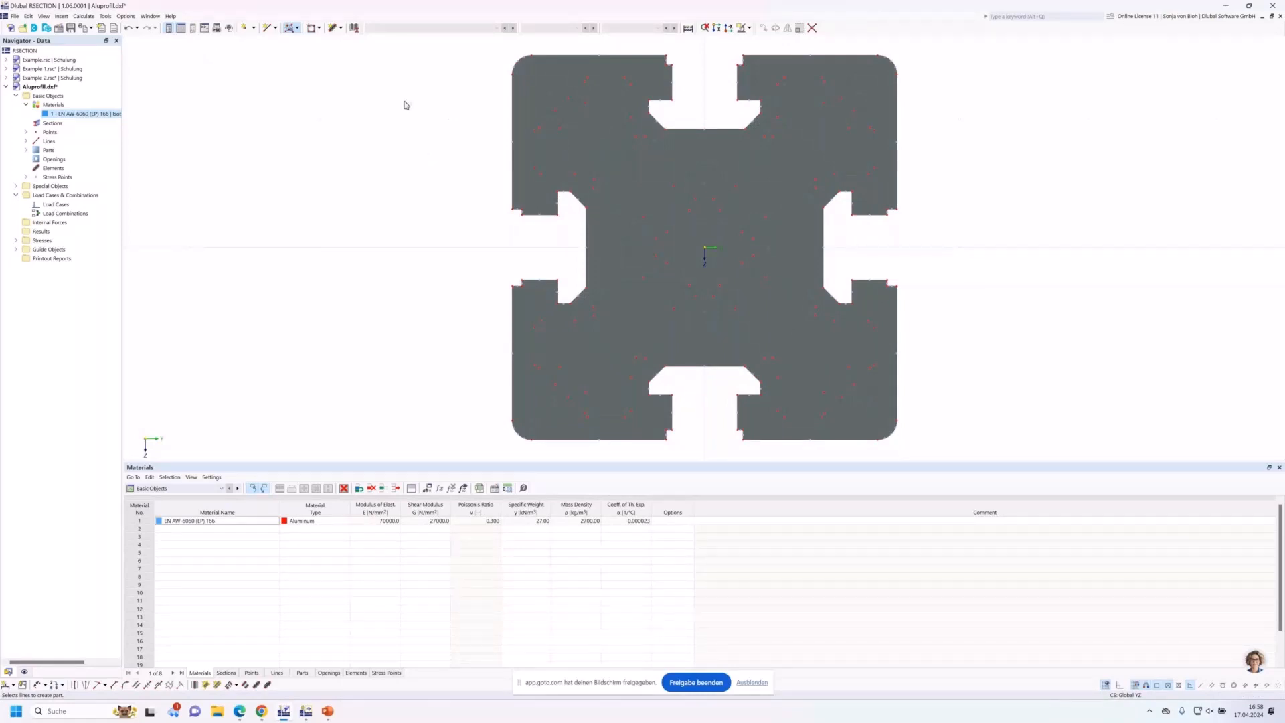
Create openings in the part from the boundaries of the central star-shaped cavity and the upper-left corner cavity, and list the openings
left_click(321, 30)
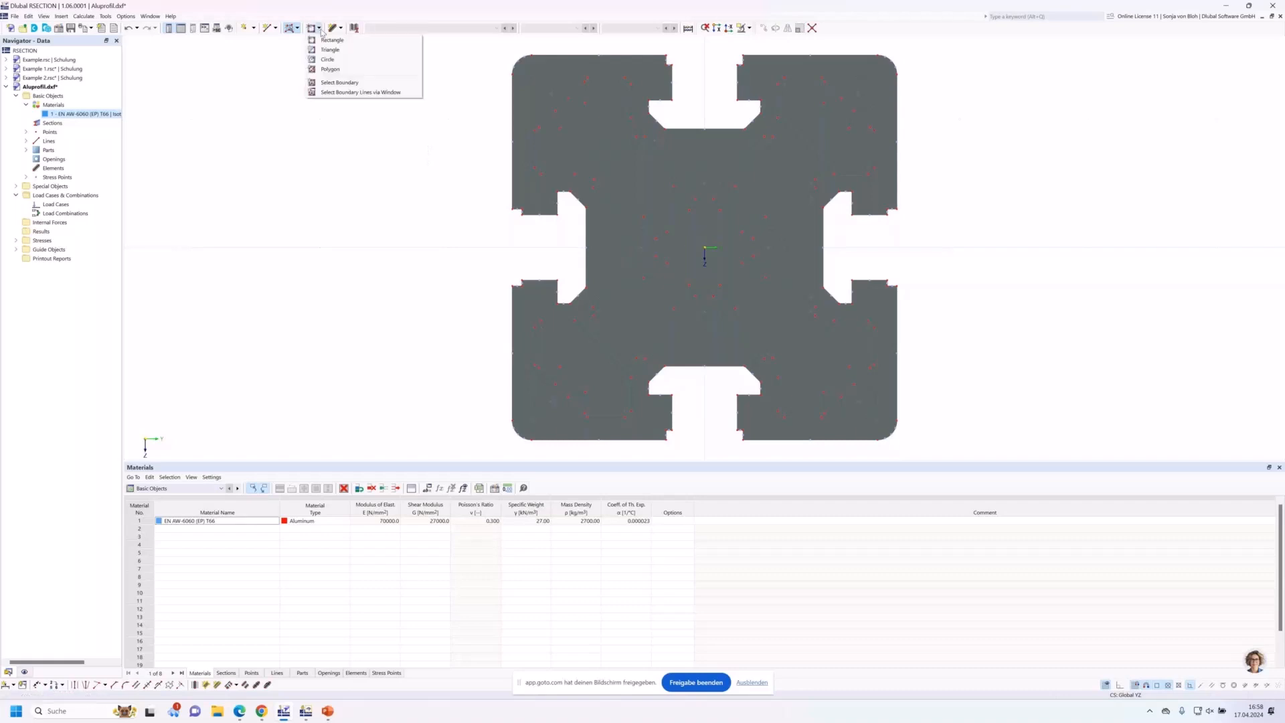
left_click(348, 84)
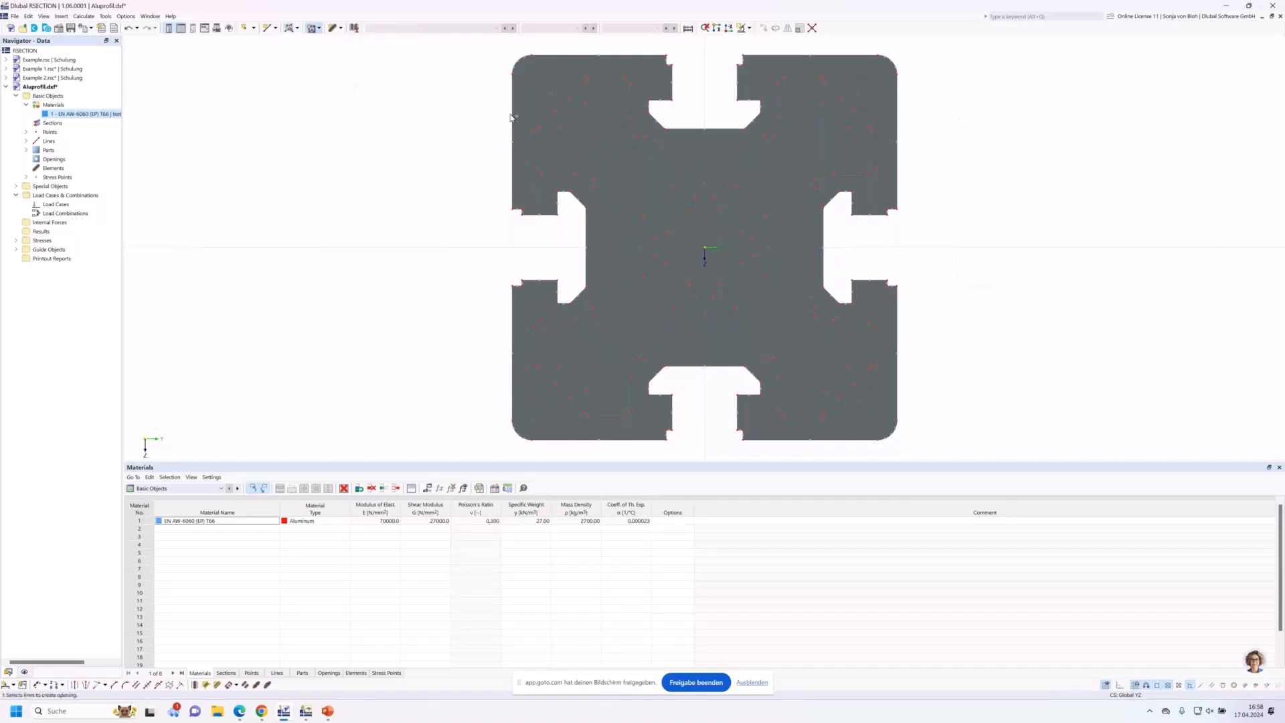
left_click(547, 128)
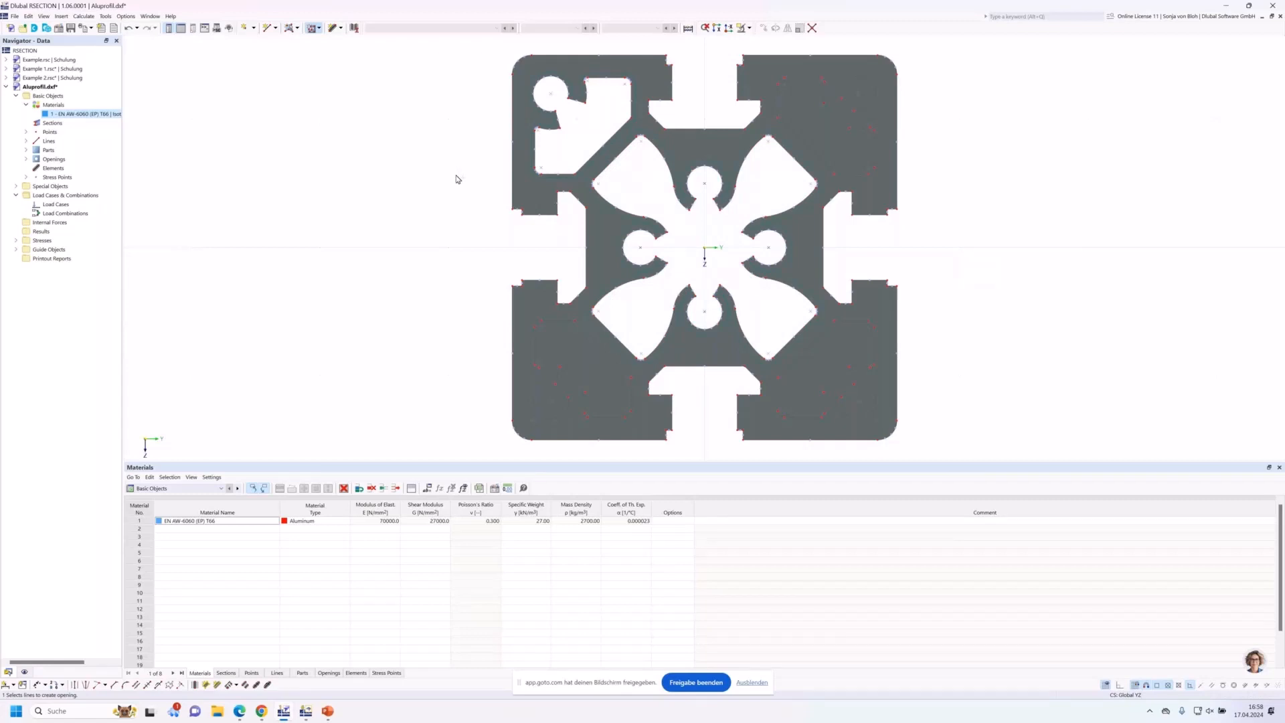
left_click(776, 104)
left_click(25, 159)
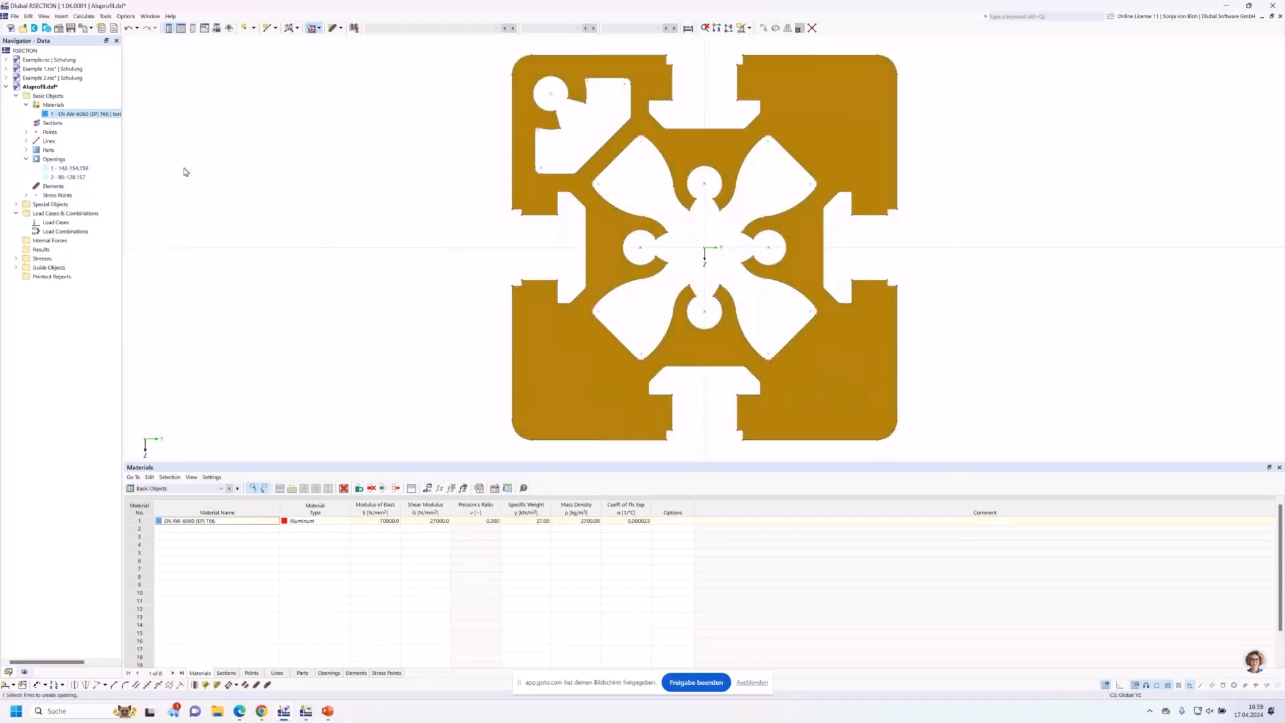
Copy the upper-left corner opening to the other three corners with 3 rotated copies at 90° about the section's centre
left_click(69, 177)
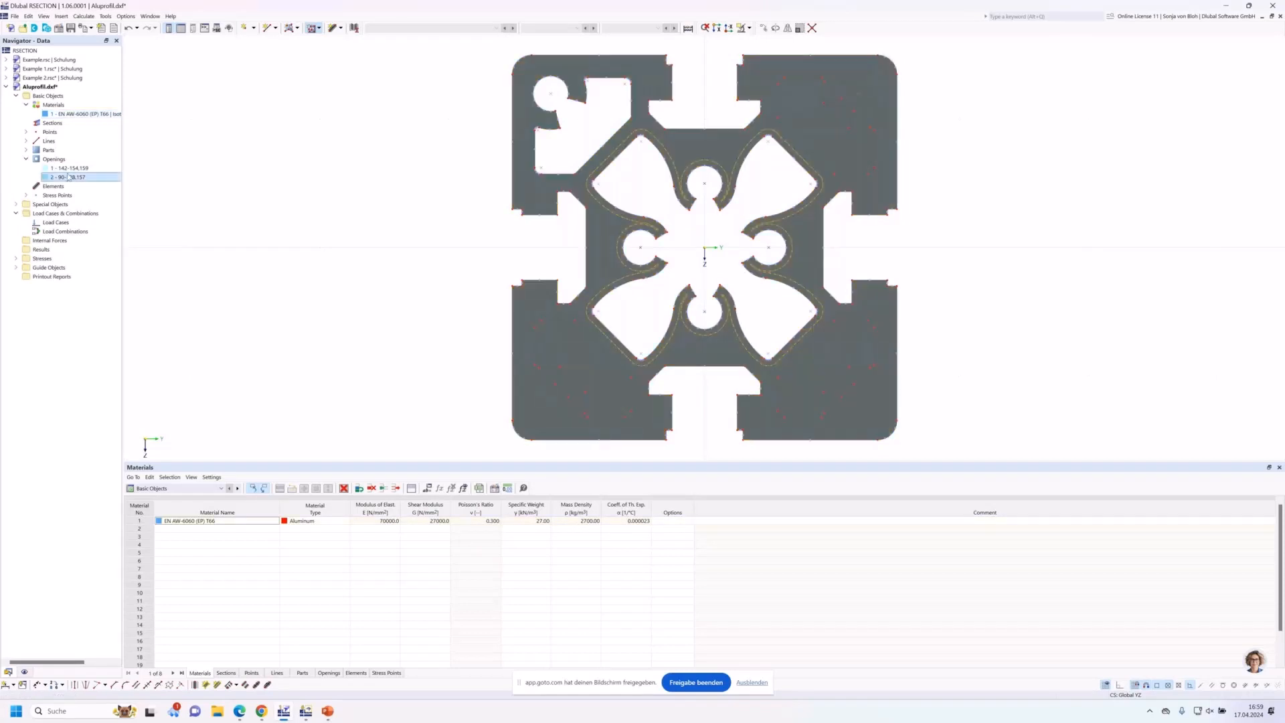
left_click(69, 169)
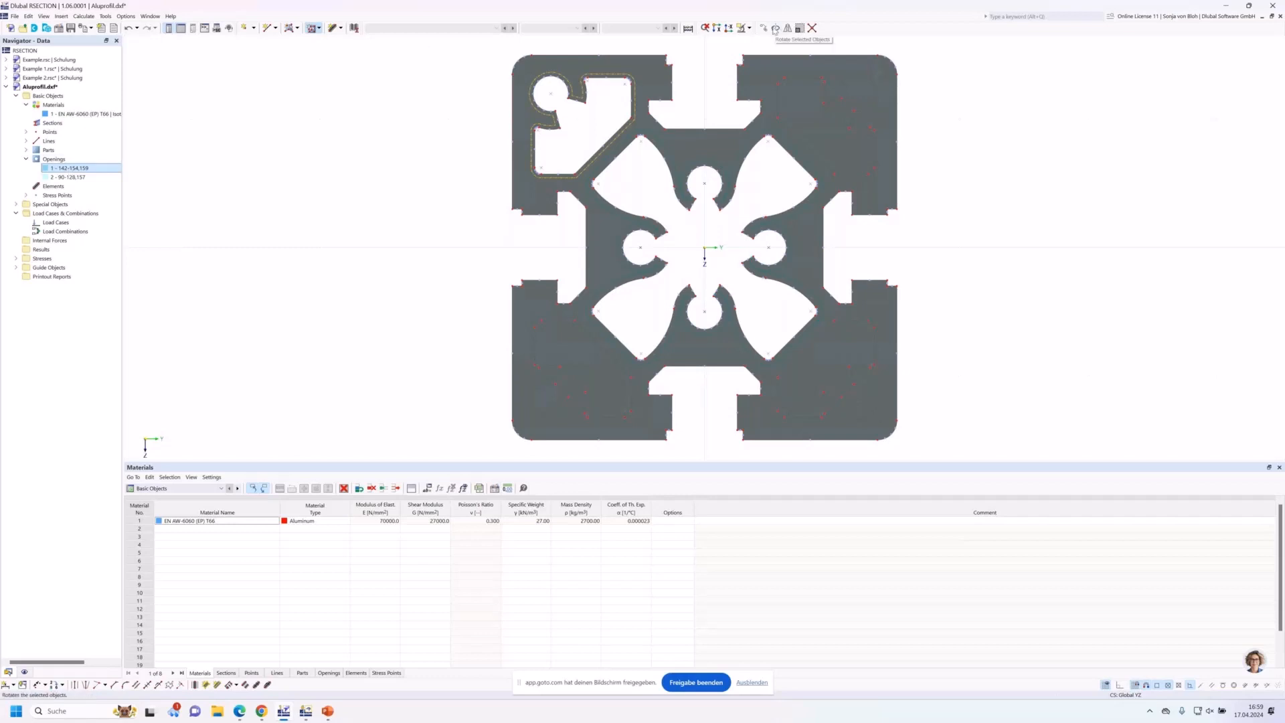
left_click(774, 29)
left_click_drag(607, 240, 227, 112)
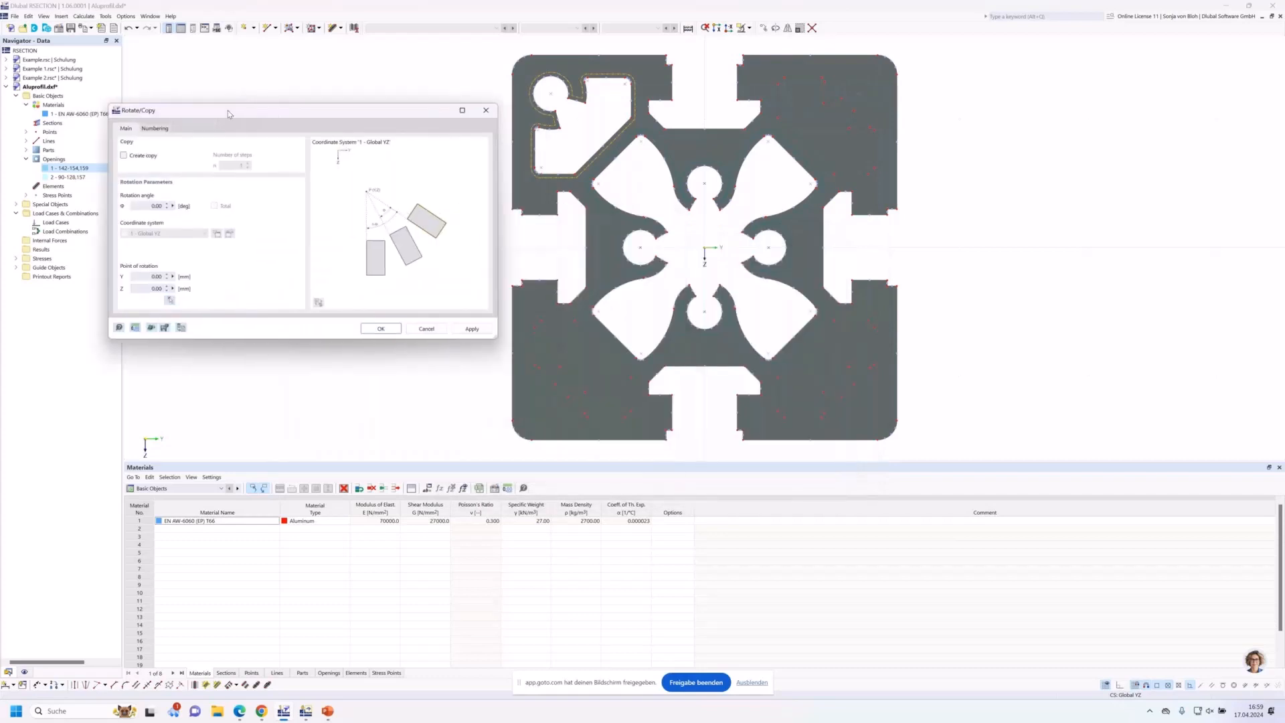
left_click(124, 155)
left_click(242, 166)
type("3")
left_click(158, 206)
type("90")
left_click(170, 300)
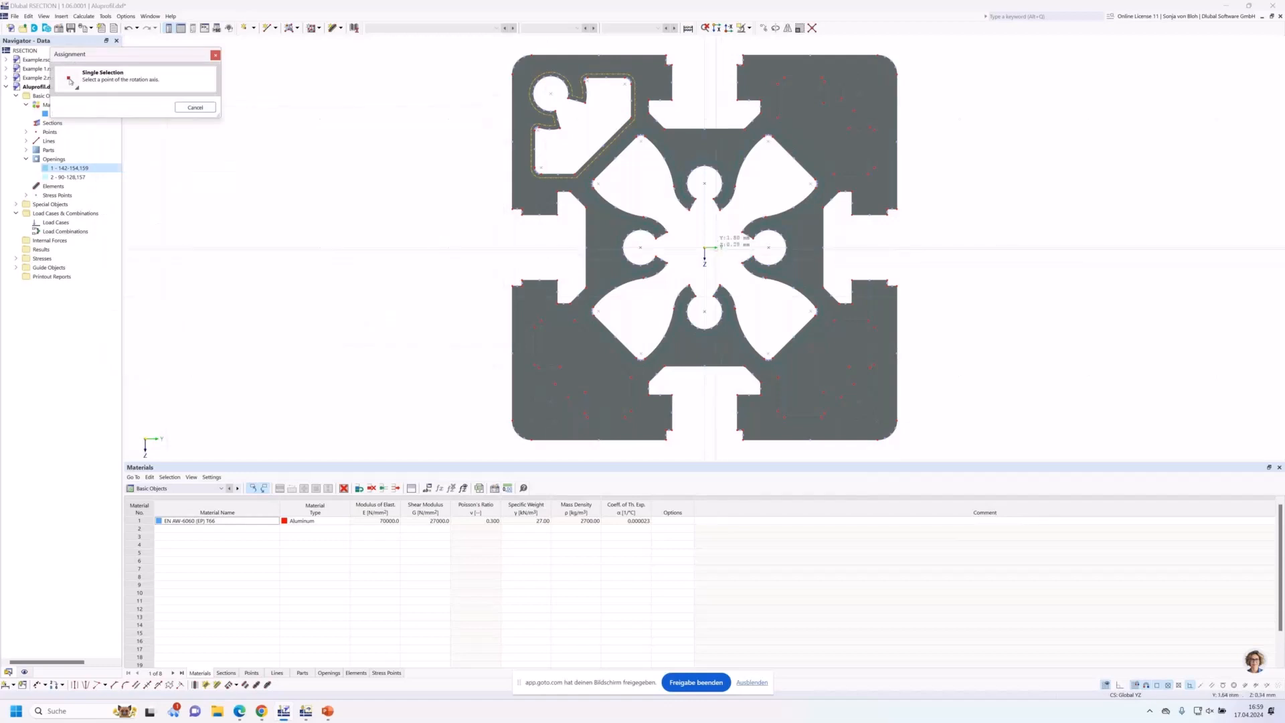
left_click(705, 248)
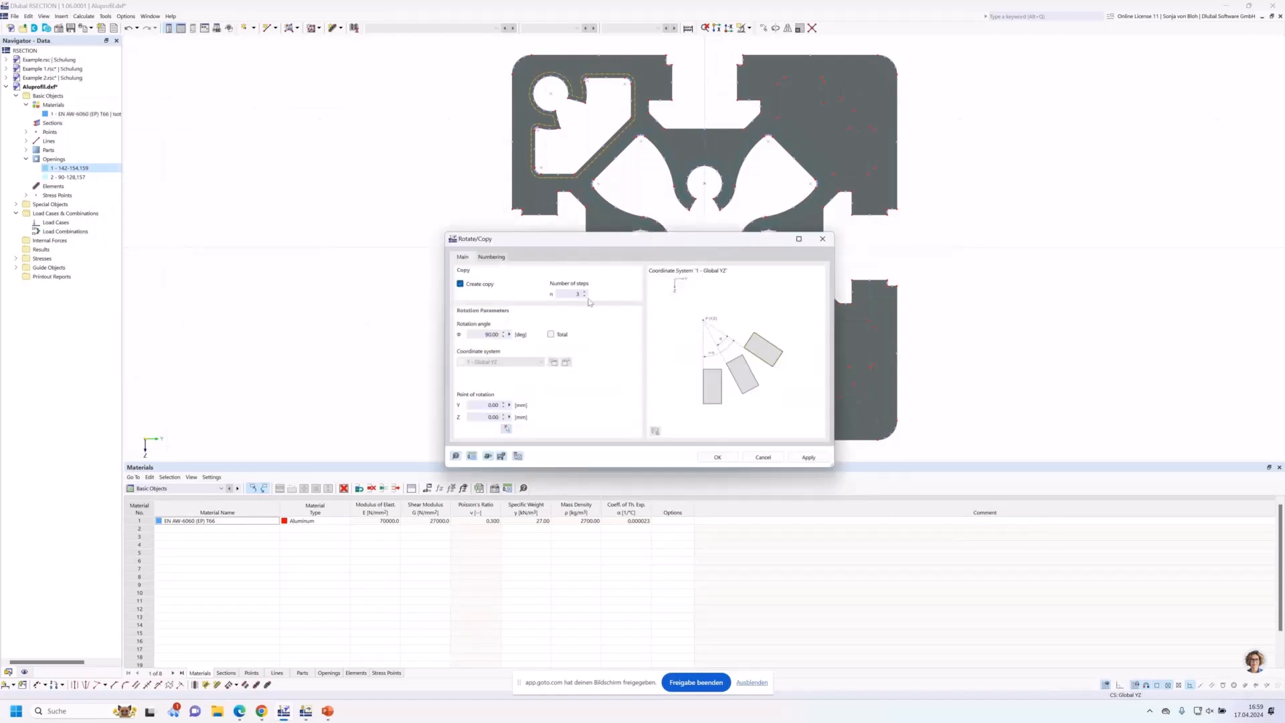
left_click(714, 457)
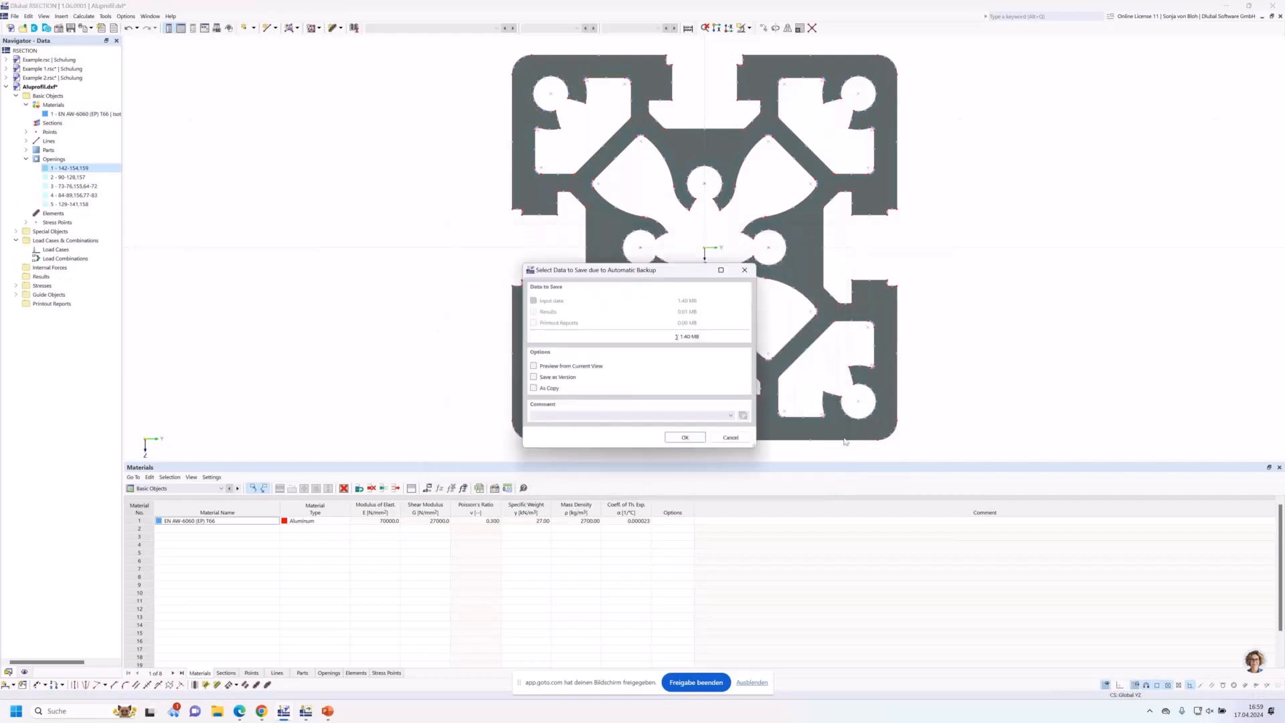
left_click(730, 437)
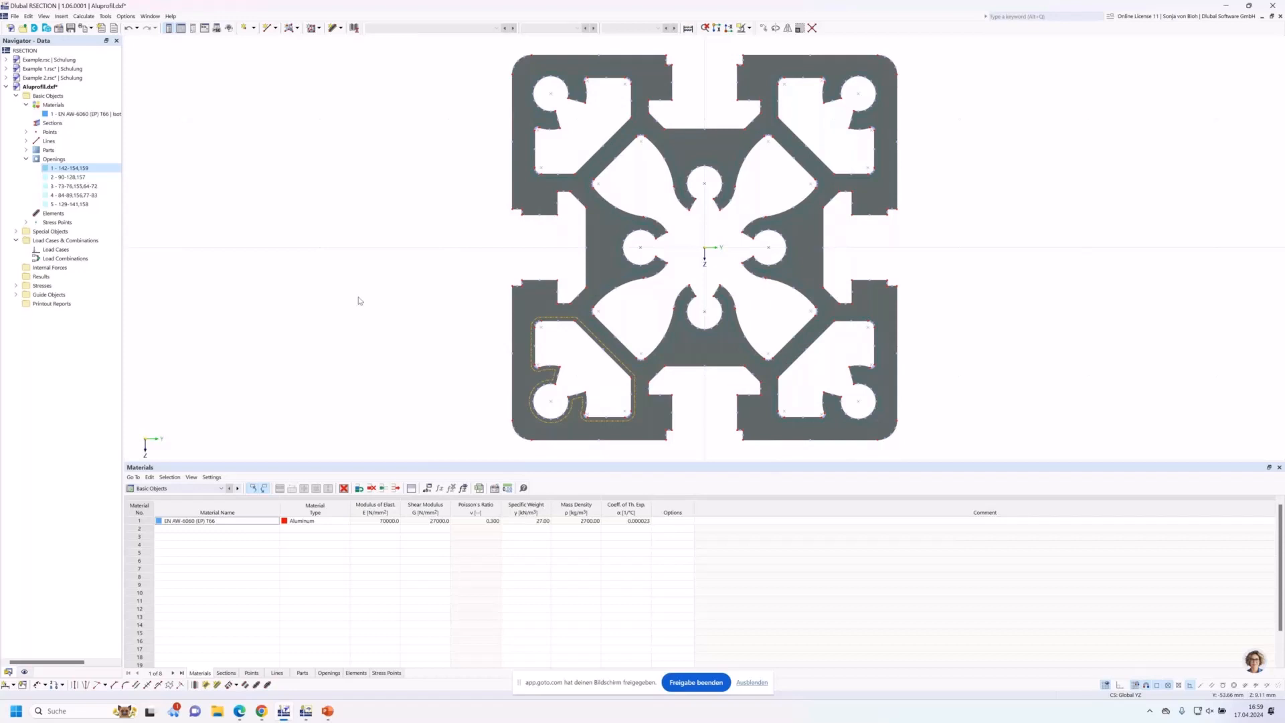
Create two load cases named N and MT
left_click(73, 250)
right_click(74, 251)
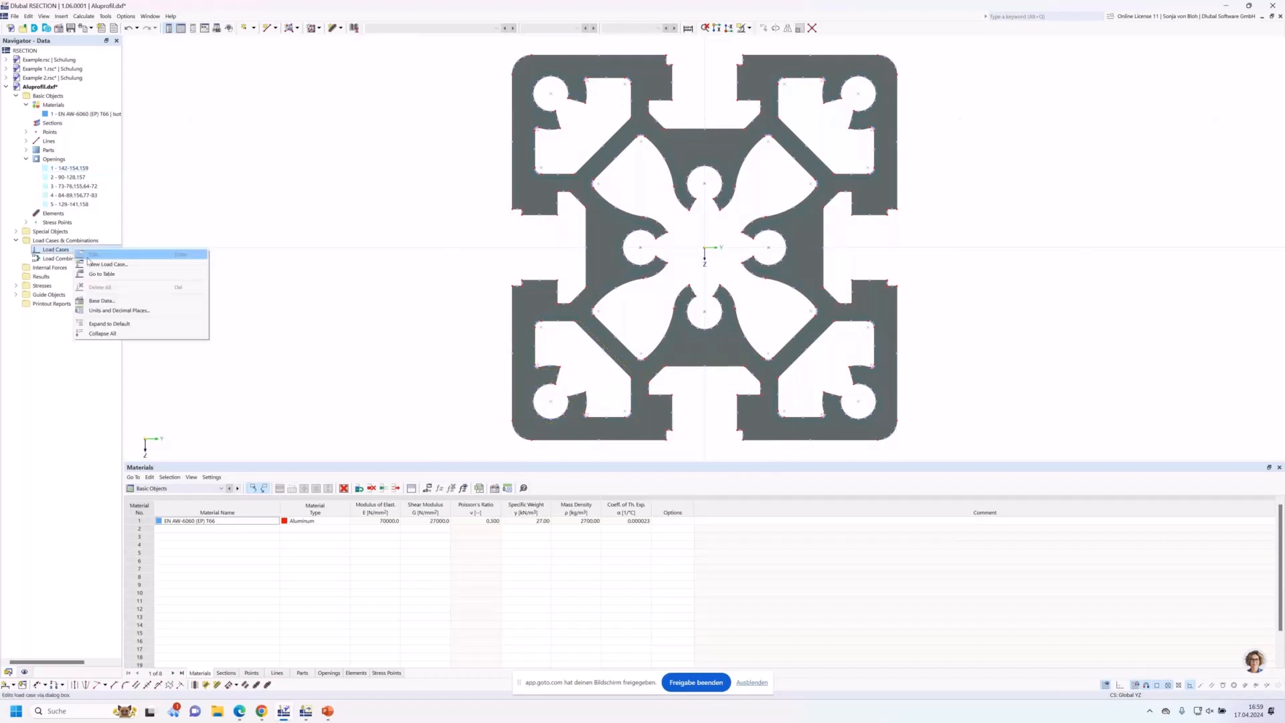
left_click(94, 264)
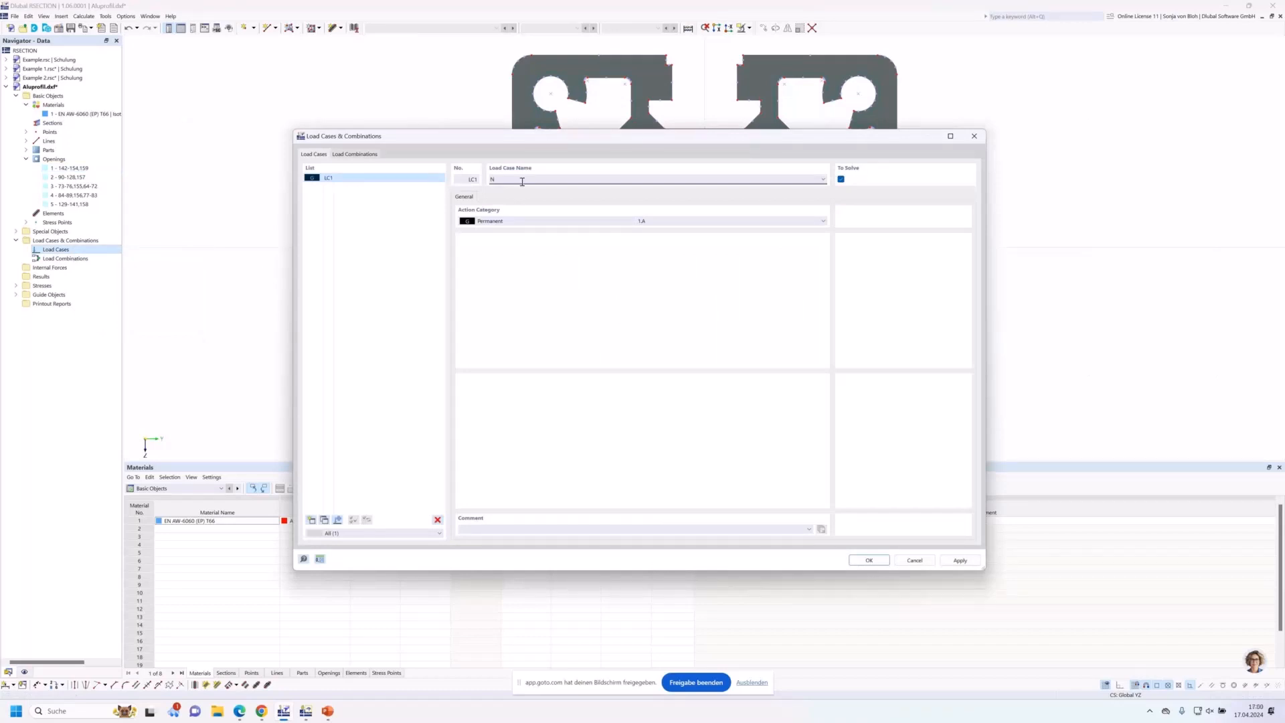
left_click(312, 520)
left_click(512, 180)
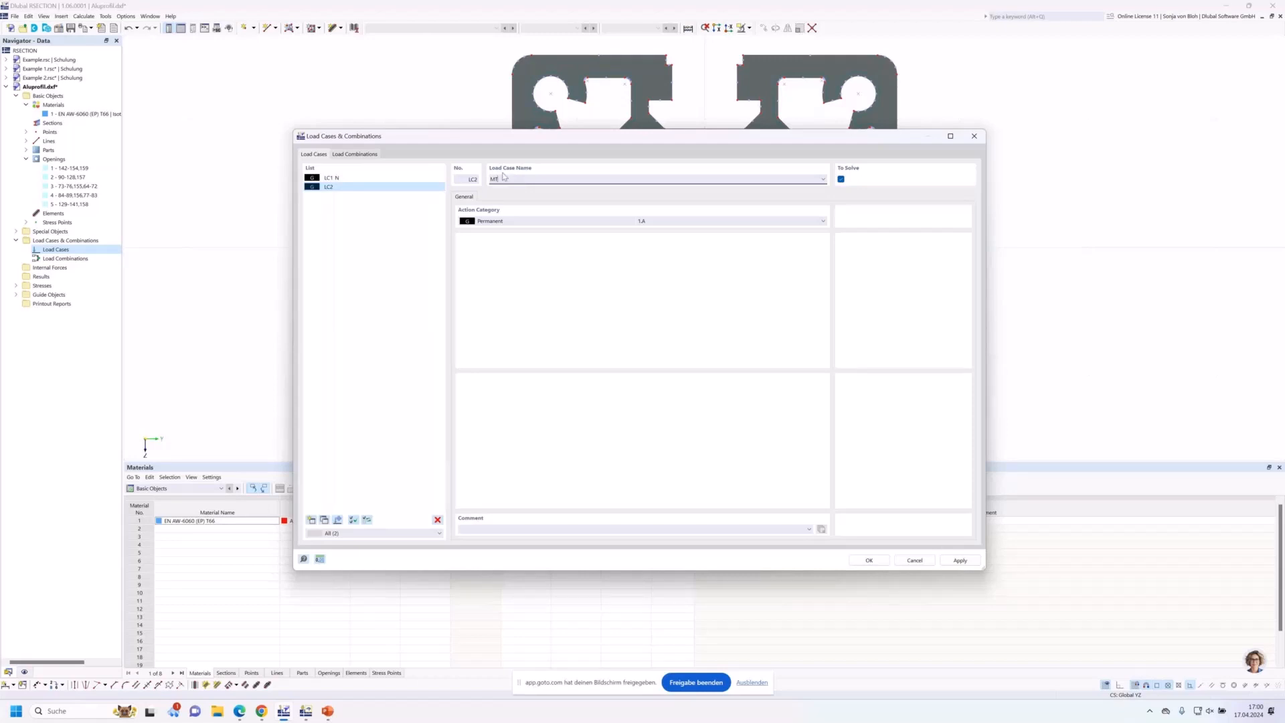
Create a load combination containing load cases N and MT, each with a factor of 1.00
left_click(361, 155)
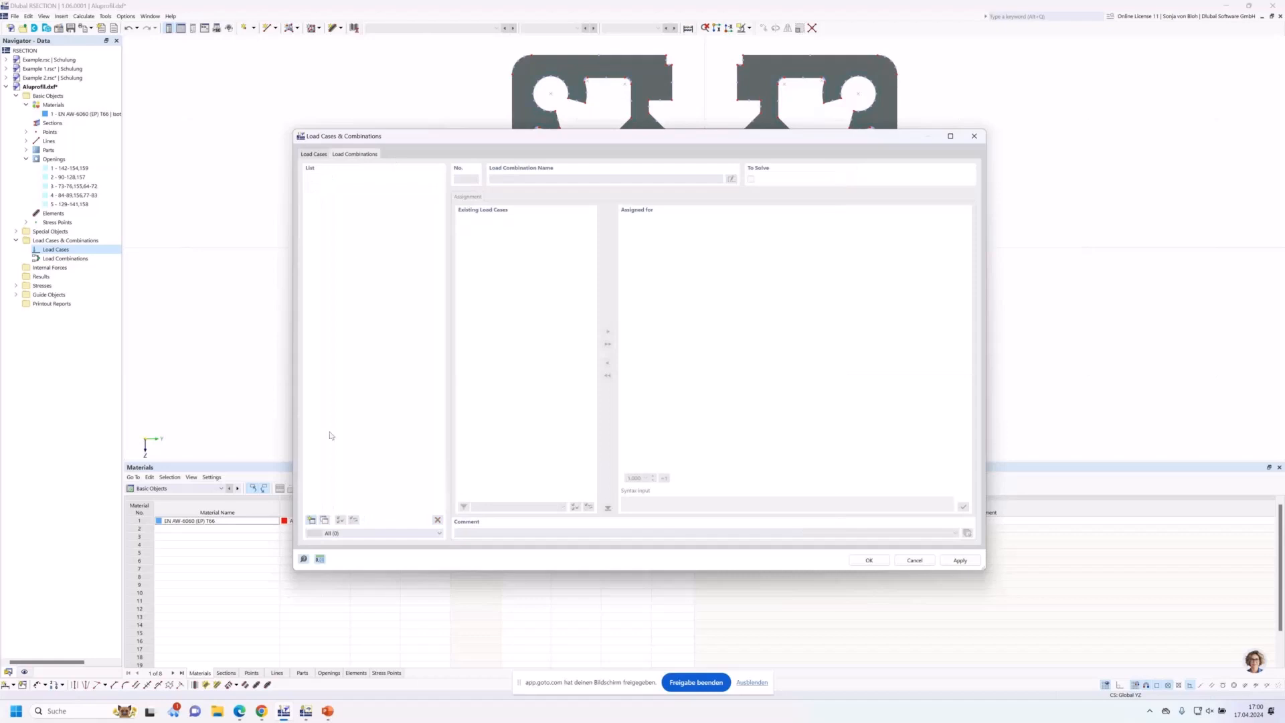
left_click(311, 520)
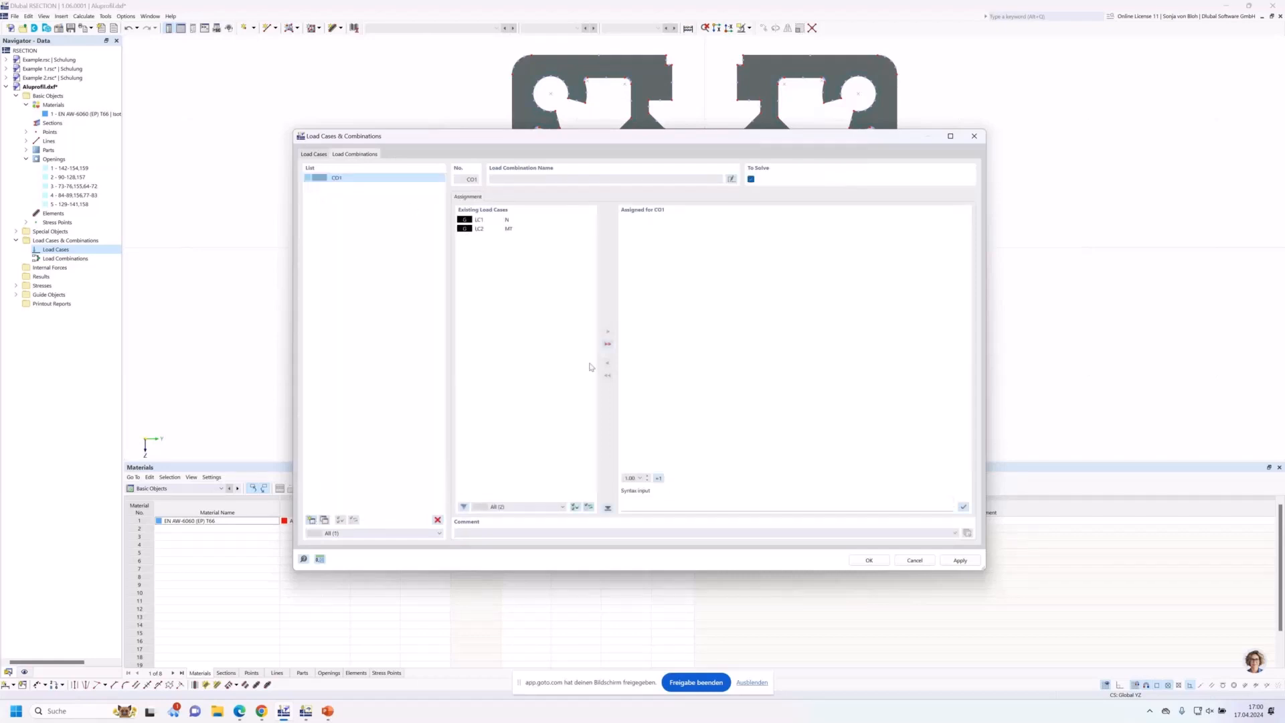
left_click(607, 344)
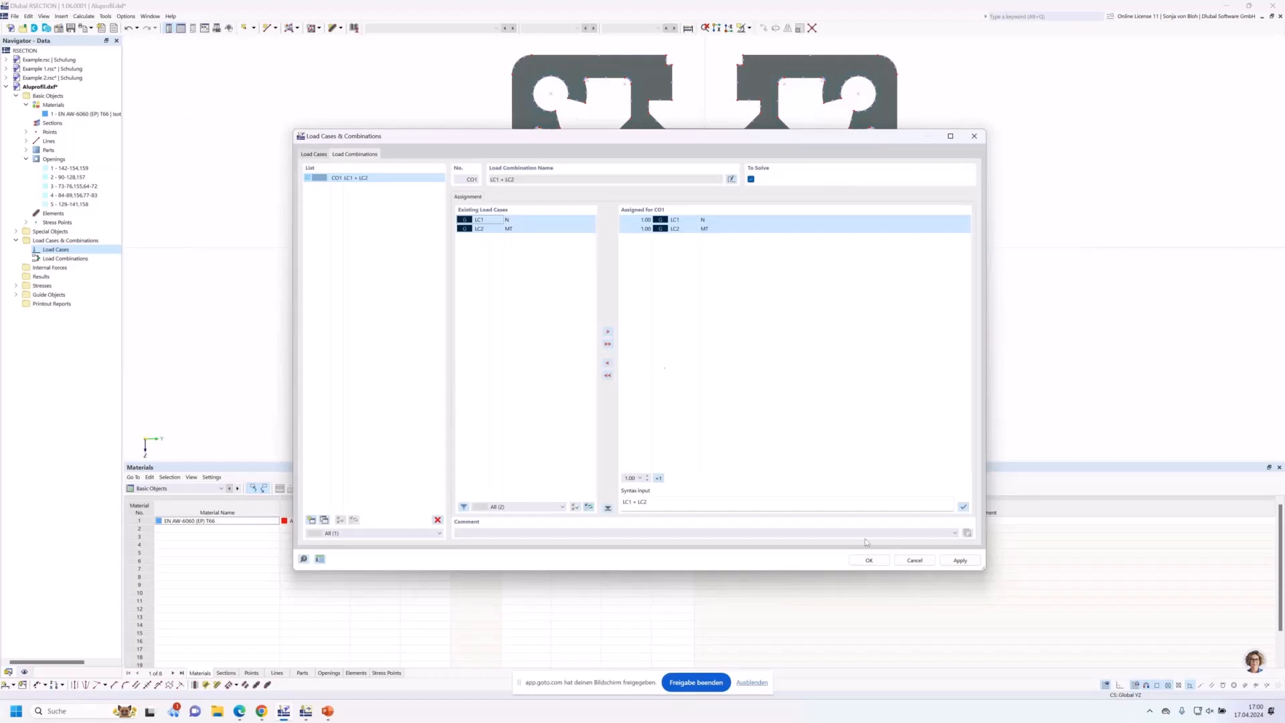
left_click(868, 560)
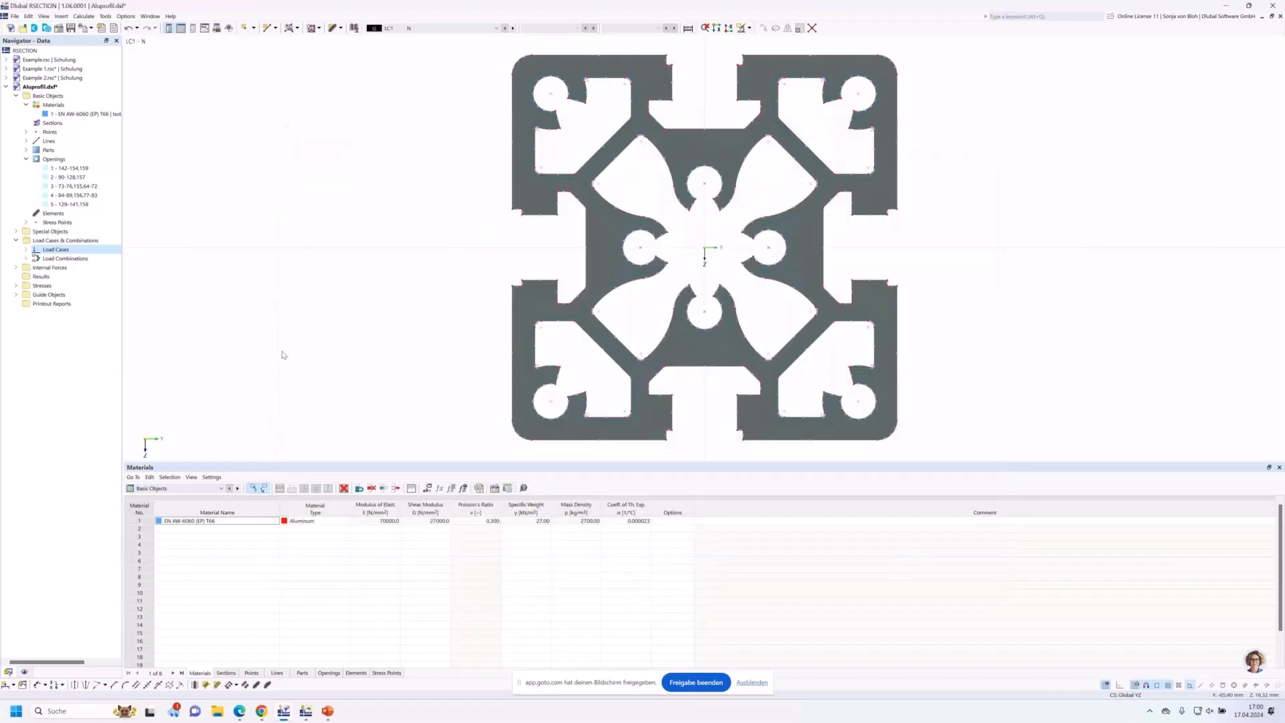
Define internal forces for load case N with an axial force of -10 kN
left_click(16, 267)
left_click(26, 276)
left_click(53, 286)
double_click(54, 285)
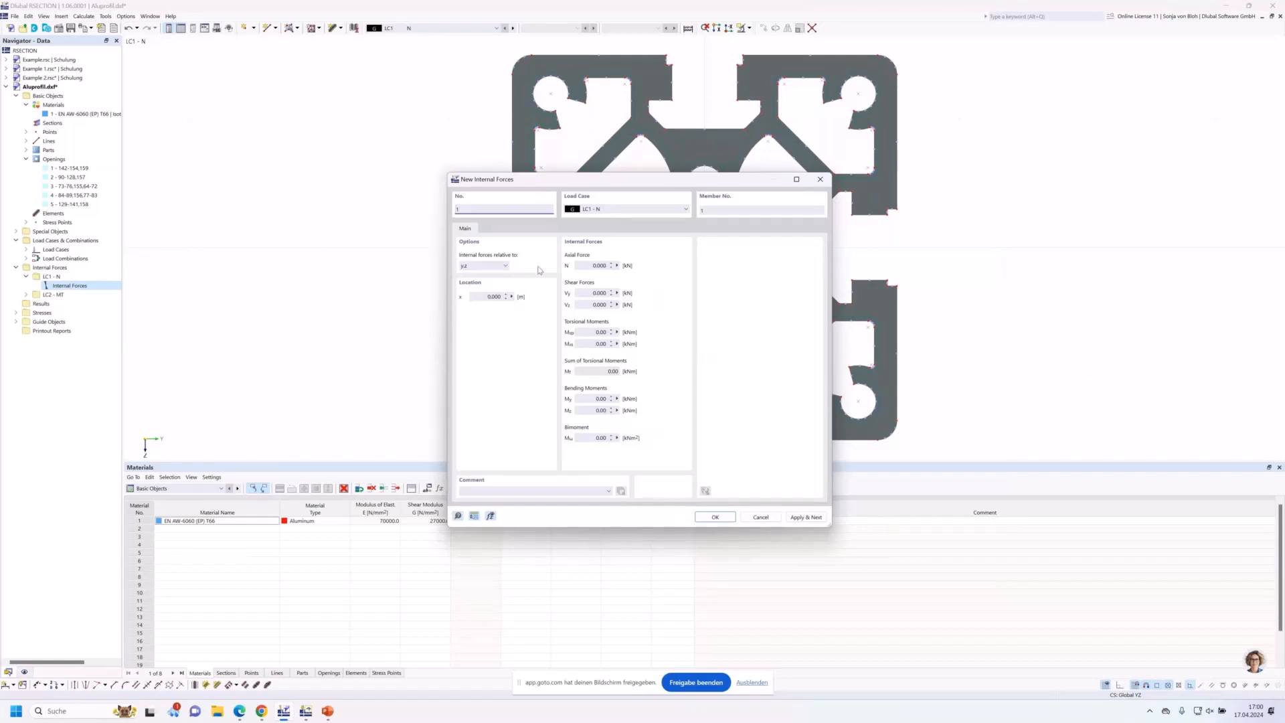
left_click(580, 265)
key("BackSpace")
left_click(795, 517)
Define internal forces for load case MT with an axial force of 0 and a primary torsional moment of 0.3 kNm
left_click(622, 209)
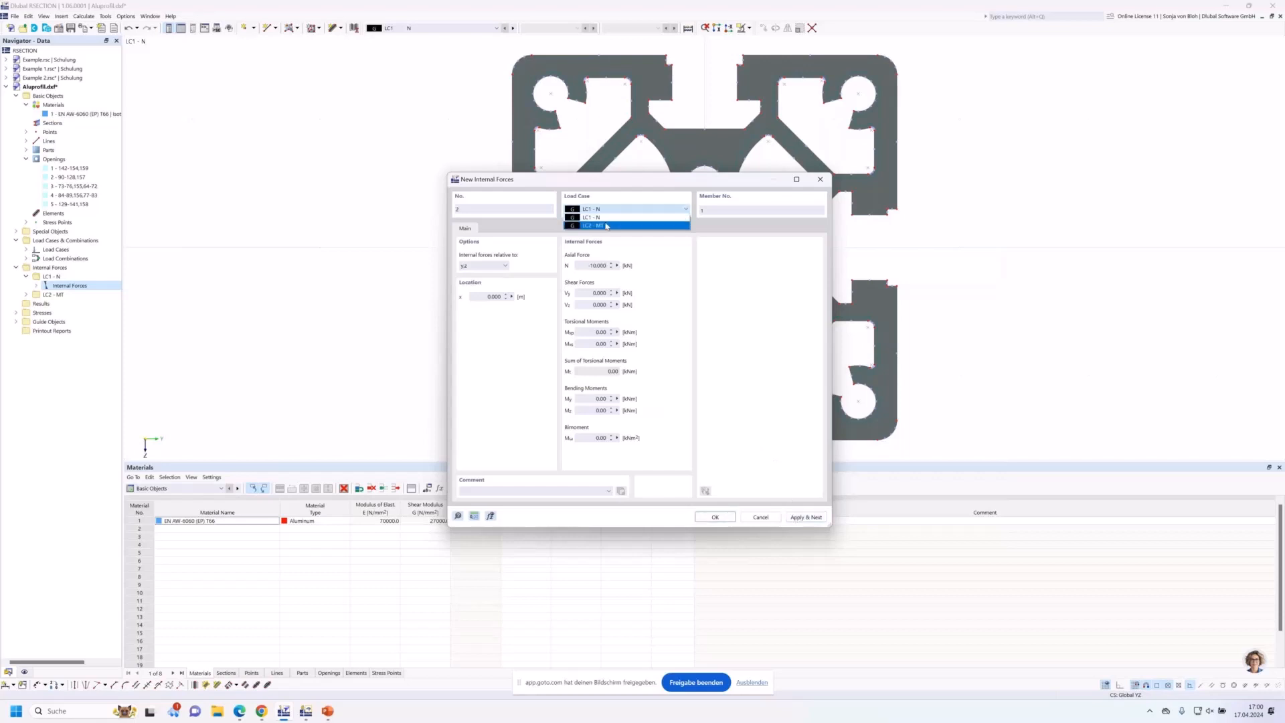
left_click(606, 225)
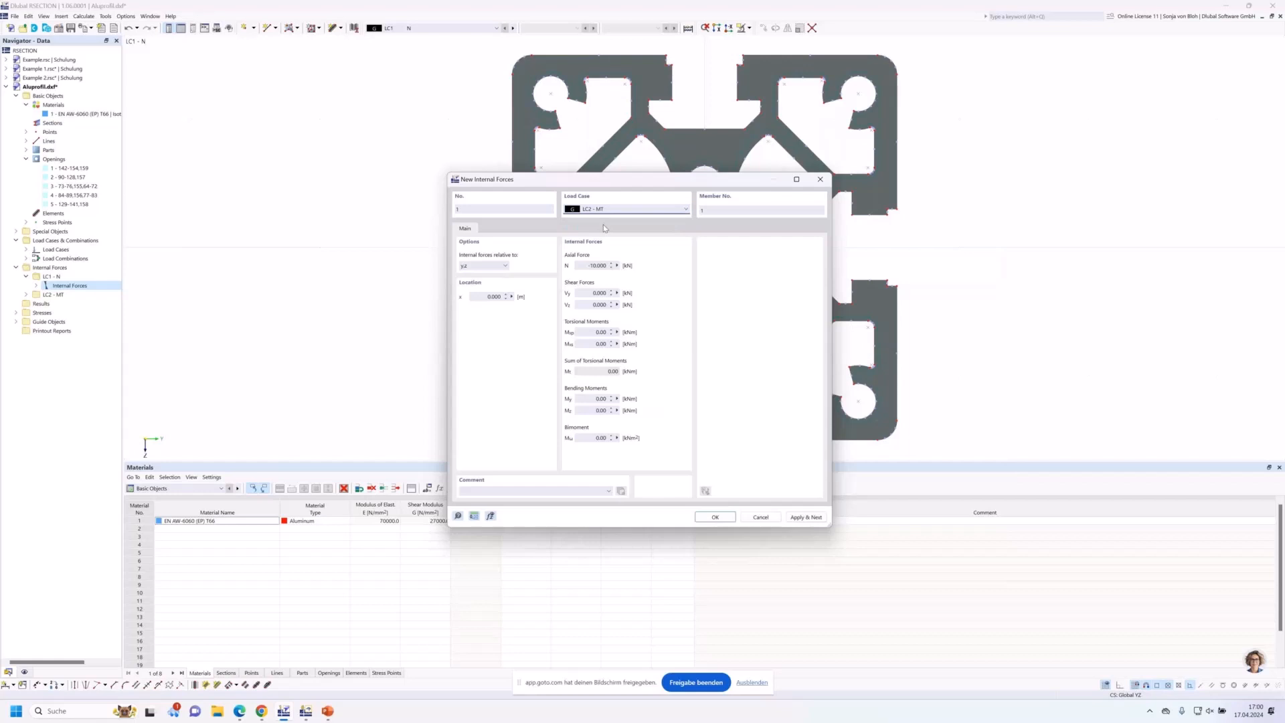
left_click(594, 265)
type("0")
left_click(582, 333)
type("0.3")
left_click(716, 517)
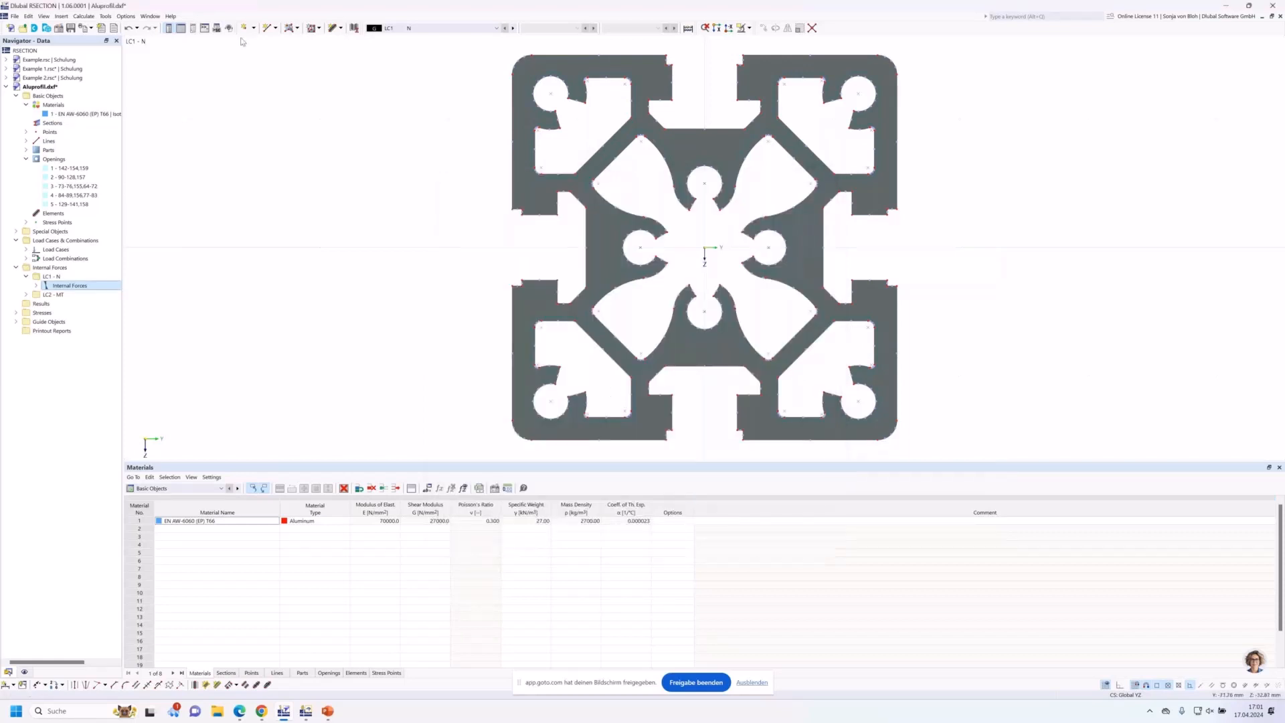
Calculate the section and display the equivalent von Mises stresses for load combination CO1
left_click(84, 16)
left_click(96, 28)
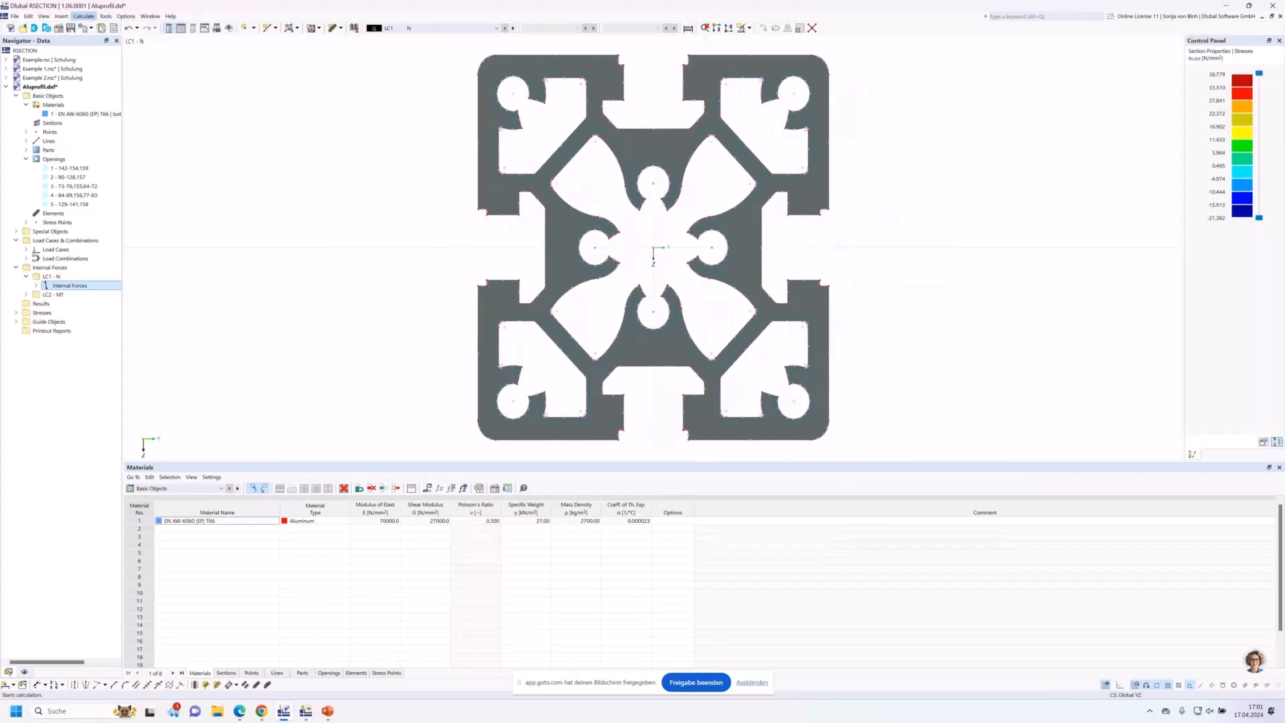
left_click(496, 28)
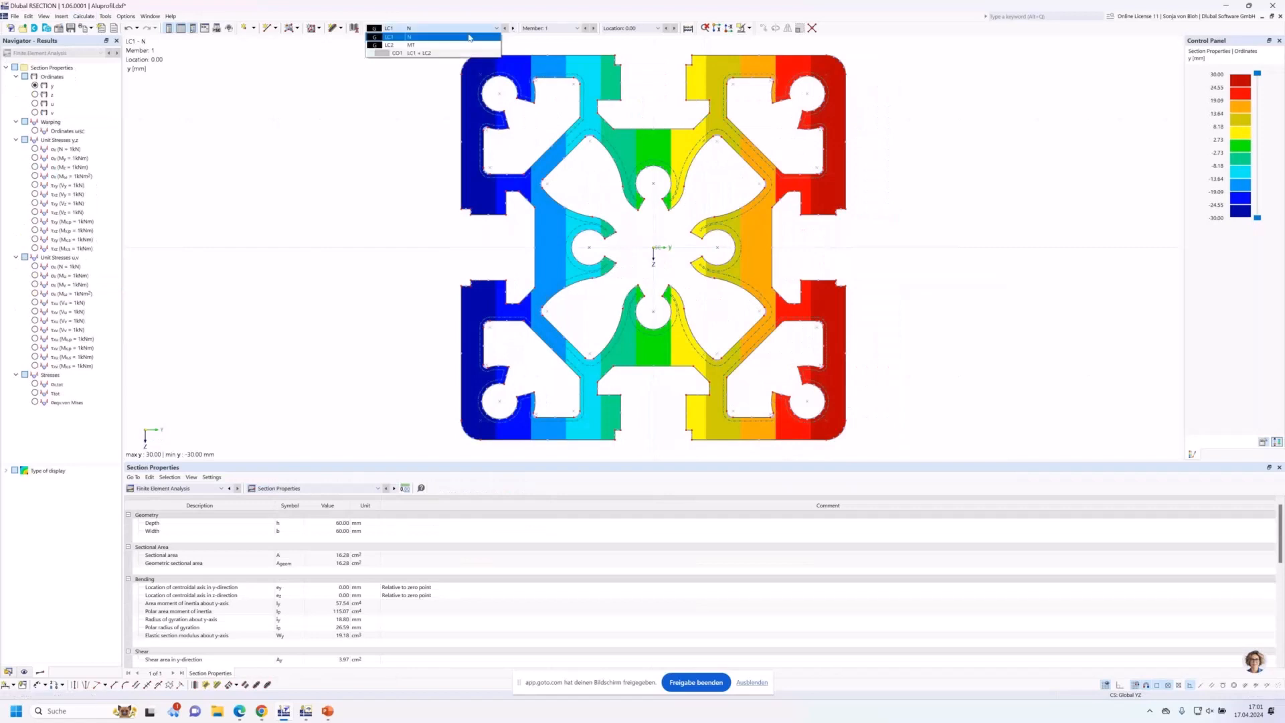
left_click(413, 53)
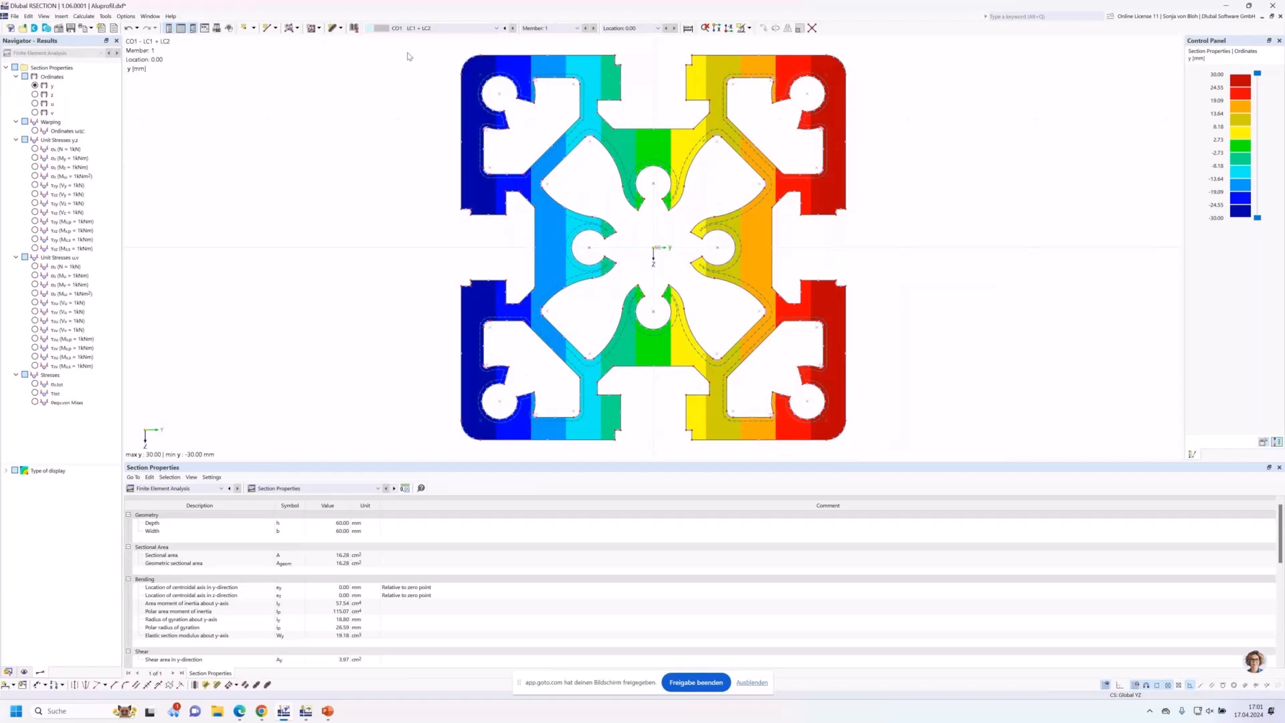
left_click(35, 402)
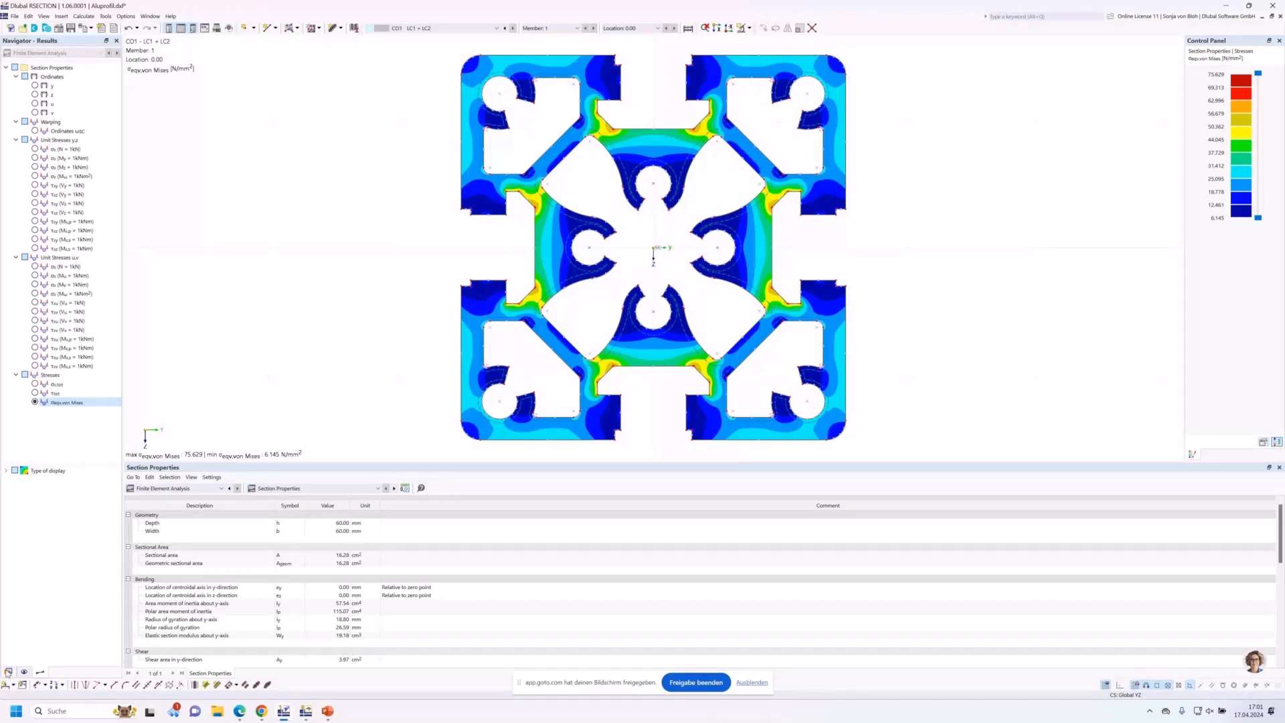
Create a new printout report that excludes the unit normal stresses and unit shear stresses, and show it
left_click(8, 671)
right_click(51, 332)
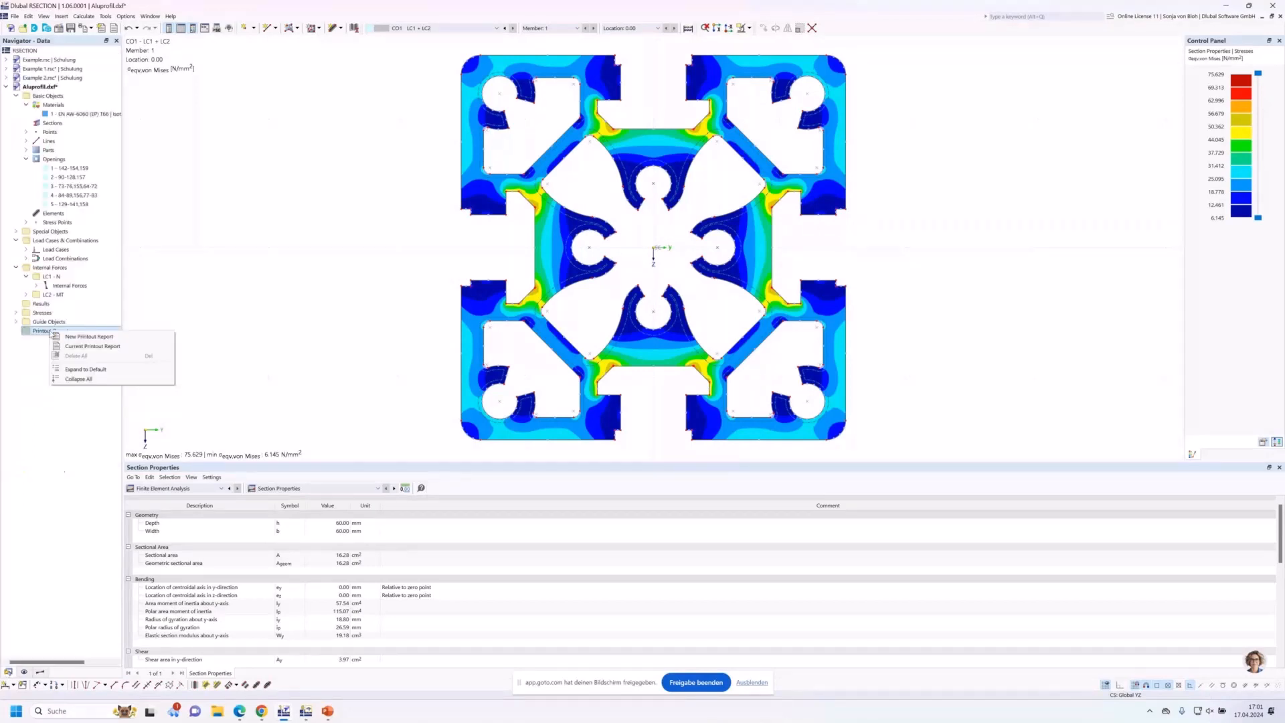
left_click(68, 341)
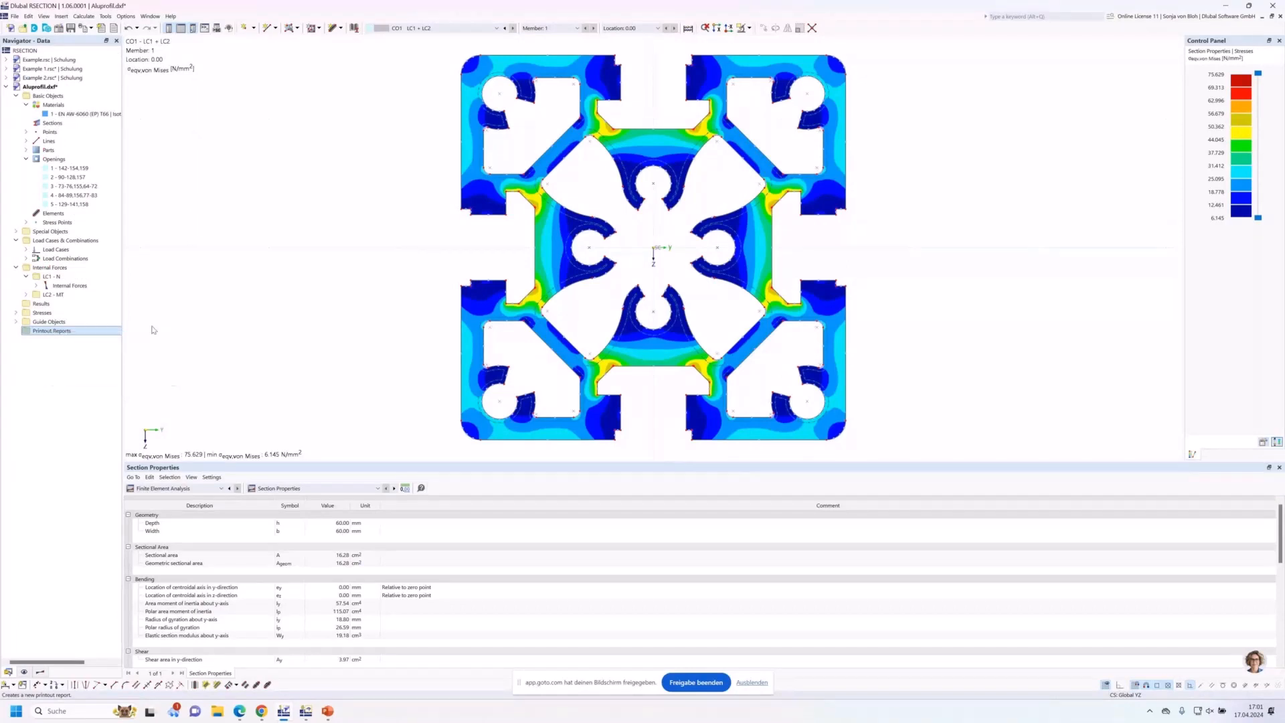
left_click(466, 368)
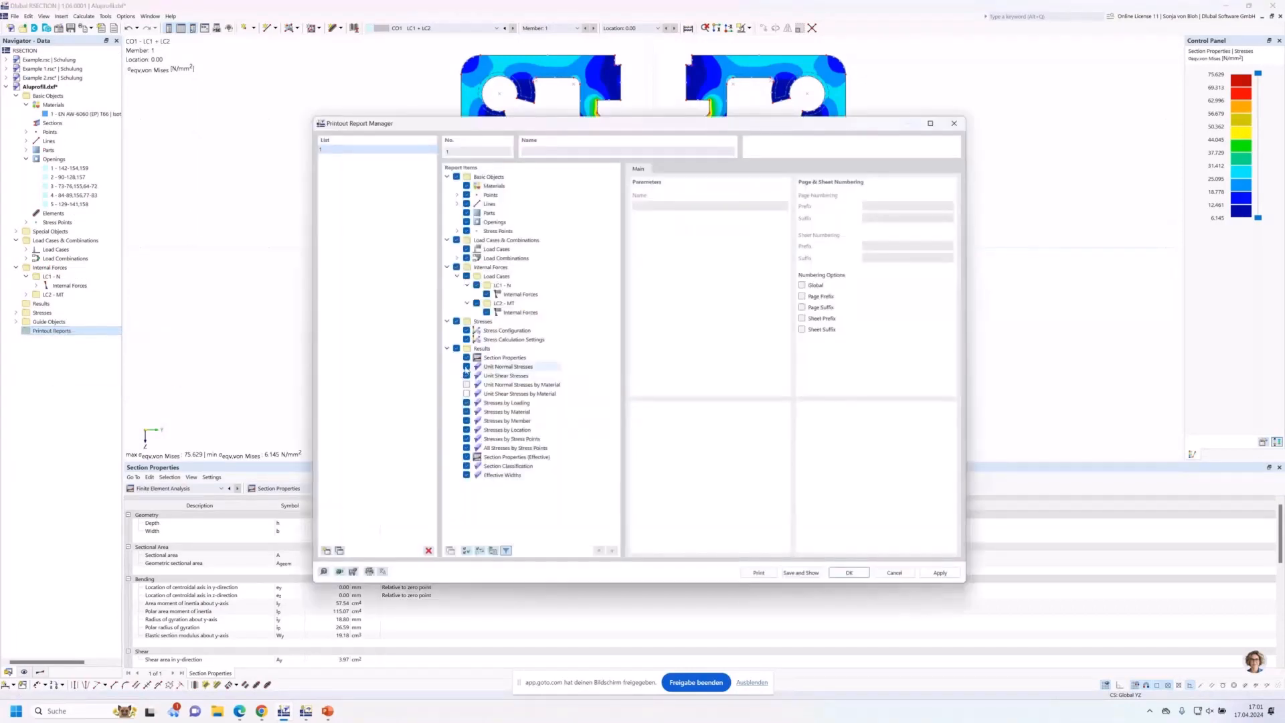
left_click(467, 367)
left_click(466, 376)
left_click(797, 574)
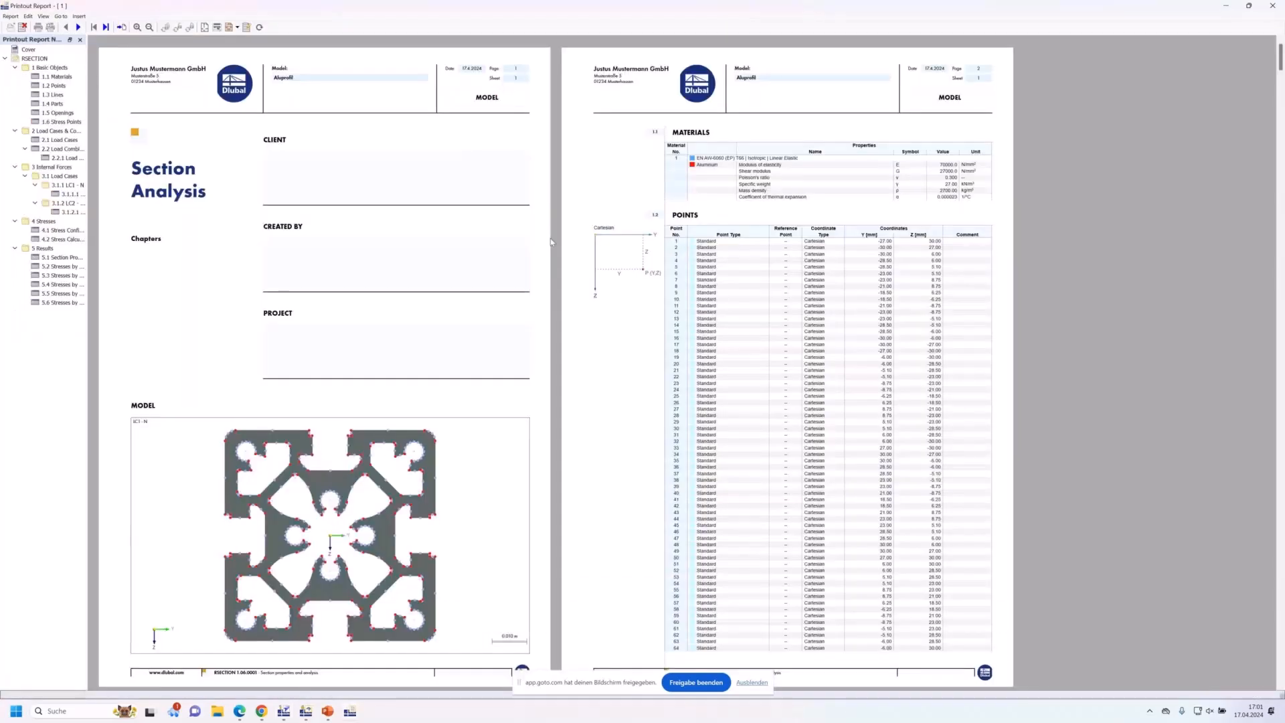
Add the CO1 von Mises stress graphic to the printout report, view its page and close the report
left_click(1225, 6)
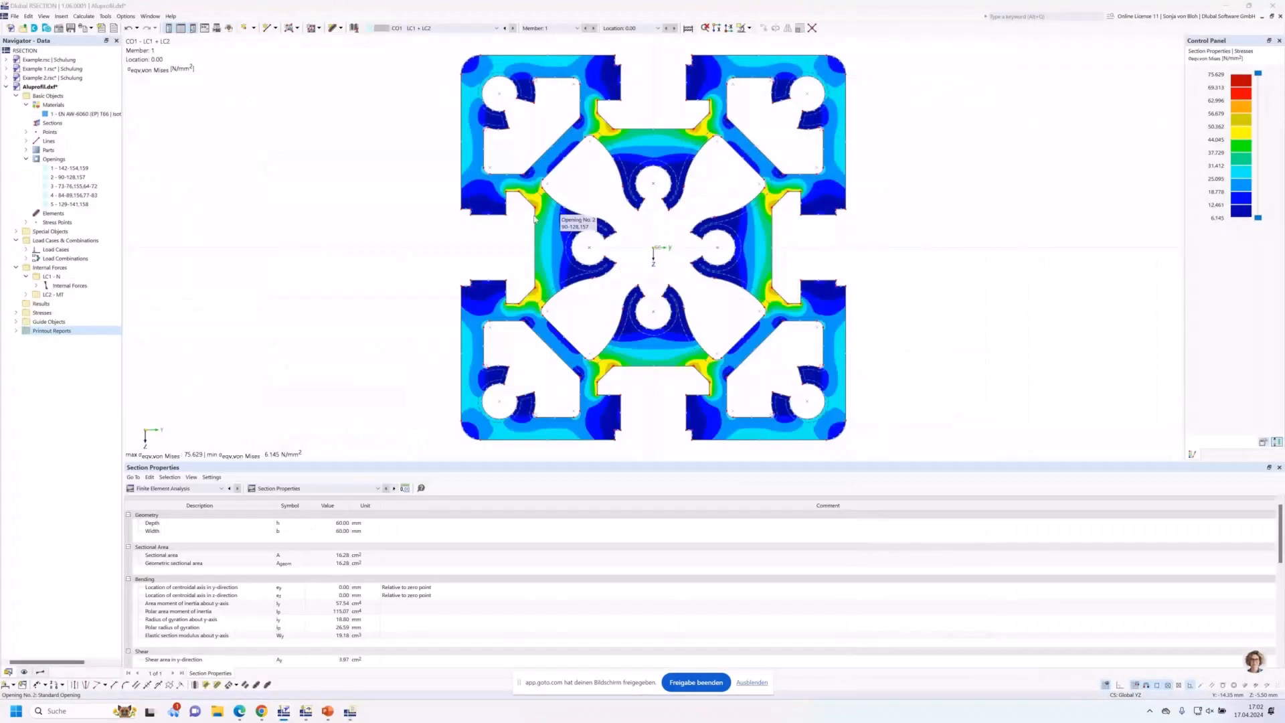
left_click(91, 29)
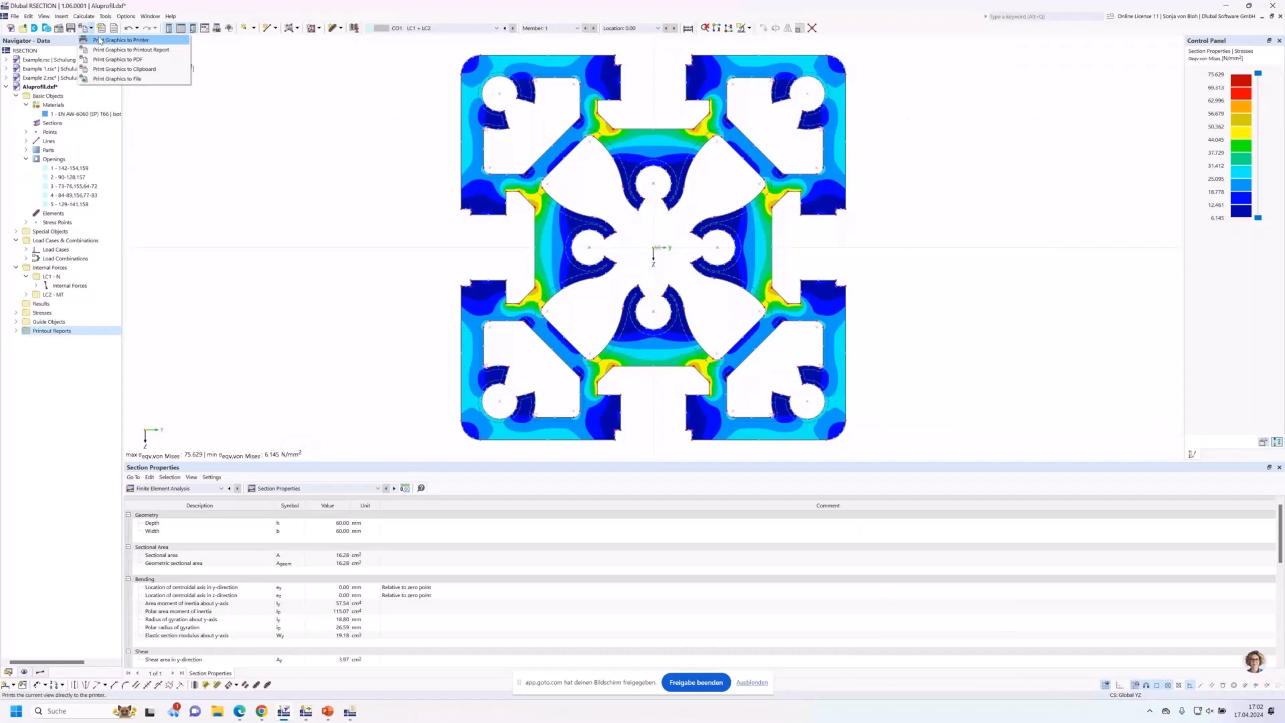
left_click(102, 49)
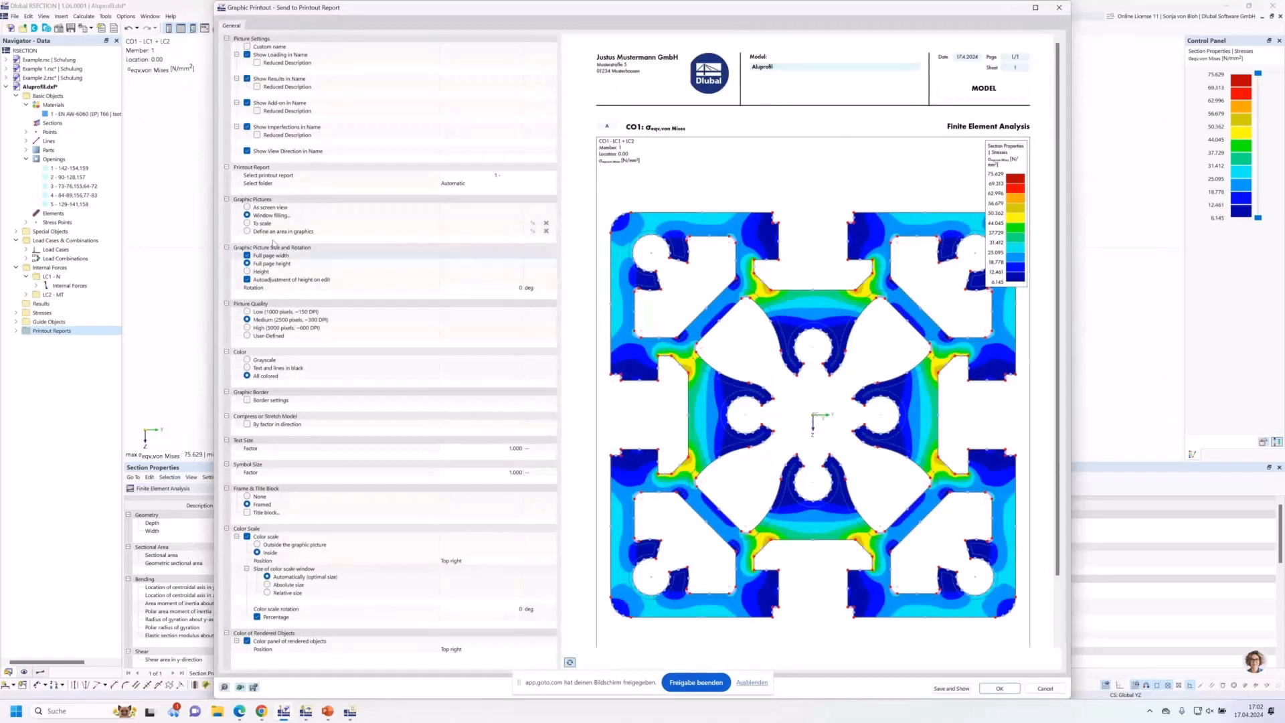
left_click(950, 688)
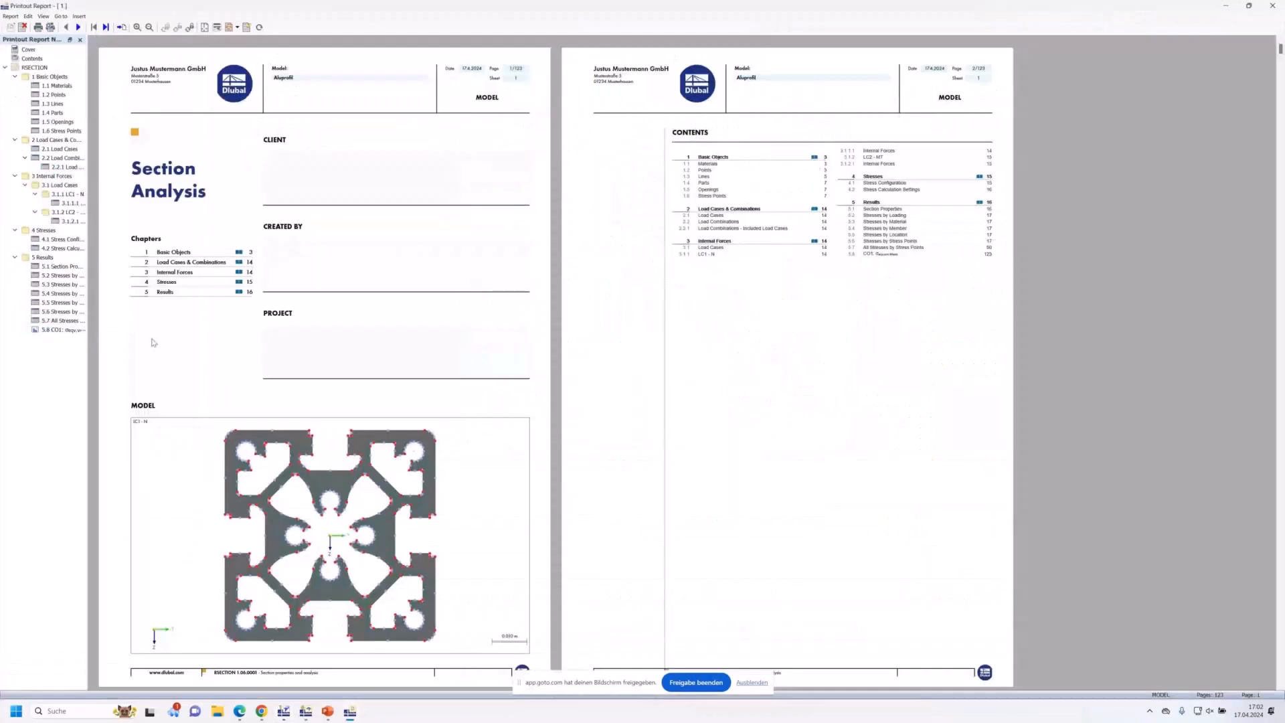
left_click(64, 330)
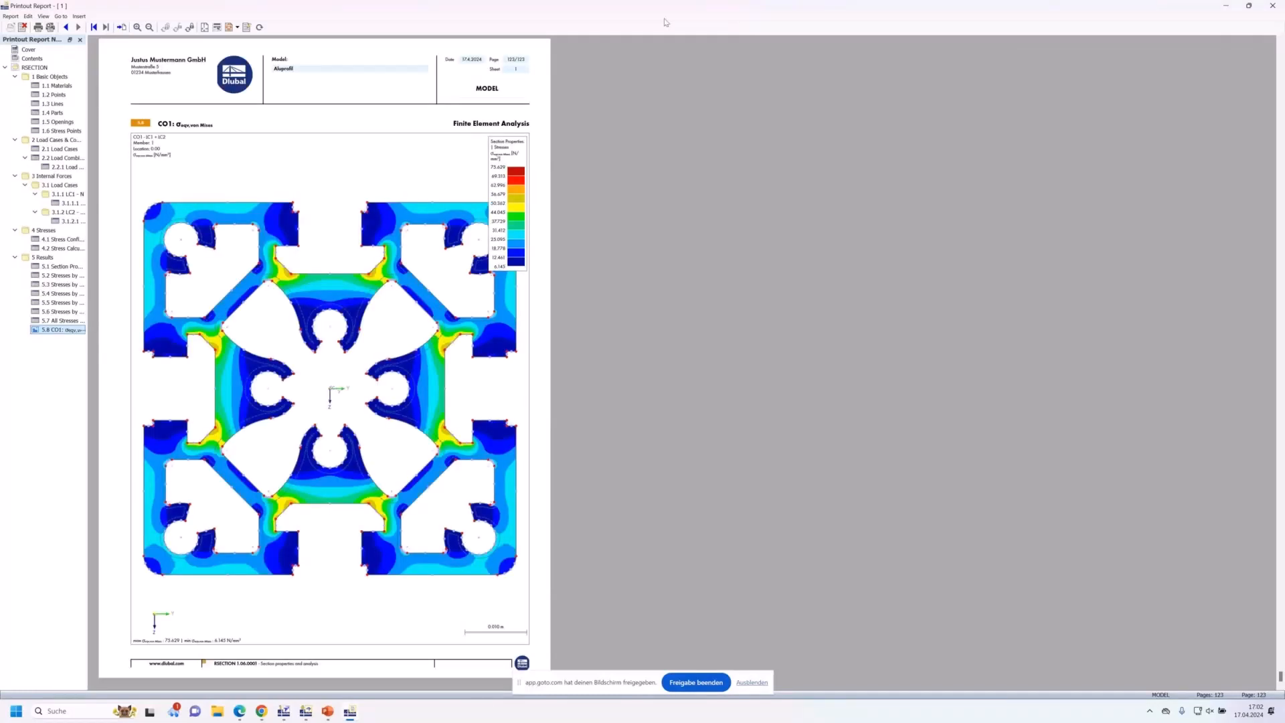
left_click(1276, 8)
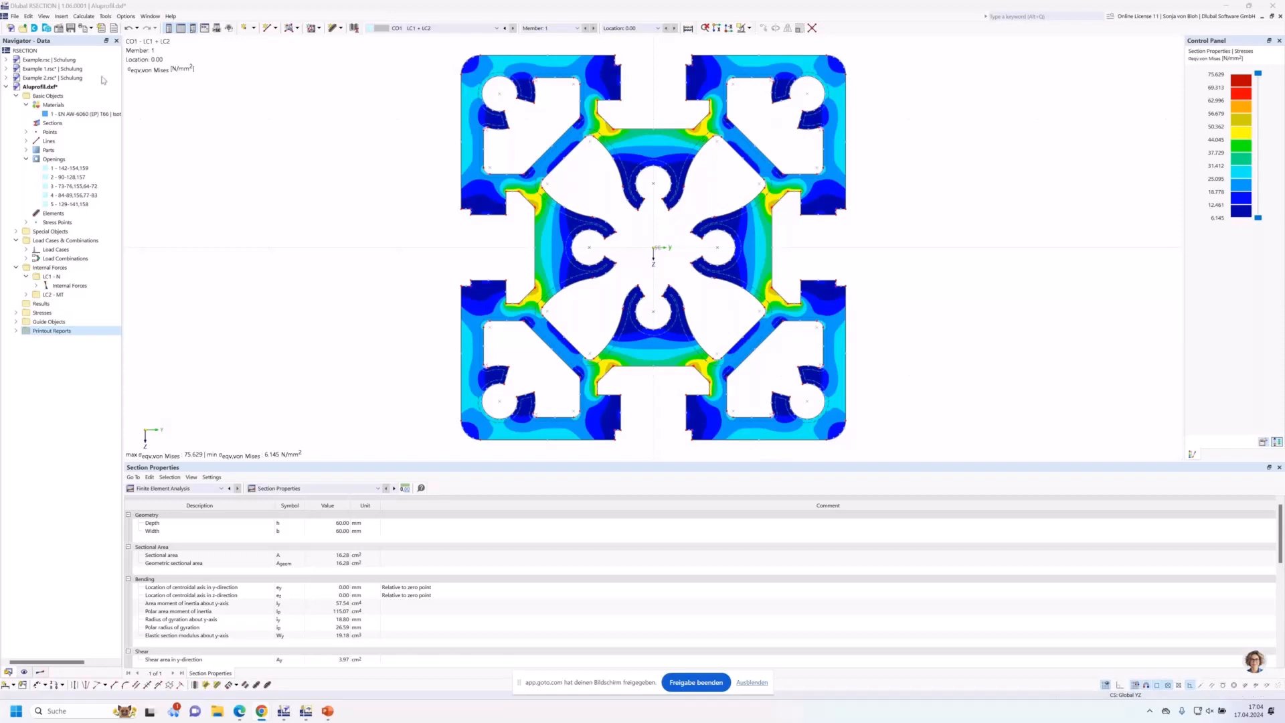
Create a new model named Example 4 and list its materials
left_click(9, 29)
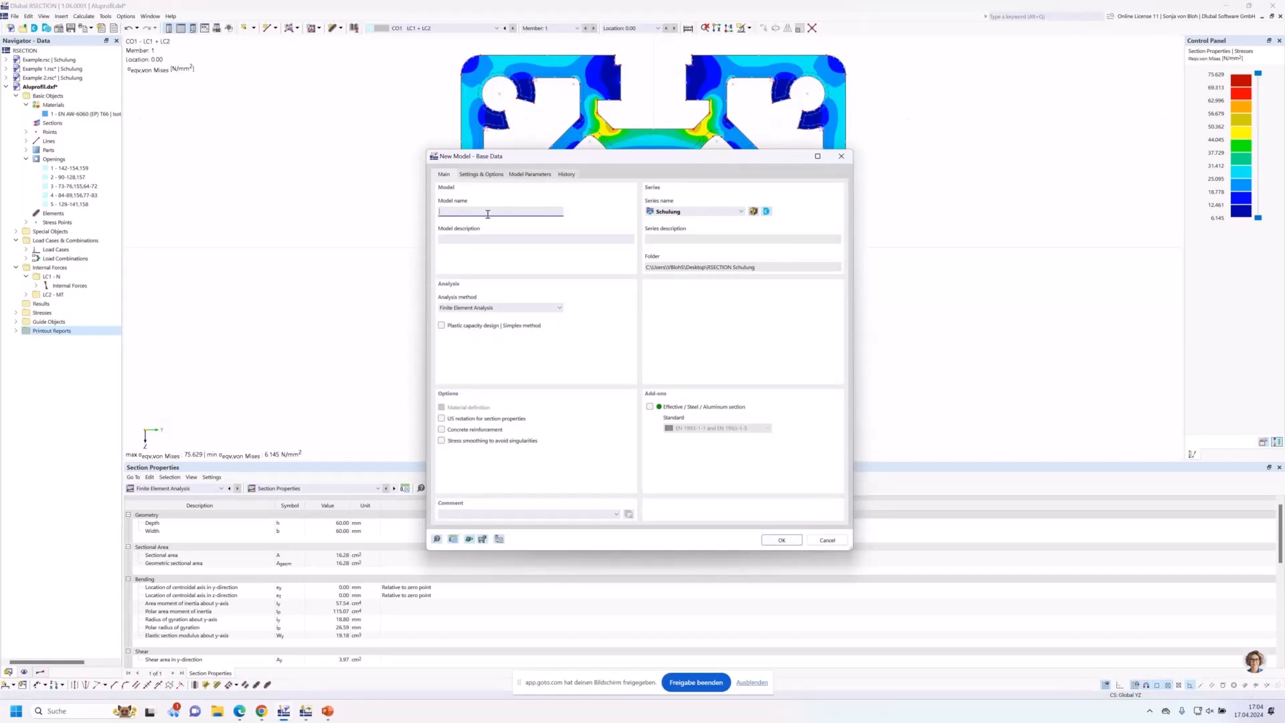
type("Example 4")
left_click(781, 539)
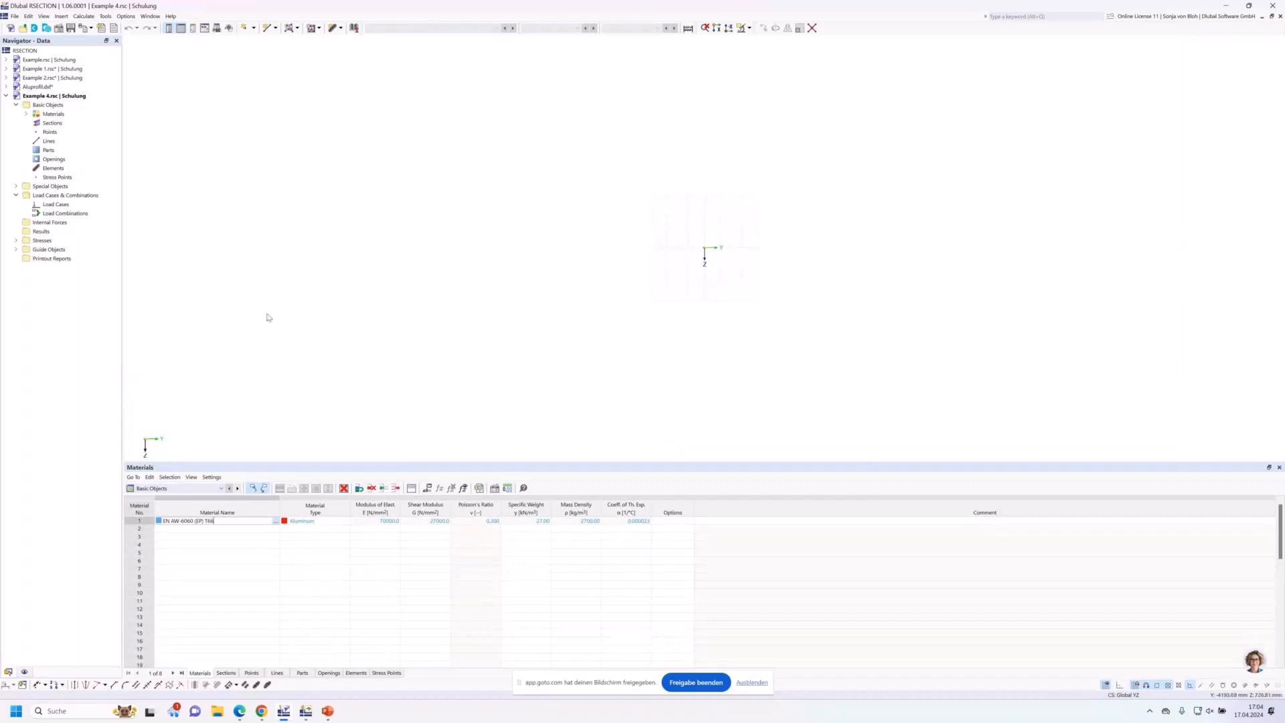
left_click(26, 113)
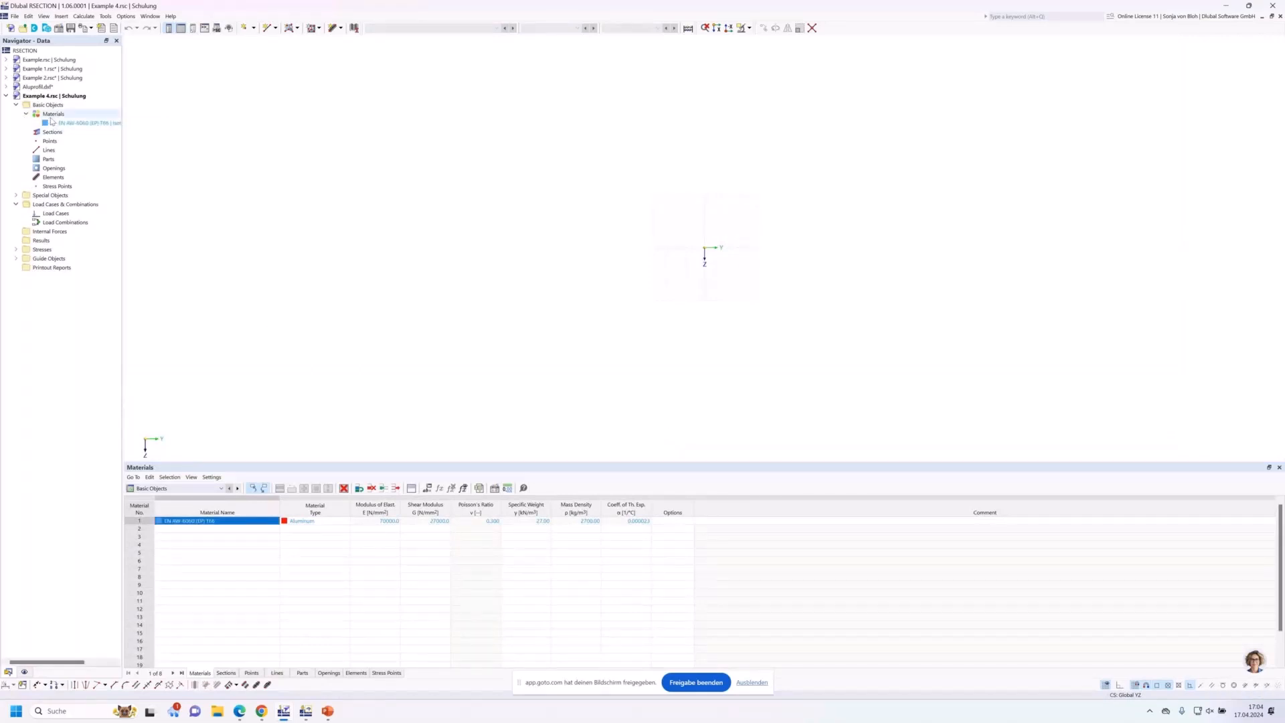
Replace the aluminium material with steel S235 according to EN 1993-1-1:2005-05 from the material library
double_click(53, 123)
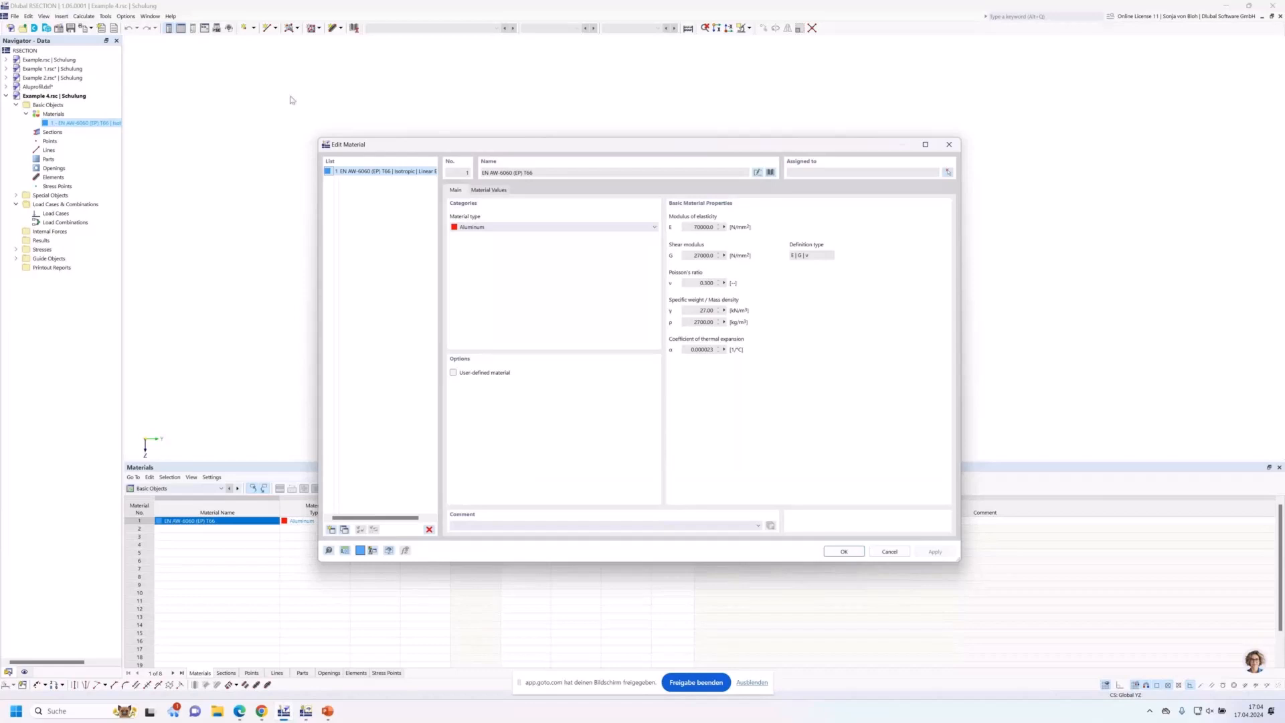
left_click(771, 172)
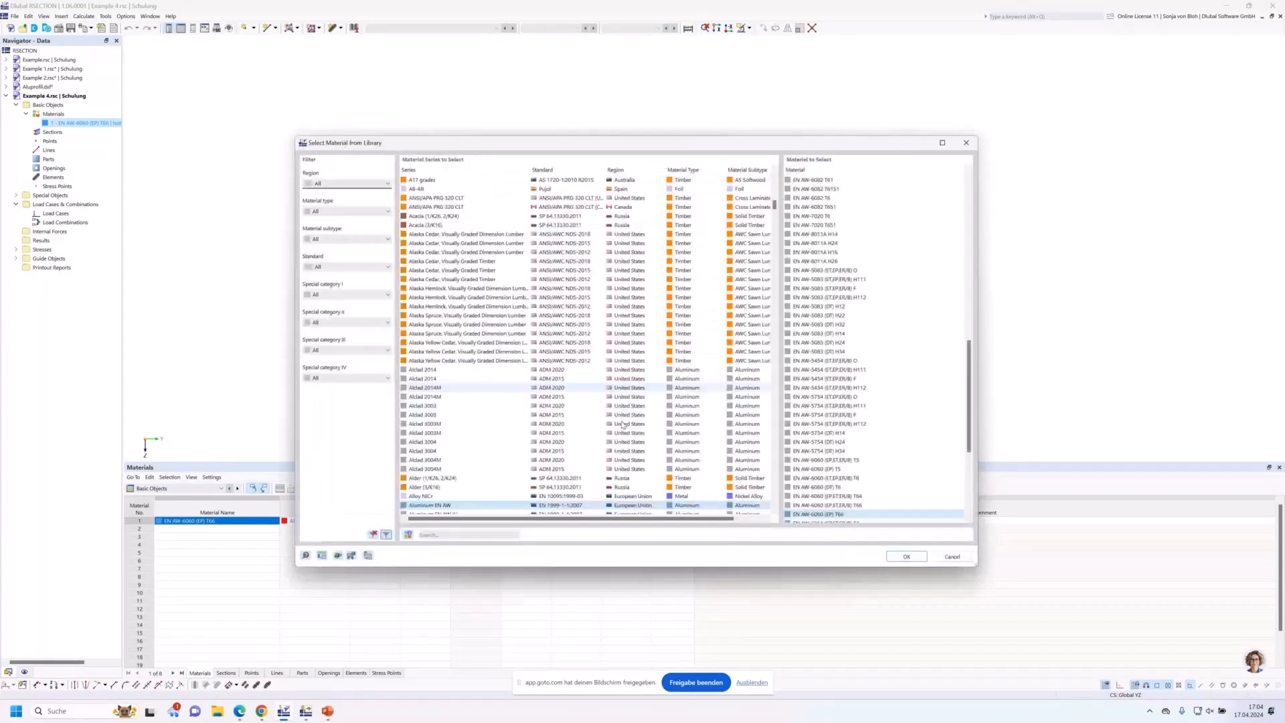
left_click(434, 534)
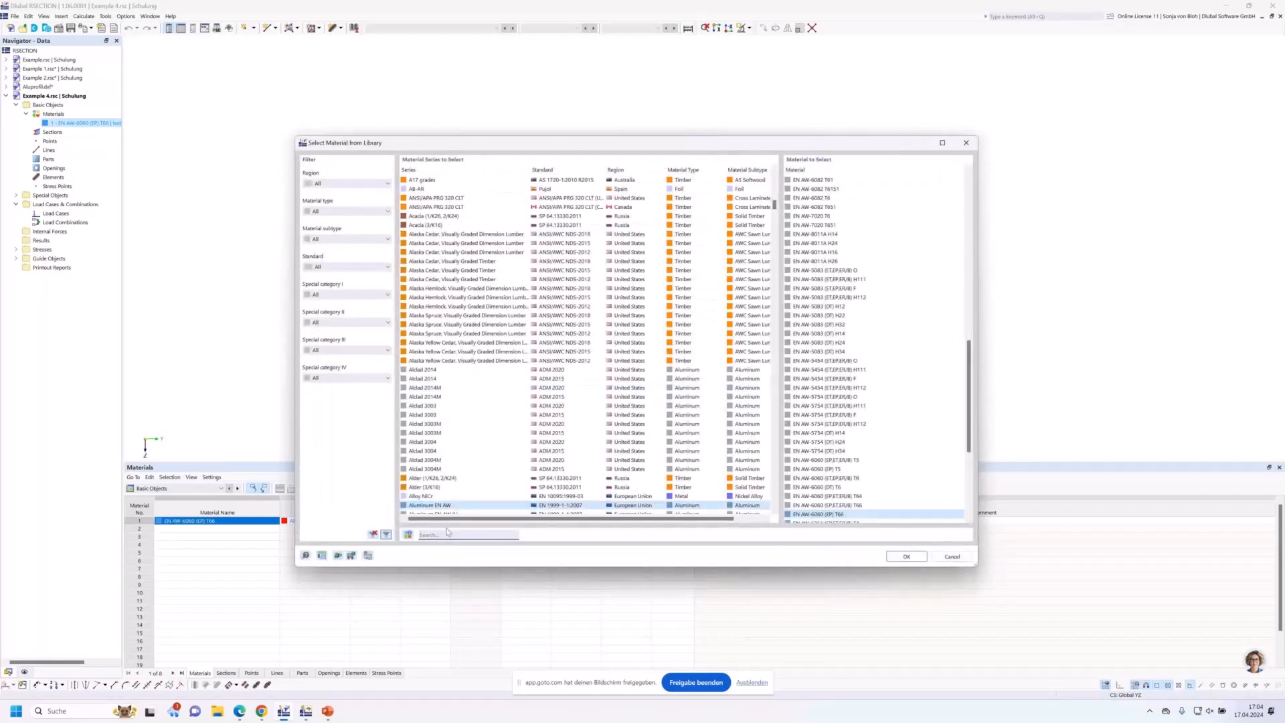
type("s235")
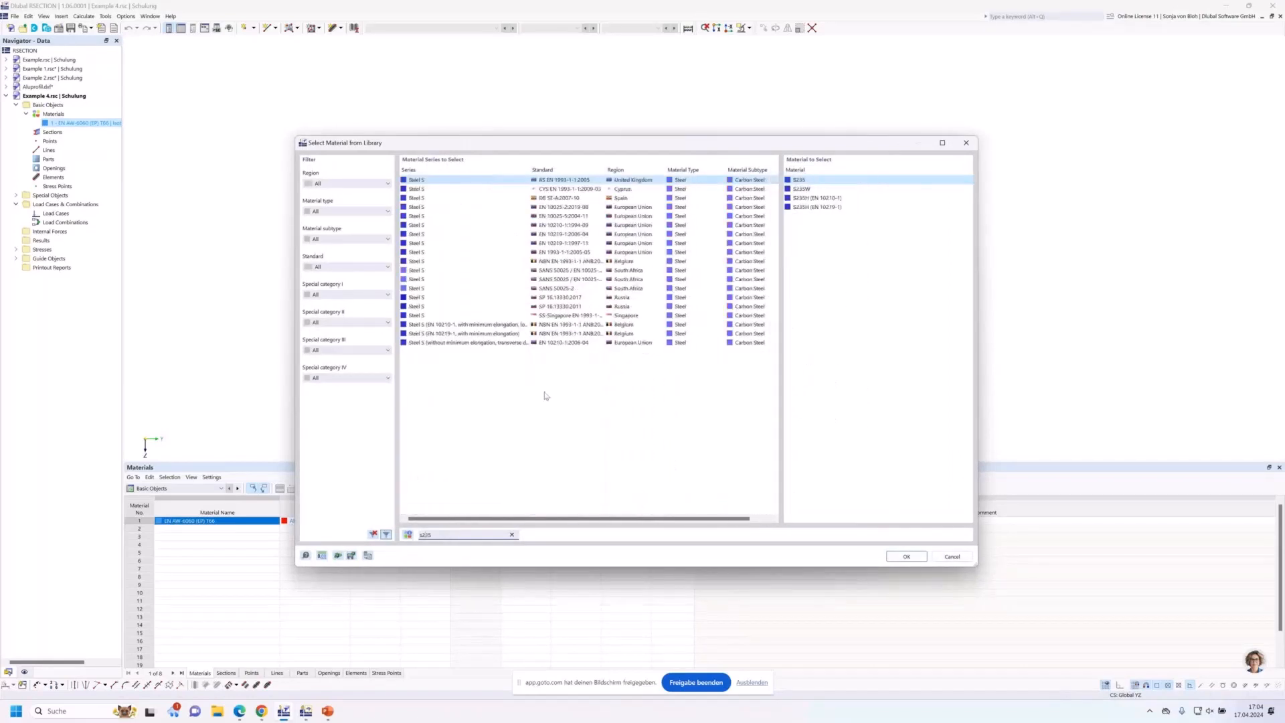
left_click(588, 252)
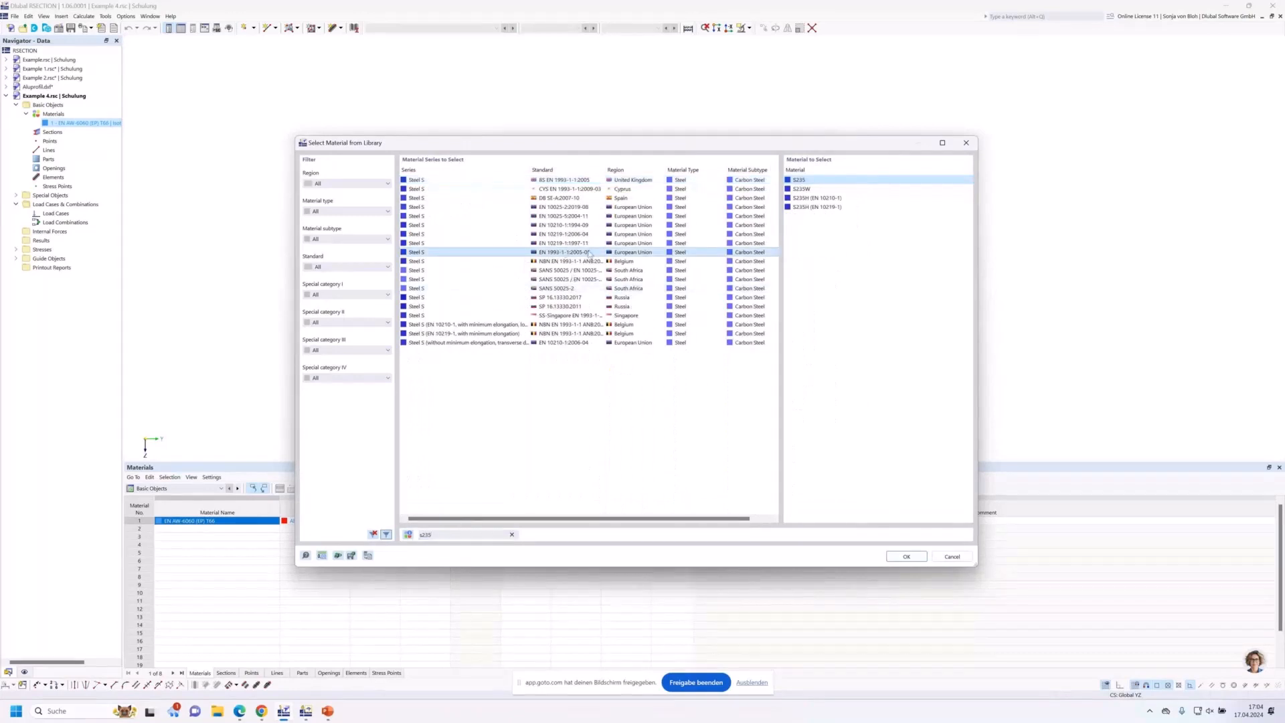
left_click(912, 559)
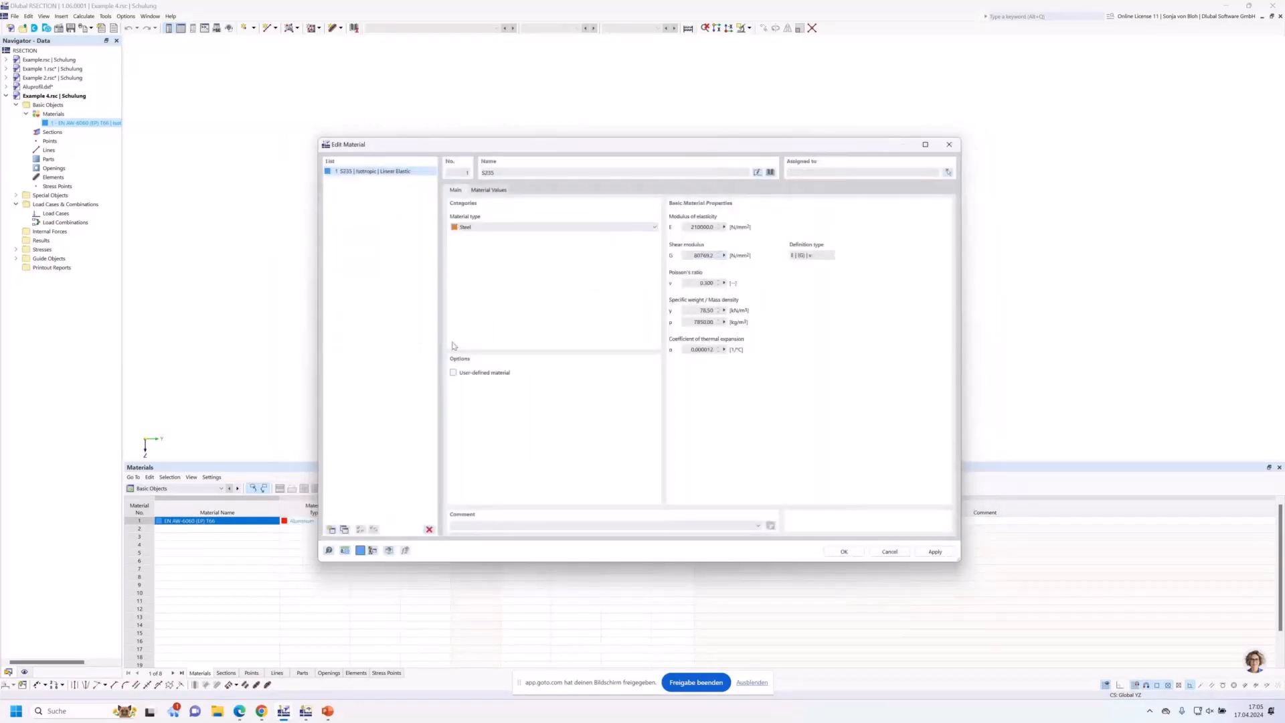
Add a second material, fiber concrete C40/50 L1/L2 according to the European EN 1992-1-1 standard, from the material library
left_click(331, 530)
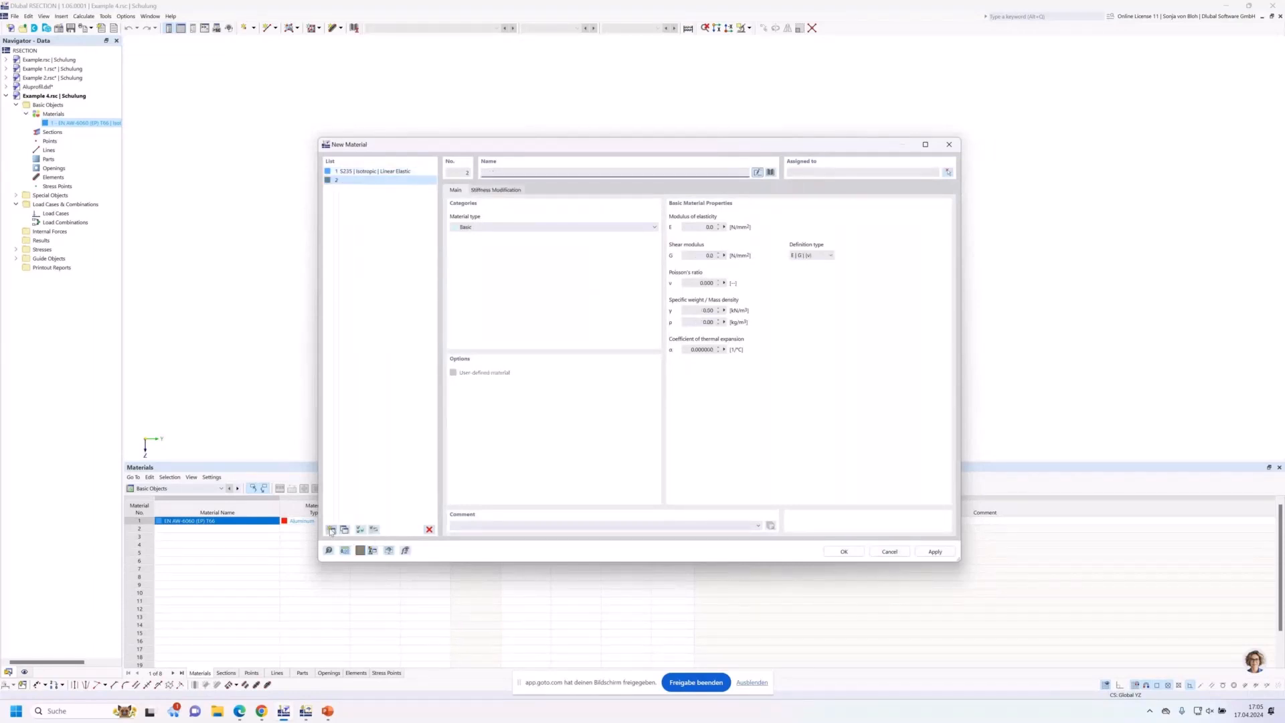
left_click(770, 172)
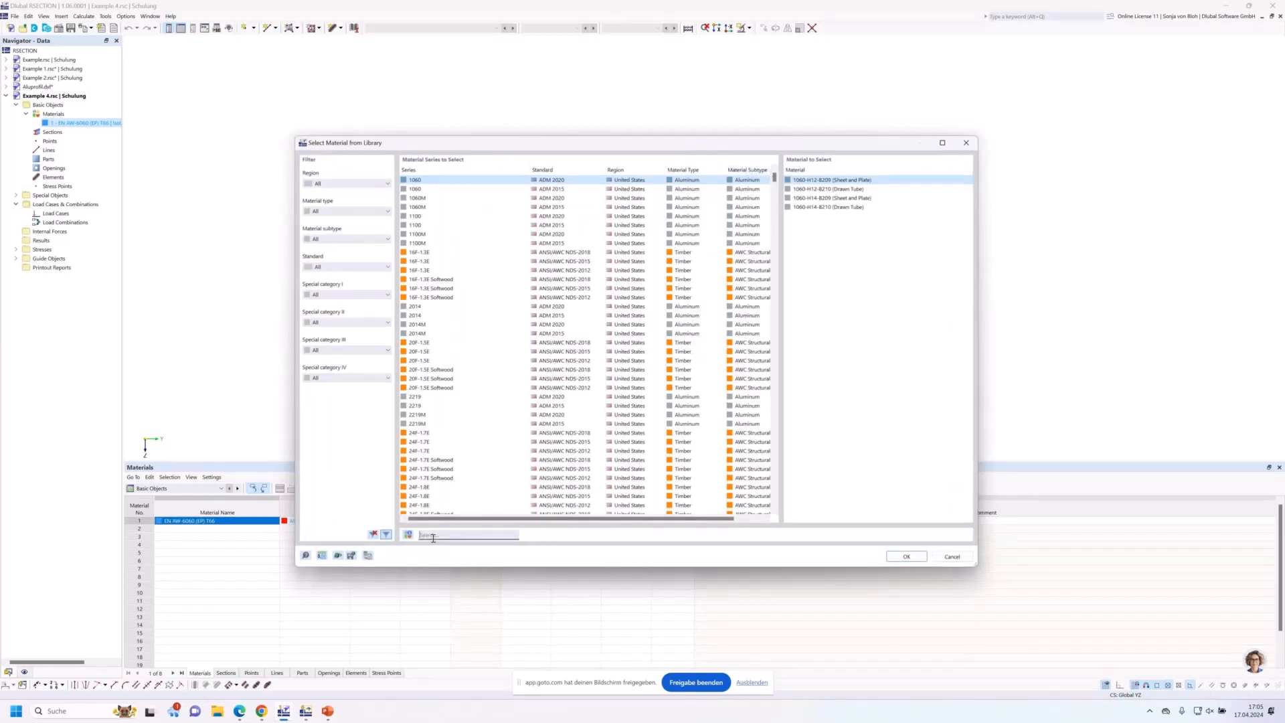
type("C4")
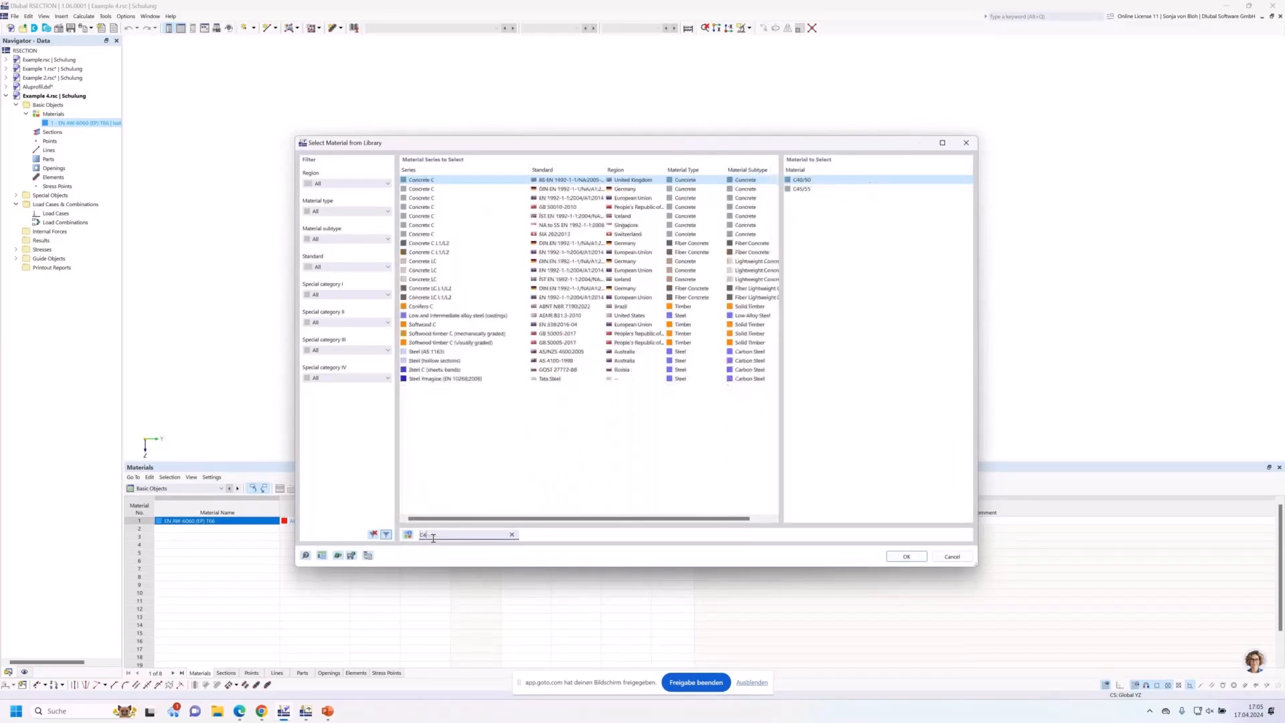
type("0")
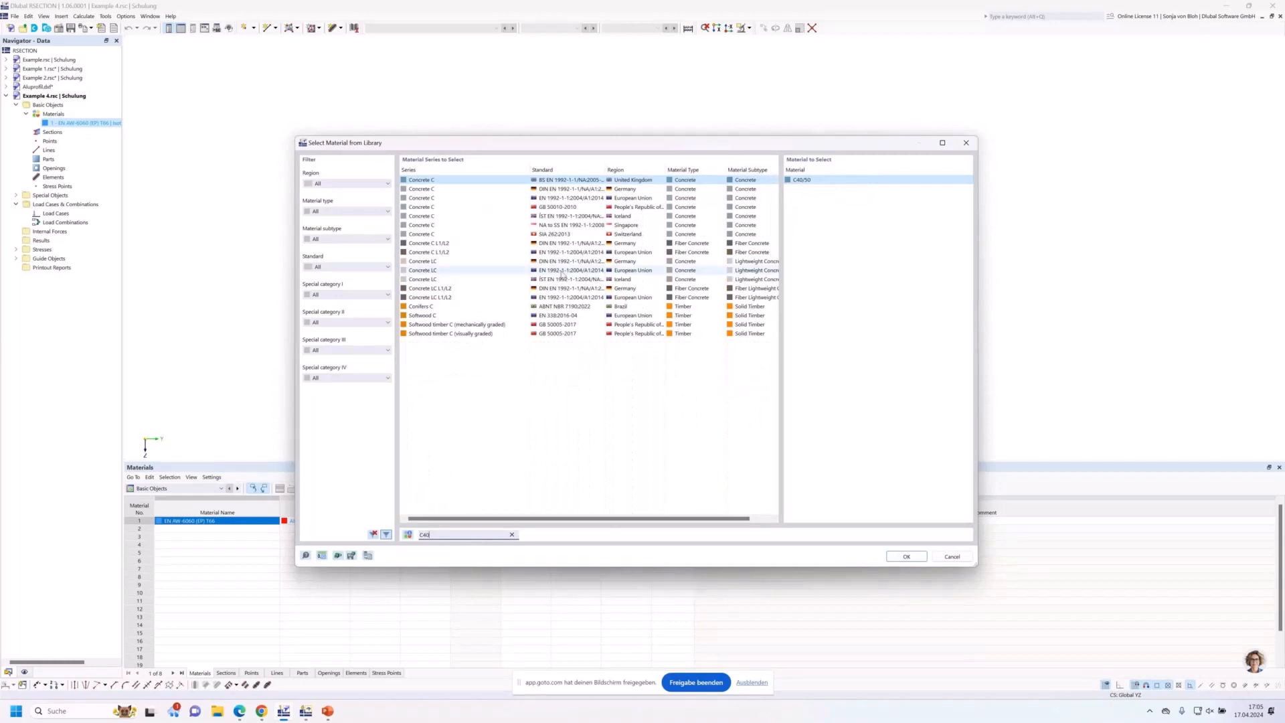
left_click(602, 252)
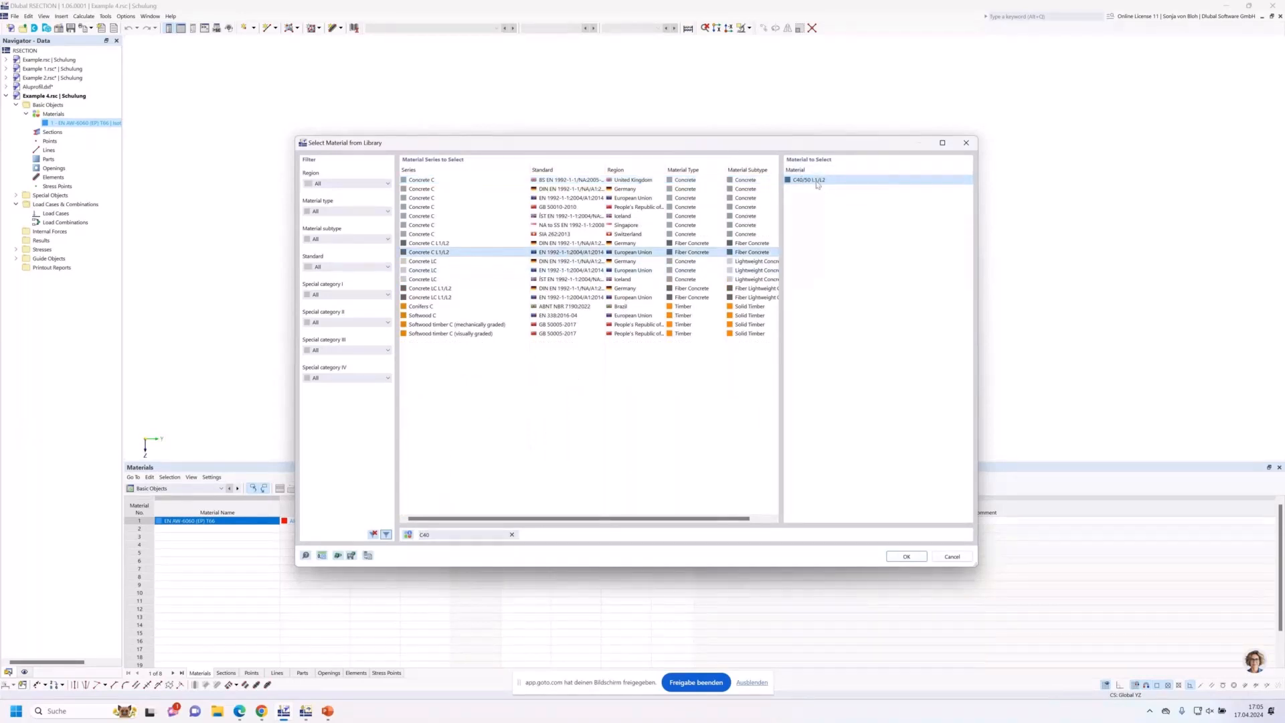
left_click(906, 557)
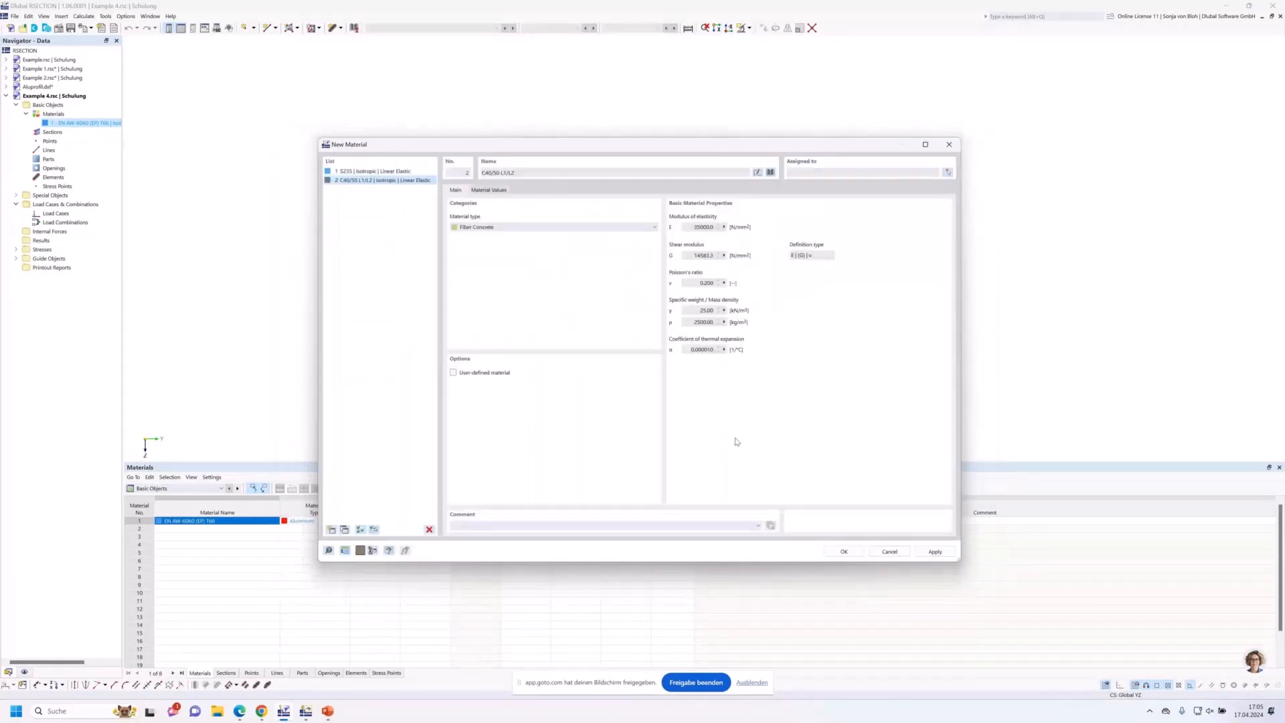
key("Return")
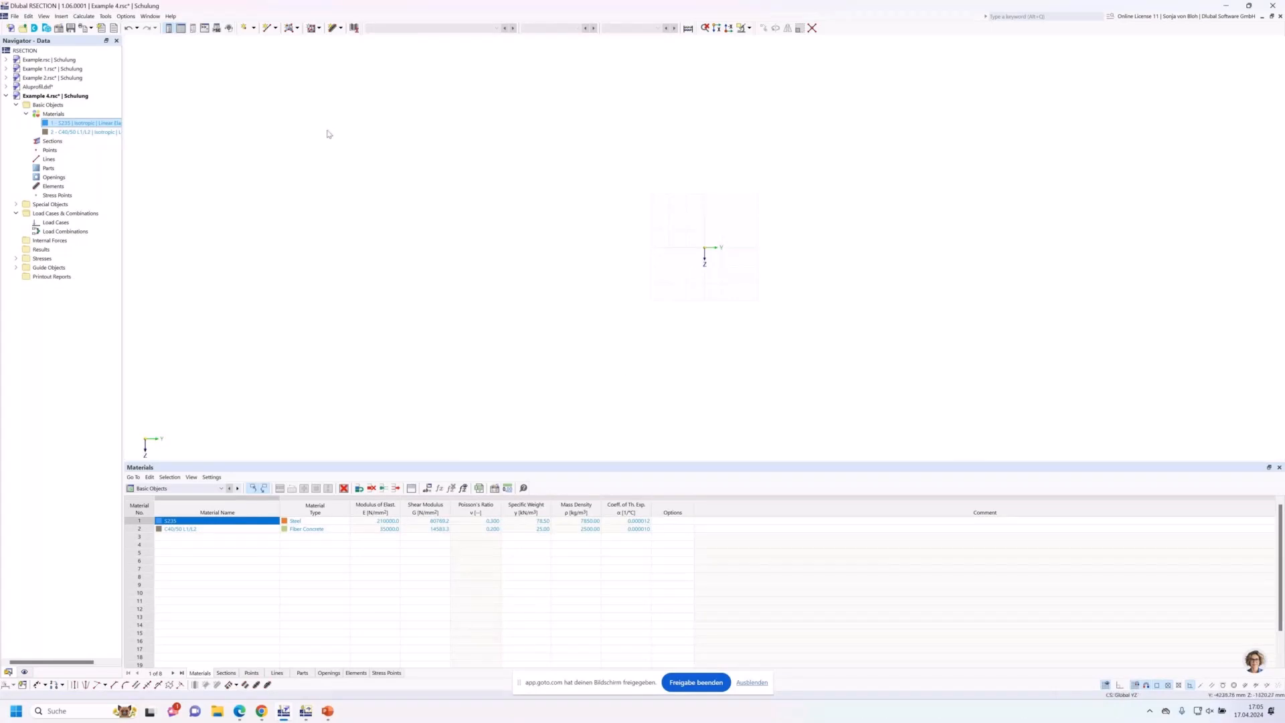
Create a rectangular C40/50 L1/L2 concrete part from Y -500, Z -200 mm to about Y 500, Z 0 mm
left_click(297, 29)
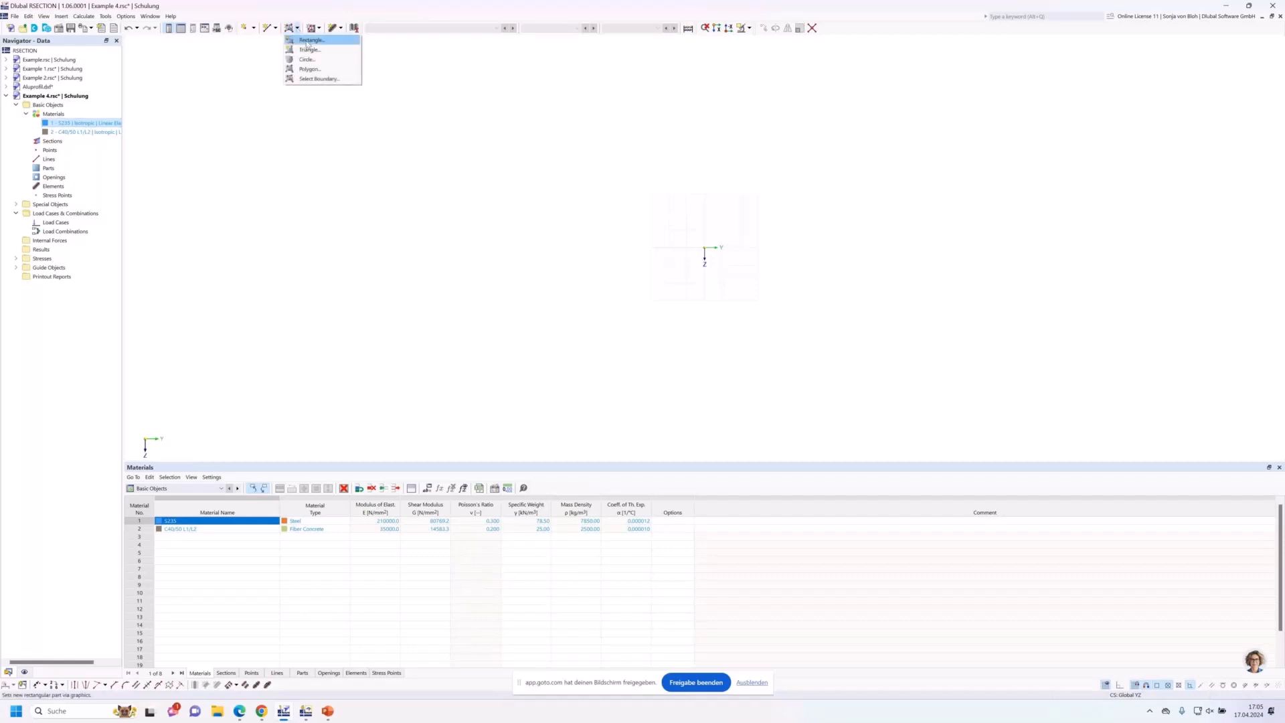
left_click(307, 41)
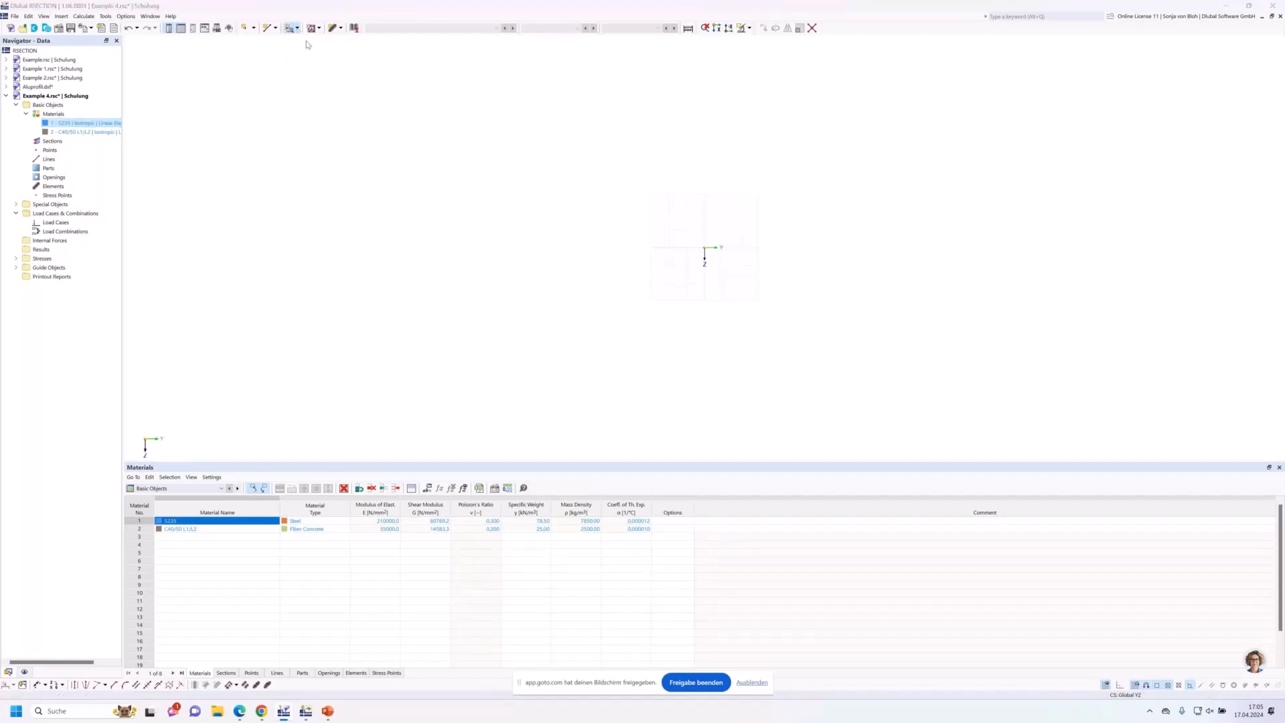
left_click(426, 259)
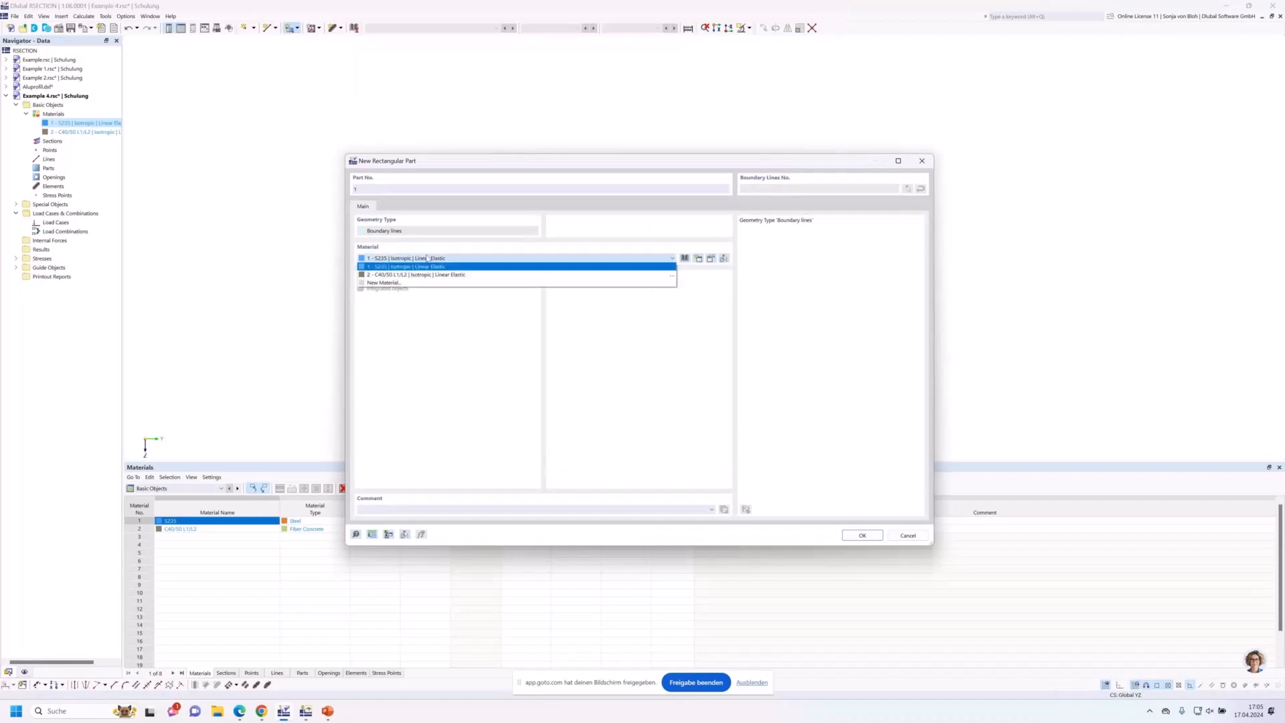
left_click(418, 274)
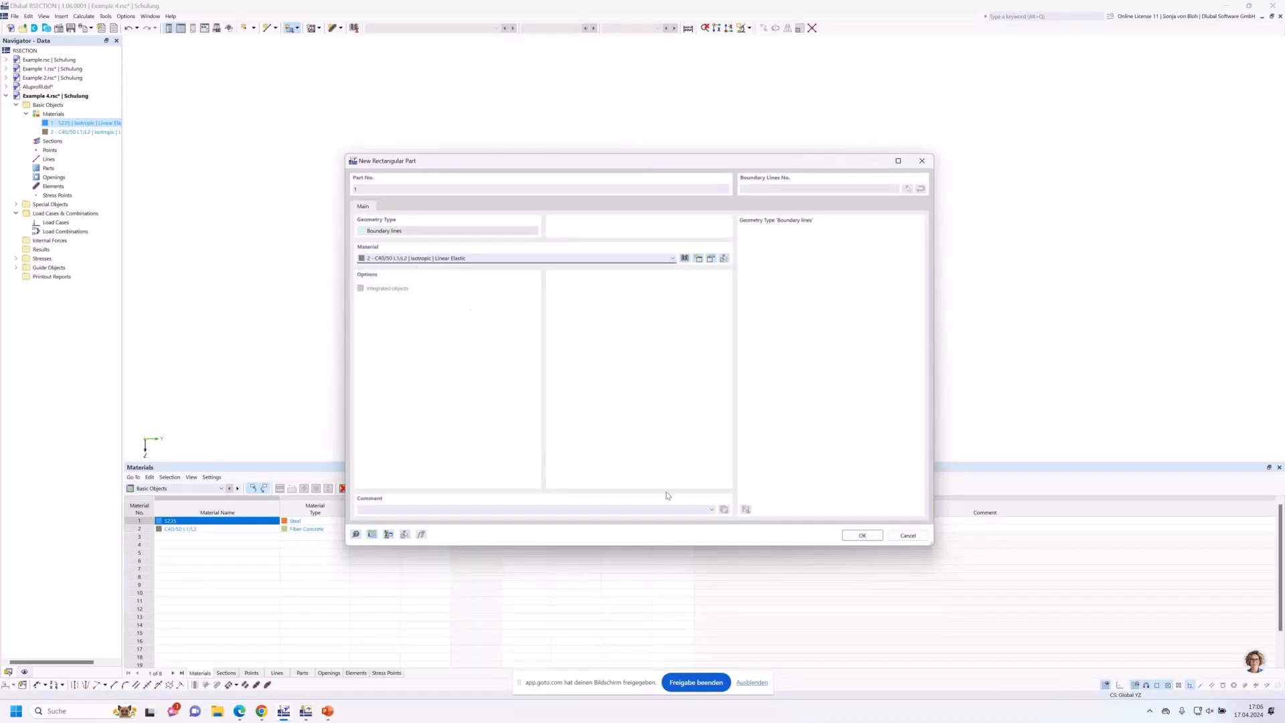
left_click(849, 534)
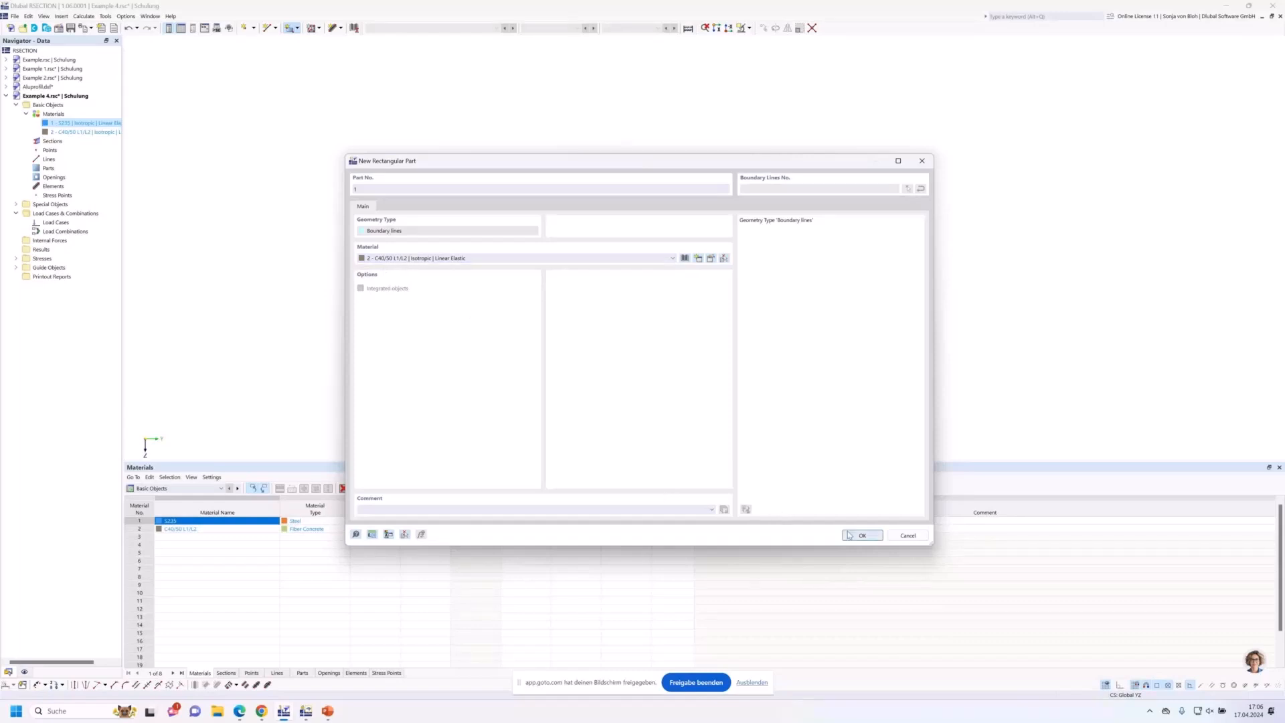
middle_click_drag(687, 277, 683, 351)
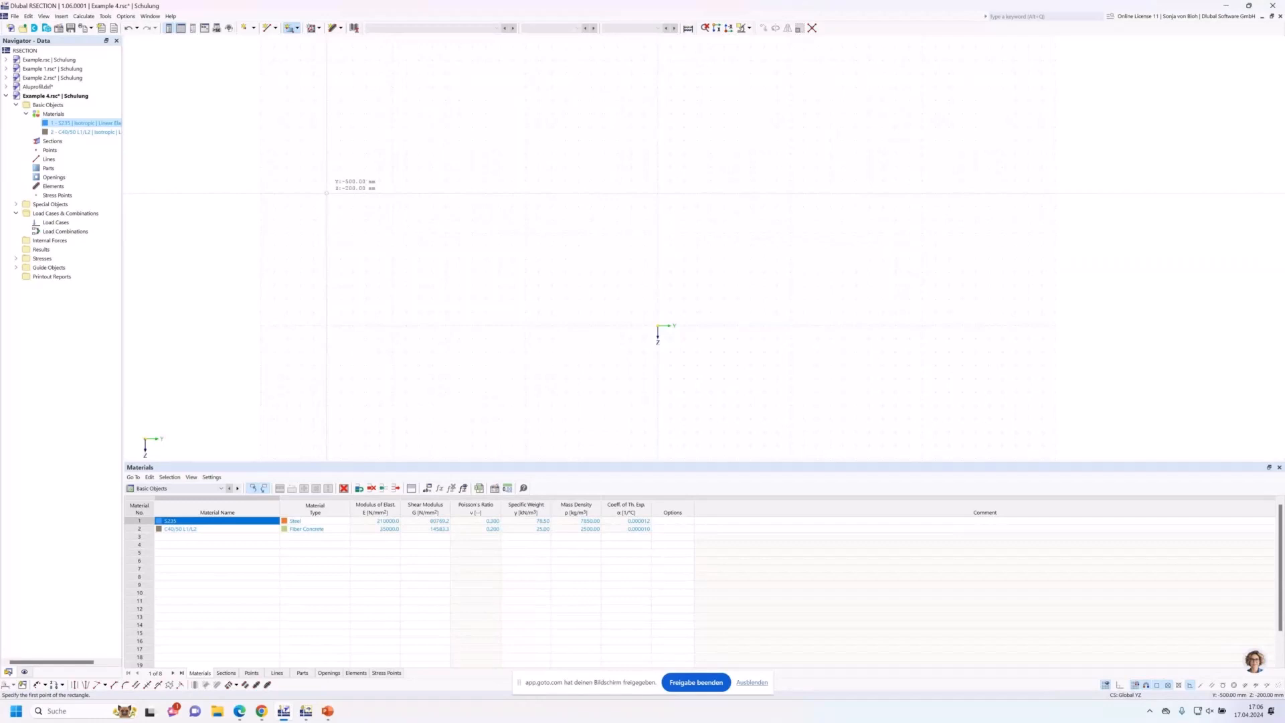
left_click(326, 193)
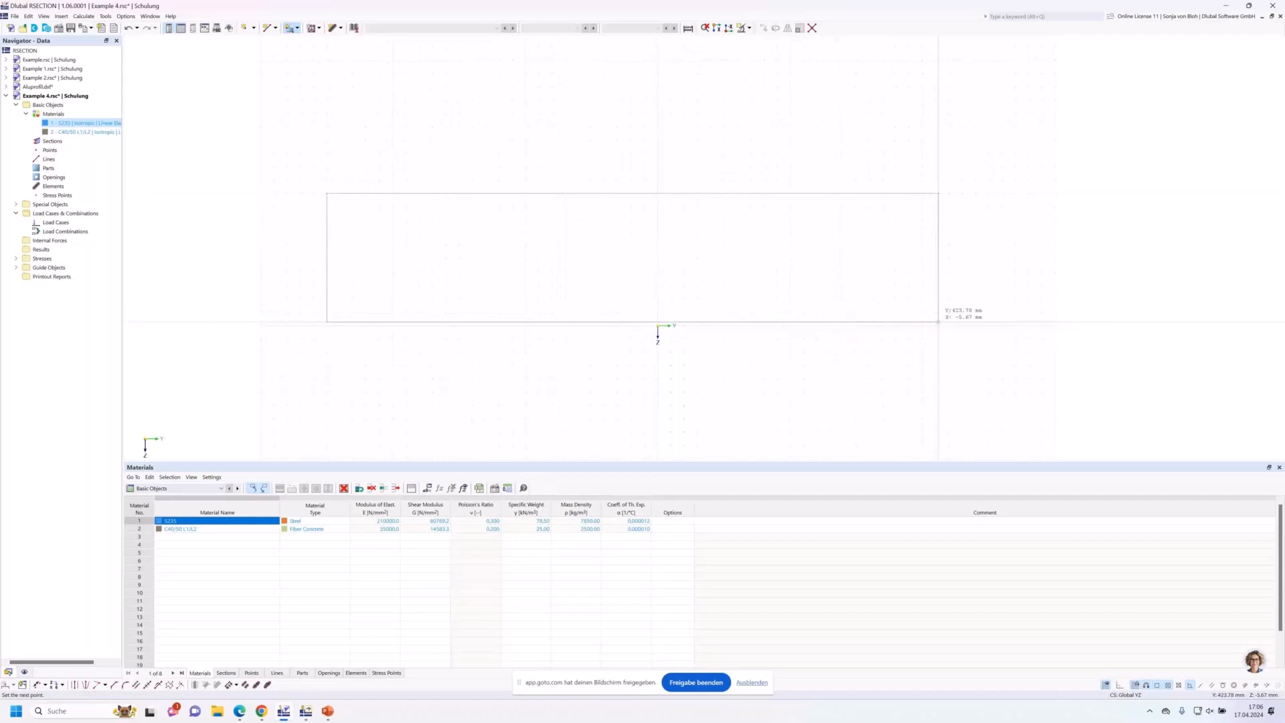
left_click(989, 326)
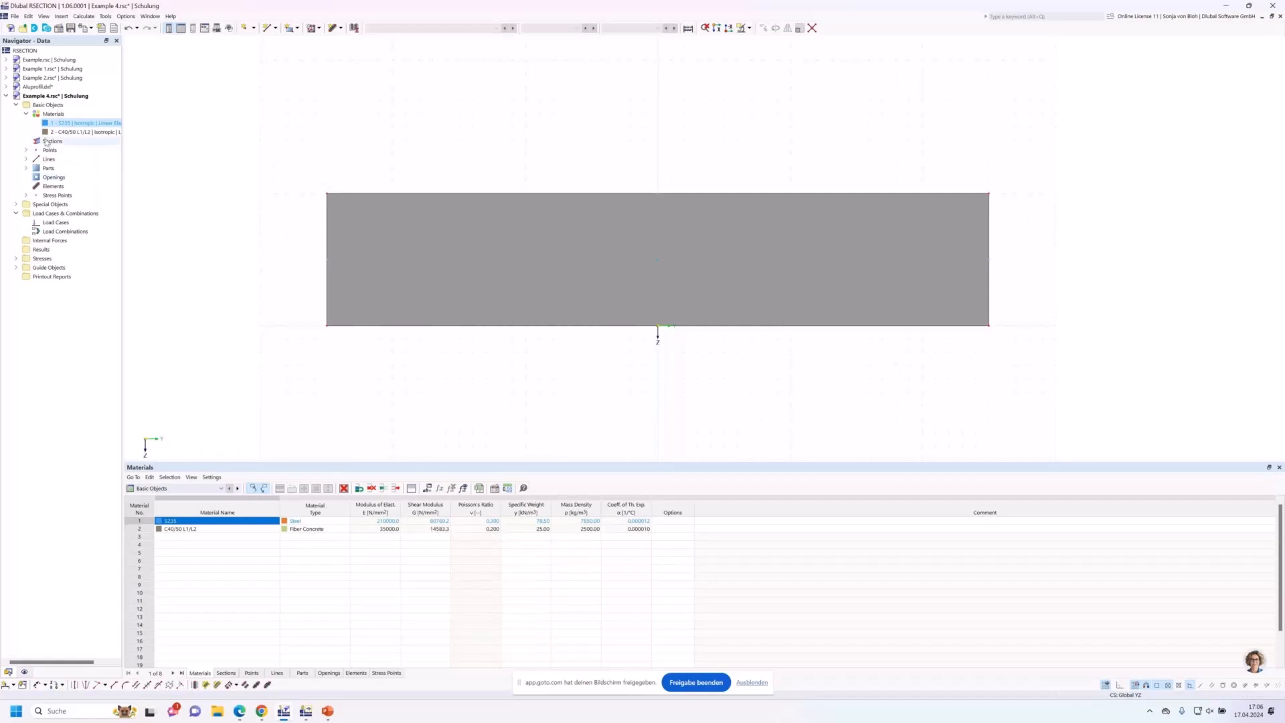
Create a new section using HEB 400 by Ferona according to DIN 1025-2:1995-11 in S235 steel
right_click(57, 143)
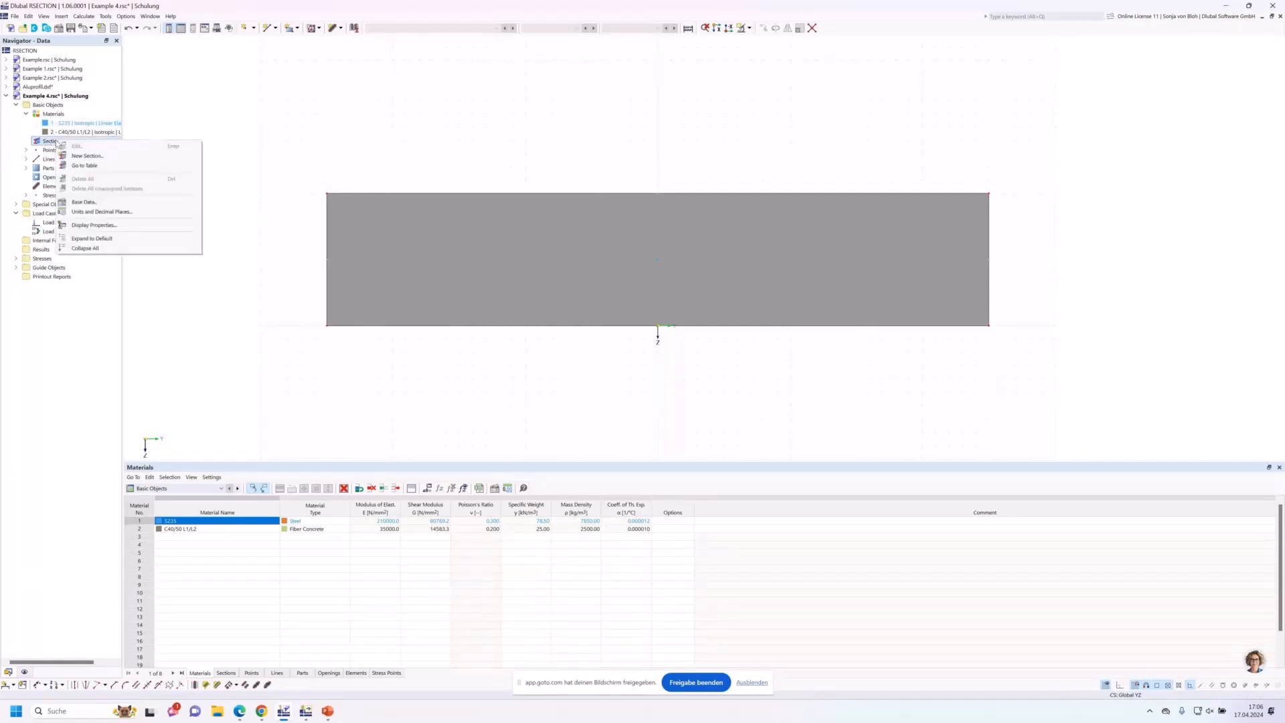
left_click(87, 155)
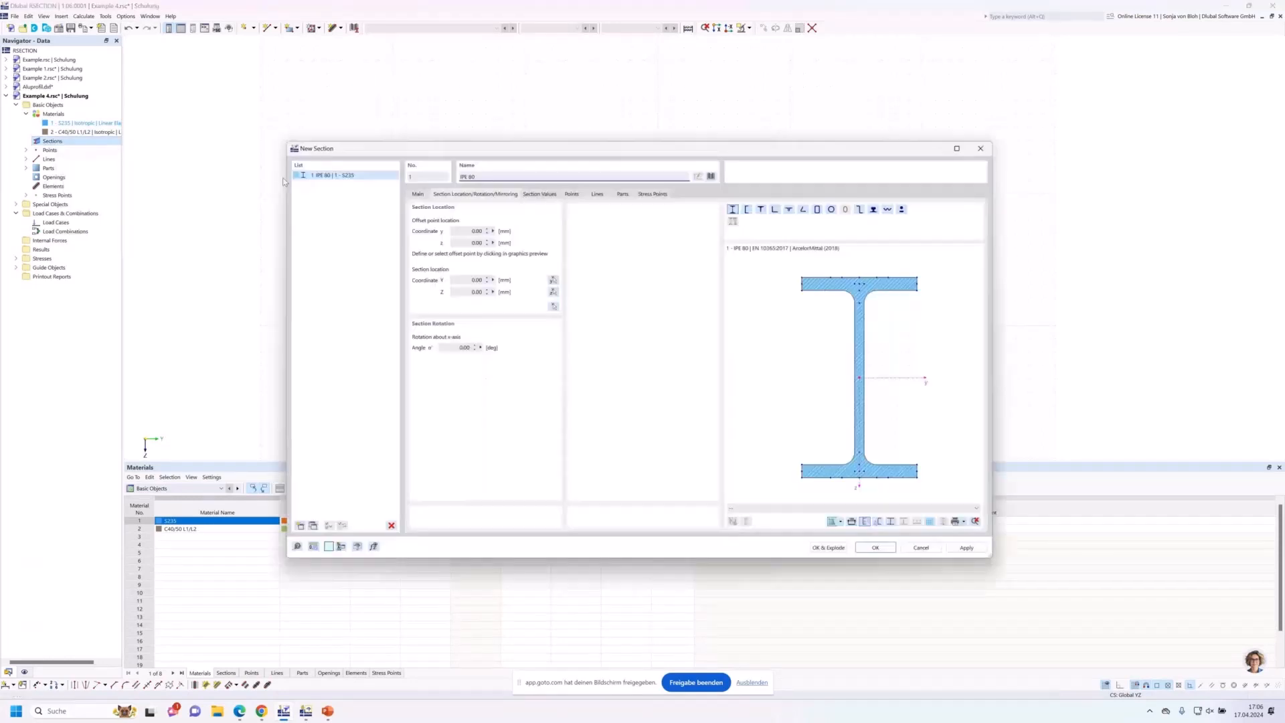
left_click(733, 209)
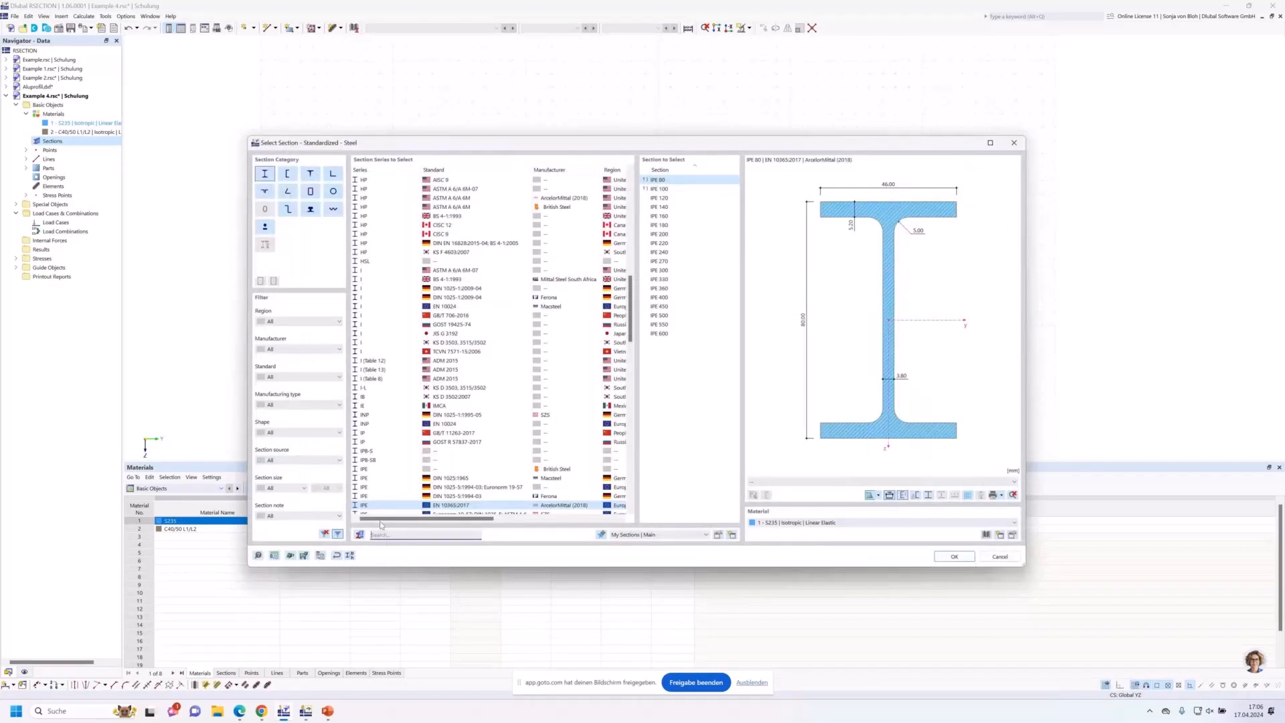
left_click(382, 534)
type("HEB 4")
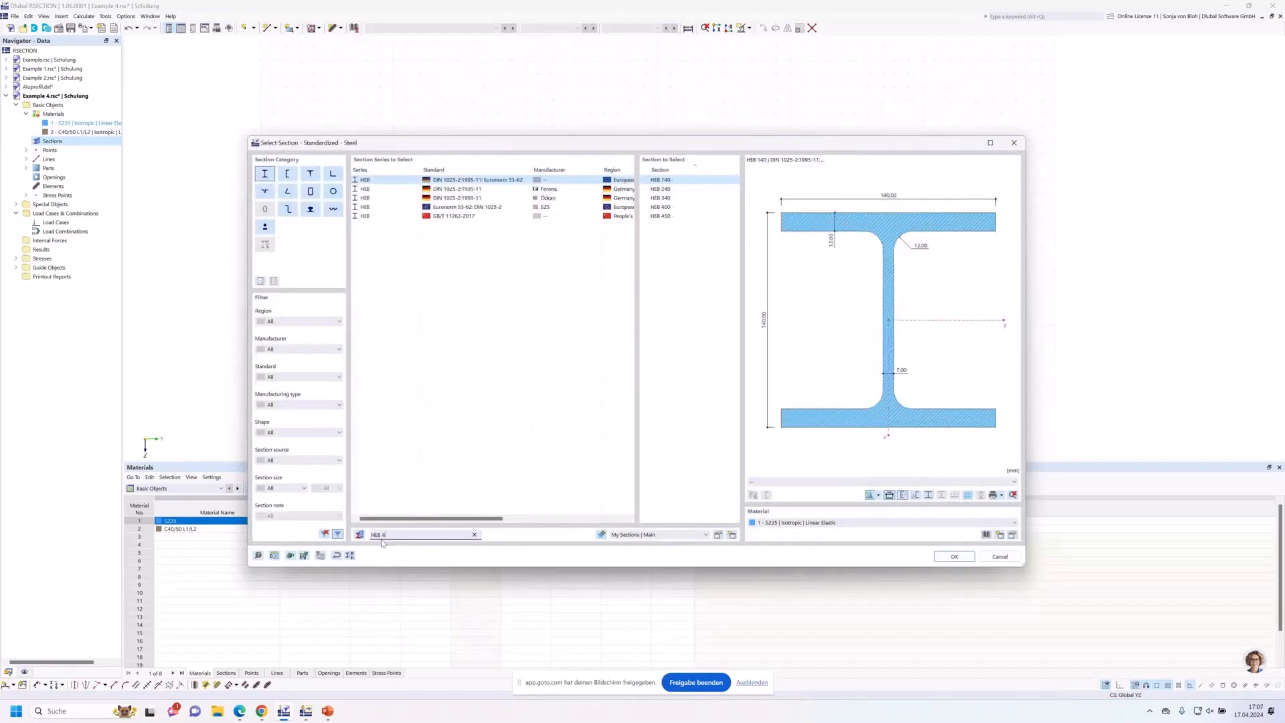
type("00")
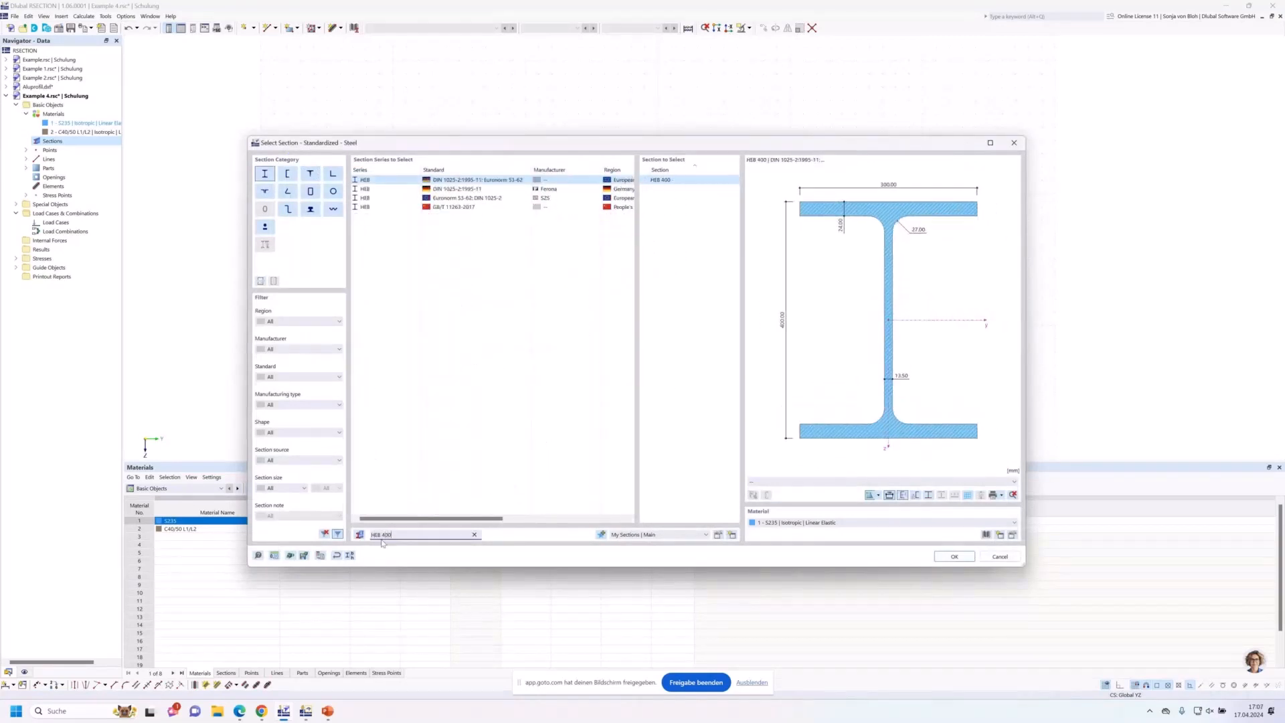
left_click(556, 189)
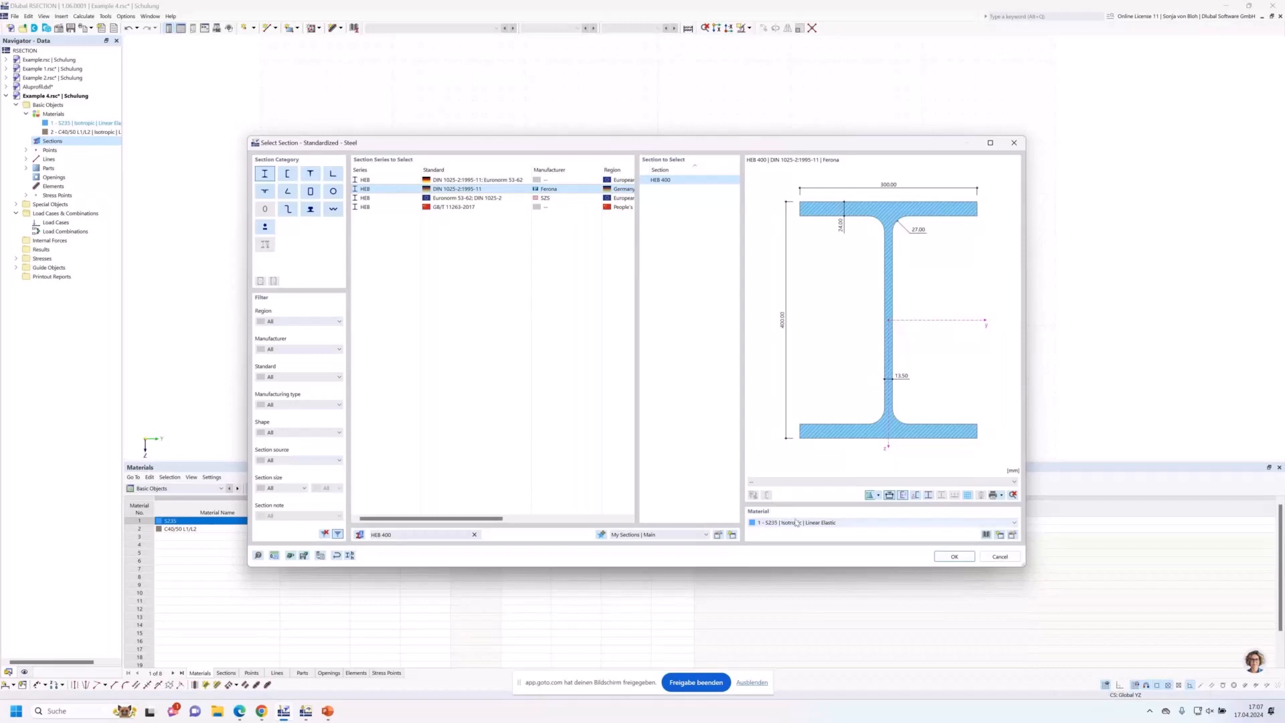
left_click(954, 556)
Set the HEB 400 offset point to its top flange's upper midpoint and place the section at the origin beneath the slab
scroll(872, 293, "up", 1)
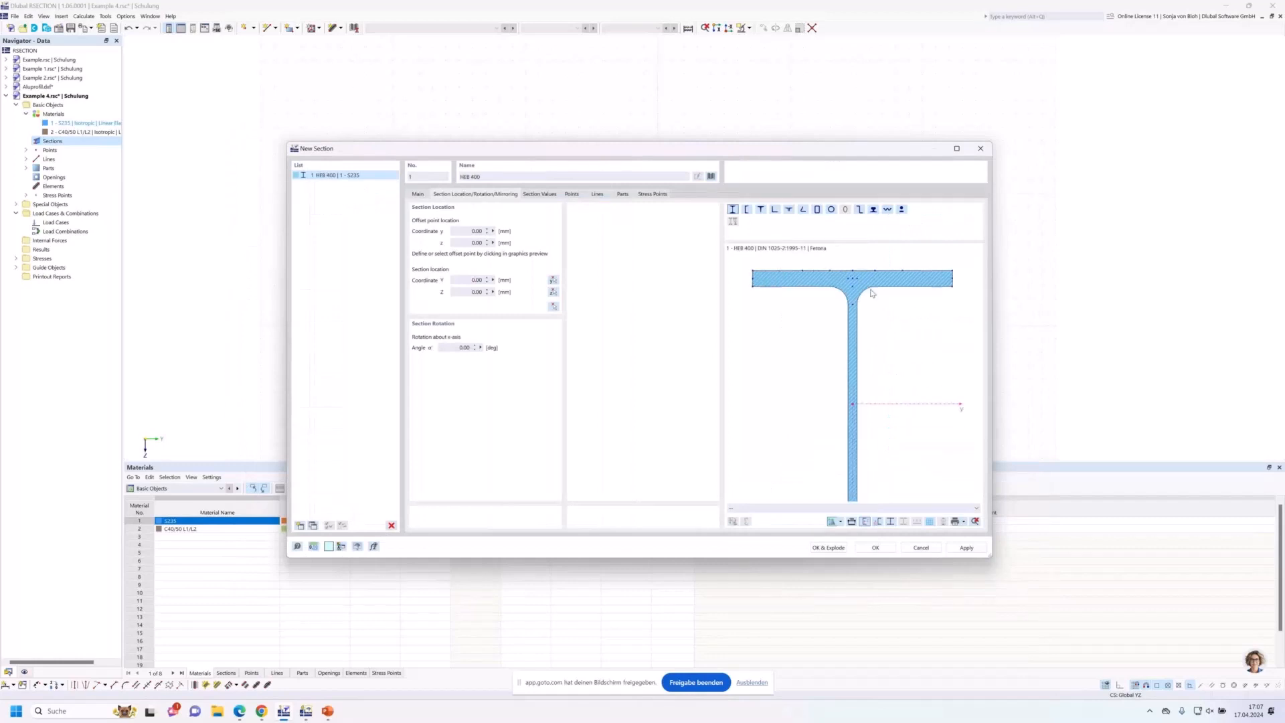
scroll(872, 293, "up", 1)
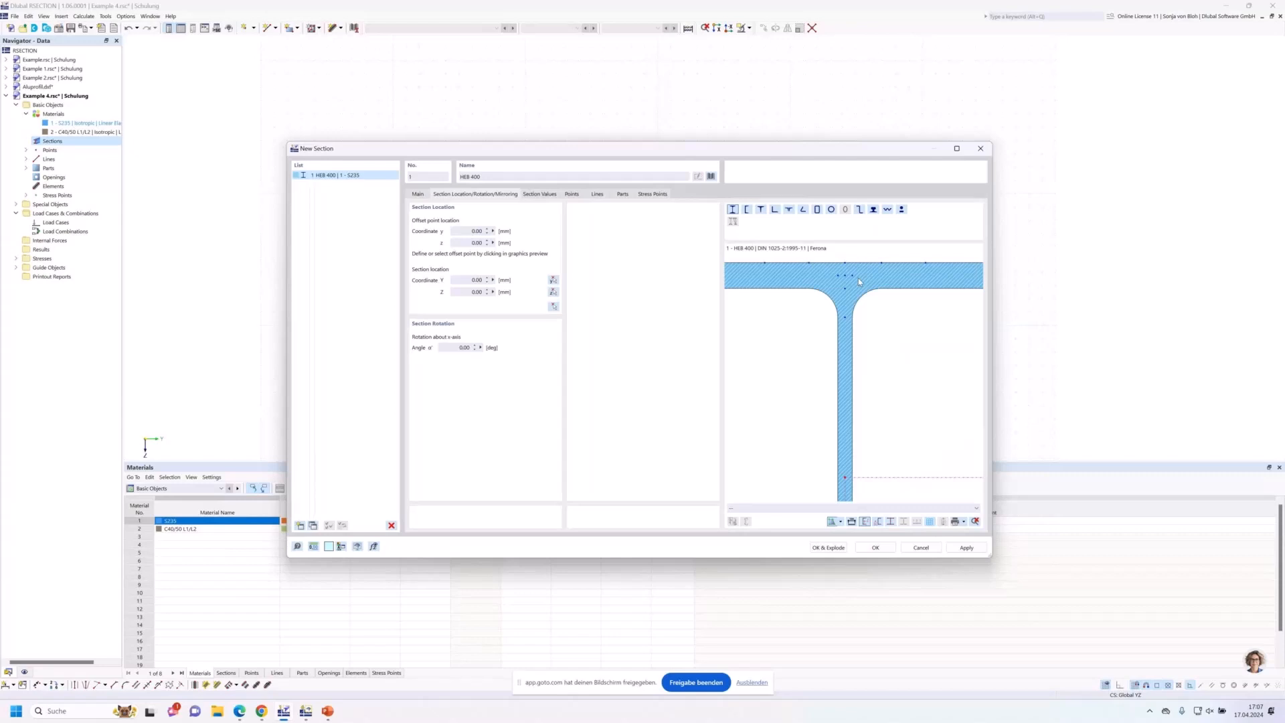
left_click(844, 262)
left_click(554, 307)
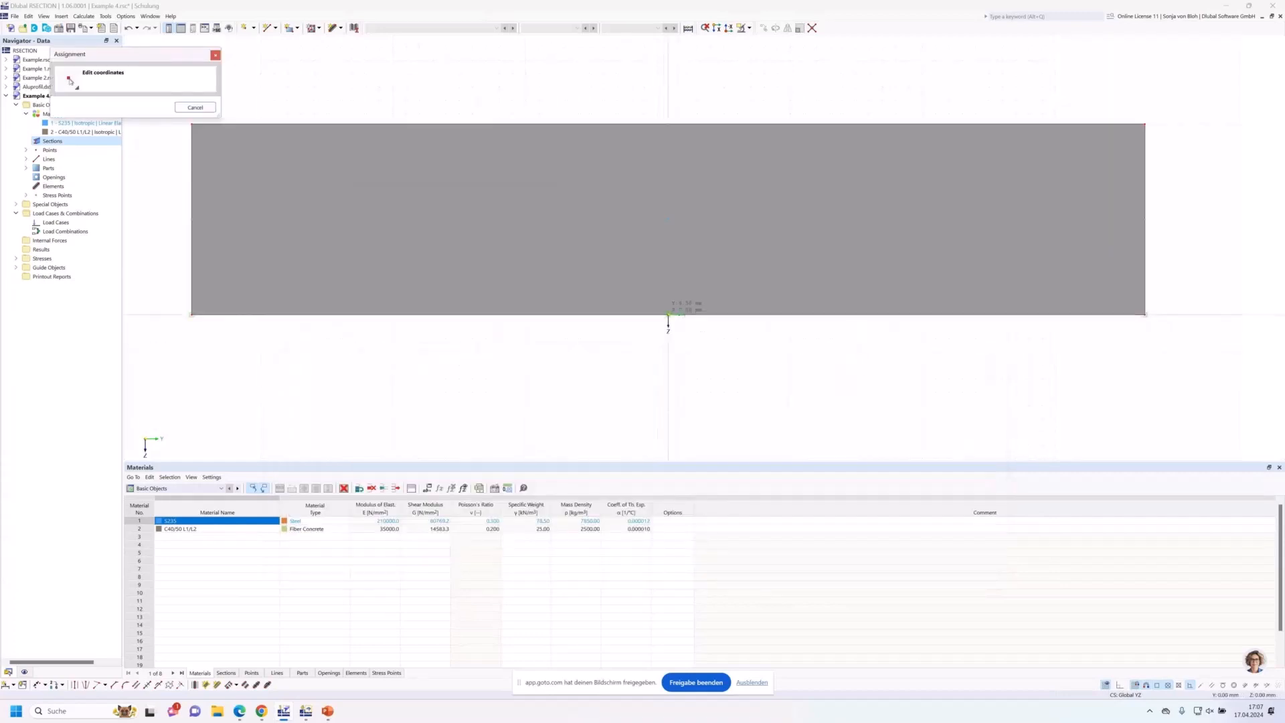
left_click(668, 314)
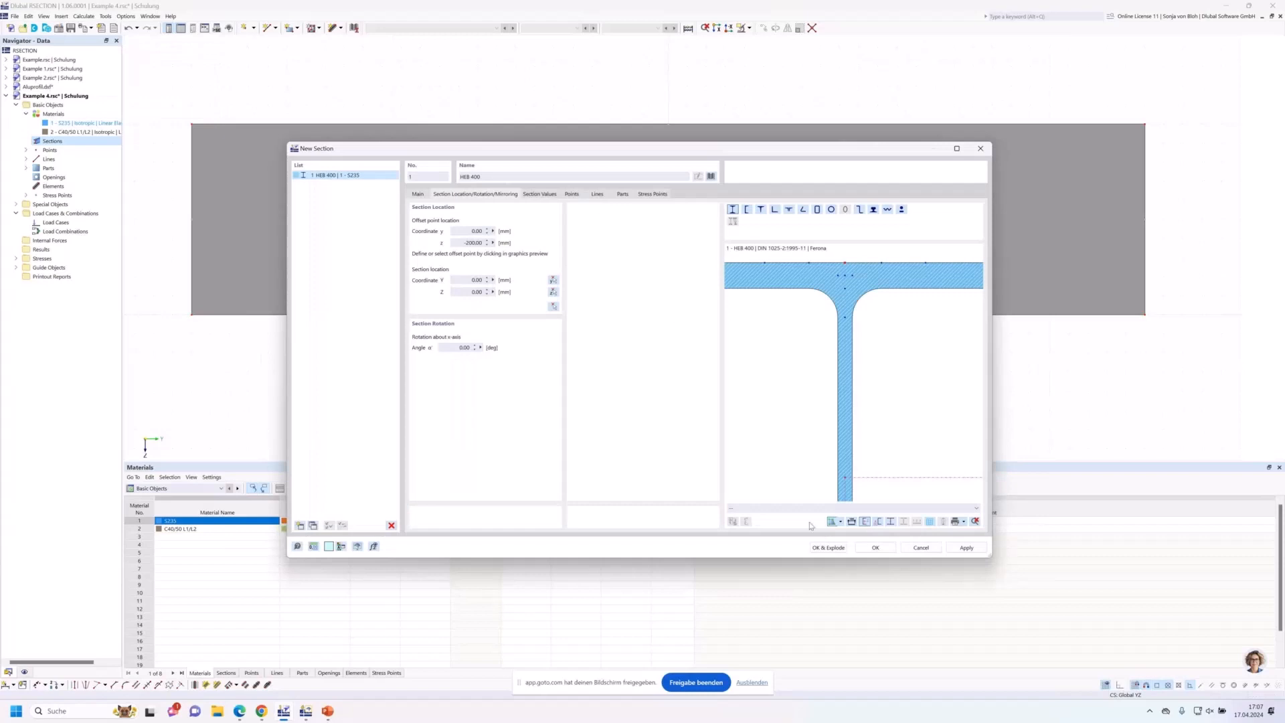
left_click(878, 549)
scroll(611, 235, "down", 2)
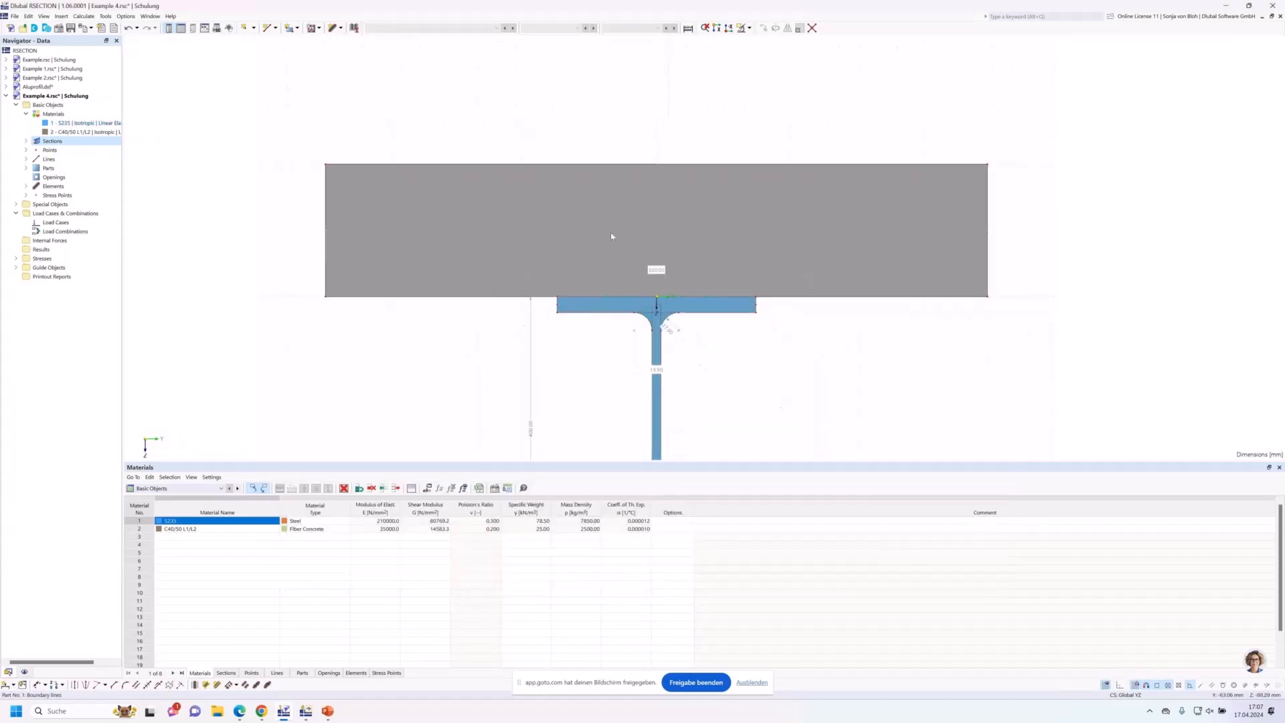
scroll(611, 235, "down", 3)
middle_click_drag(573, 287, 505, 210)
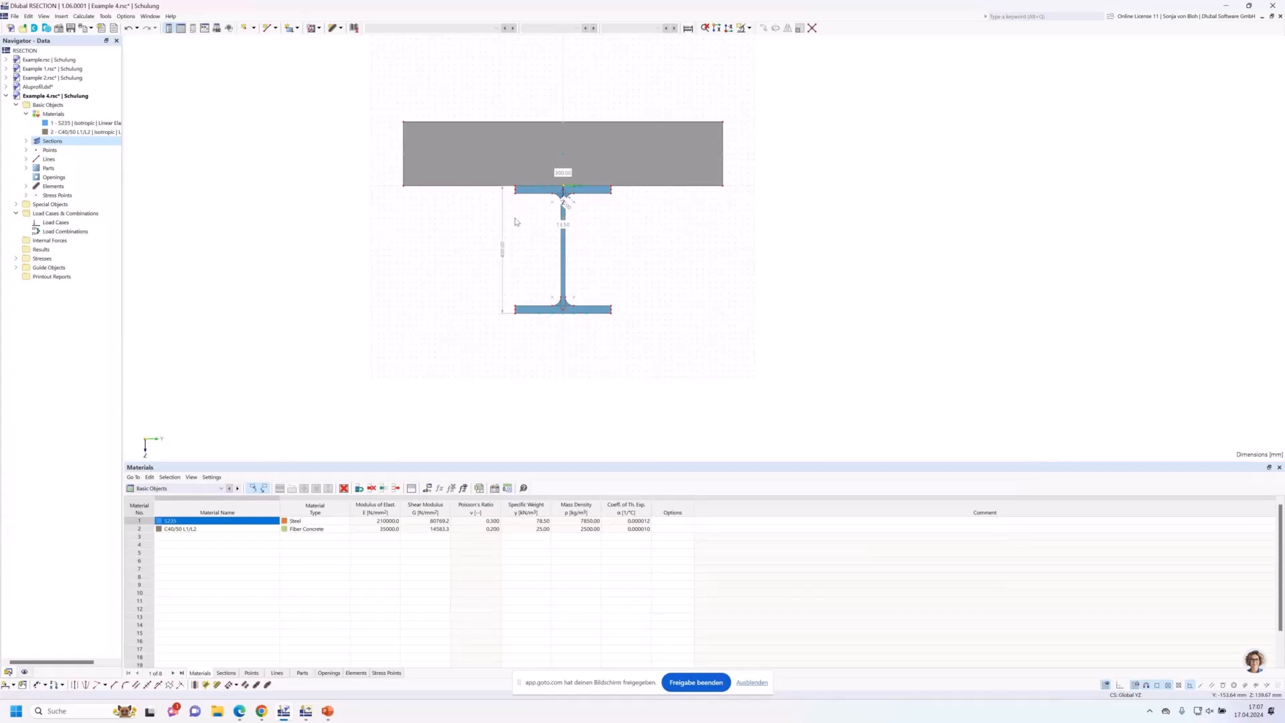
Create a permanent load case named M
left_click(56, 222)
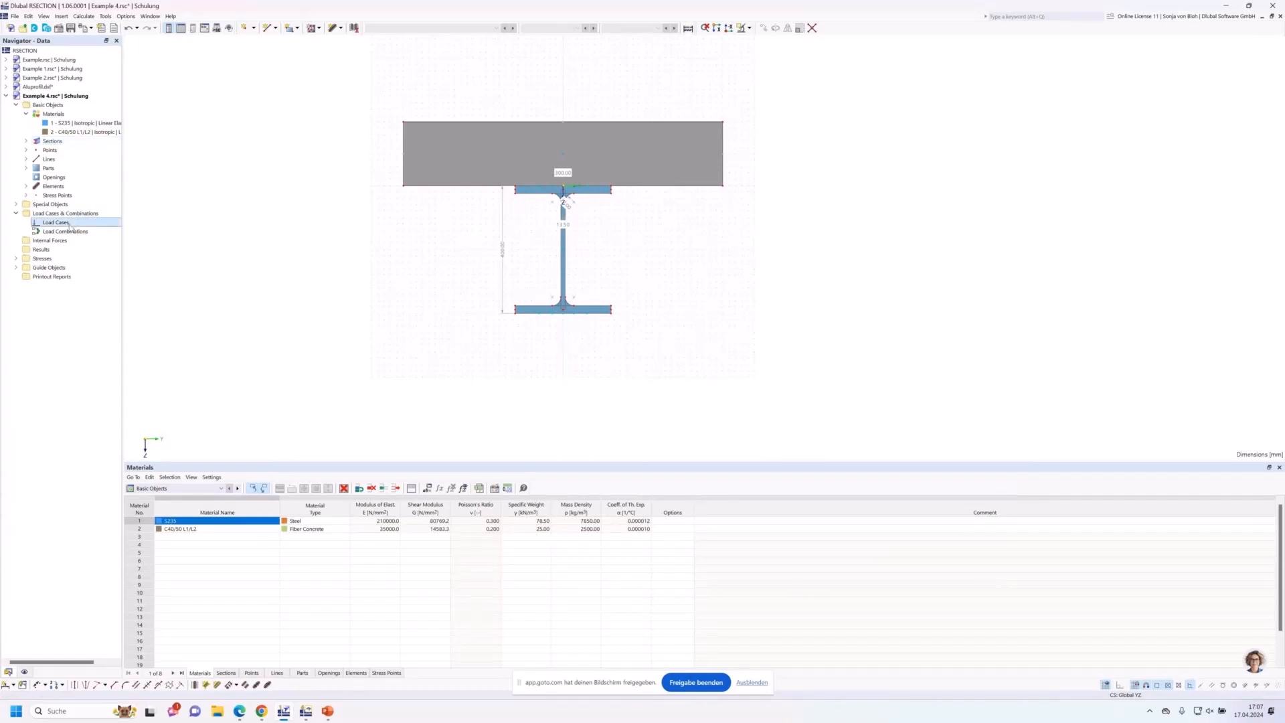
right_click(69, 225)
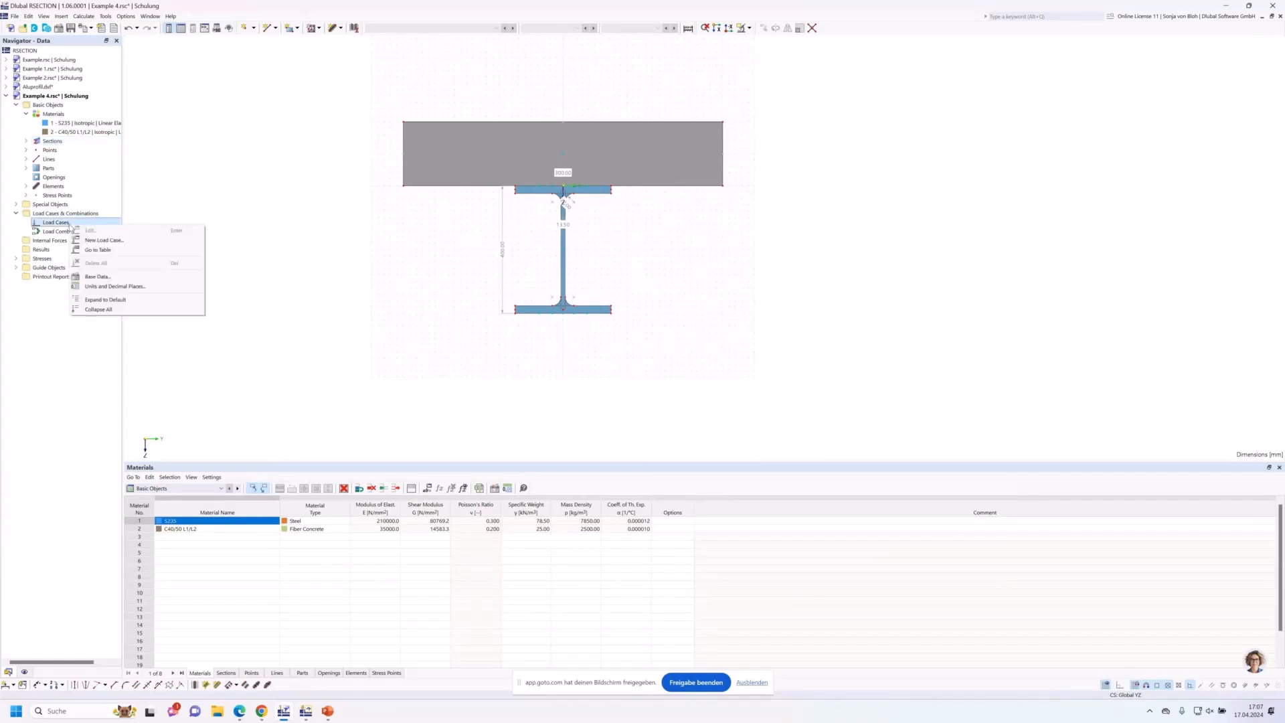
left_click(104, 240)
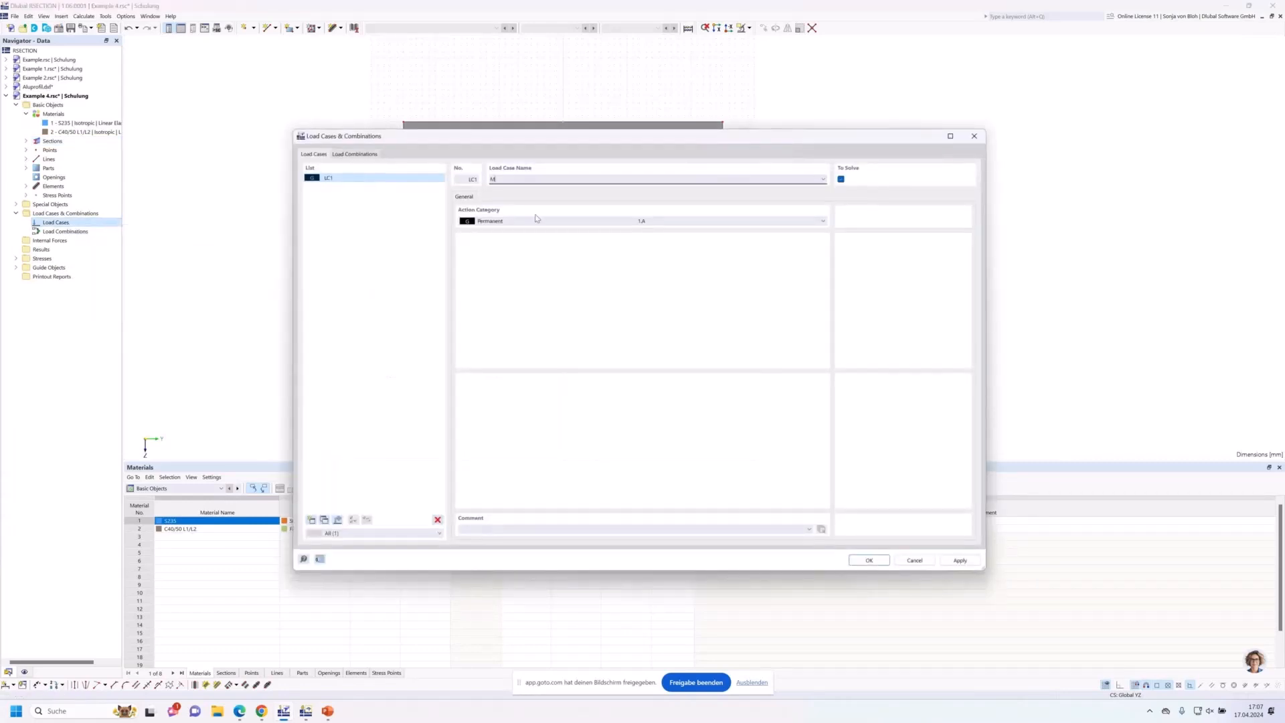
left_click(877, 566)
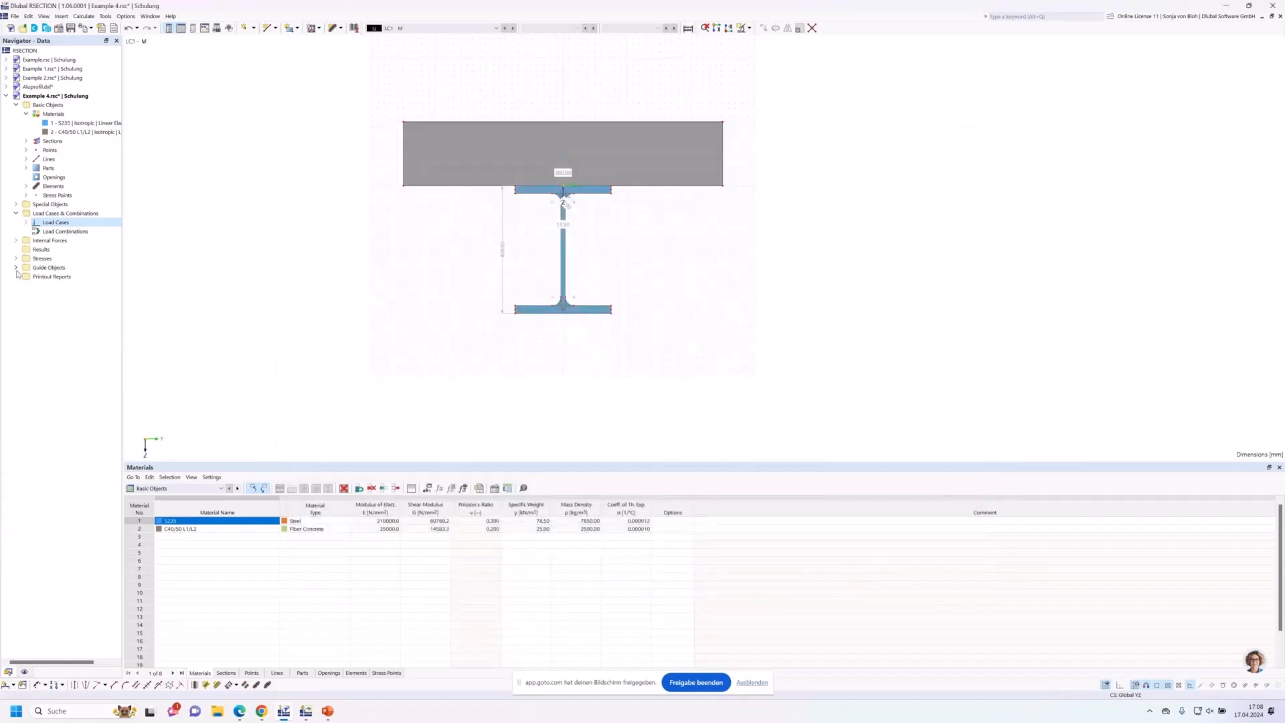
Define internal forces for load case M on member 1 with a bending moment My of 100 kNm at location x 0
left_click(16, 241)
left_click(26, 249)
left_click(77, 259)
double_click(80, 260)
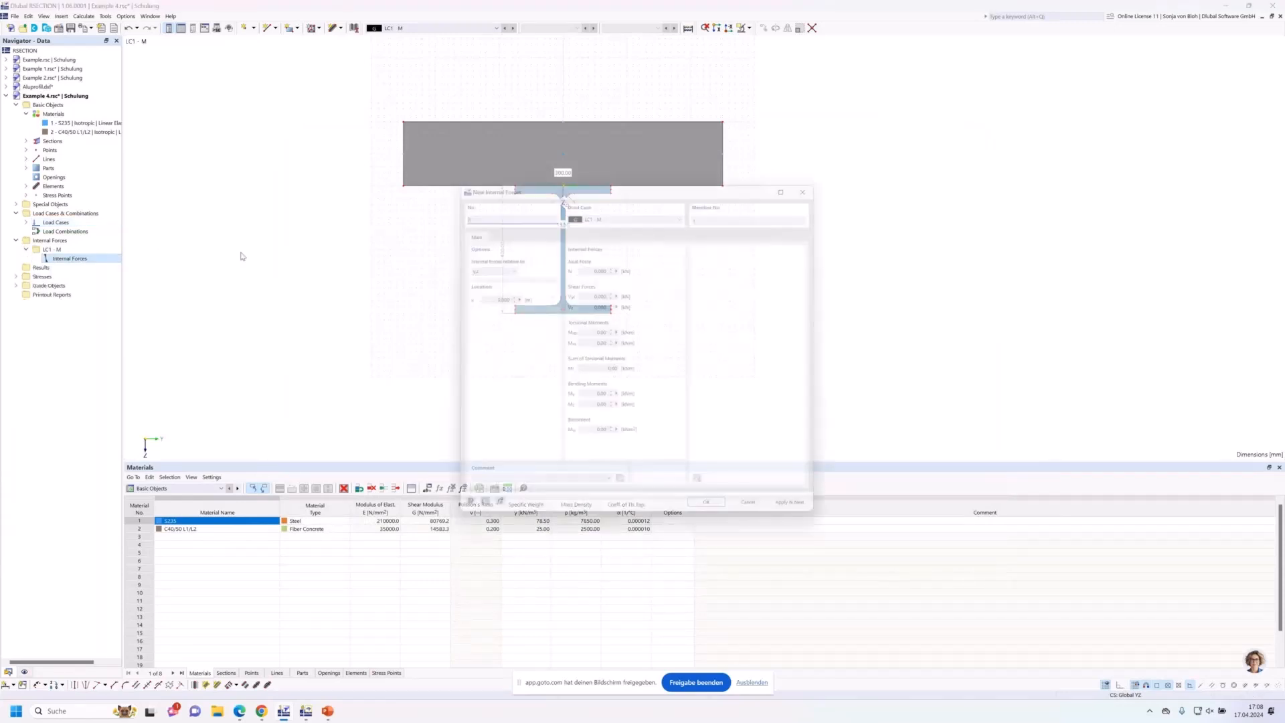
left_click(592, 398)
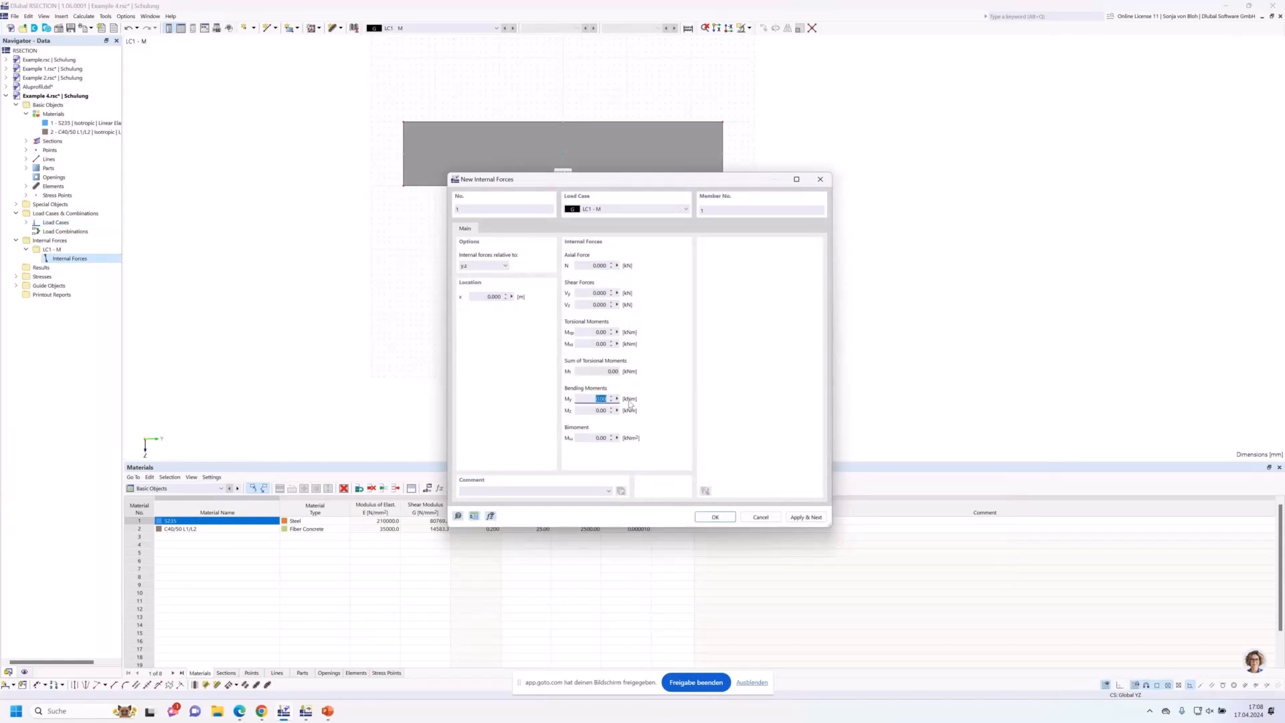
type("100")
left_click(714, 516)
Calculate the composite section, display its equivalent von Mises stresses and save the model
left_click(100, 29)
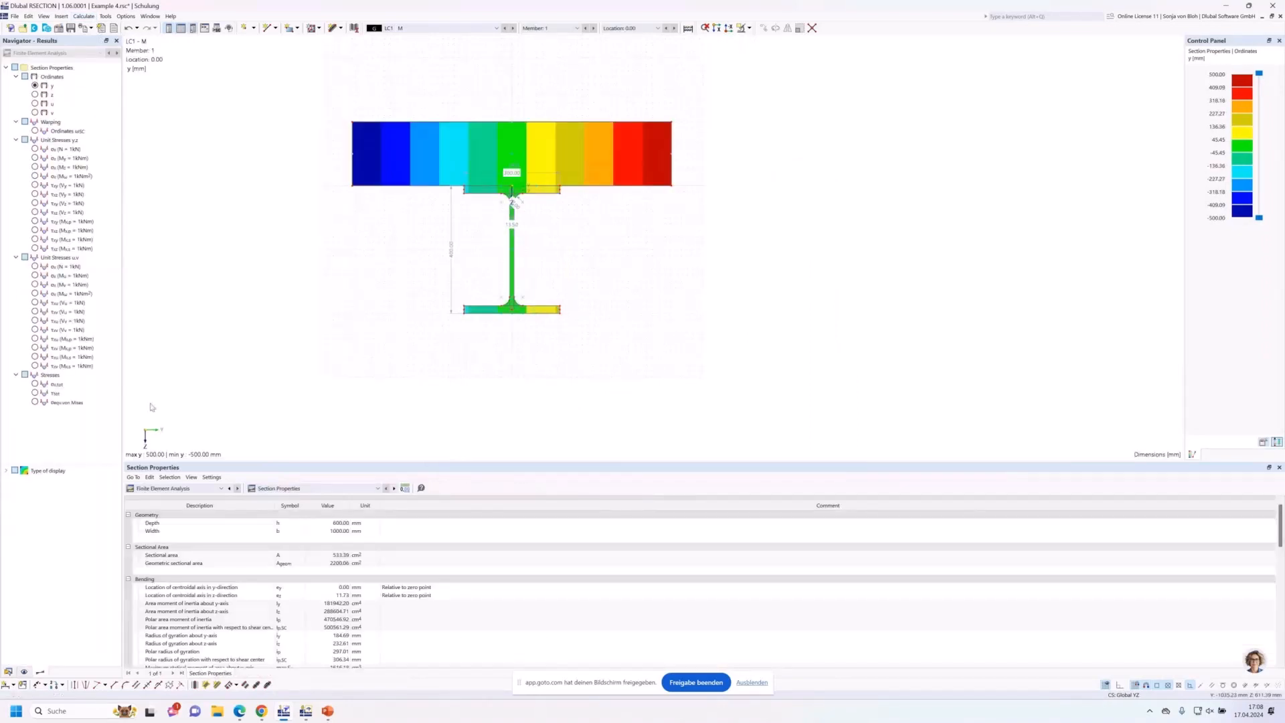
left_click(64, 402)
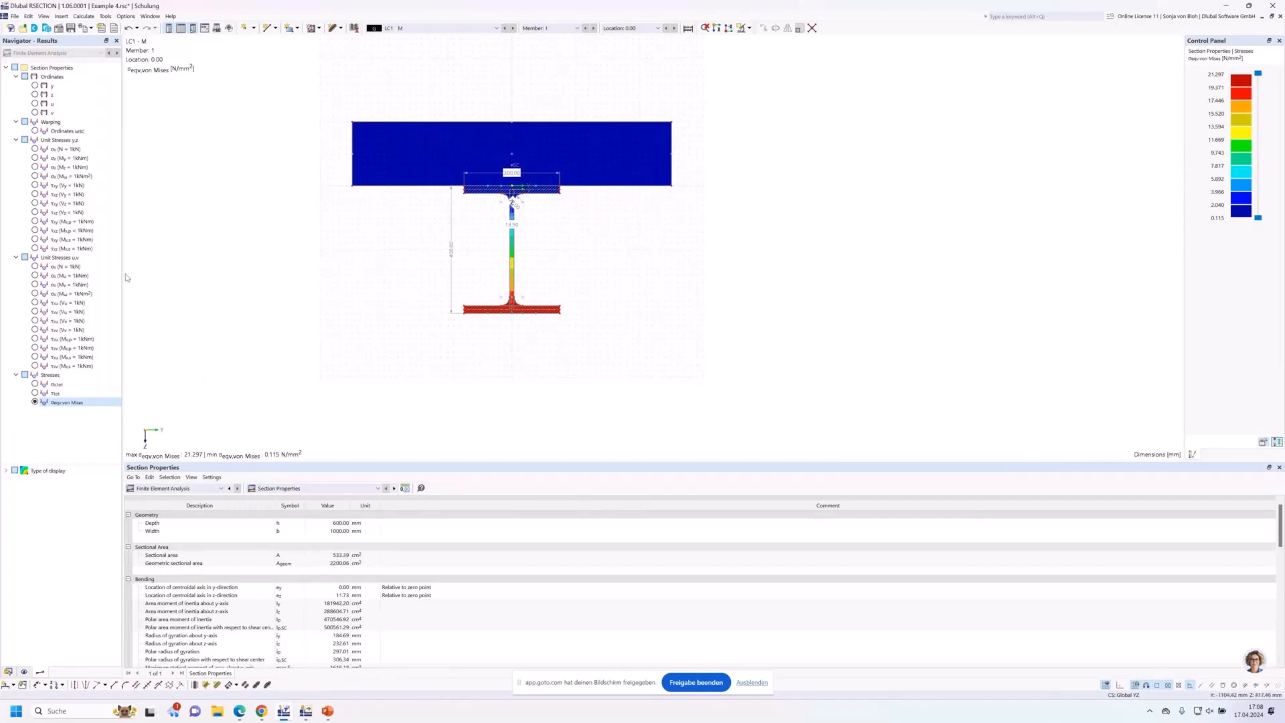
left_click(71, 28)
Switch to RFEM and begin a new section, opening the library's RSECTION model selection as its source
key("alt+Tab")
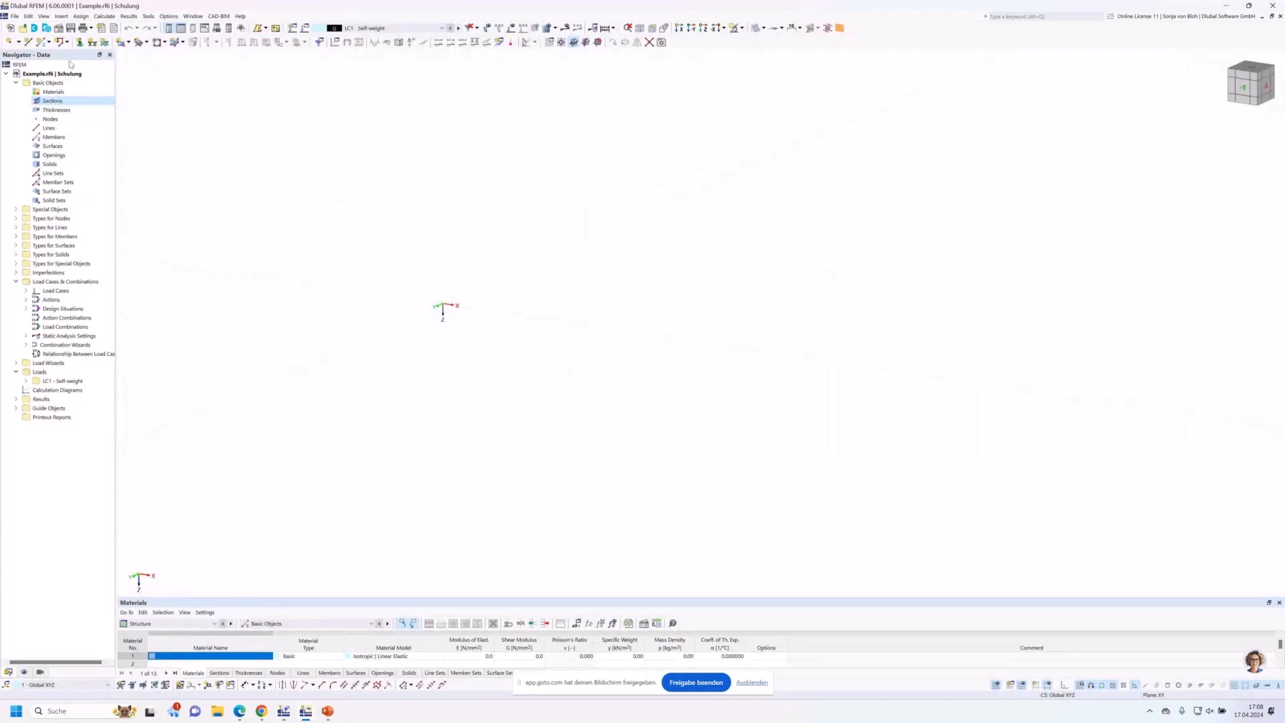
right_click(54, 104)
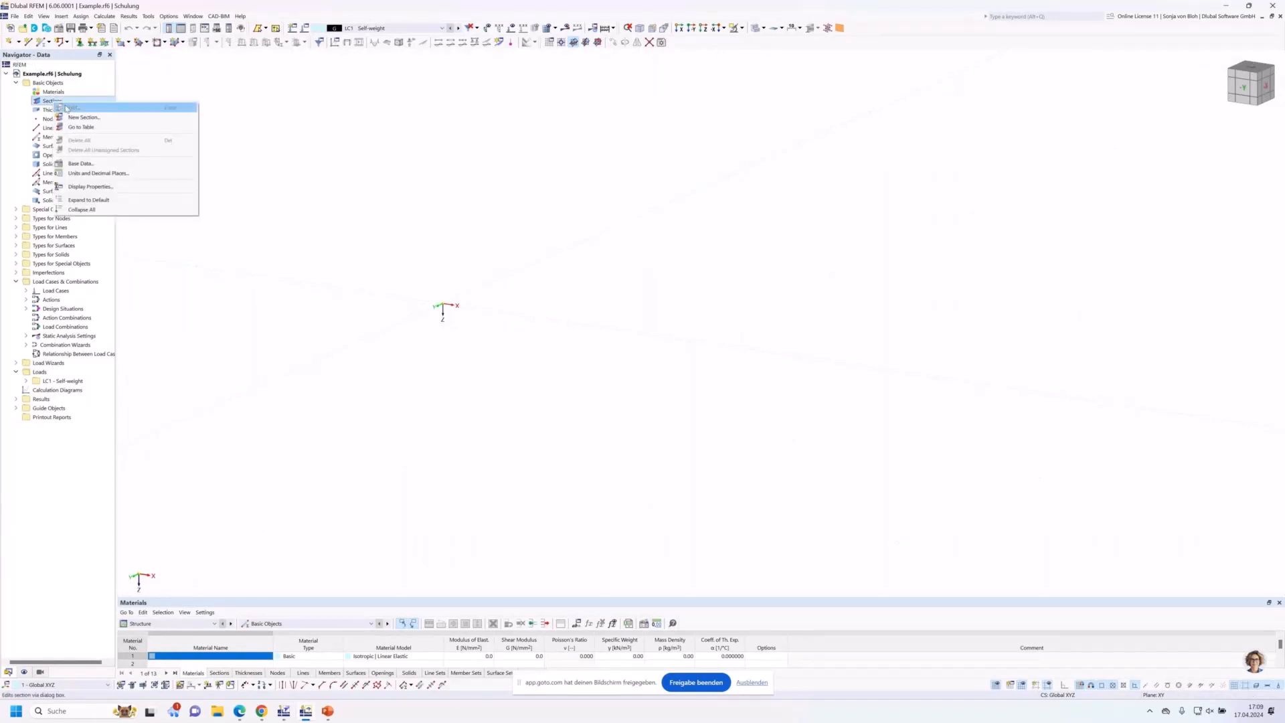
left_click(76, 118)
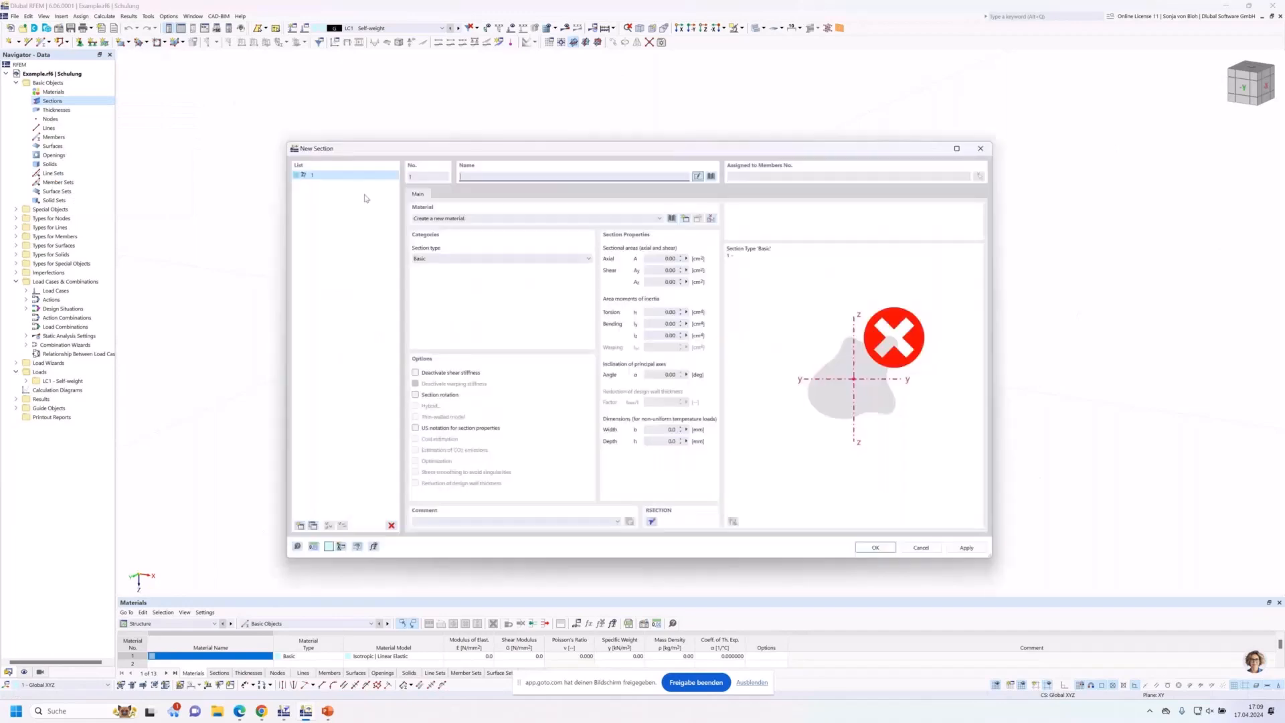
left_click(712, 176)
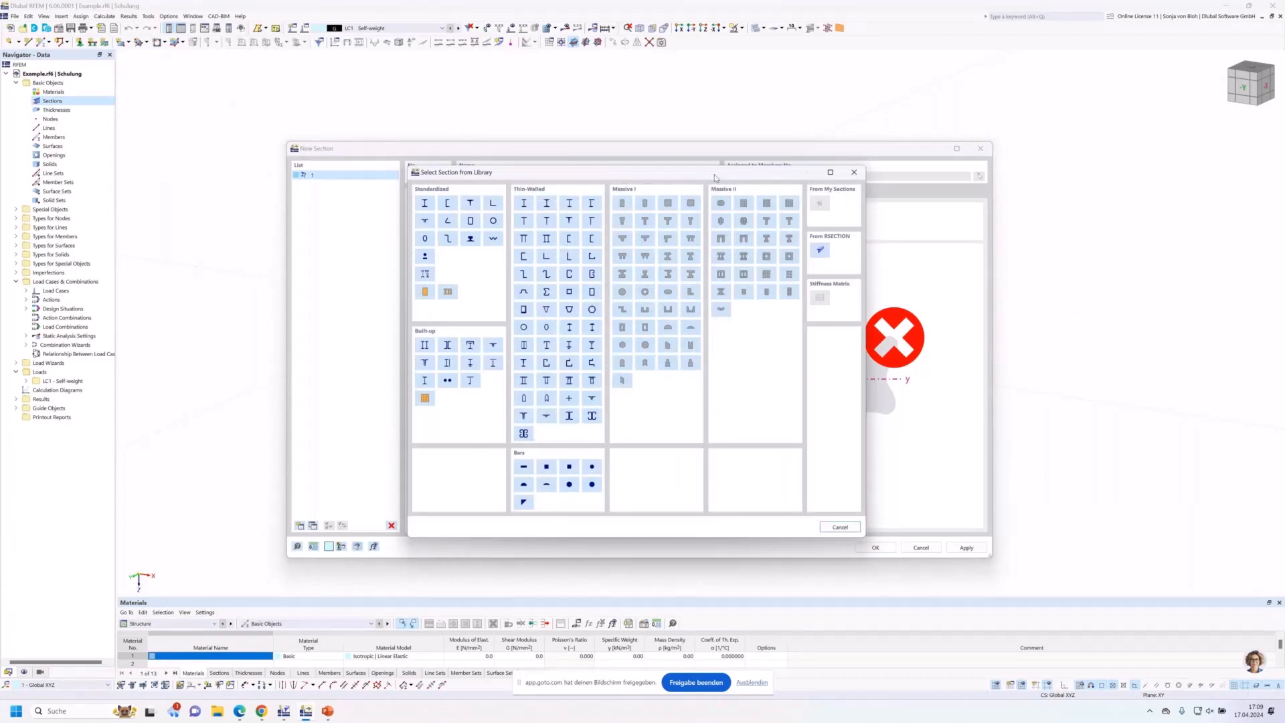
left_click(821, 251)
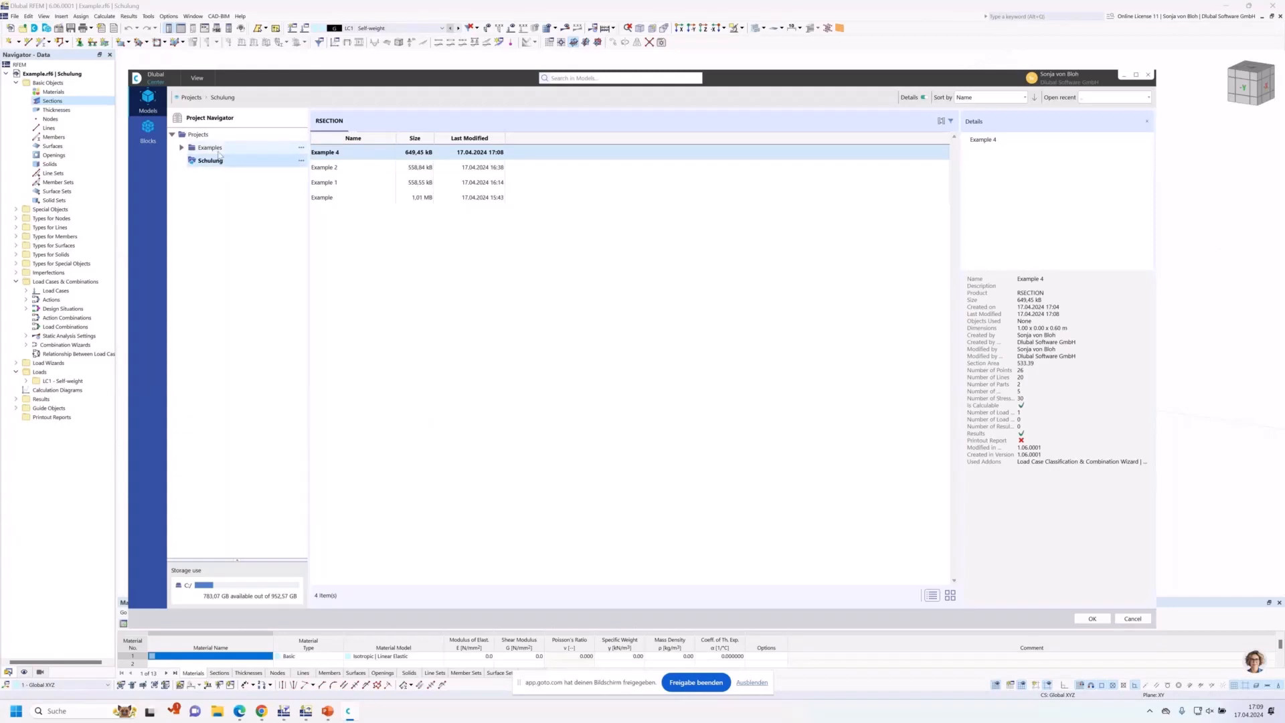
left_click(204, 137)
right_click(205, 138)
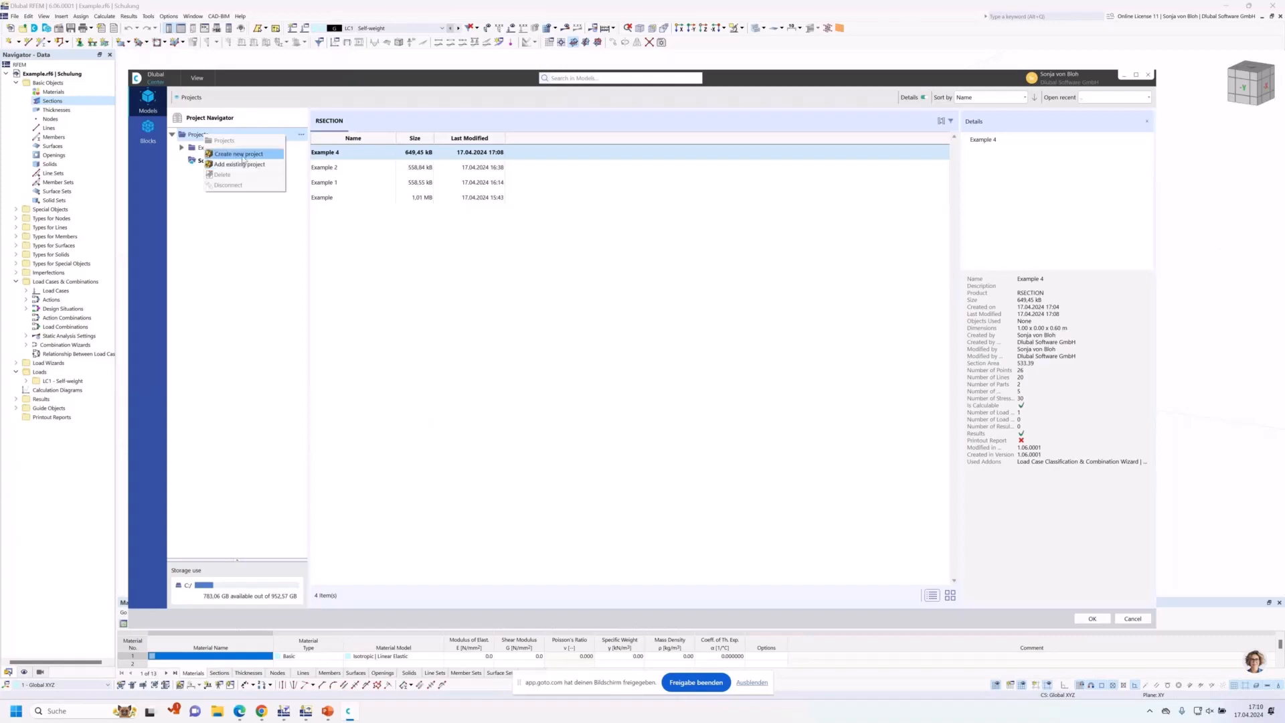
left_click(266, 123)
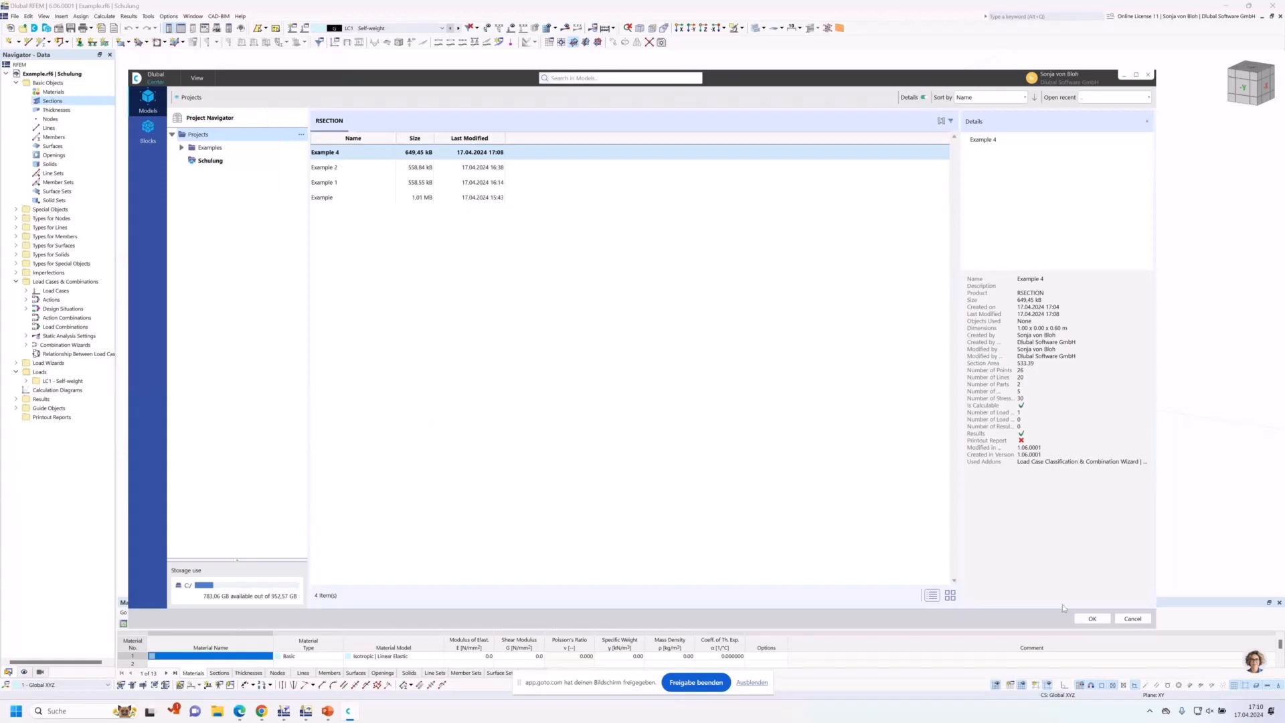
Import the Example 4 RSECTION model as the section and accept its hybrid assignment of S235 and C40/50 L1/L2
left_click(1089, 618)
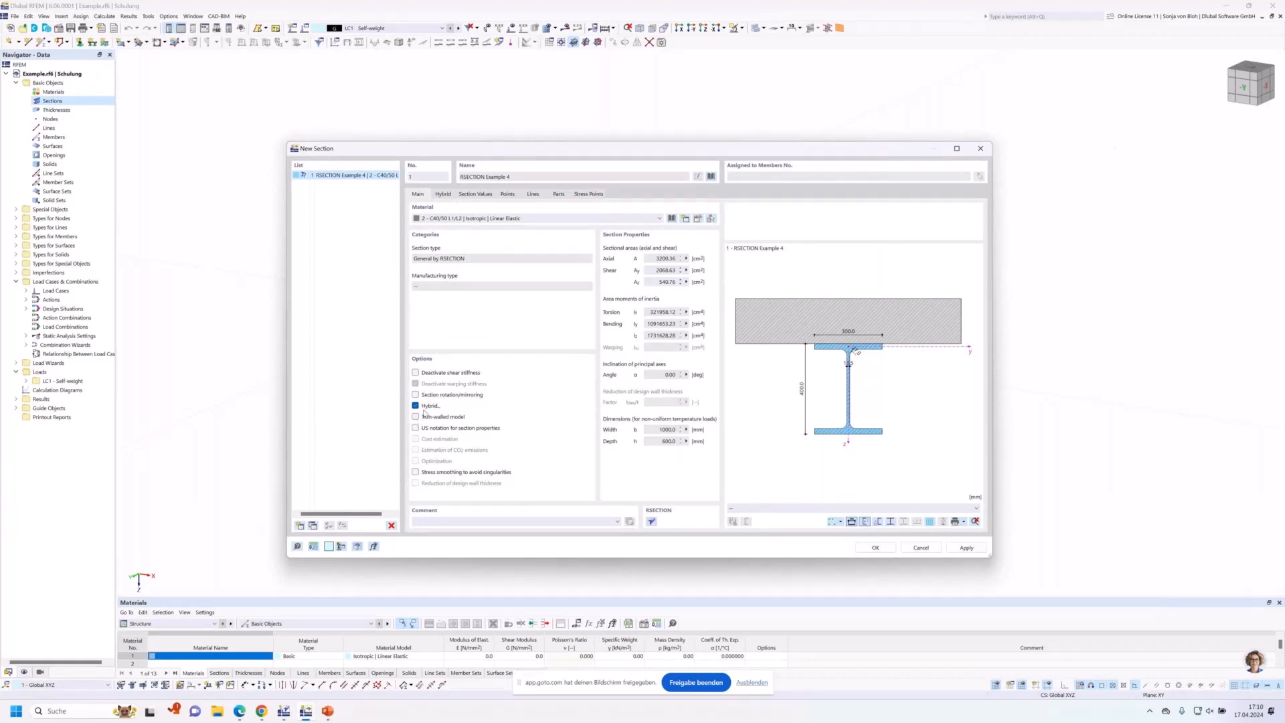
left_click(451, 194)
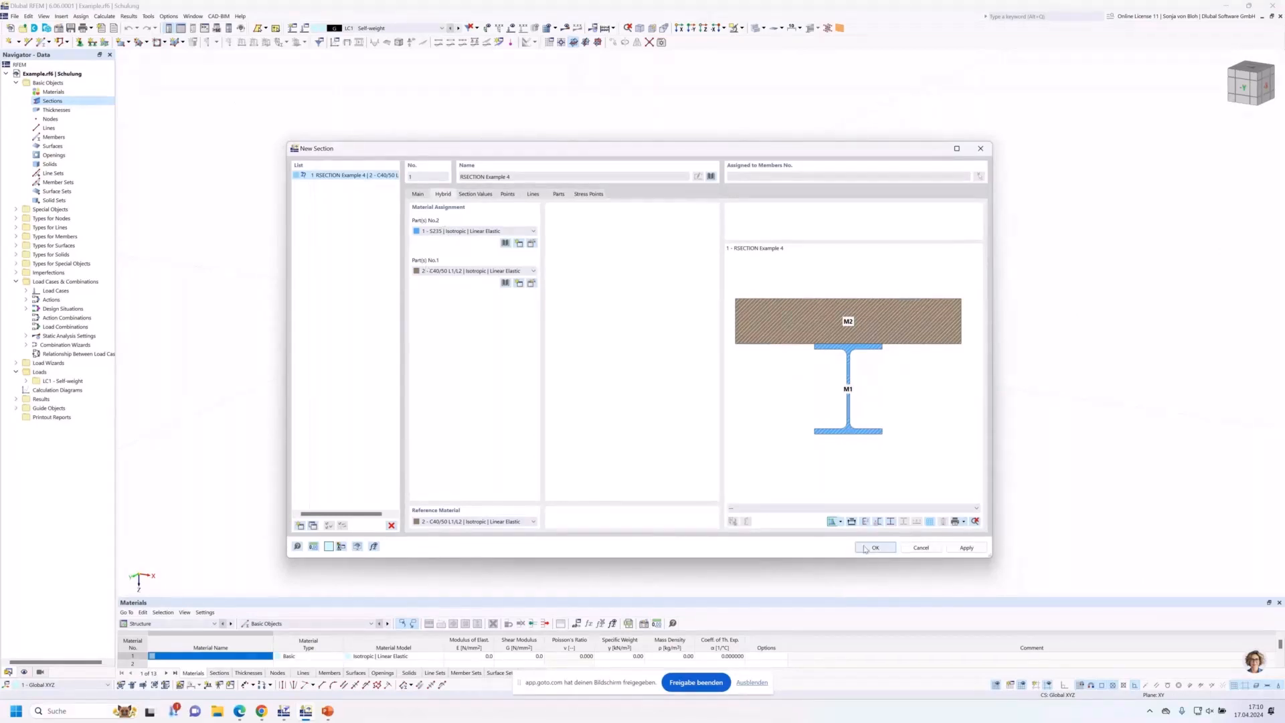
left_click(874, 548)
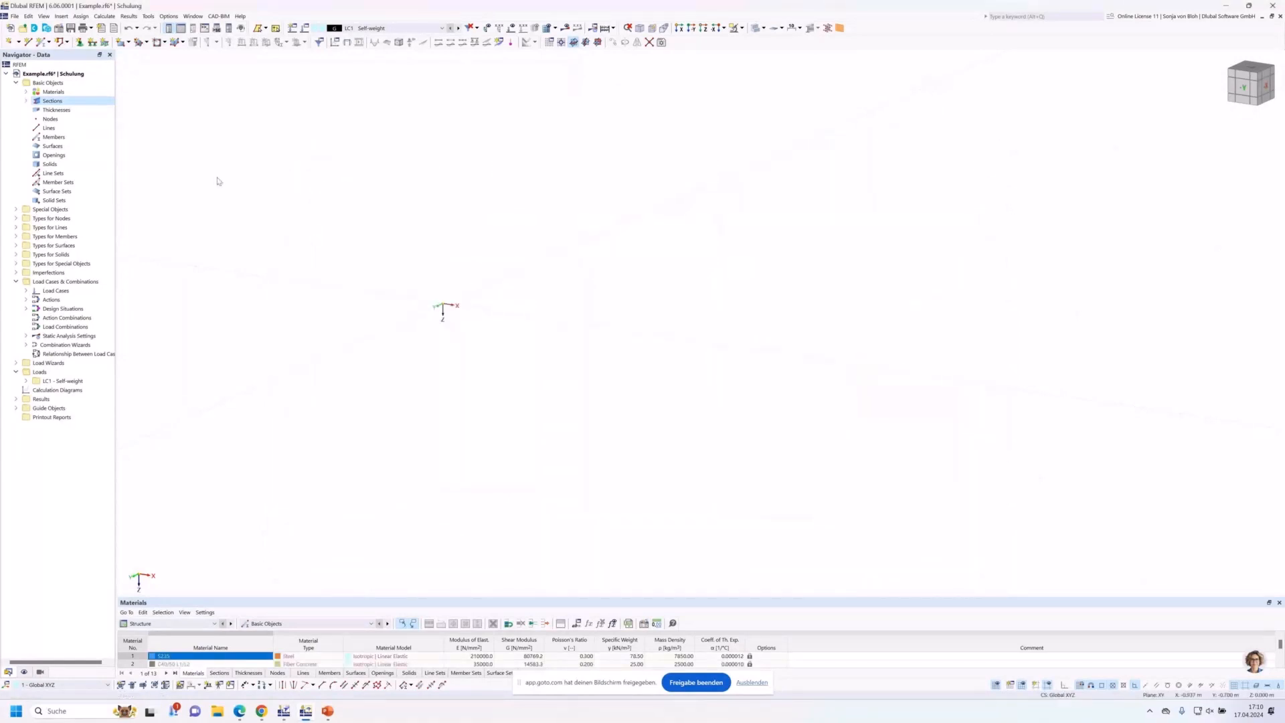
left_click(26, 101)
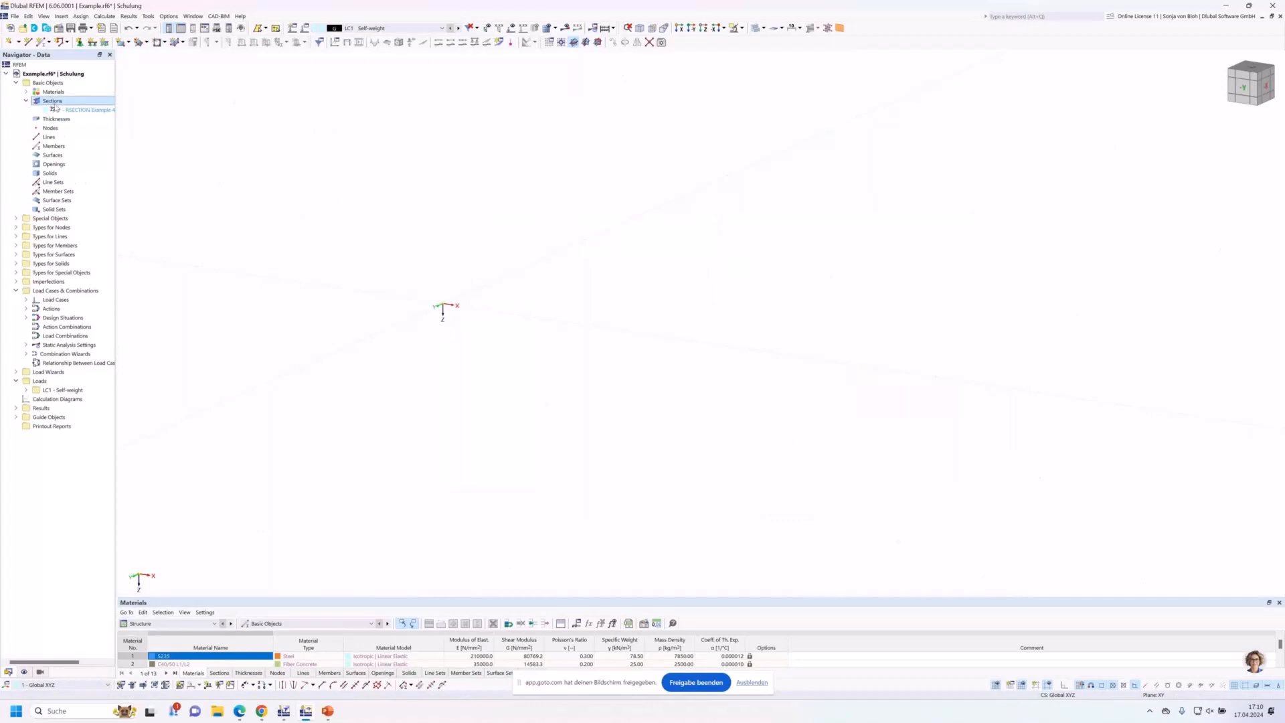
Create a beam member with a uniform RSECTION Example 4 section along a single line starting at the origin
left_click(40, 43)
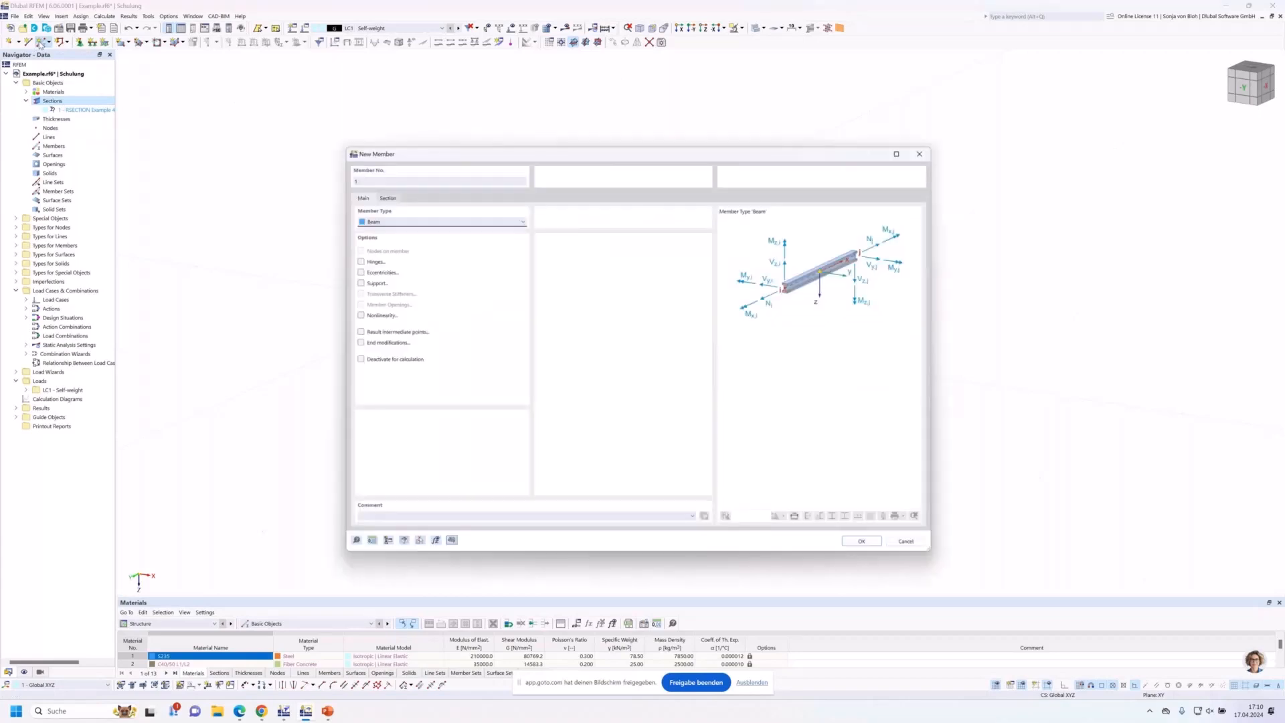
left_click(380, 194)
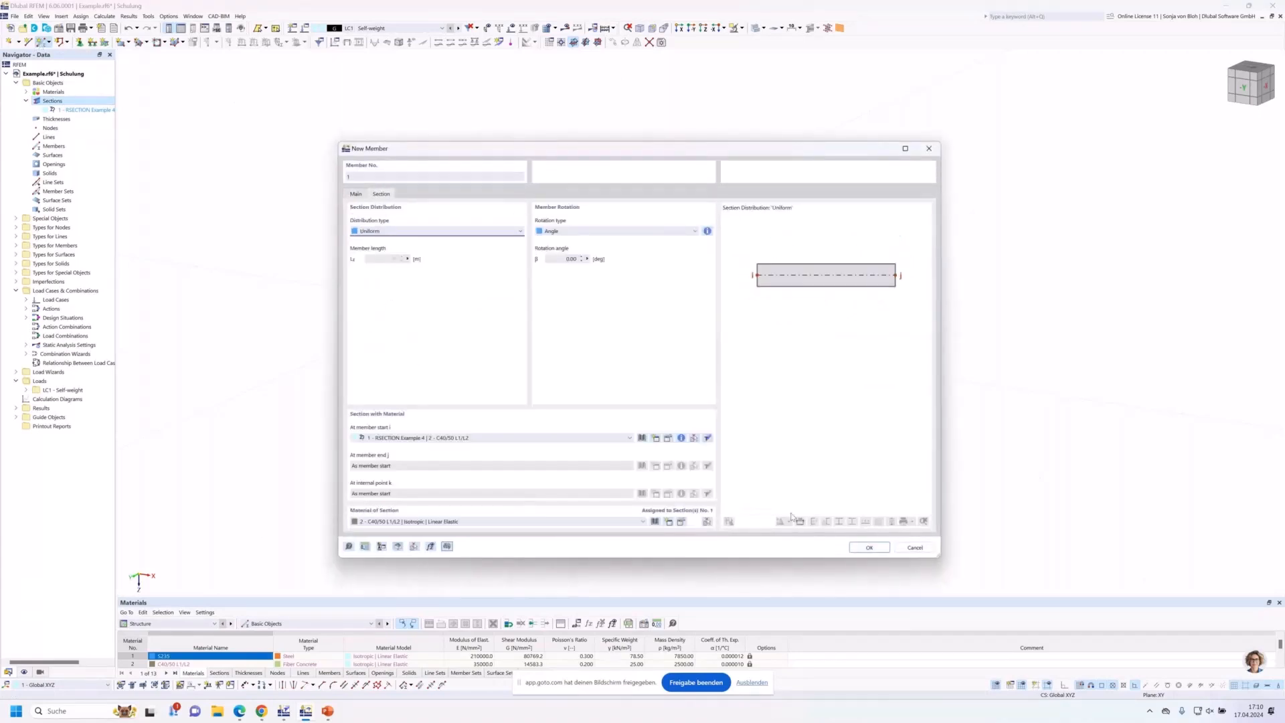
left_click(869, 547)
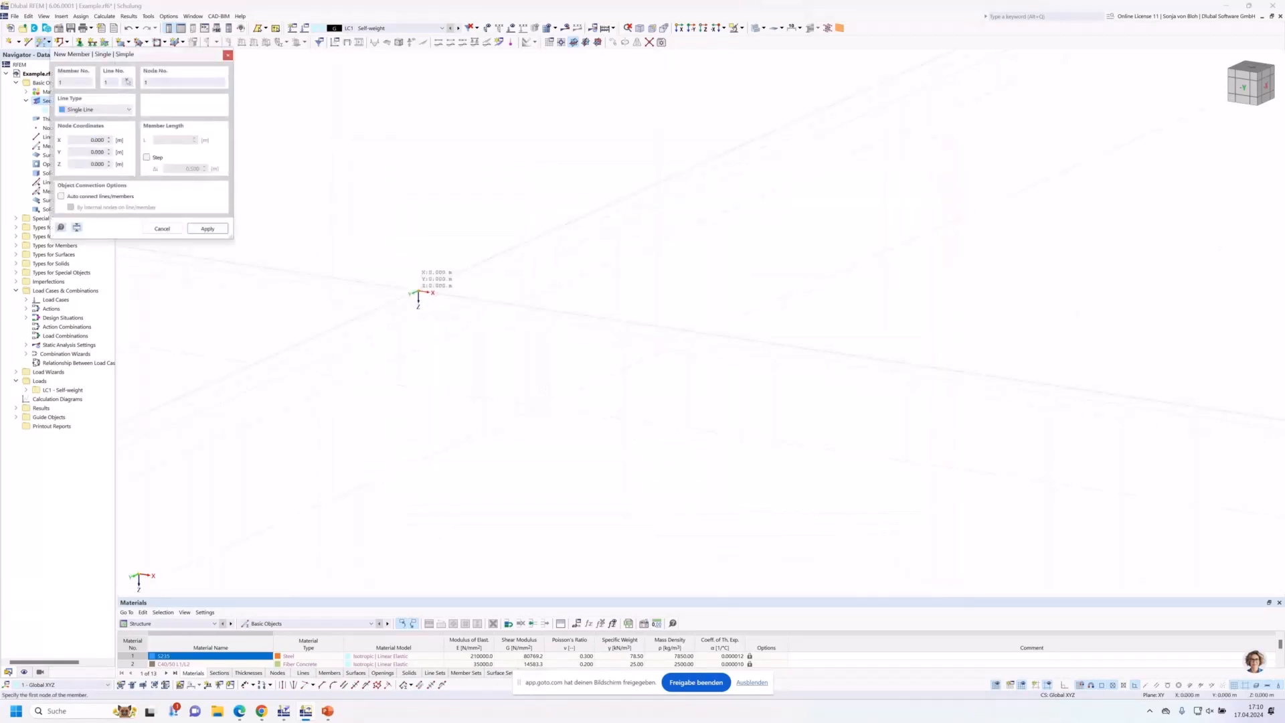
left_click(421, 295)
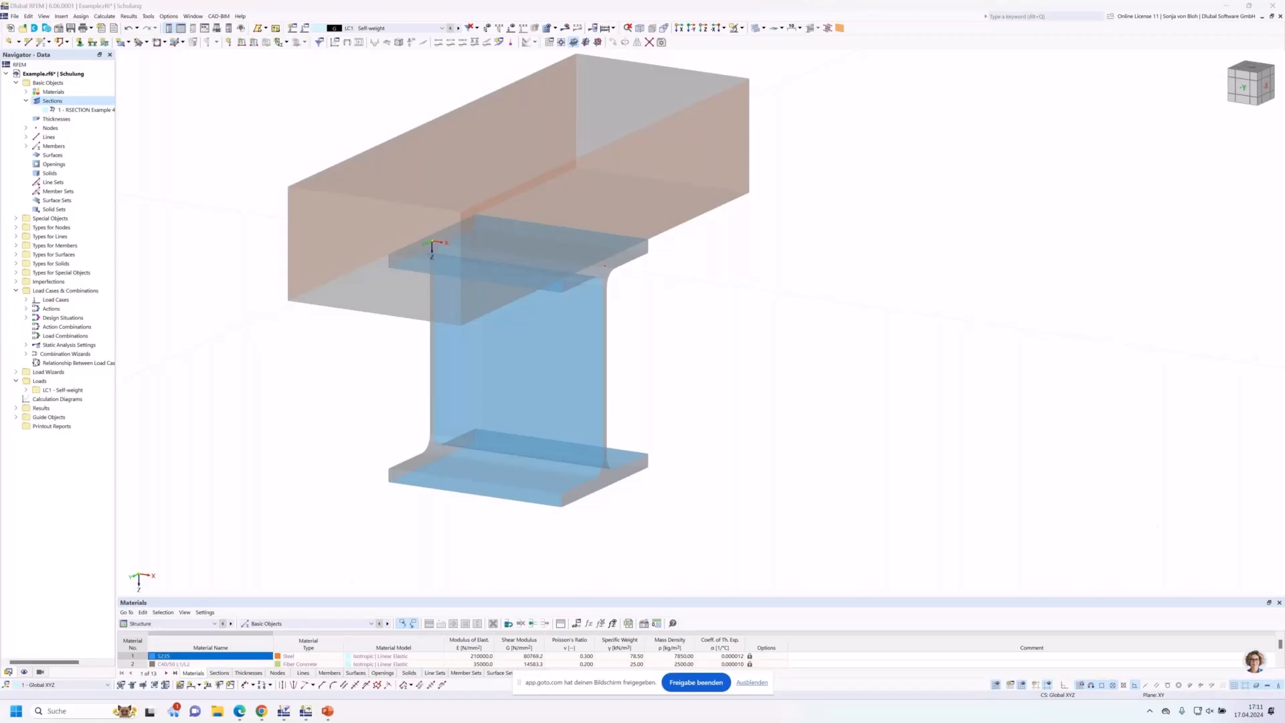
Switch to the Dlubal website in the browser and look through its Support & Learning and News & Events offerings, including Events
key("super+d")
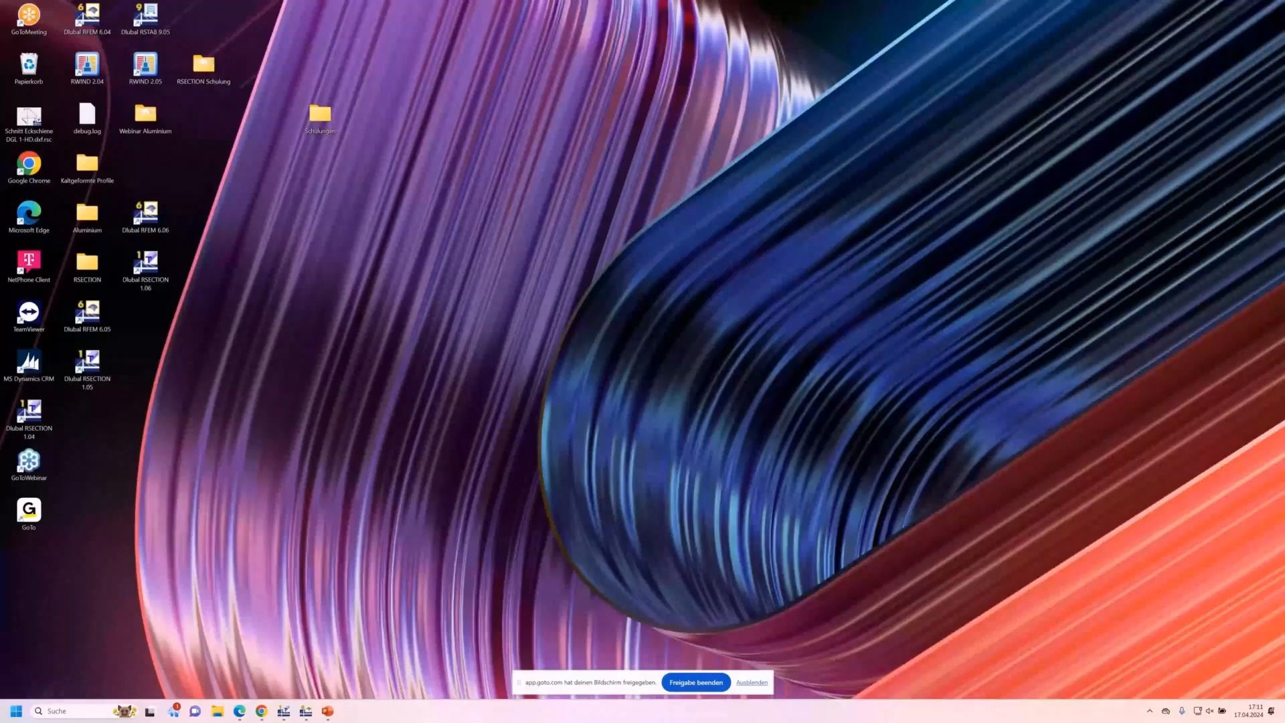
key("alt+Tab")
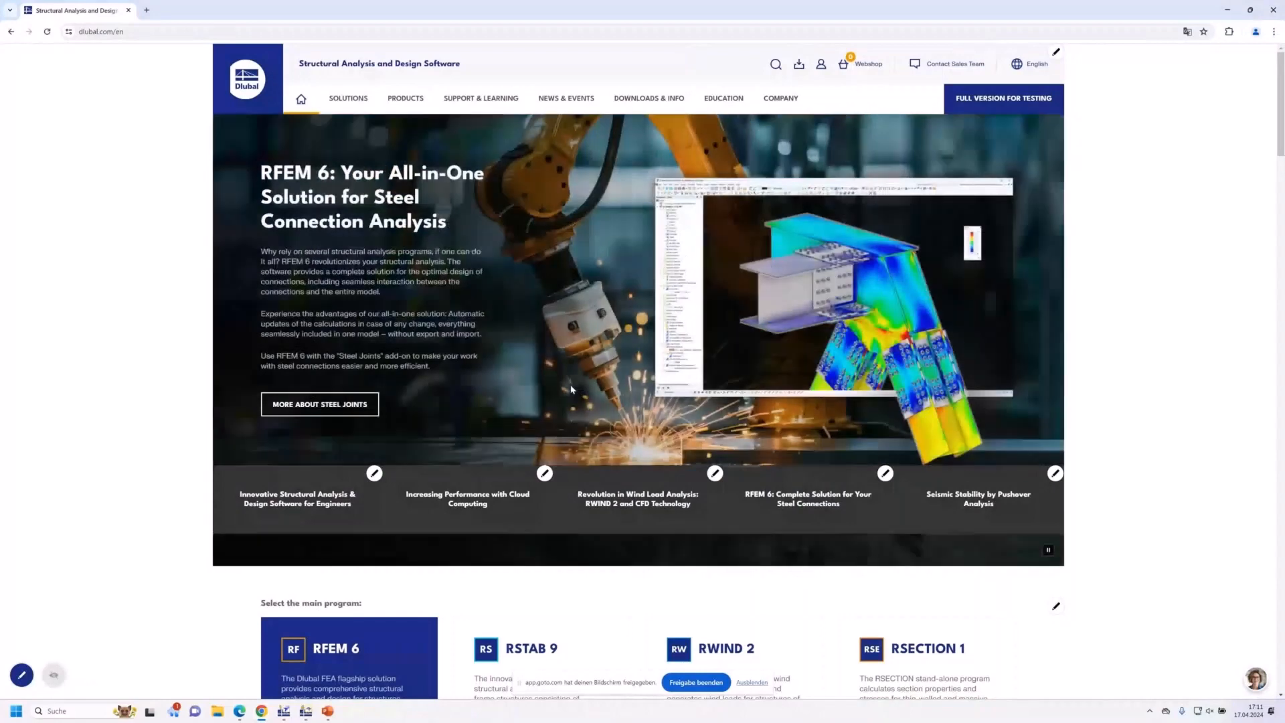
left_click(466, 100)
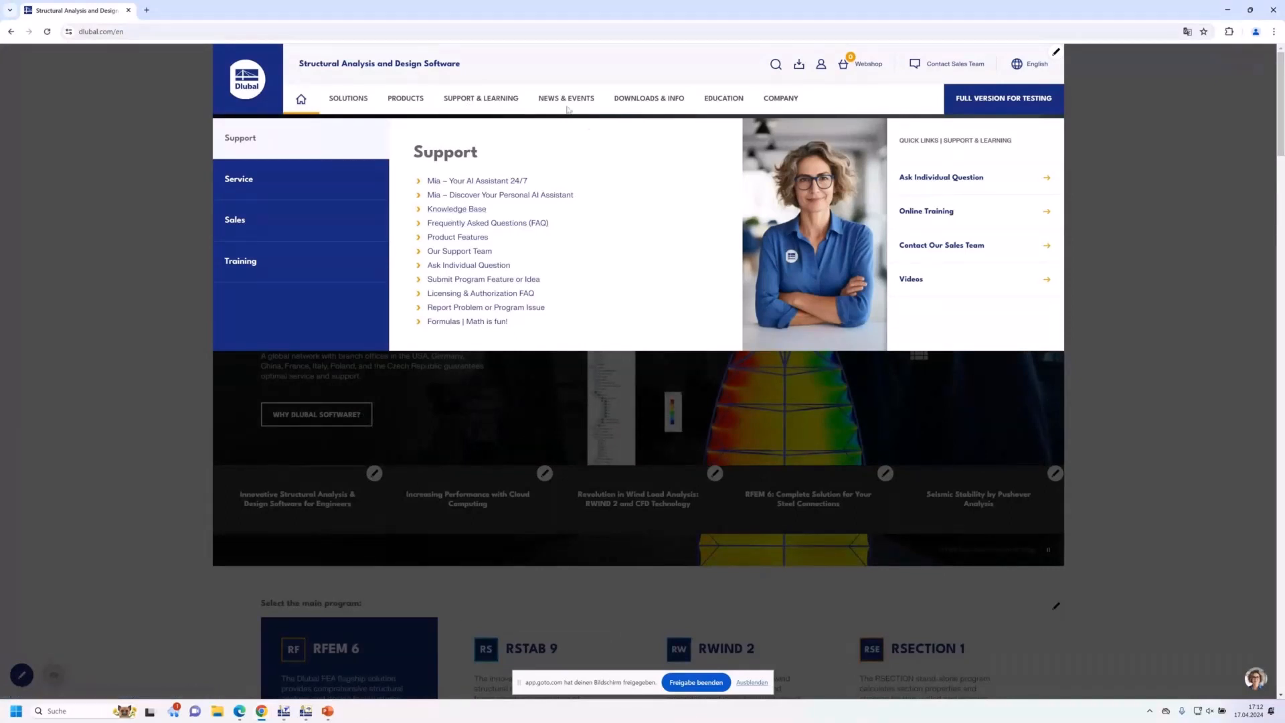
mouse_move(570, 105)
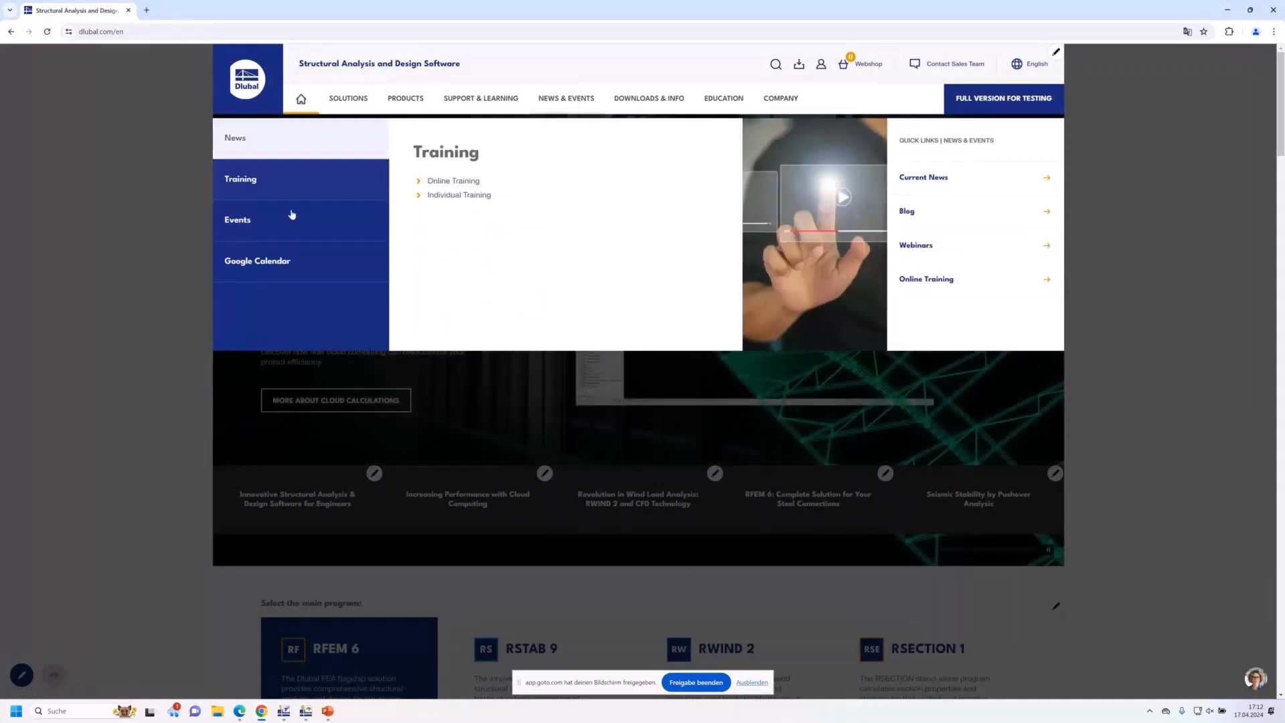
mouse_move(292, 214)
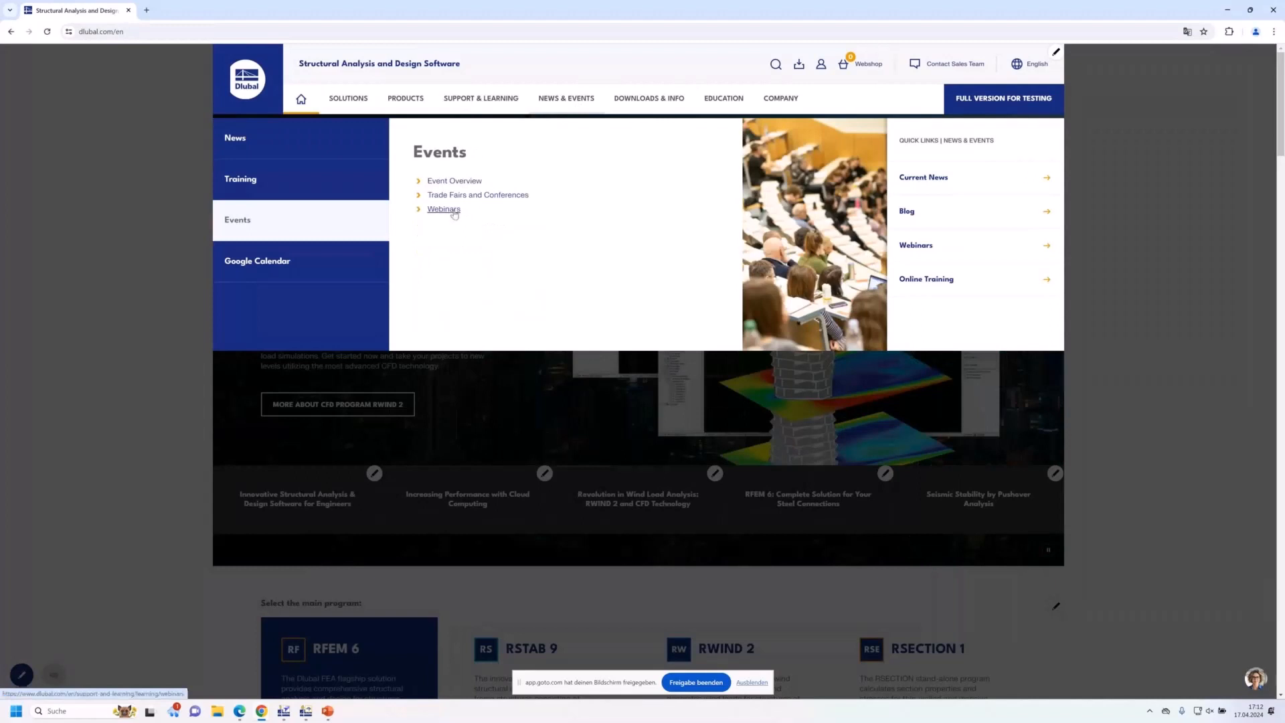